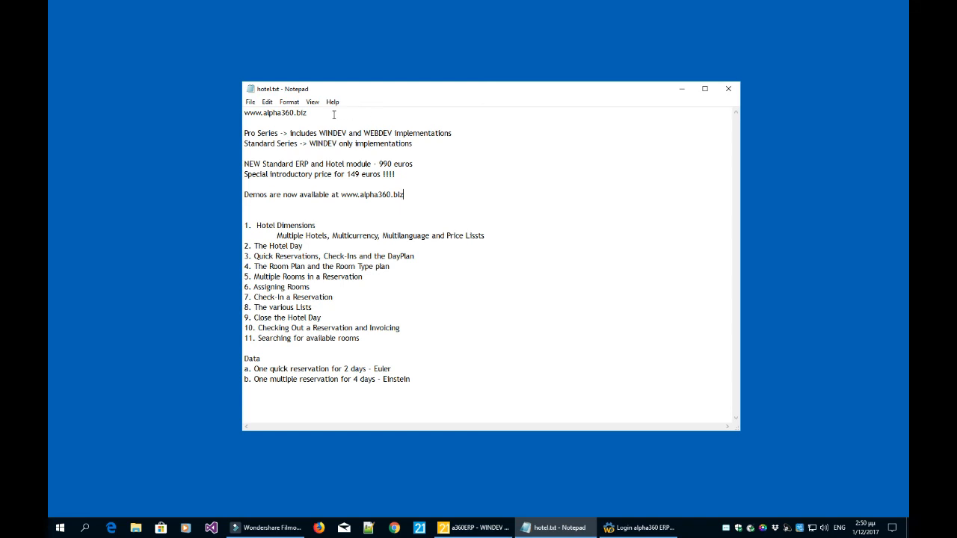
Highlight the website address, Pro Series, WINDEV, WEBDEV and Standard Series in the pricing notes.
left_click_drag(308, 113, 244, 116)
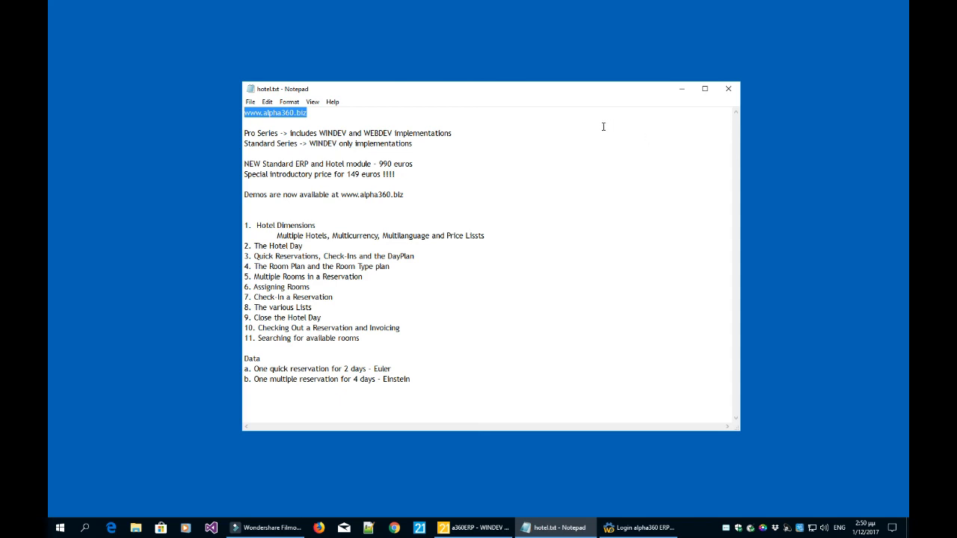
left_click(560, 137)
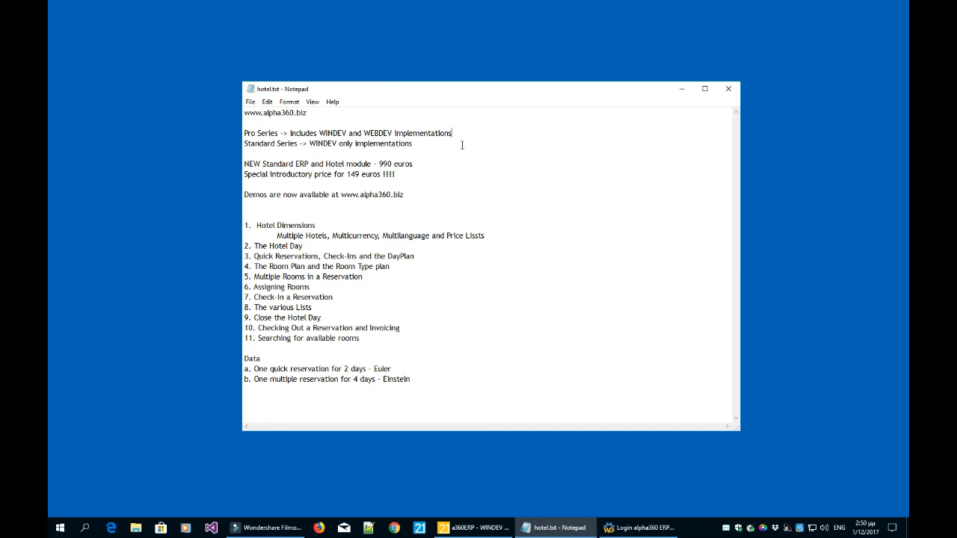
left_click_drag(282, 134, 245, 137)
left_click(467, 133)
left_click_drag(346, 133, 320, 133)
left_click_drag(393, 134, 363, 135)
left_click(449, 133)
left_click_drag(297, 143, 244, 147)
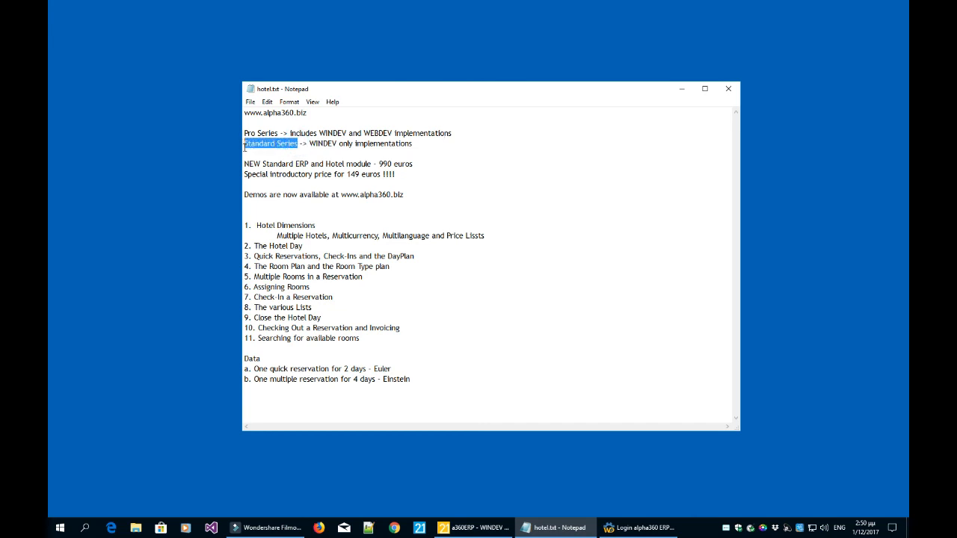
left_click(355, 142)
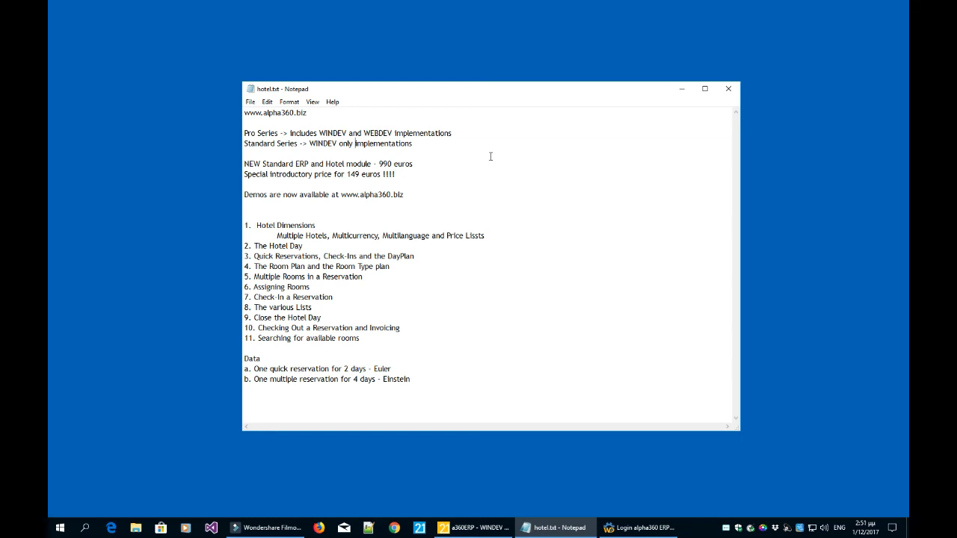
Highlight the Hotel module and introductory price lines, then drag the login window over Notepad.
left_click(480, 161)
left_click_drag(371, 164, 244, 166)
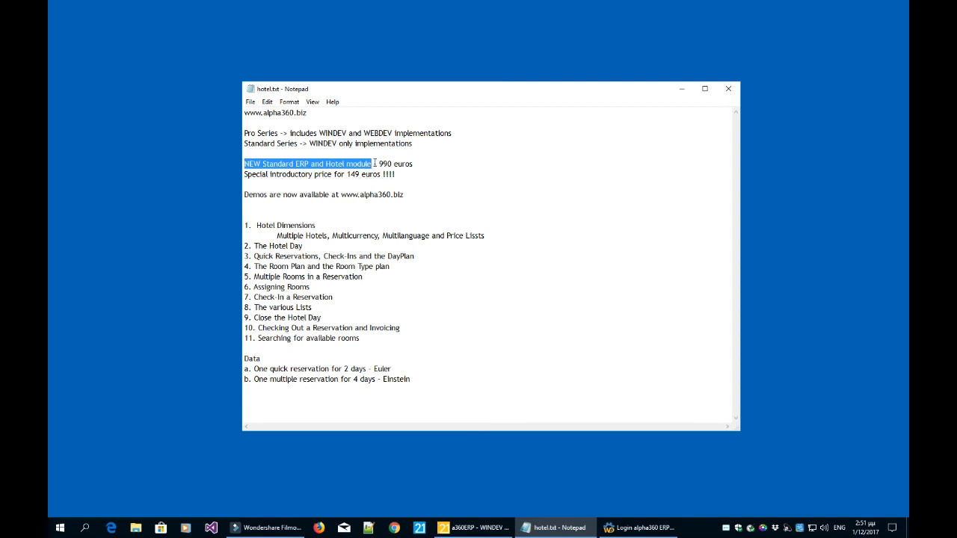
left_click(450, 161)
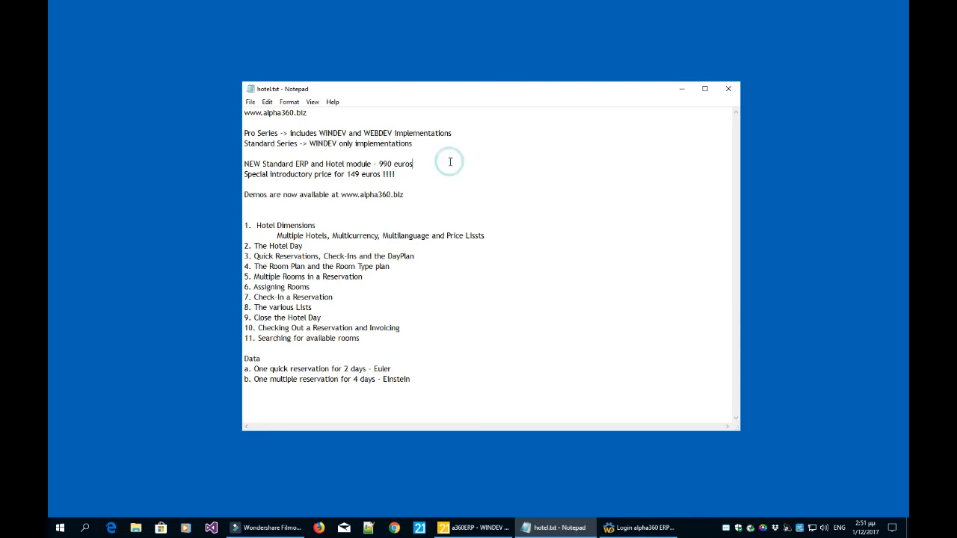
triple_click(400, 174)
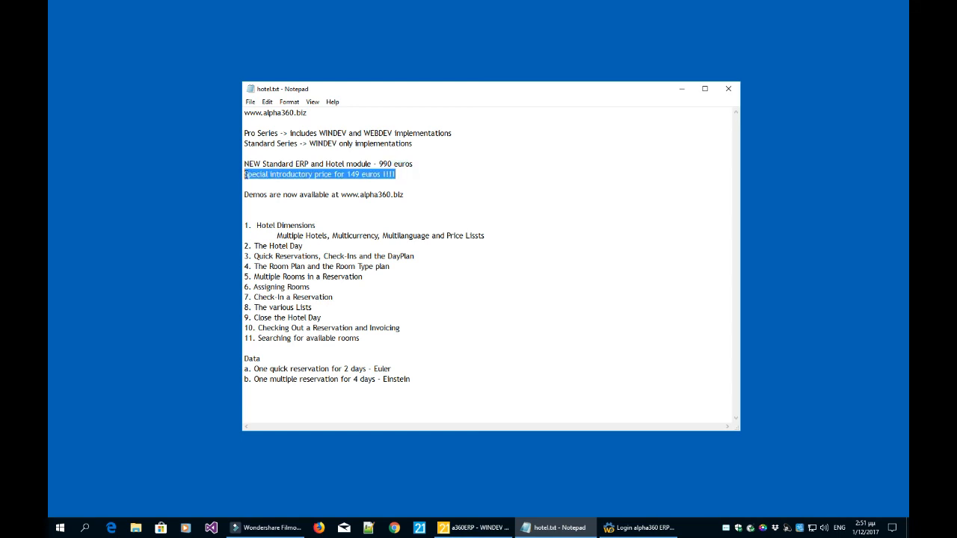
left_click(401, 174)
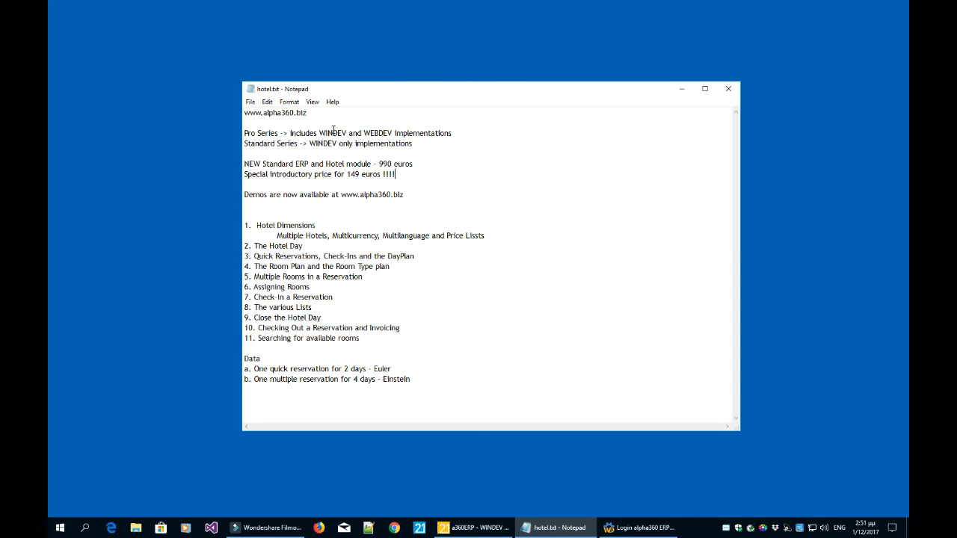
double_click(317, 112)
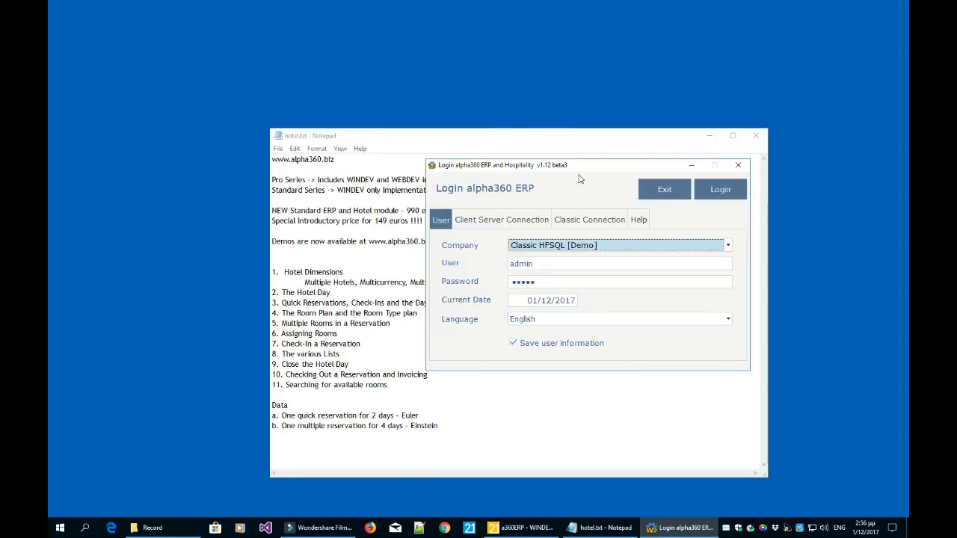
left_click_drag(587, 165, 388, 86)
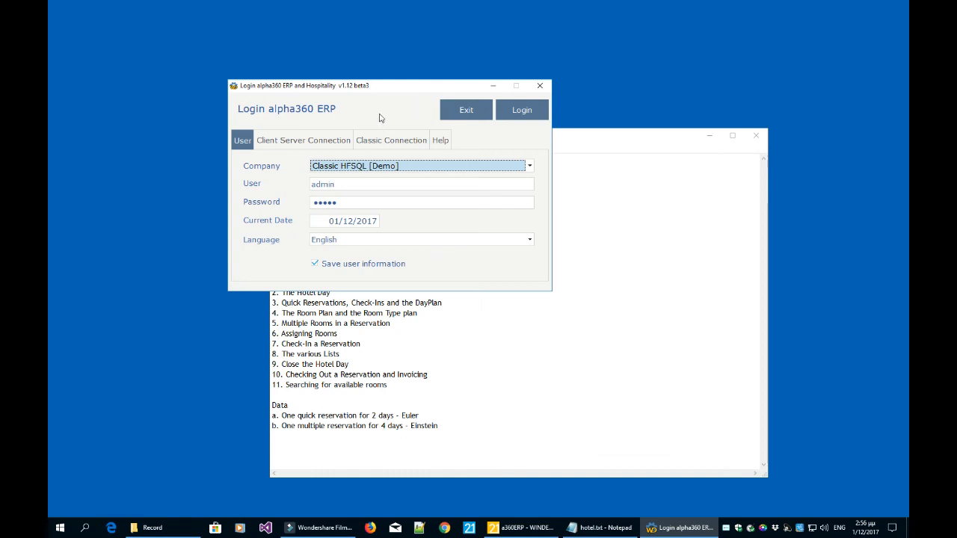
Log in to Classic HFSQL [Demo] after checking the Classic Connection data directory.
left_click(372, 167)
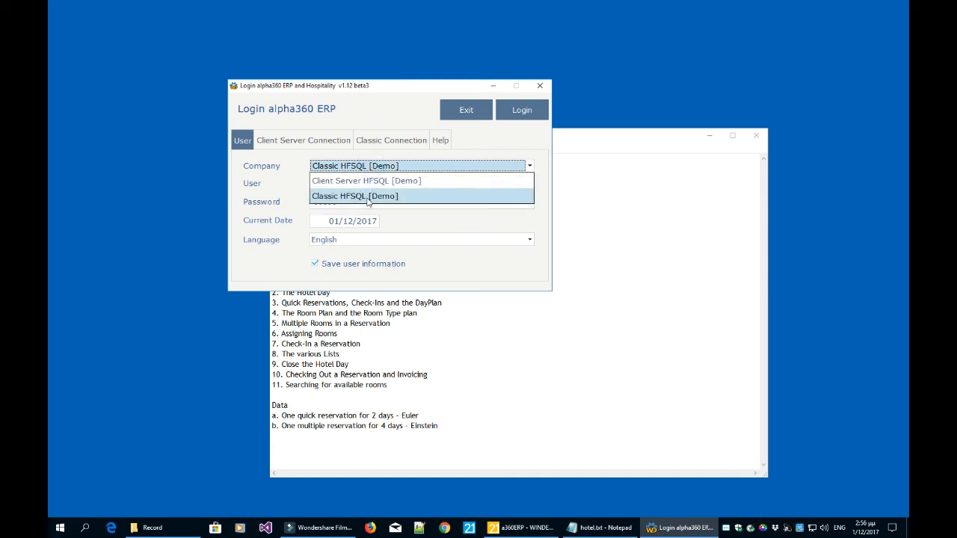
left_click(368, 197)
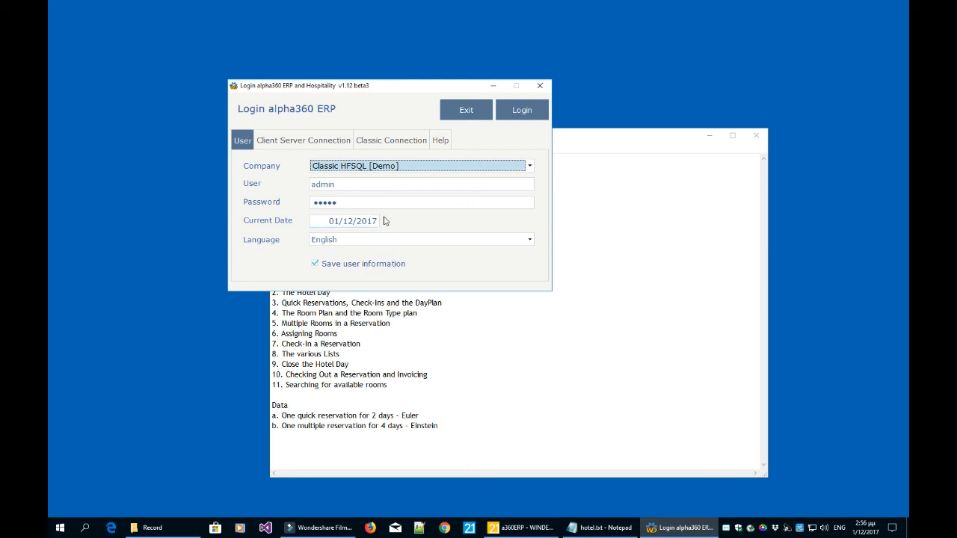
left_click(408, 143)
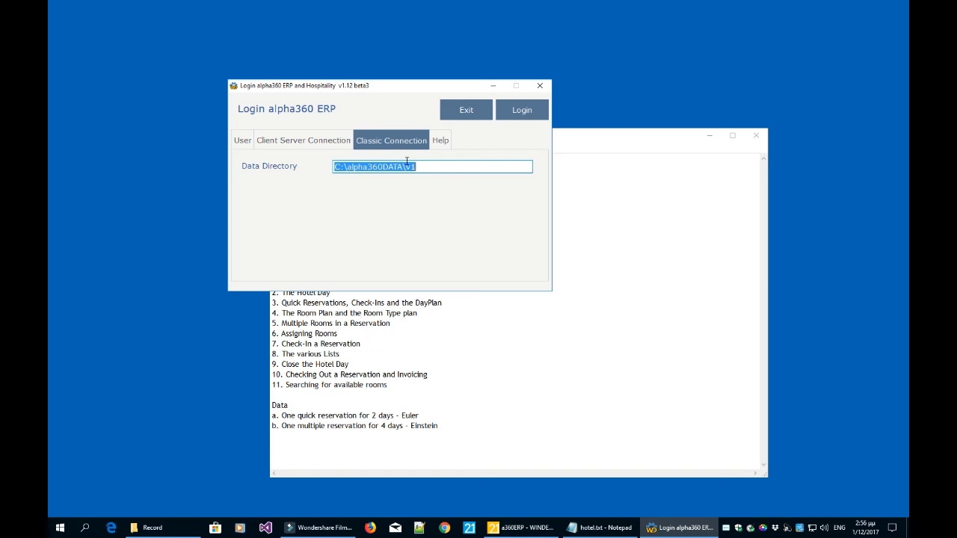
left_click(431, 171)
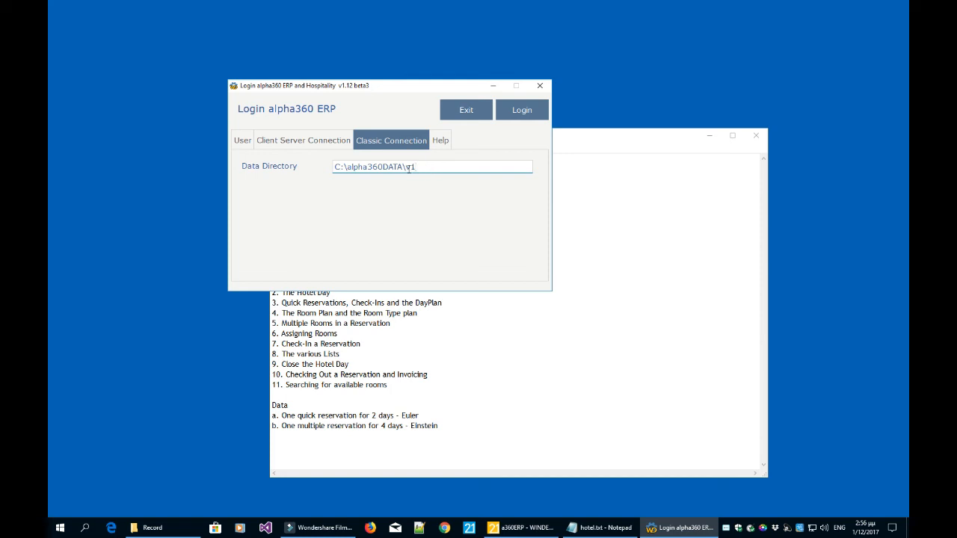
left_click(244, 143)
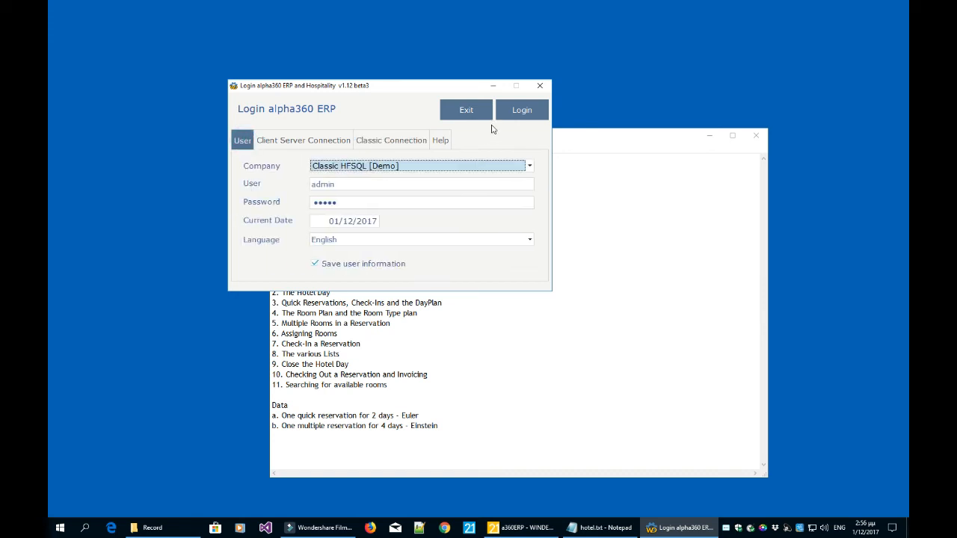
left_click(523, 111)
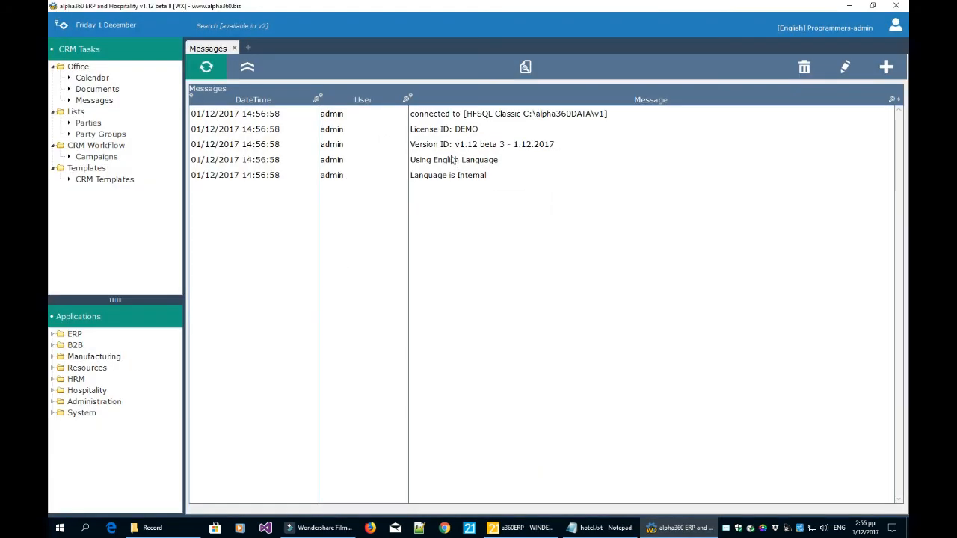
Bring hotel.txt over the ERP and highlight Hotel Dimensions, Multiple Hotels and Multicurrency.
left_click(590, 528)
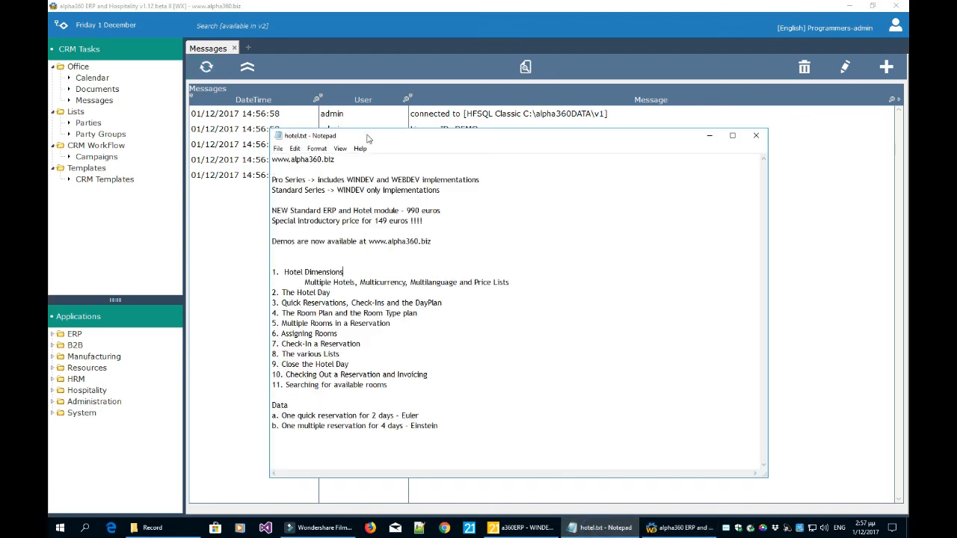
left_click_drag(363, 136, 443, 111)
left_click(547, 247)
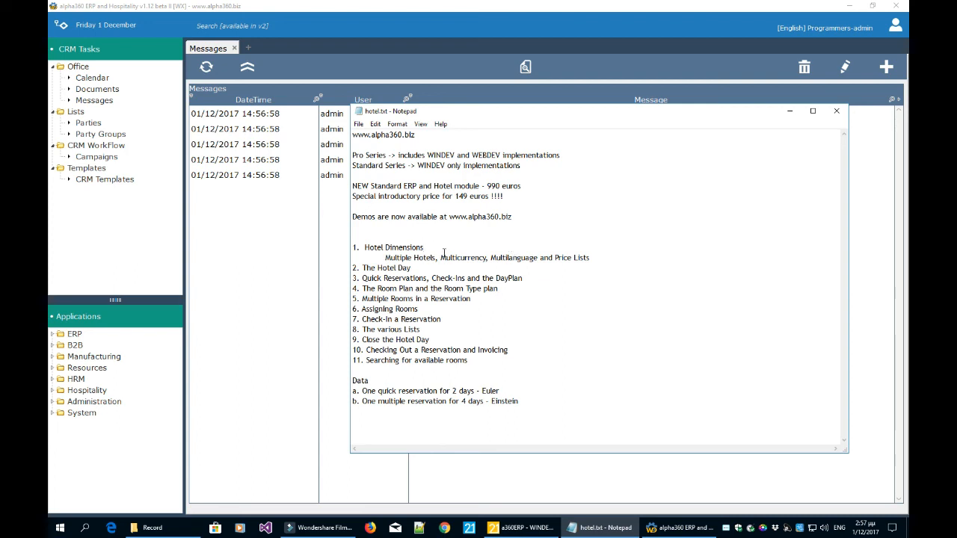
left_click(359, 251, "shift")
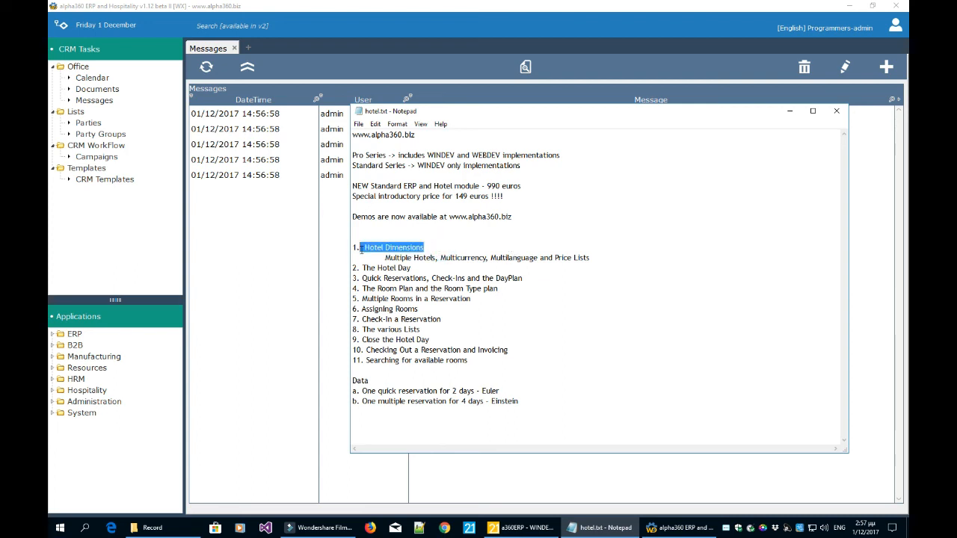
left_click(436, 249)
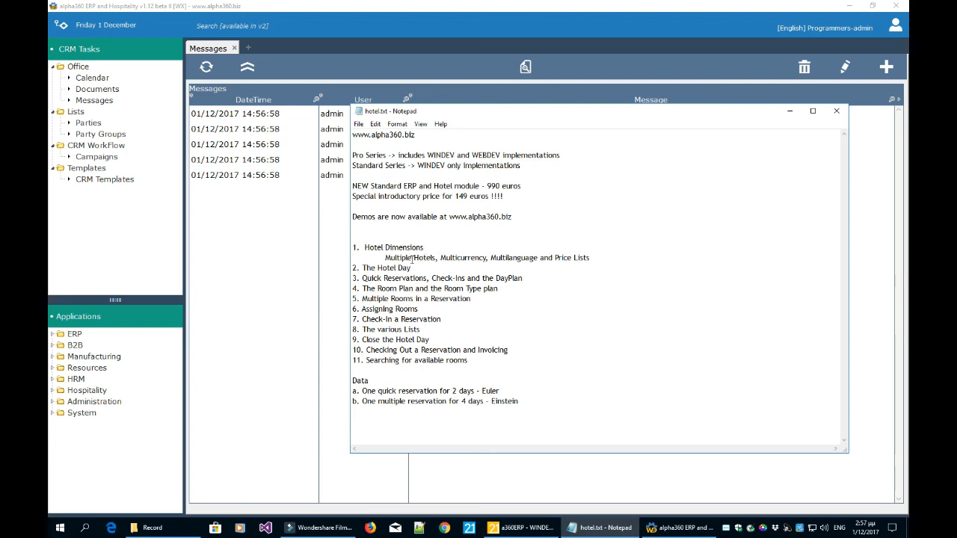
left_click_drag(437, 258, 386, 258)
left_click_drag(489, 257, 440, 258)
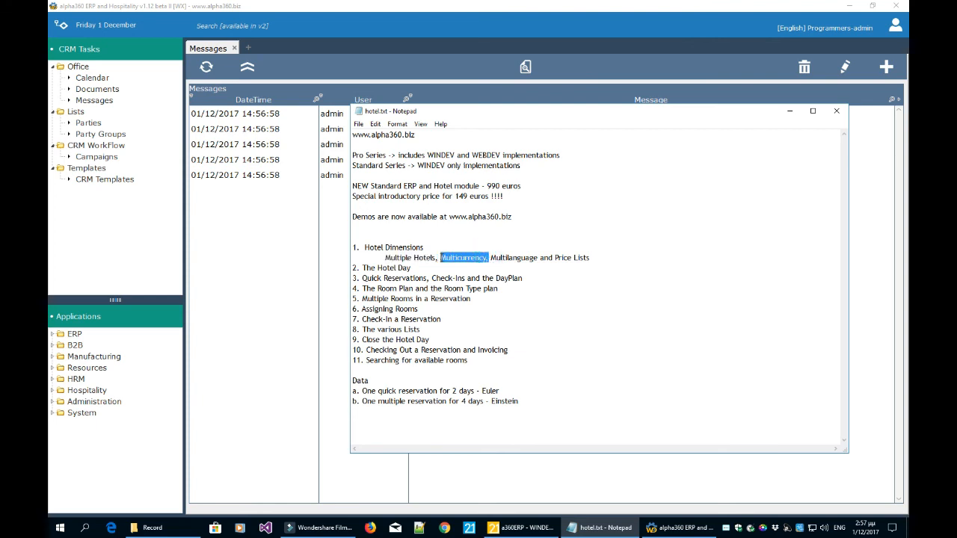
left_click(524, 258)
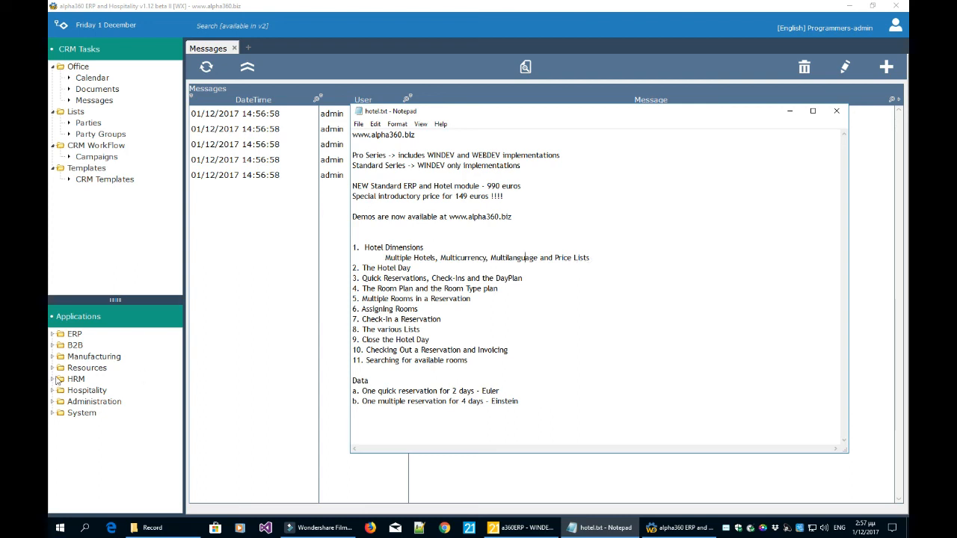
Open the Hotel Dimensions list via Administration > Hospitality Dimensions.
left_click(53, 403)
scroll(109, 427, "down", 1)
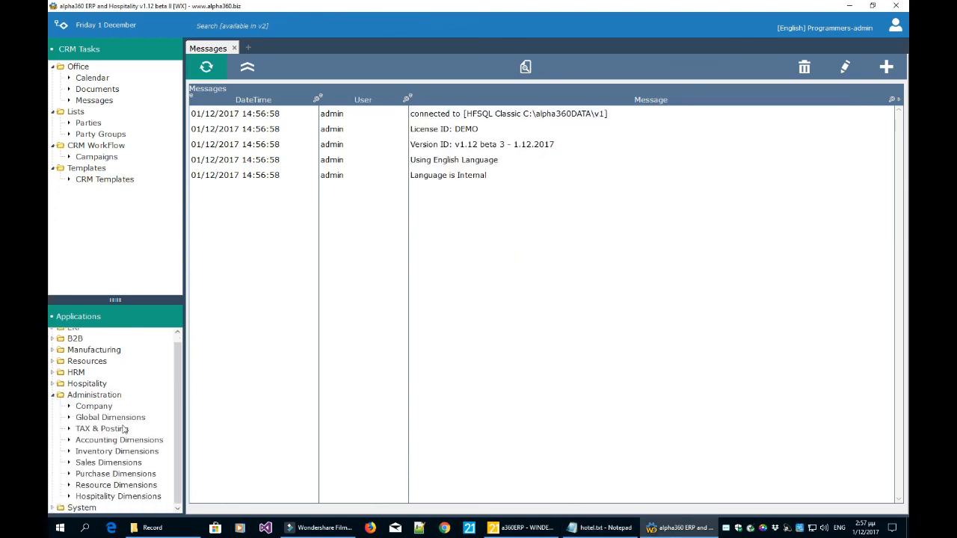
left_click(127, 497)
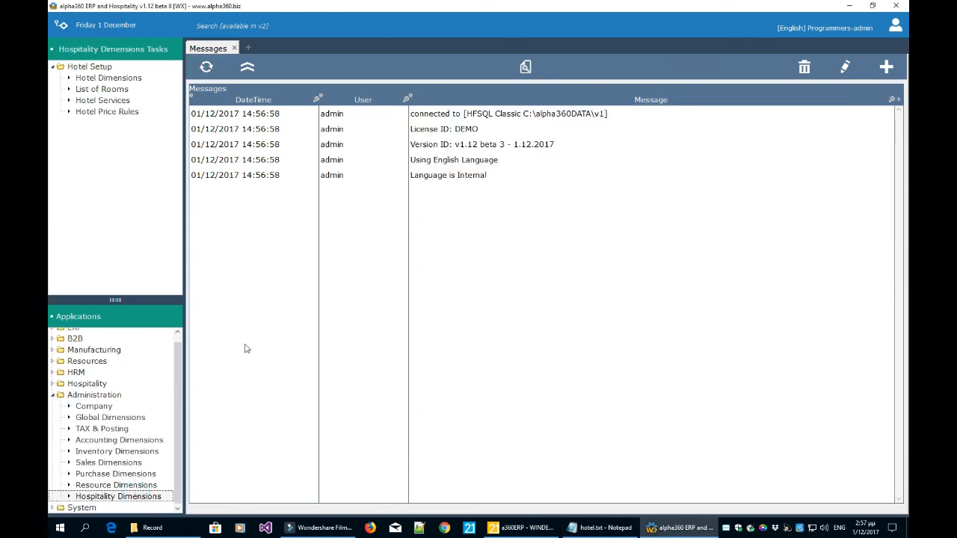
left_click(120, 79)
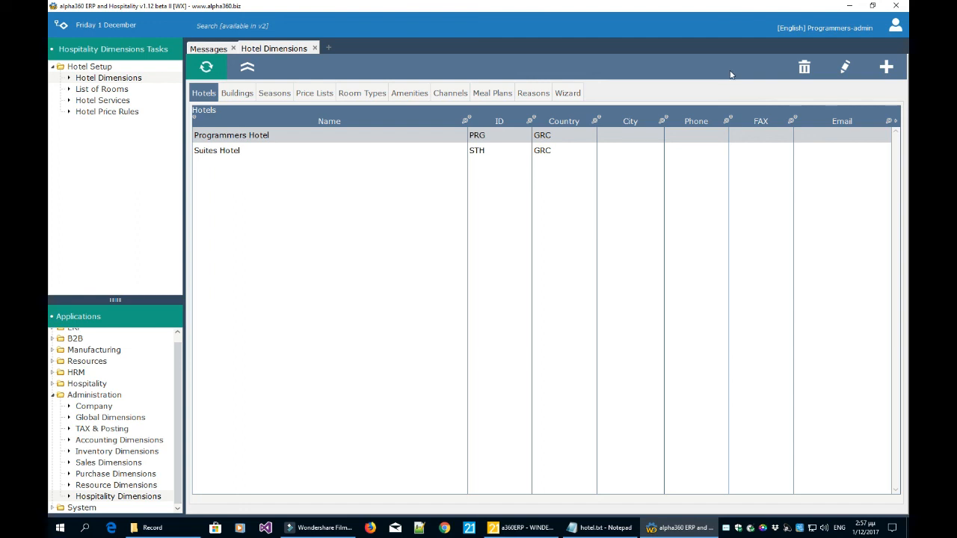
Toggle between the Programmers Hotel and Suites Hotel rows, then edit Suites Hotel.
left_click(439, 152)
left_click(439, 138)
left_click(439, 152)
left_click(439, 138)
left_click(439, 150)
left_click(440, 139)
left_click(438, 151)
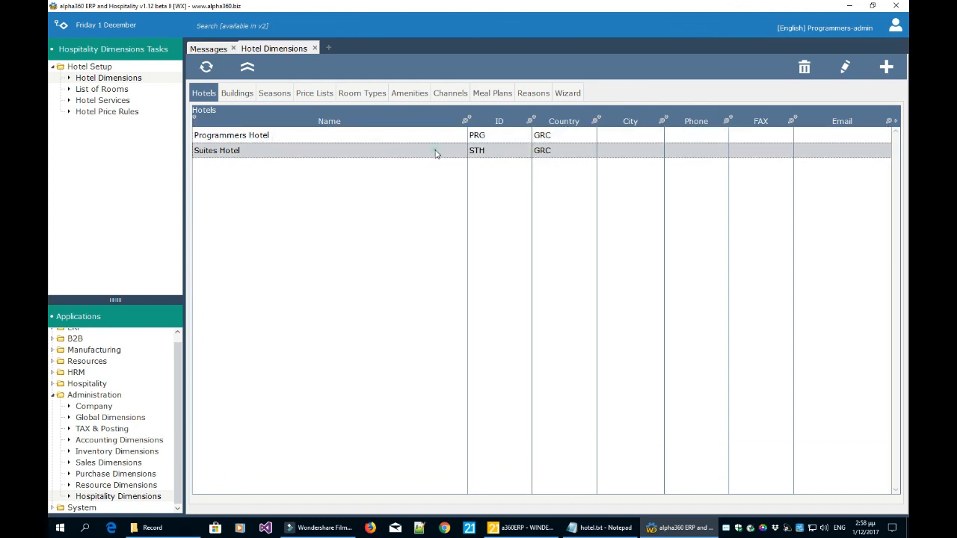
left_click(439, 138)
left_click(432, 152)
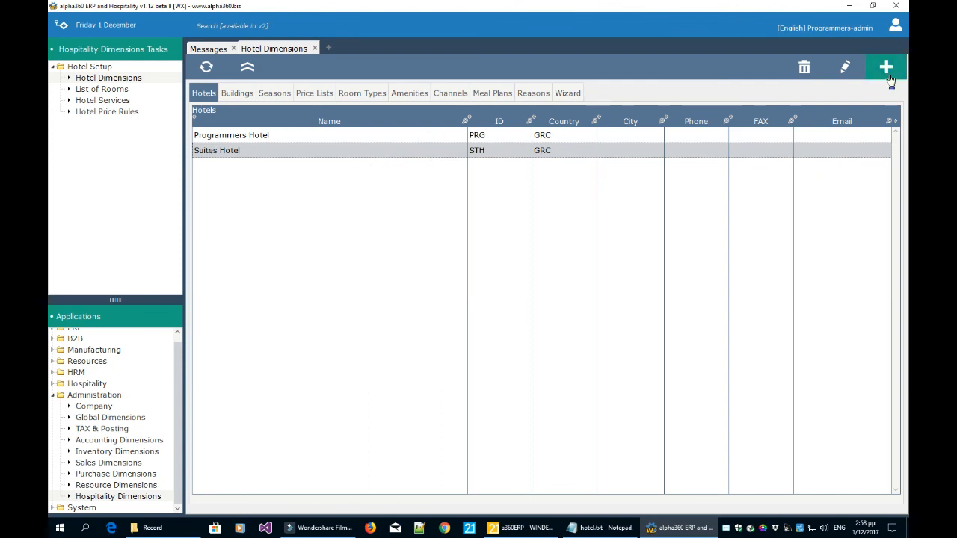
left_click(845, 67)
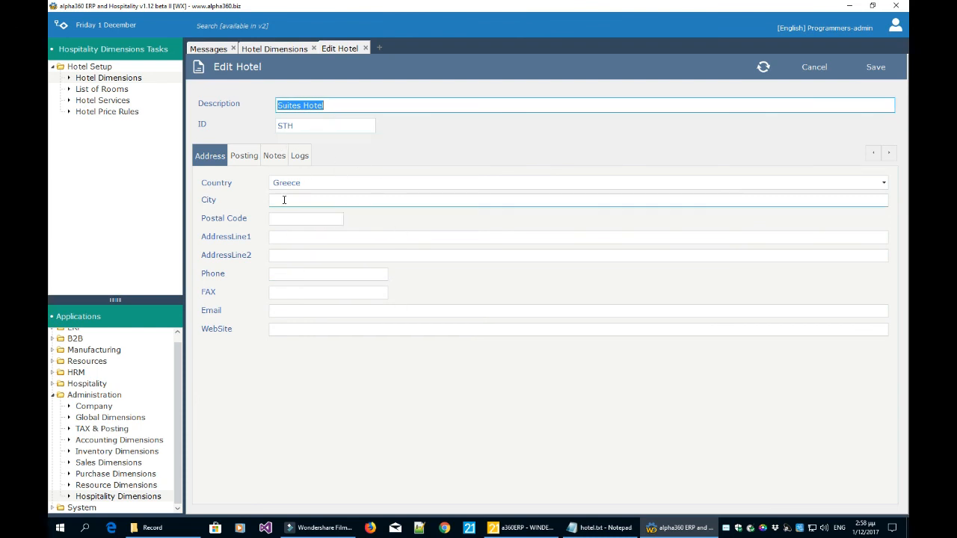
Review Suites Hotel's LOCAL party posting and numbering series, then discard the form unchanged.
left_click(246, 157)
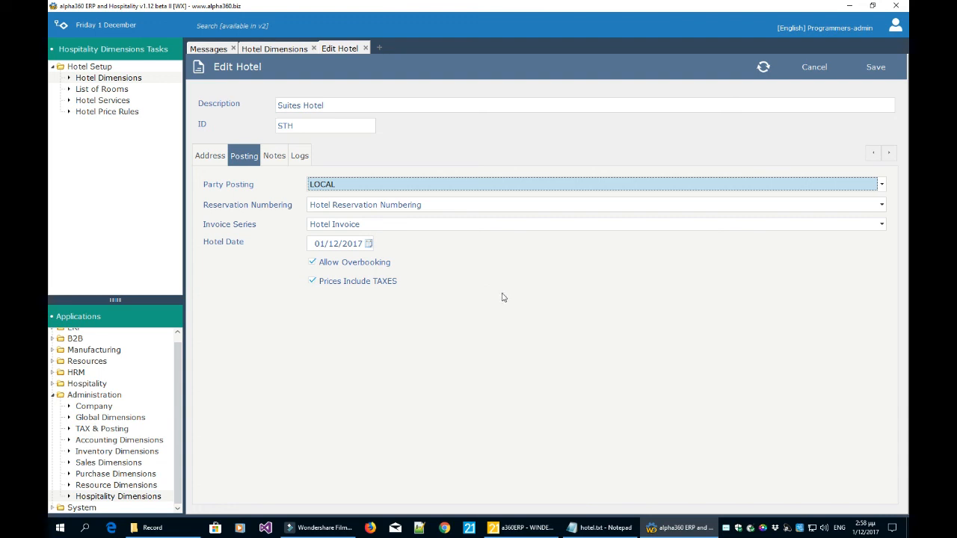
left_click(396, 186)
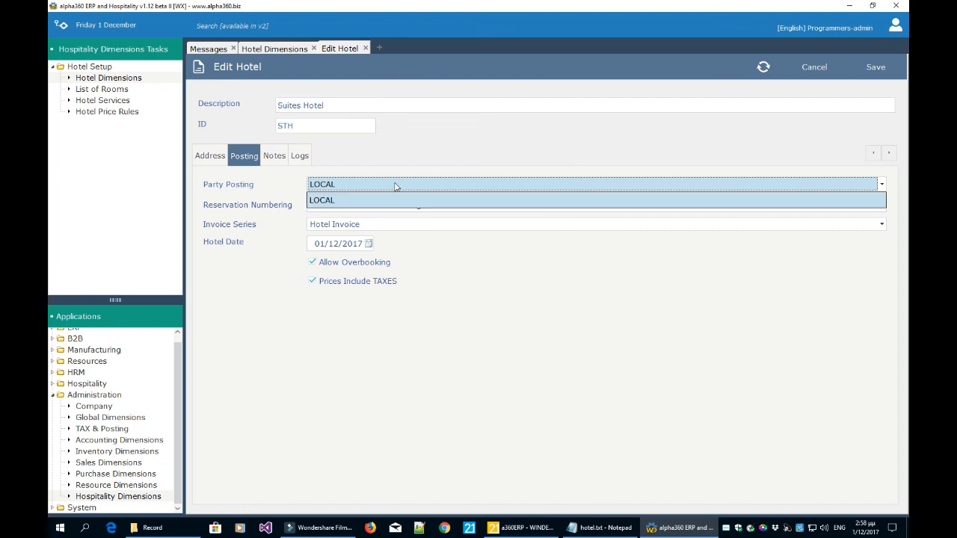
left_click(396, 186)
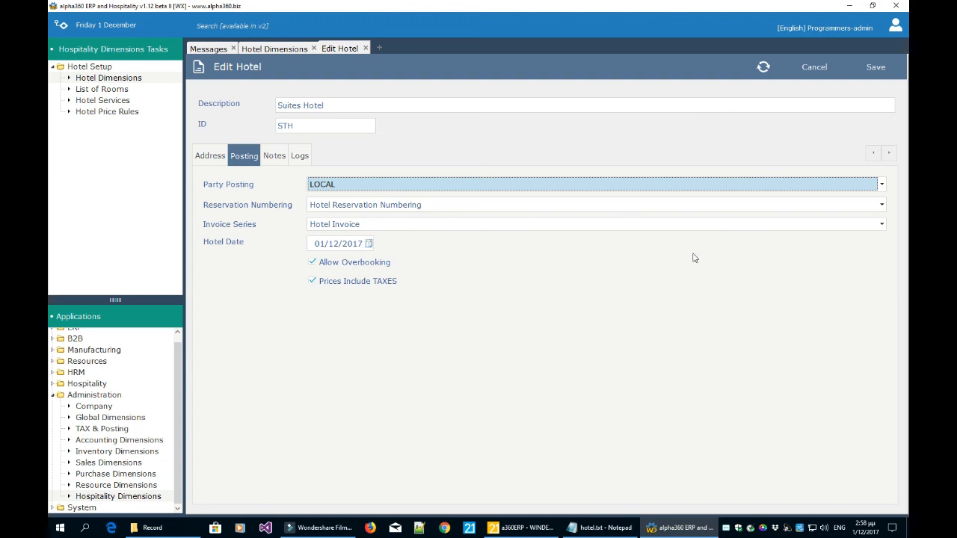
left_click(400, 211)
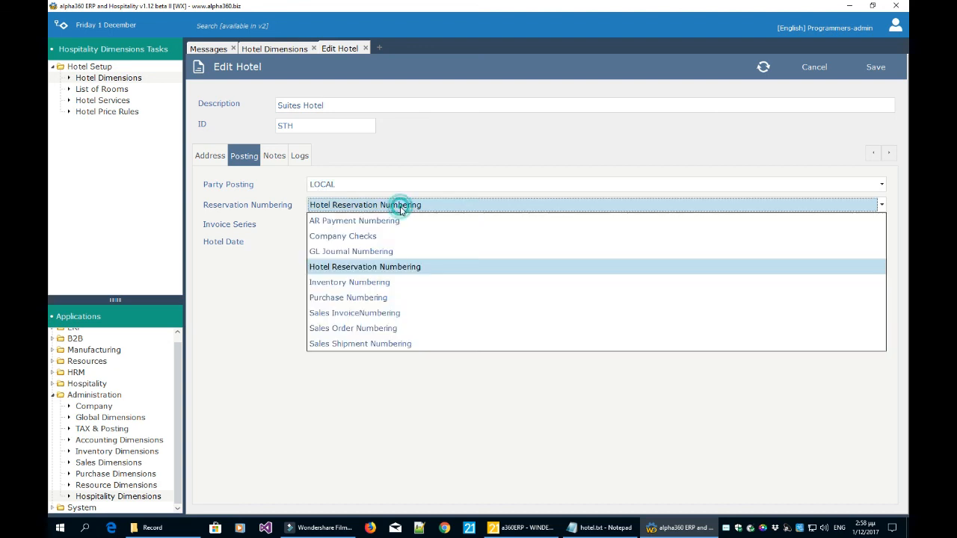
left_click(400, 208)
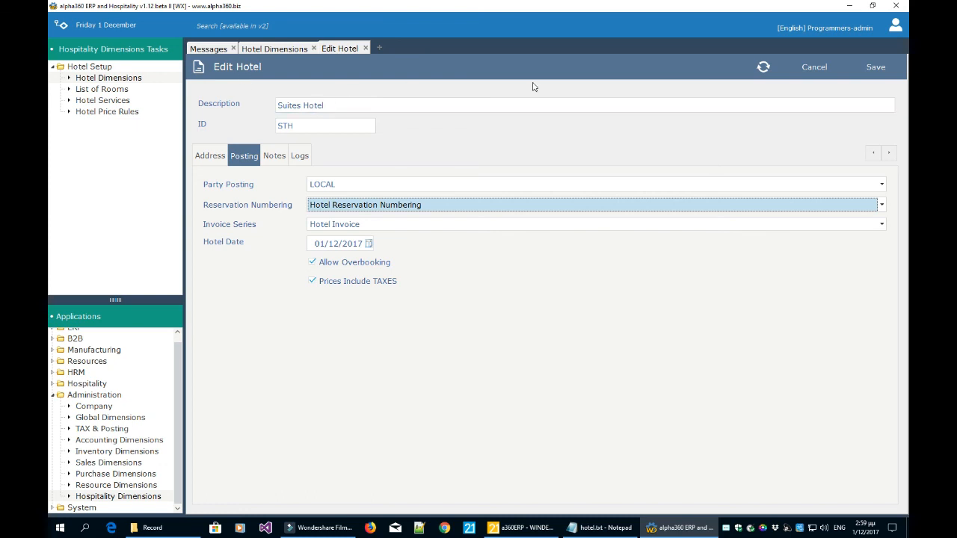
left_click(815, 68)
Open Programmers Hotel for editing and look through its Notes, Logs, Posting and Address tabs.
left_click(398, 140)
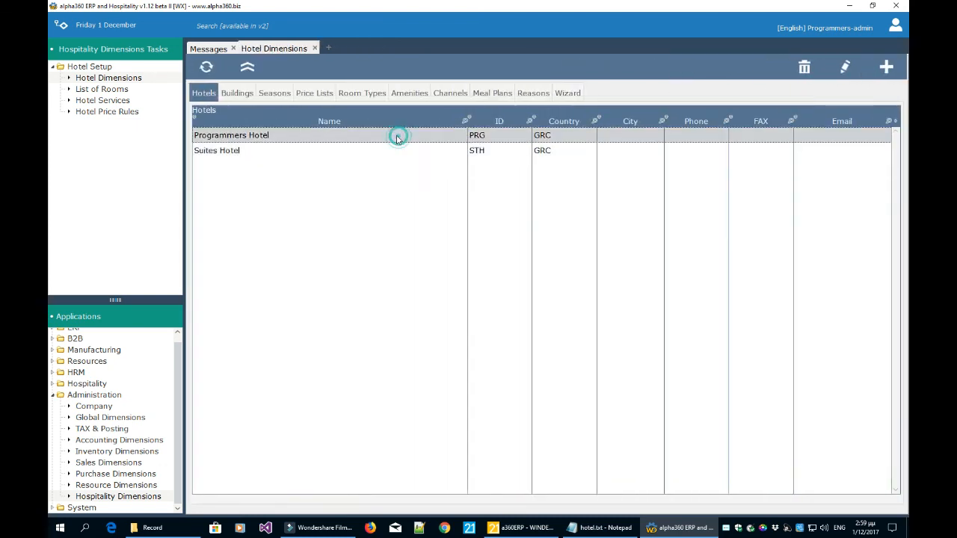
left_click(845, 68)
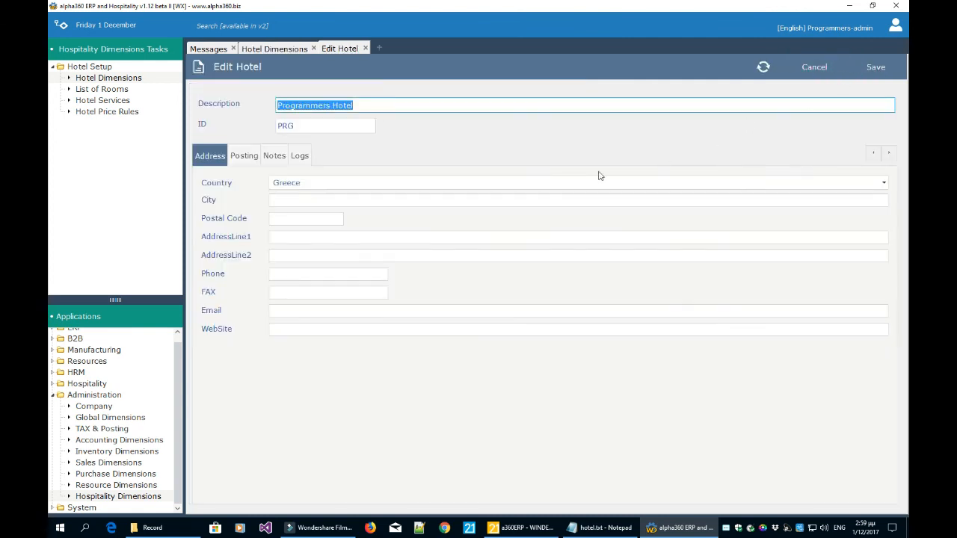
left_click(275, 157)
left_click(299, 157)
left_click(245, 157)
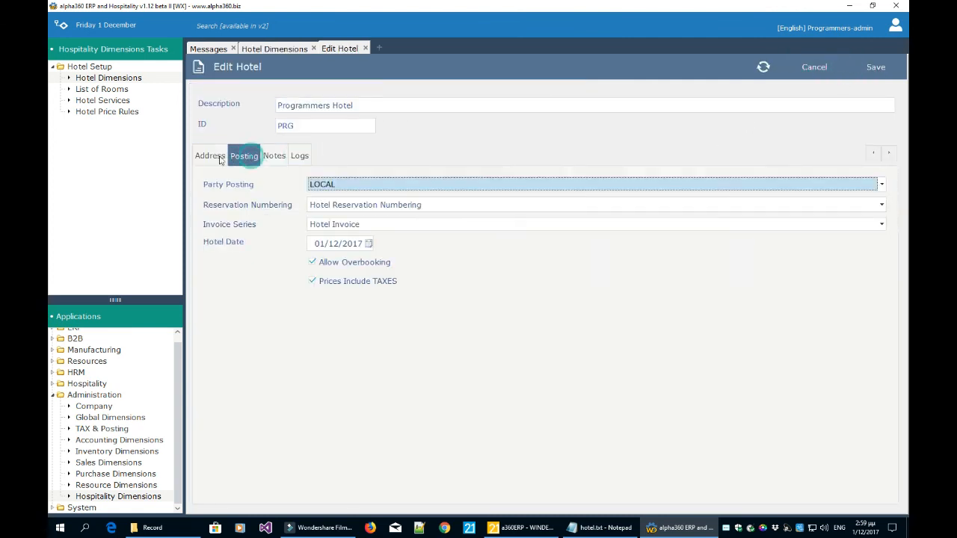
left_click(210, 157)
Close the hotel form and view the buildings, comparing Programmers Building with Suites Area floors.
left_click(815, 68)
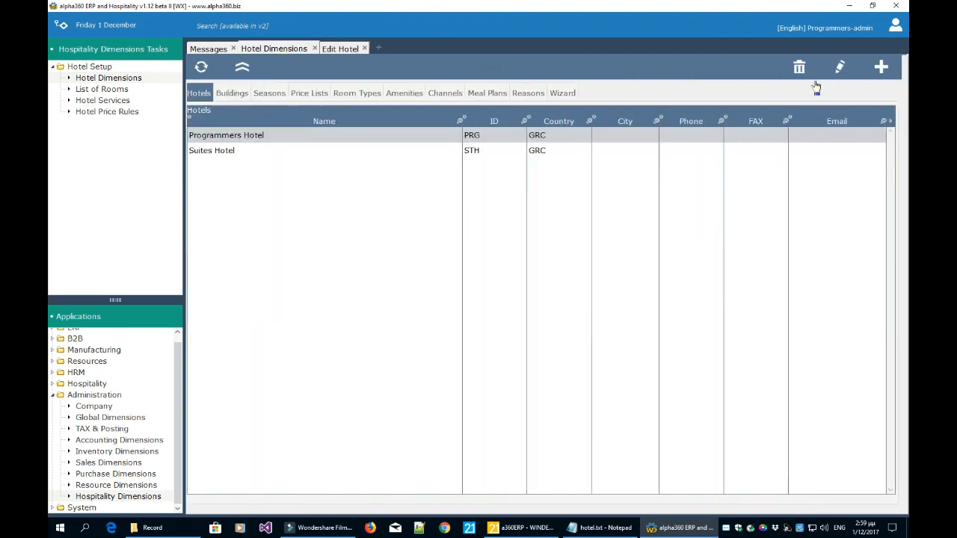
left_click(244, 96)
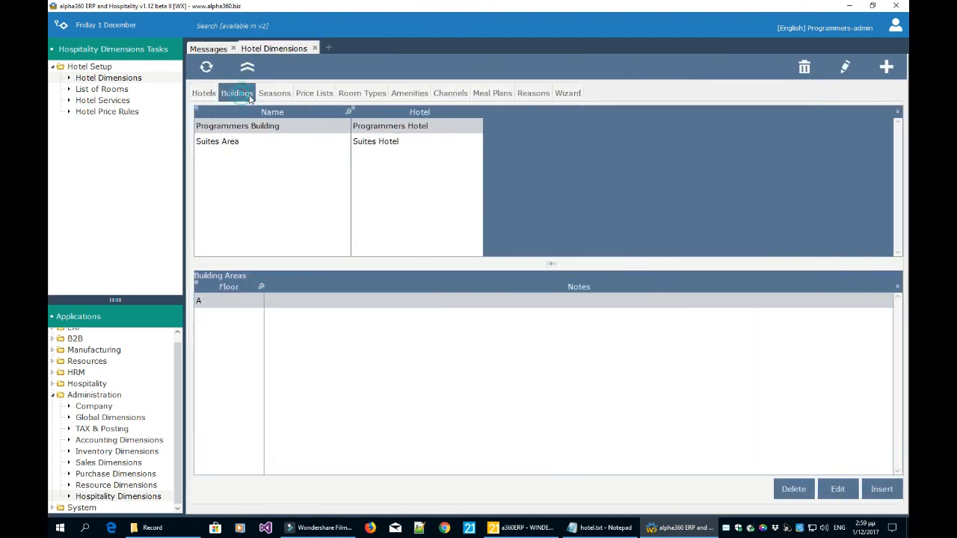
left_click(260, 142)
left_click(264, 126)
left_click(263, 140)
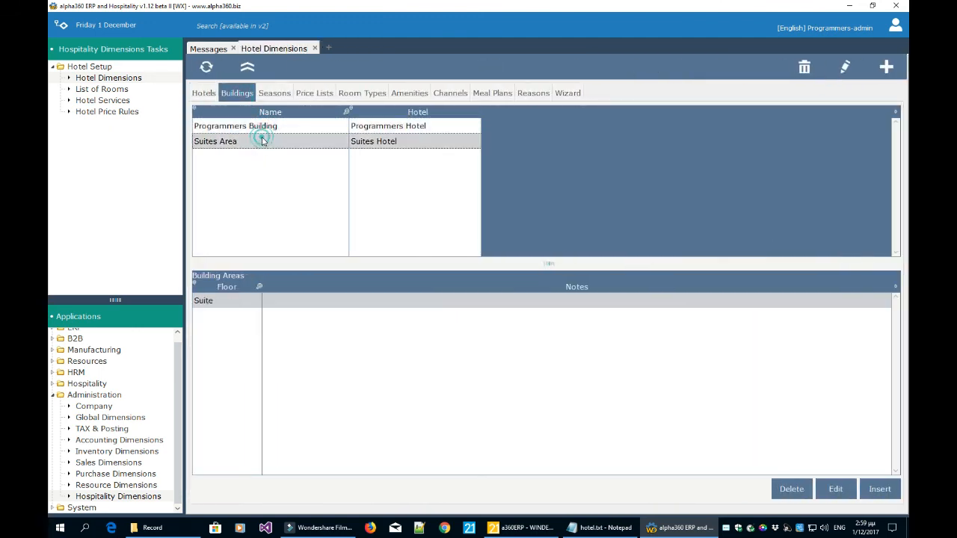
Compare the All Year PRG and All Year SUITES hotel seasons.
left_click(276, 97)
left_click(282, 146)
left_click(286, 127)
left_click(288, 142)
left_click(287, 127)
left_click(288, 142)
left_click(287, 127)
left_click(288, 142)
left_click(286, 127)
left_click(288, 142)
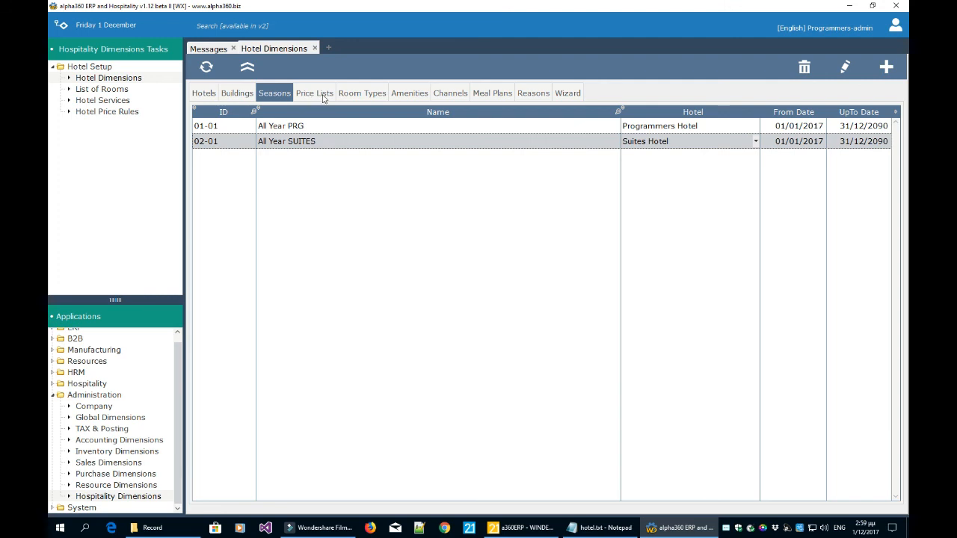
Browse the Single Bed, SUITE and Double Bed room types.
left_click(370, 98)
left_click(322, 141)
left_click(322, 156)
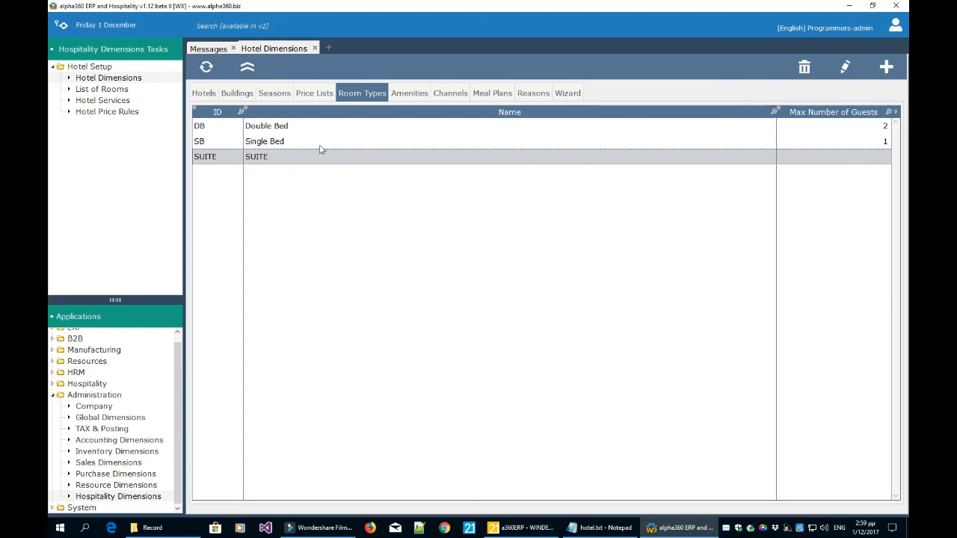
left_click(322, 142)
left_click(323, 127)
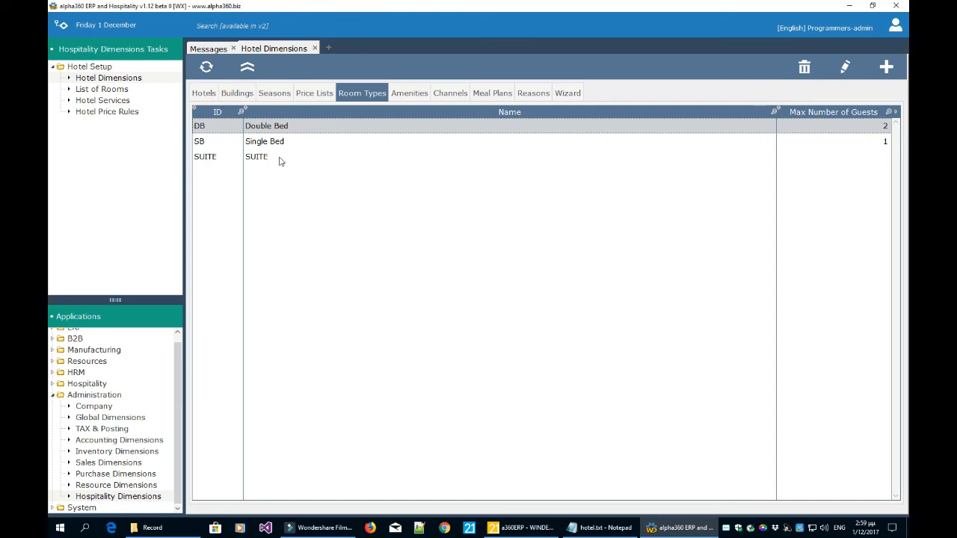
Look through amenities, channels, meal plans, reasons, the room wizard and price lists, then list the rooms.
left_click(410, 98)
left_click(449, 96)
left_click(492, 96)
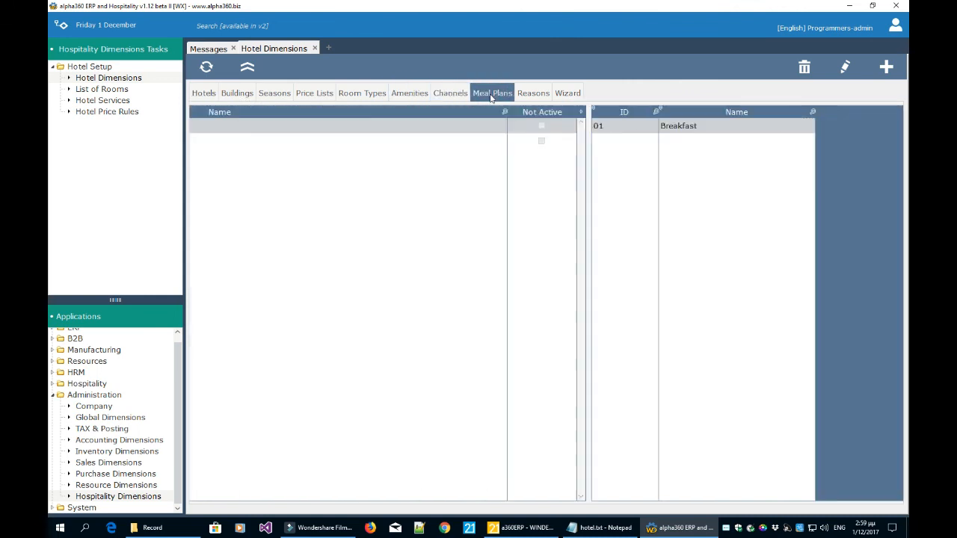
left_click(532, 96)
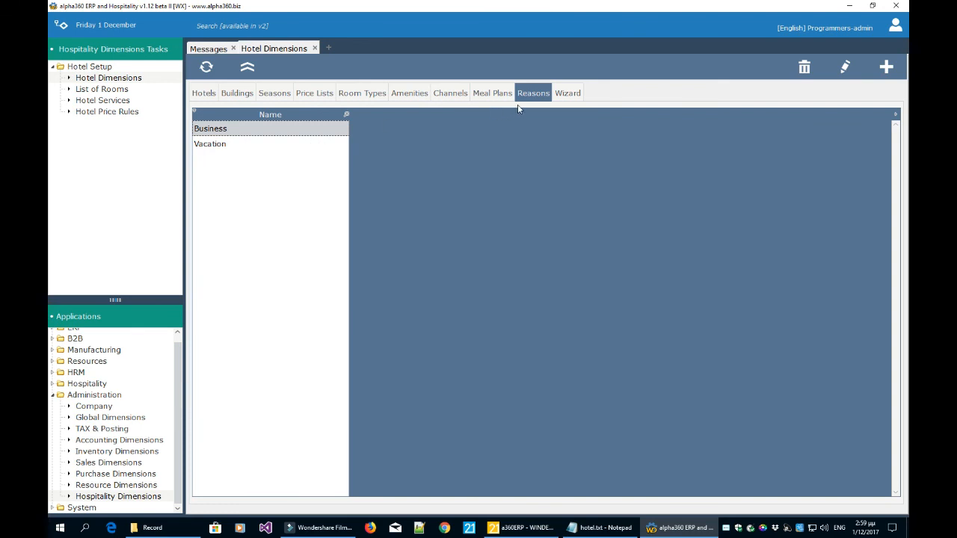
left_click(557, 98)
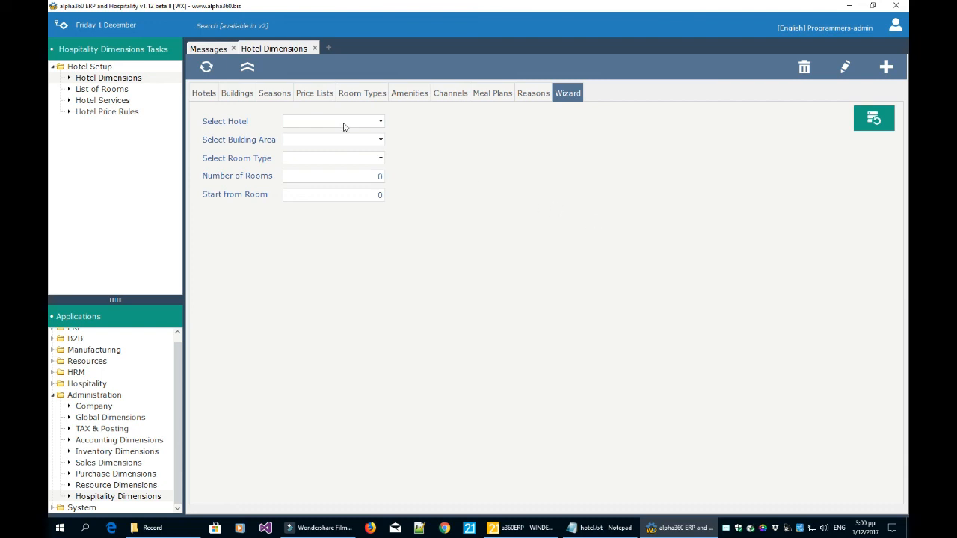
left_click(319, 94)
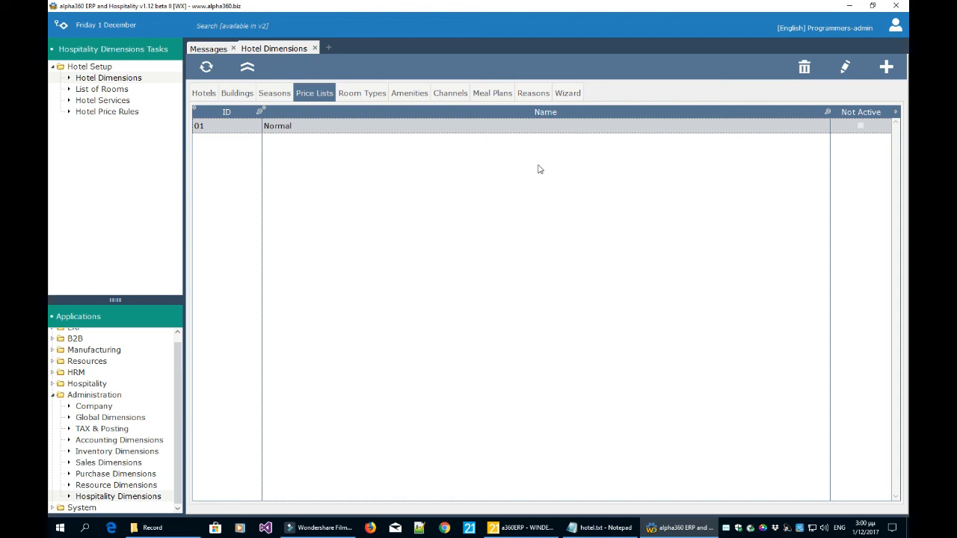
left_click(105, 90)
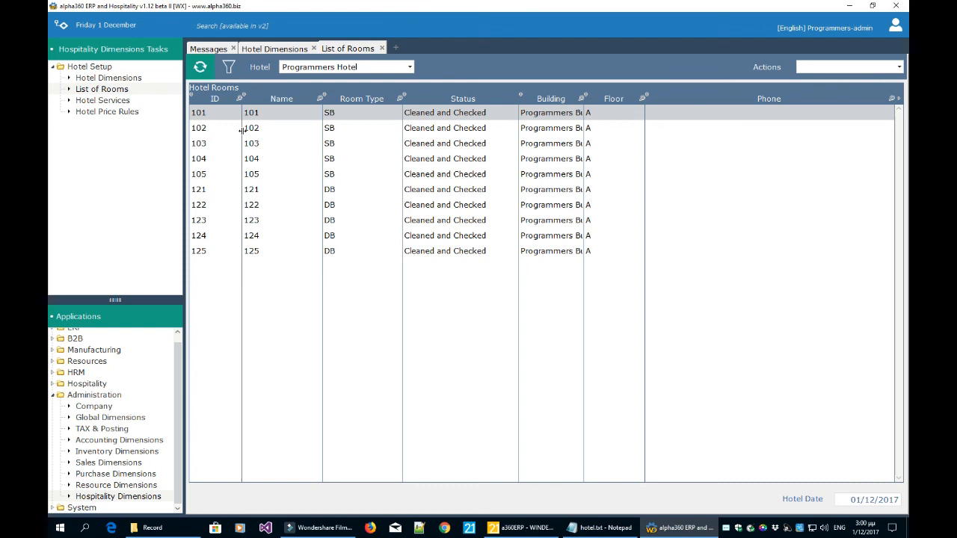
Switch the room list to Suites Hotel to show rooms 301–310, then open Hotel Services.
left_click(339, 69)
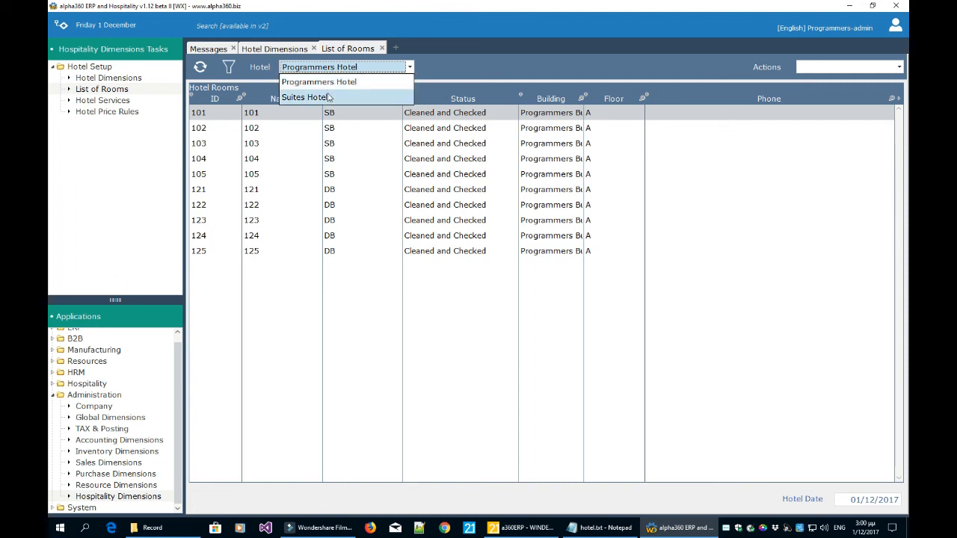
left_click(505, 76)
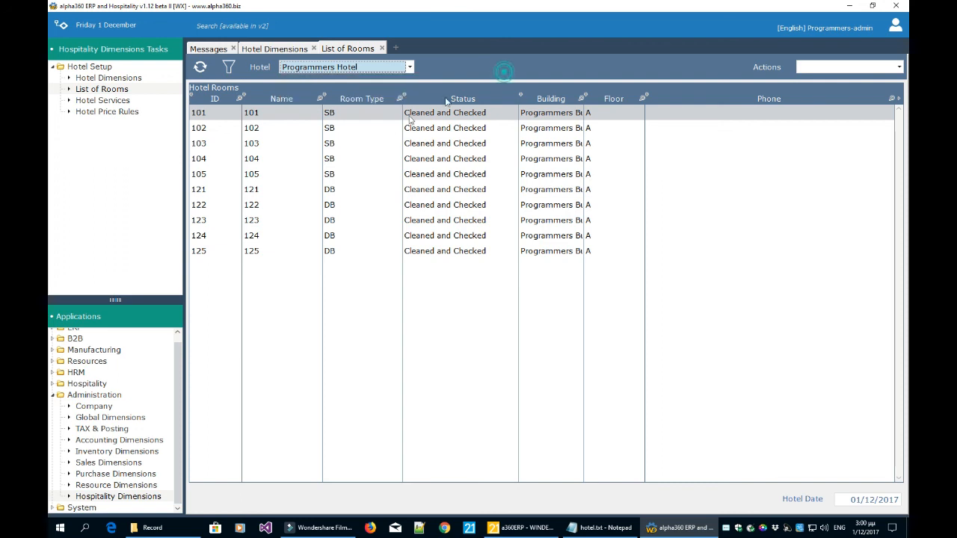
left_click(347, 68)
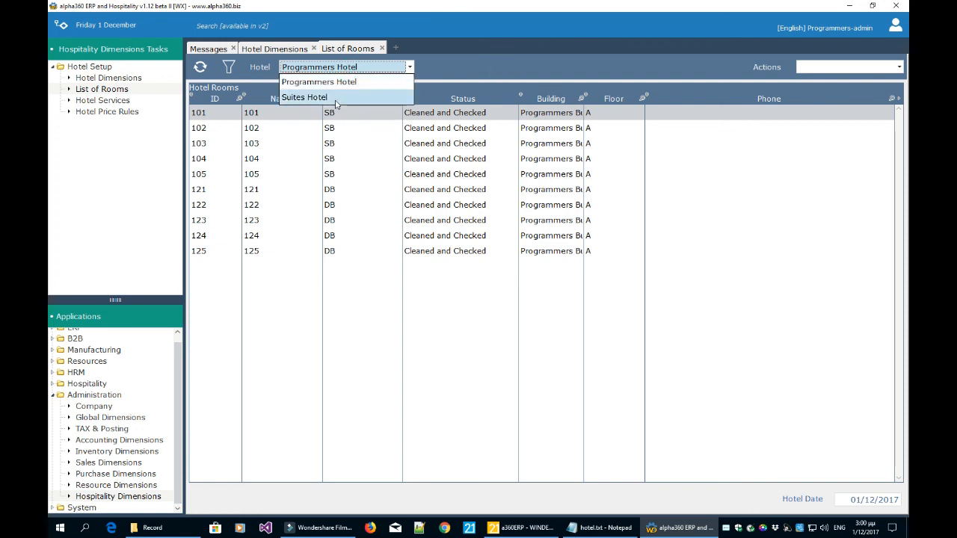
left_click(329, 98)
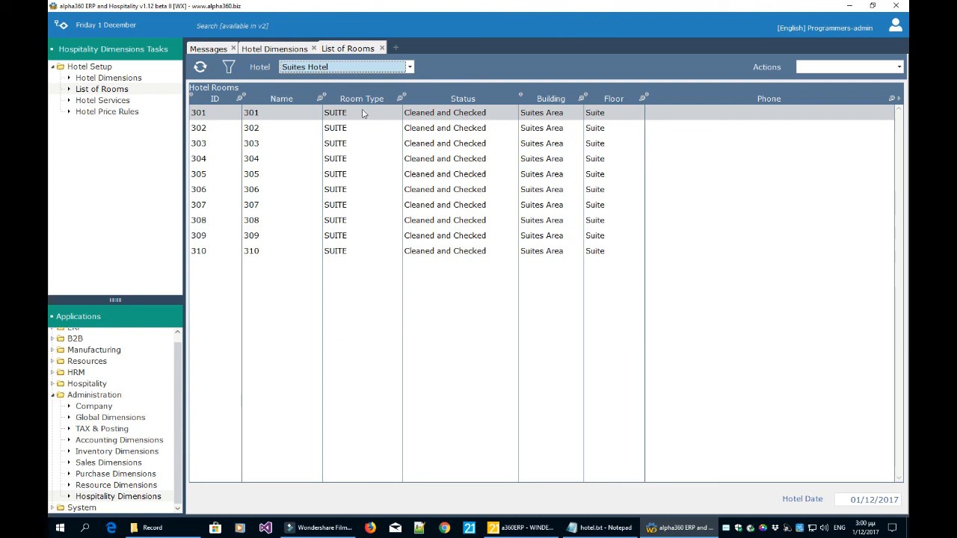
left_click(119, 102)
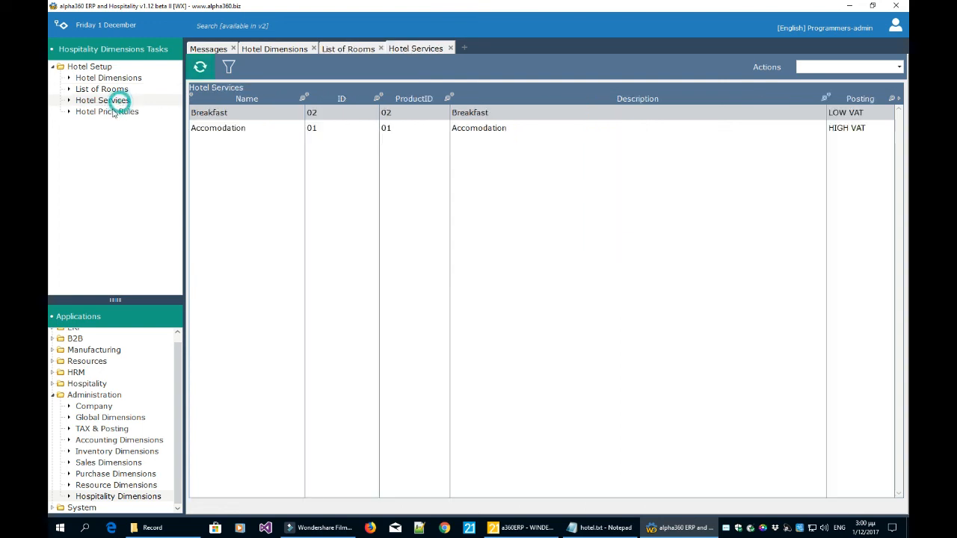
Open the Accomodation service's edit form, close it unchanged, then go to Hotel Price Rules.
left_click(214, 129)
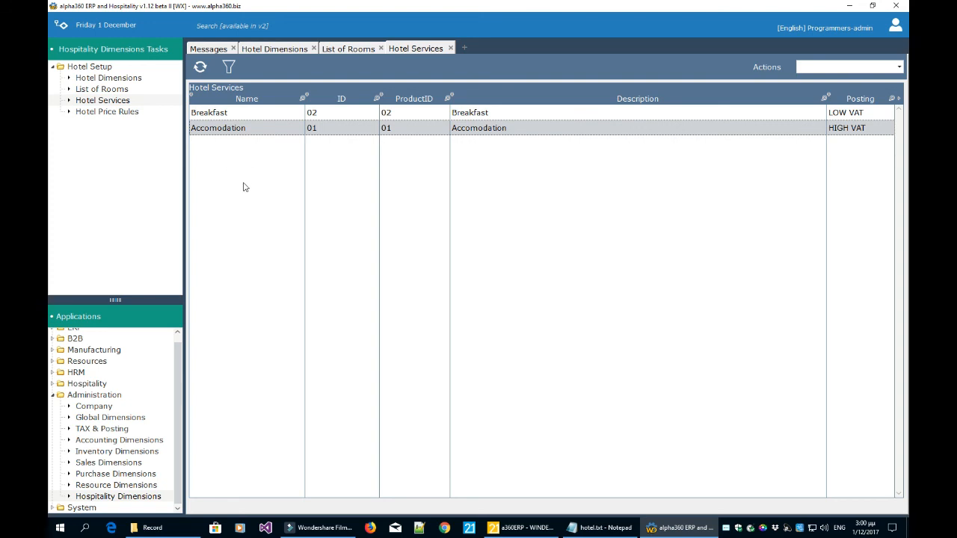
left_click(211, 117)
left_click(211, 129)
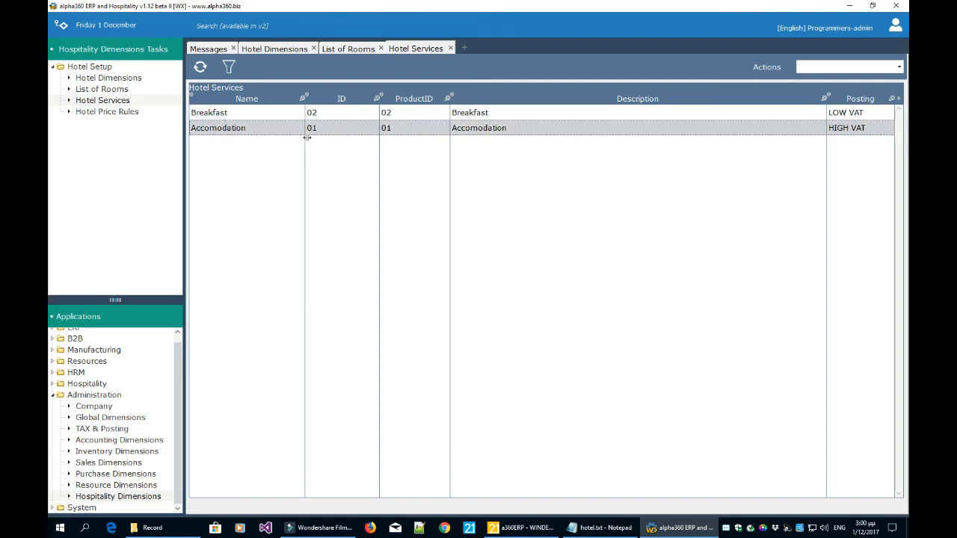
left_click(260, 114)
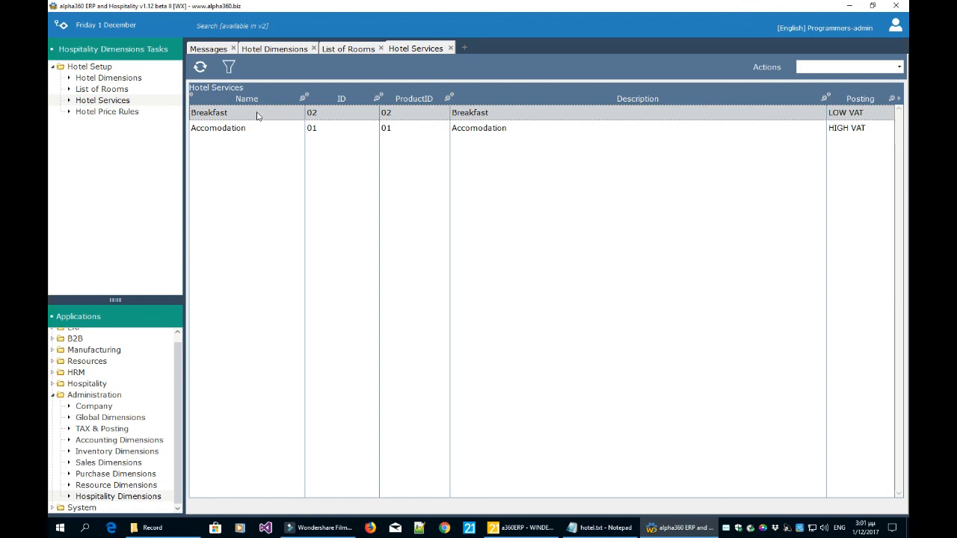
left_click(257, 130)
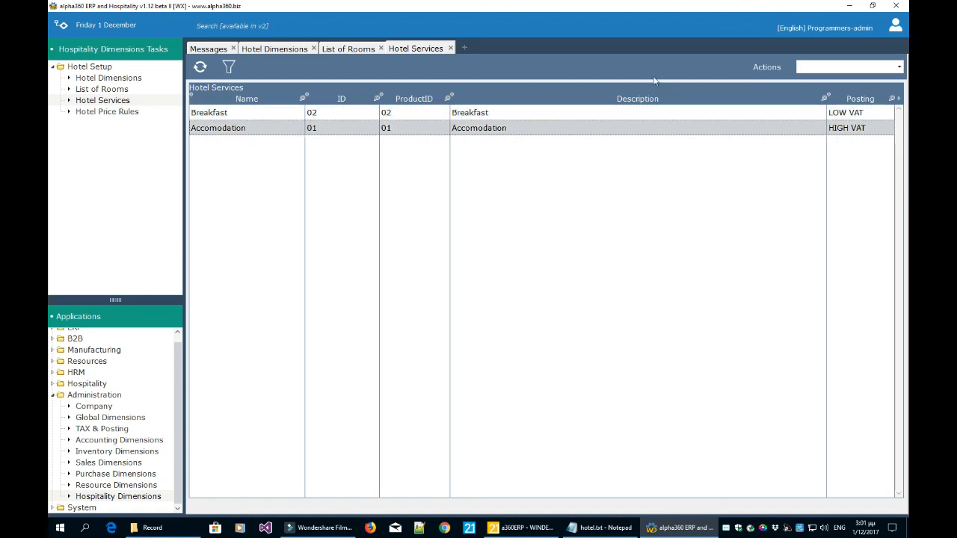
left_click(815, 67)
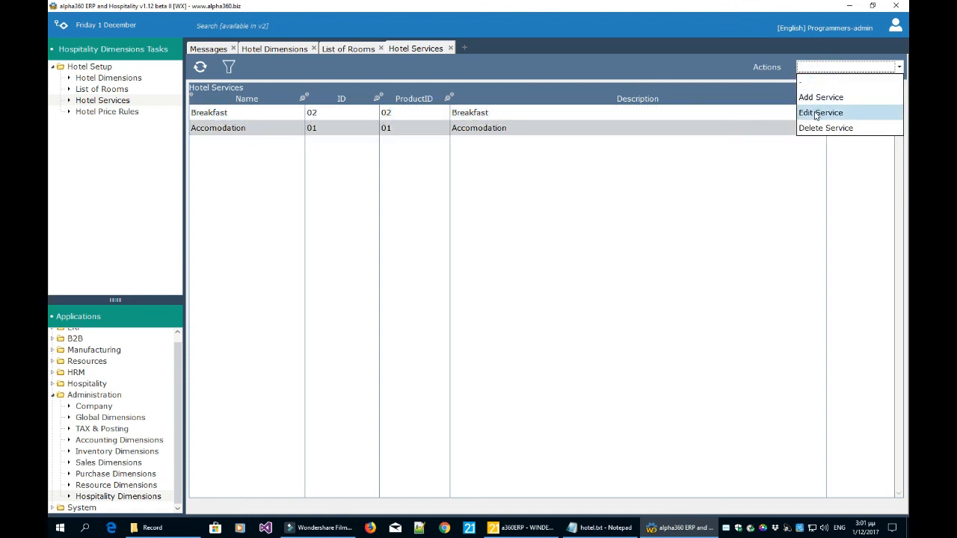
left_click(817, 112)
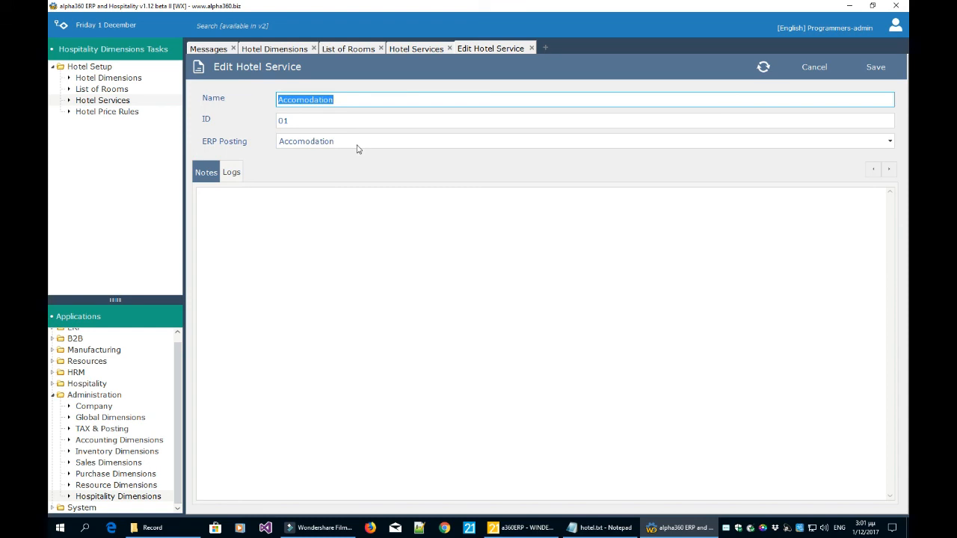
left_click(532, 49)
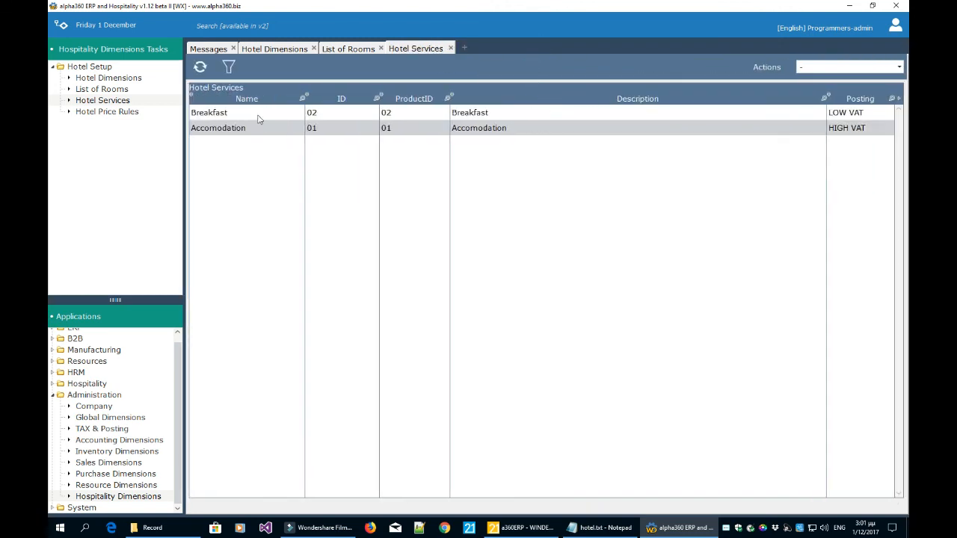
left_click(137, 114)
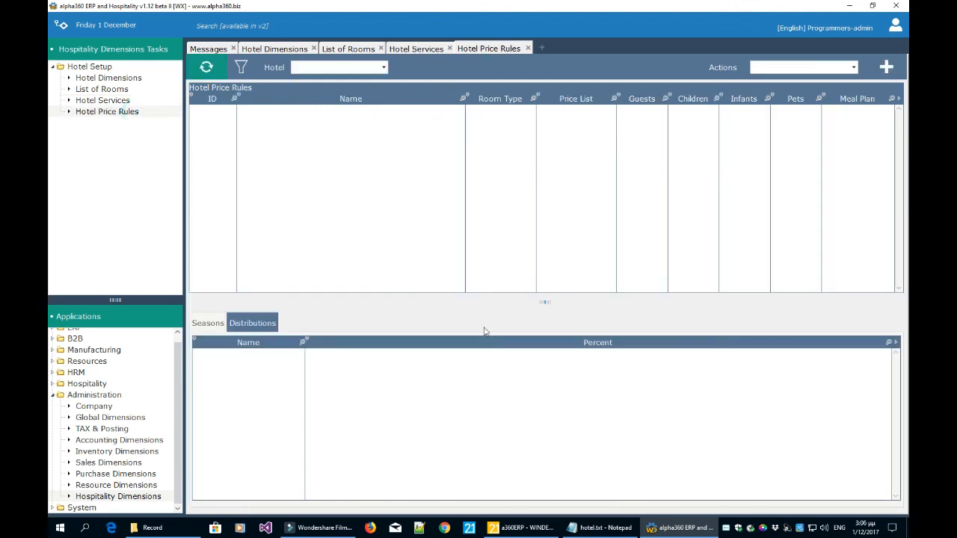
Show Programmers Hotel's price rules, pick DB - Breakfast, open its Seasons and widen Sunday Price.
left_click(350, 67)
left_click(348, 82)
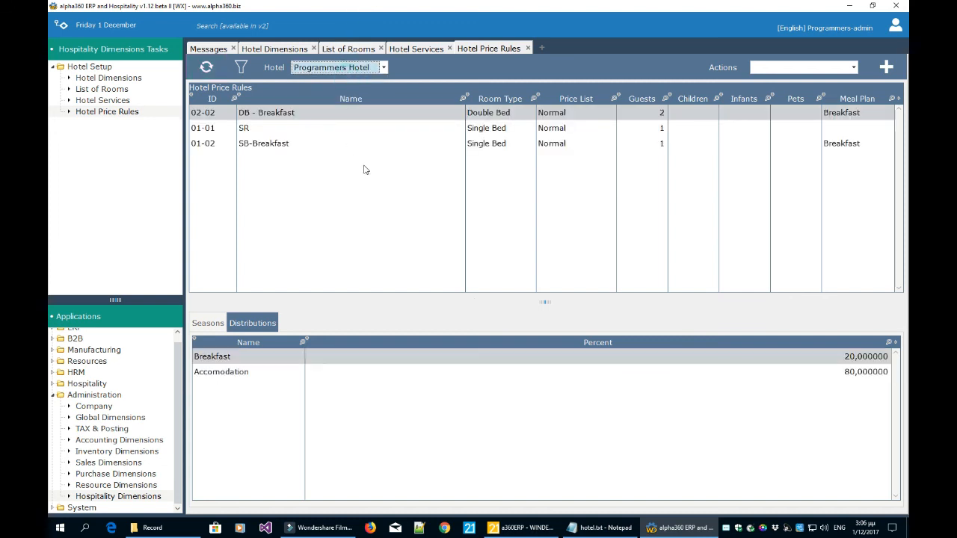
left_click(321, 130)
left_click(323, 115)
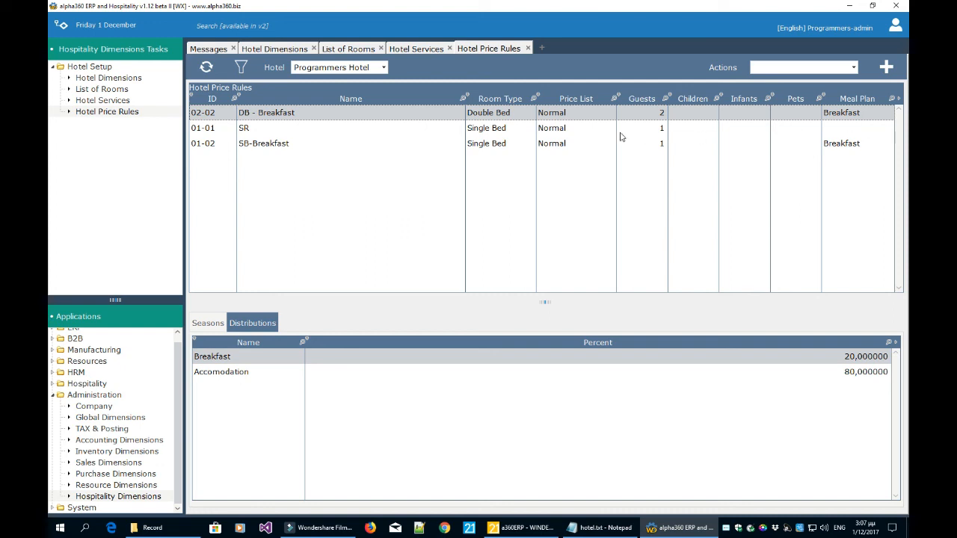
left_click(214, 328)
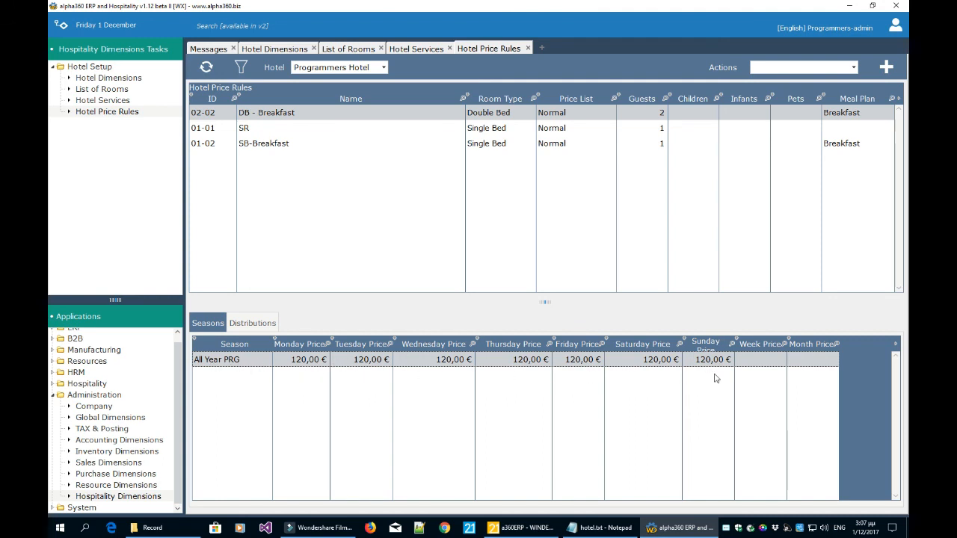
left_click_drag(737, 364, 773, 364)
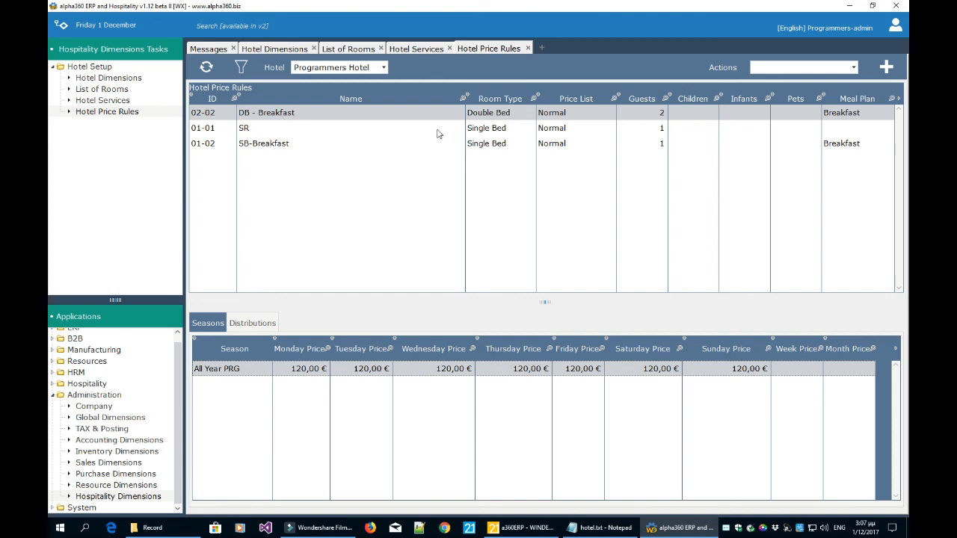
Switch the DB - Breakfast rule between Distributions and Seasons, pointing at the Breakfast and Accomodation shares.
left_click(269, 322)
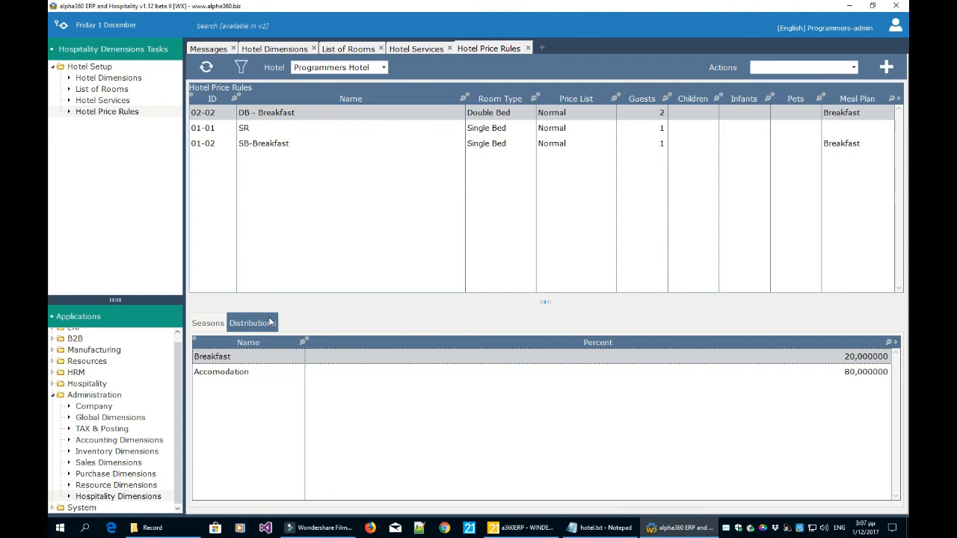
left_click(243, 376)
left_click(246, 359)
left_click(243, 372)
left_click(246, 356)
left_click(242, 371)
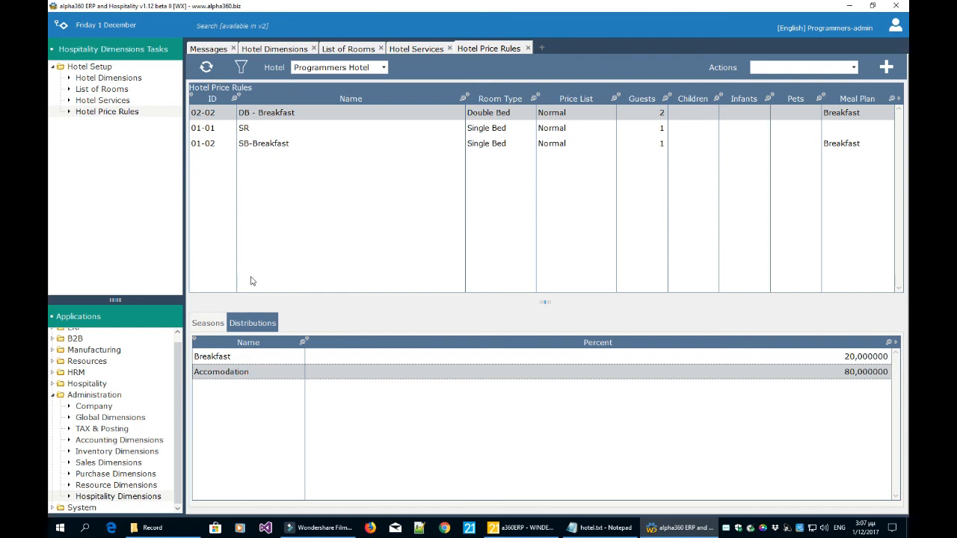
left_click(210, 326)
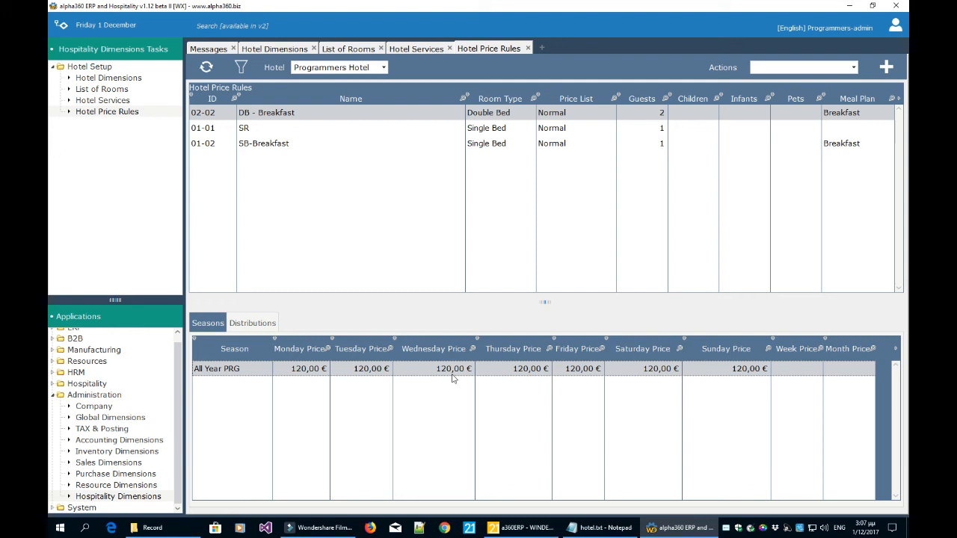
left_click(267, 325)
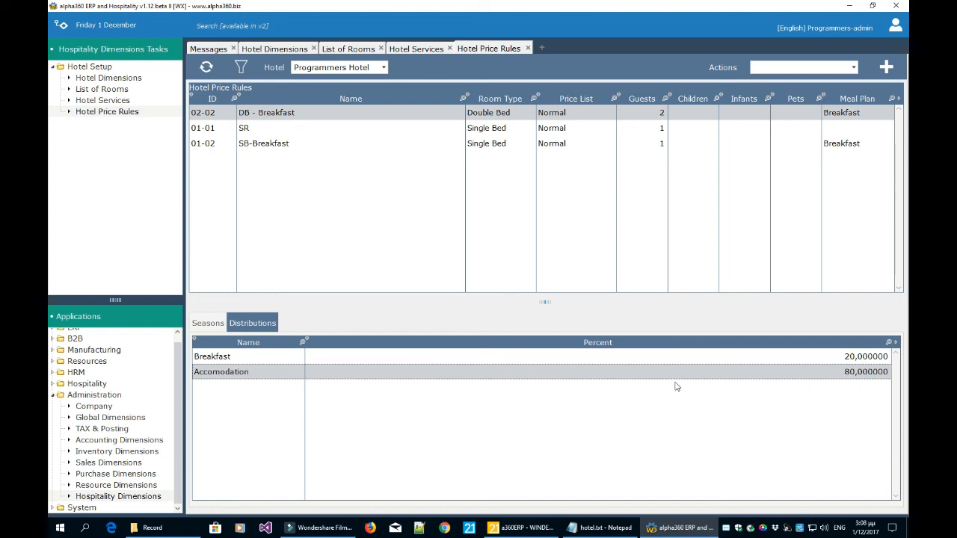
Point out the Breakfast 20% and Accomodation 80% shares of the distribution.
left_click(853, 356)
left_click(849, 372)
left_click(283, 357)
left_click(280, 372)
left_click(279, 357)
left_click(277, 372)
left_click(278, 358)
left_click(275, 372)
left_click(278, 358)
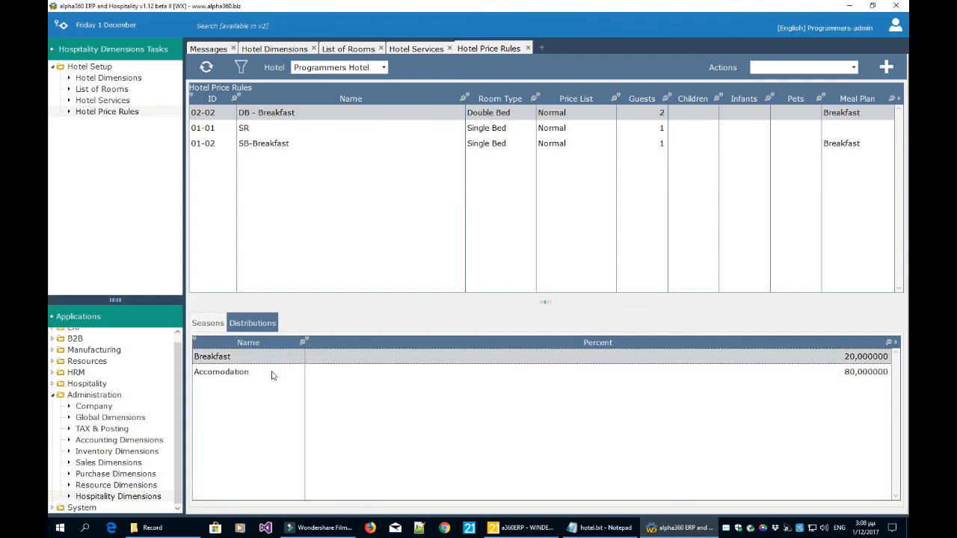
left_click(272, 371)
left_click(278, 359)
Compare the Breakfast and Accomodation rows again, then show the 01-01 SR rule's distribution.
left_click(245, 378)
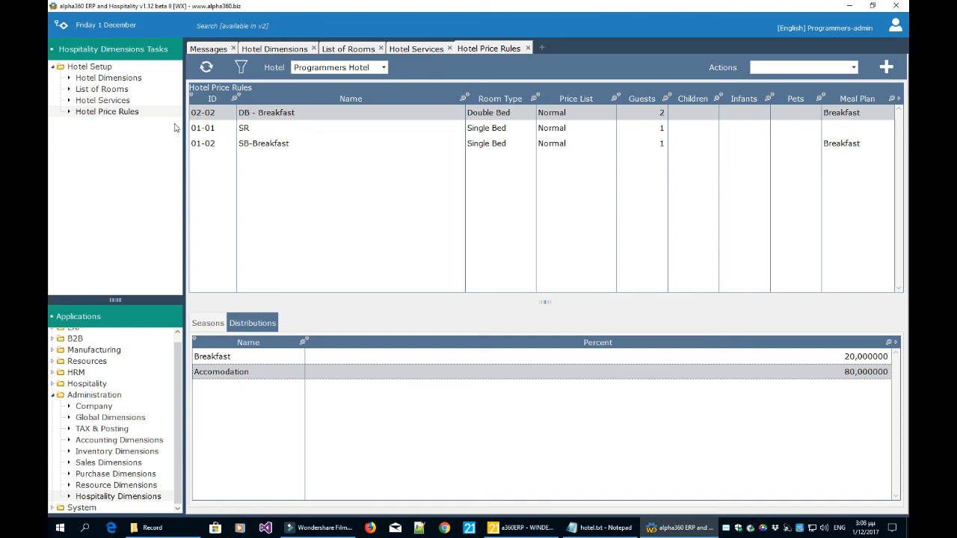
left_click(244, 360)
left_click(242, 373)
left_click(242, 358)
left_click(241, 372)
left_click(247, 357)
left_click(247, 371)
left_click(248, 359)
left_click(246, 371)
left_click(252, 359)
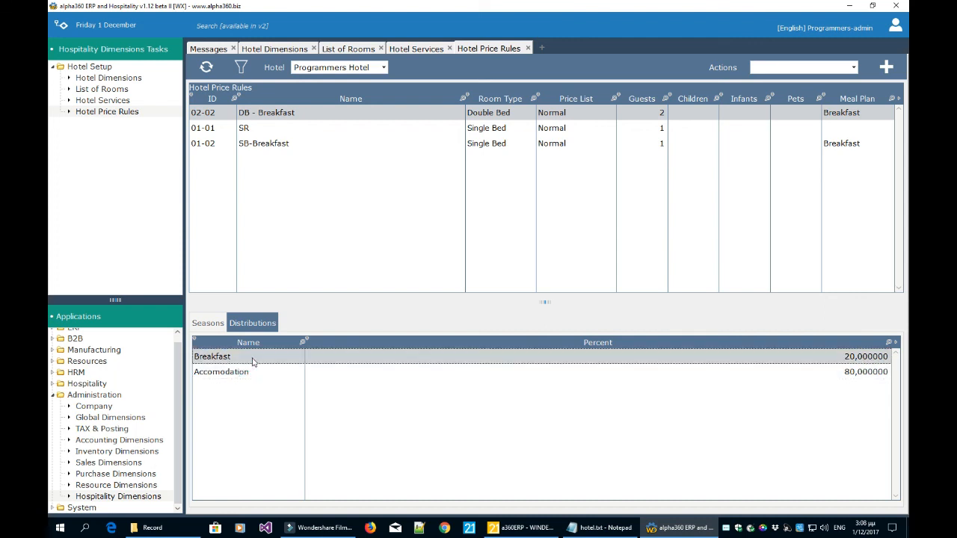
left_click(248, 372)
left_click(251, 359)
left_click(248, 371)
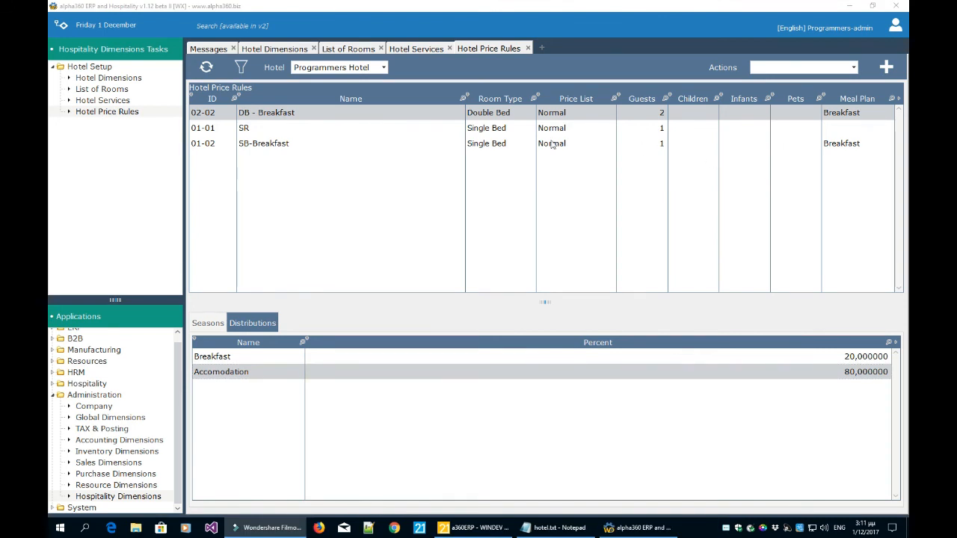
left_click(498, 129)
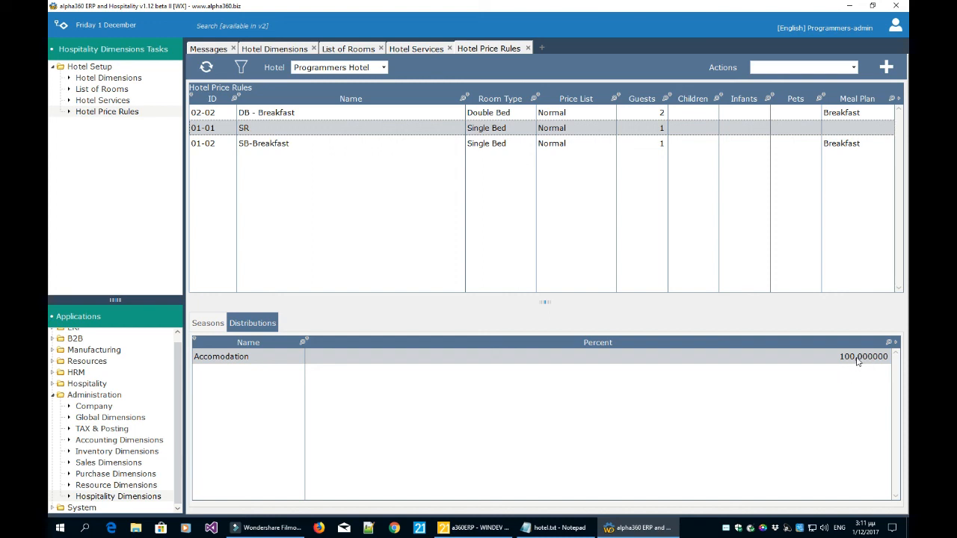
left_click(575, 530)
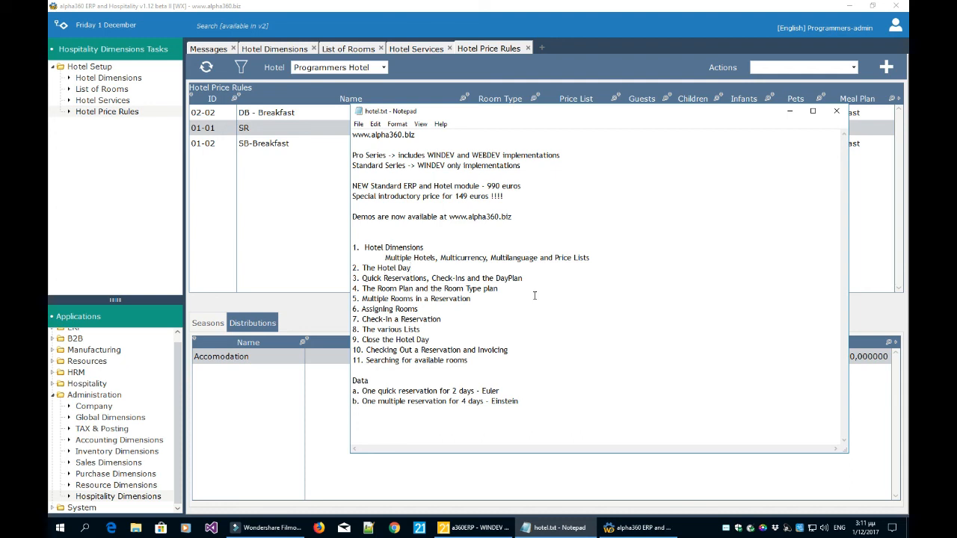
left_click(283, 197)
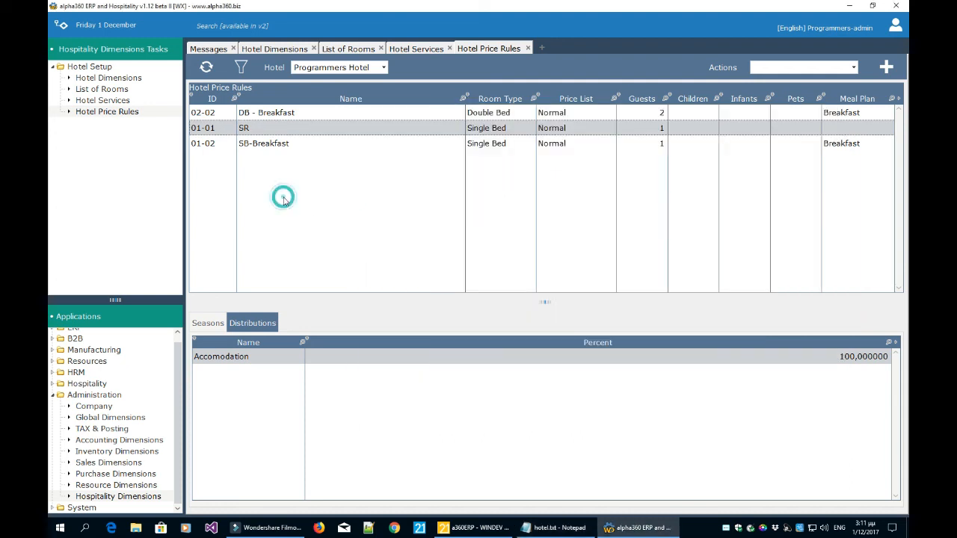
Close the Hotel Price Rules, Services, List of Rooms and Dimensions views.
left_click(528, 48)
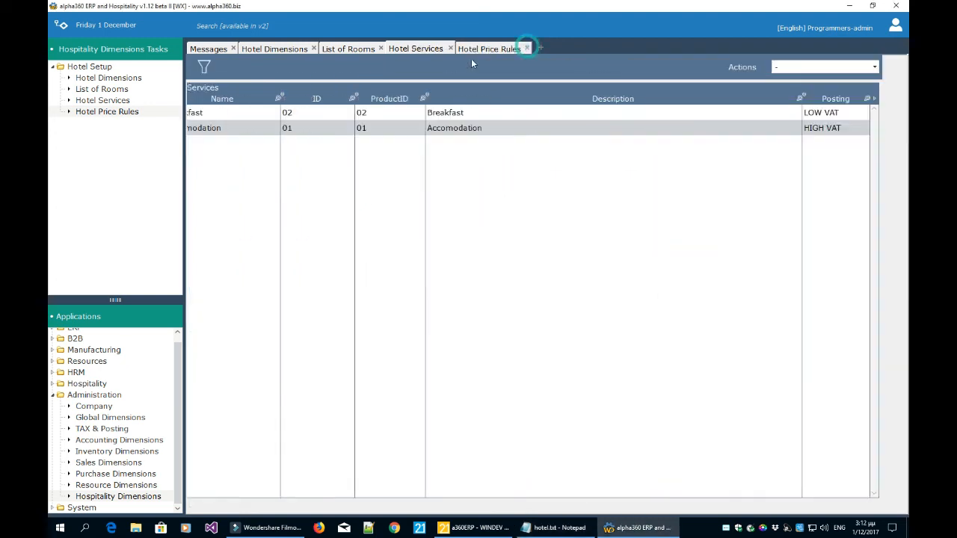
left_click(449, 48)
left_click(382, 48)
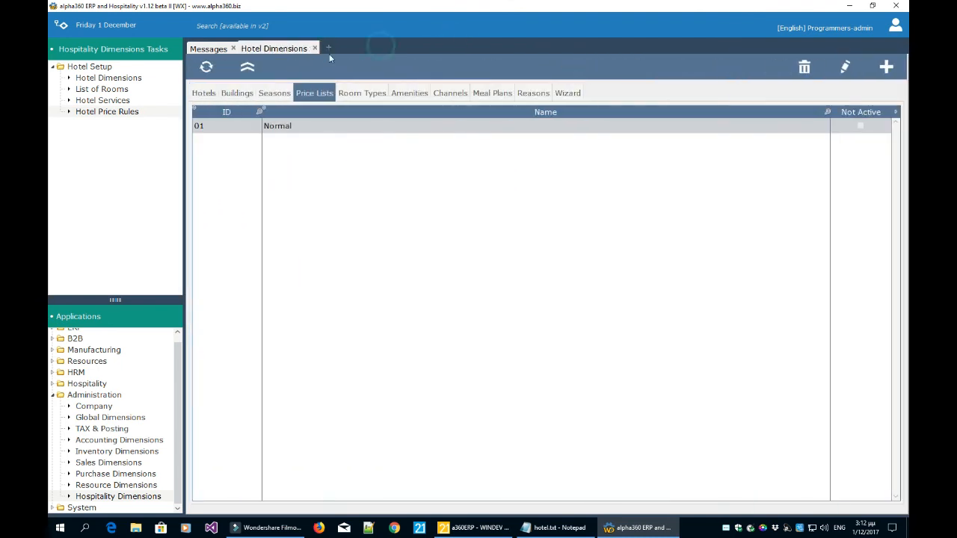
left_click(313, 47)
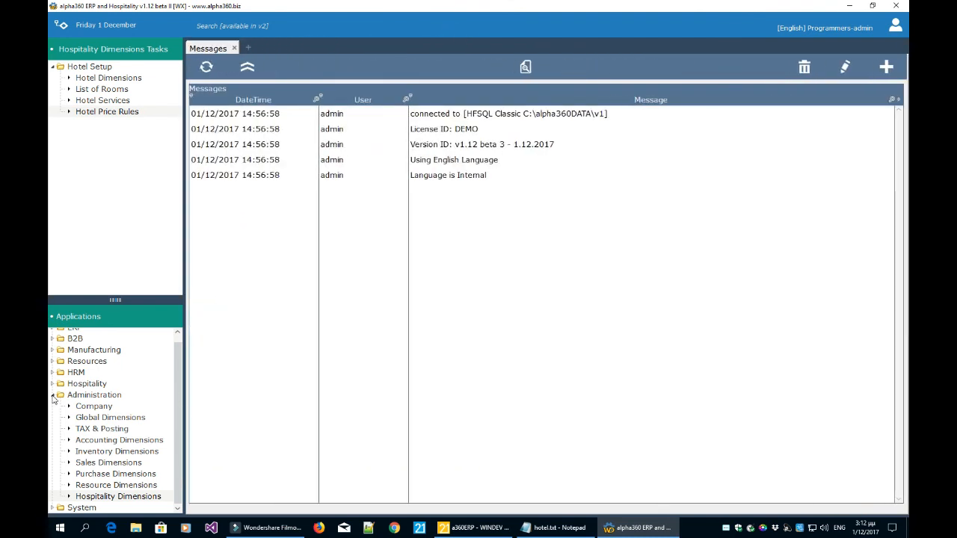
Open the Room Plan calendar for Programmers Hotel under Hospitality > Hotels.
left_click(52, 395)
left_click(52, 391)
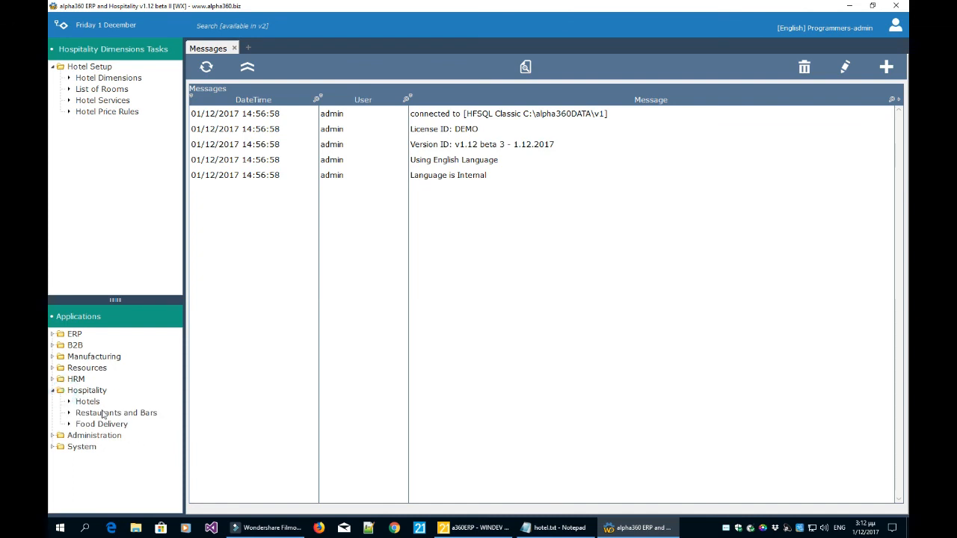
left_click(96, 404)
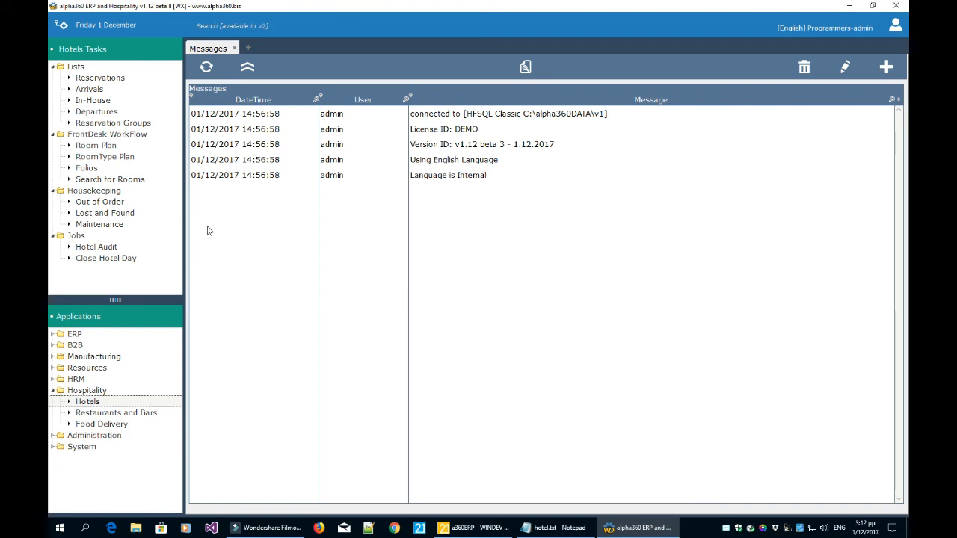
left_click(108, 149)
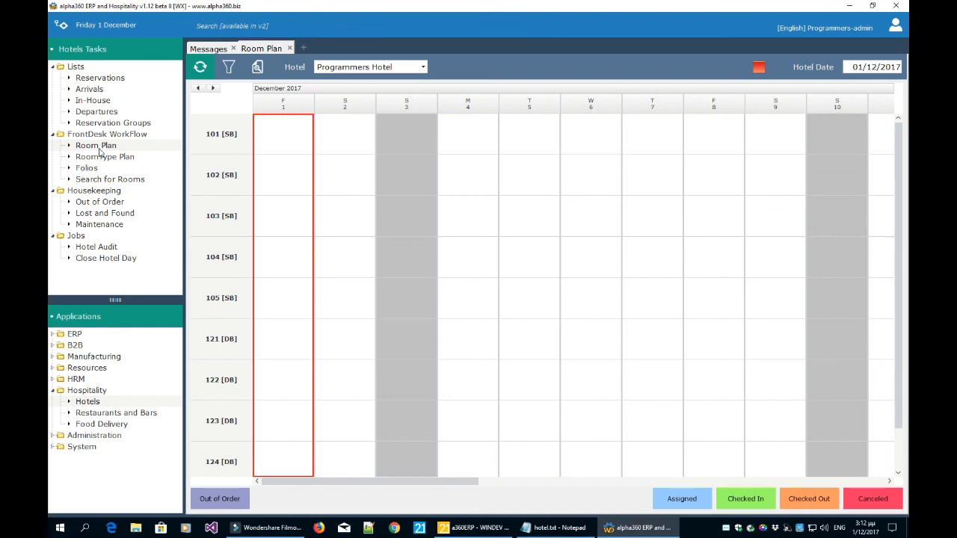
Open a second Room Plan, then show the ERP CRM task list.
left_click(99, 149)
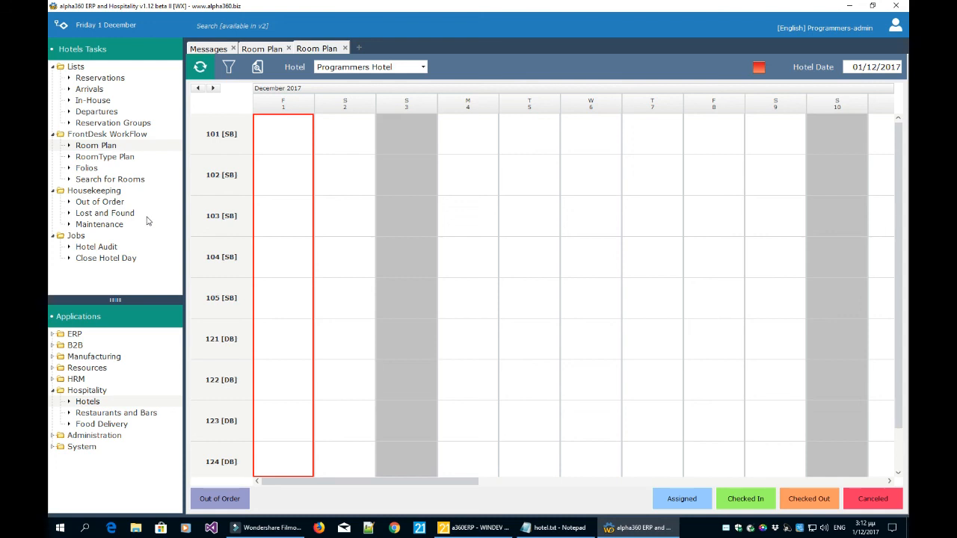
left_click(53, 334)
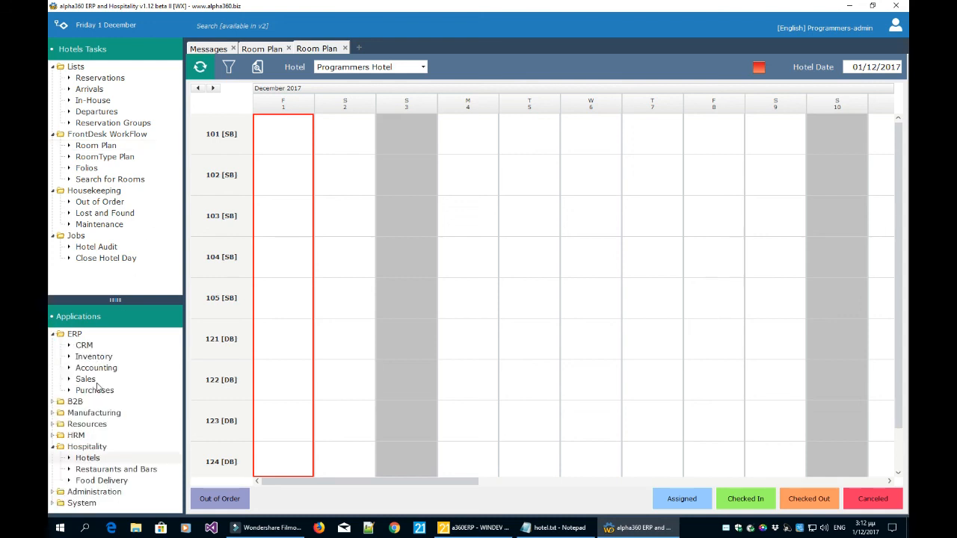
left_click(85, 346)
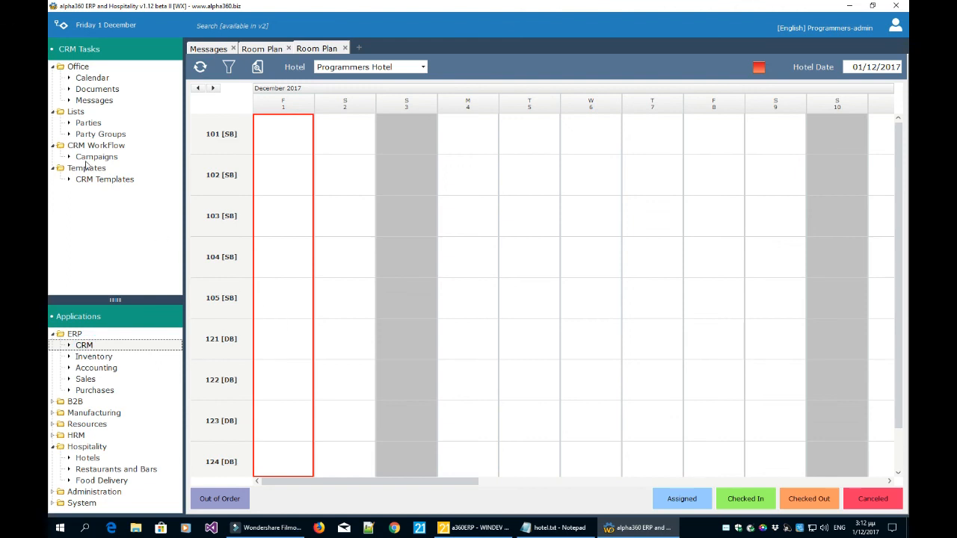
left_click(89, 123)
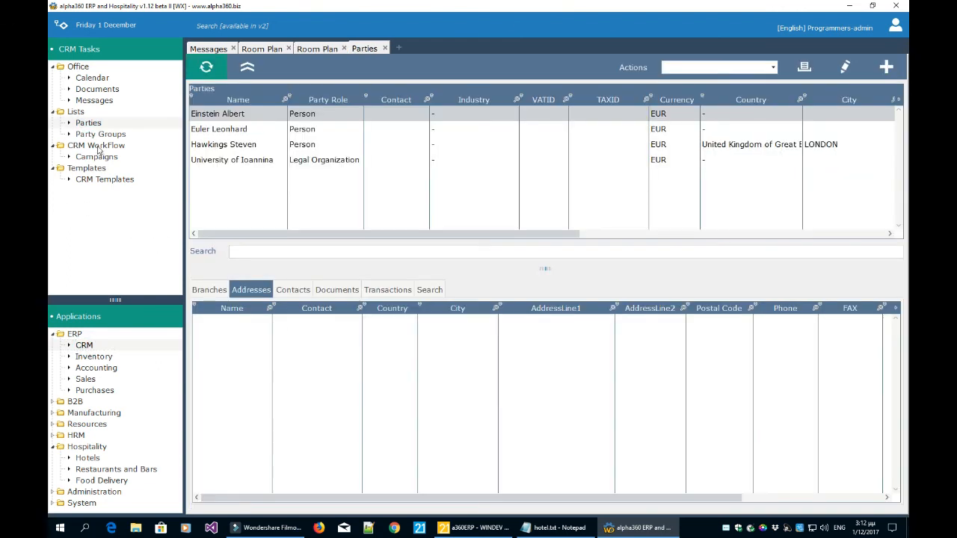
left_click(96, 126)
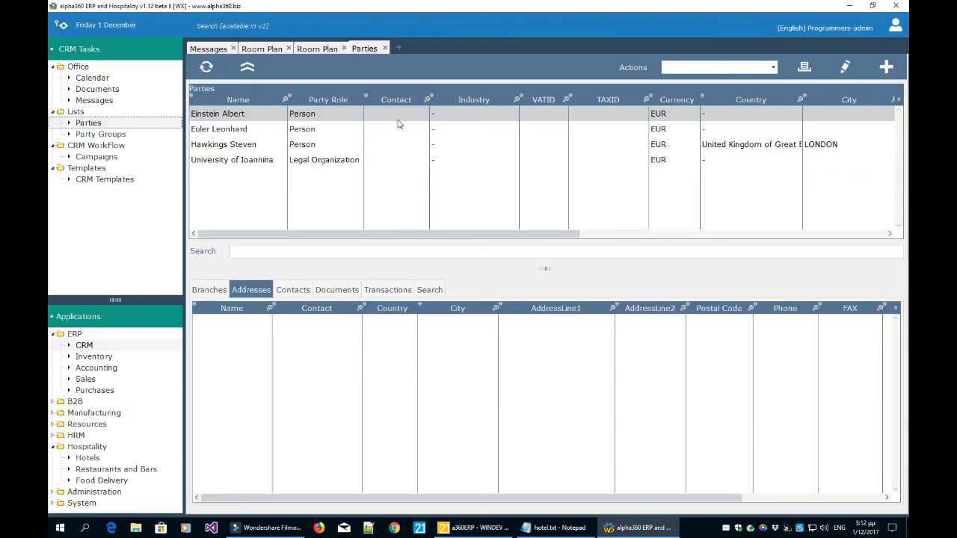
left_click(324, 142)
left_click(321, 129)
left_click(320, 143)
left_click(321, 159)
left_click(322, 144)
left_click(322, 129)
left_click(318, 146)
left_click(322, 159)
left_click(321, 145)
left_click(322, 129)
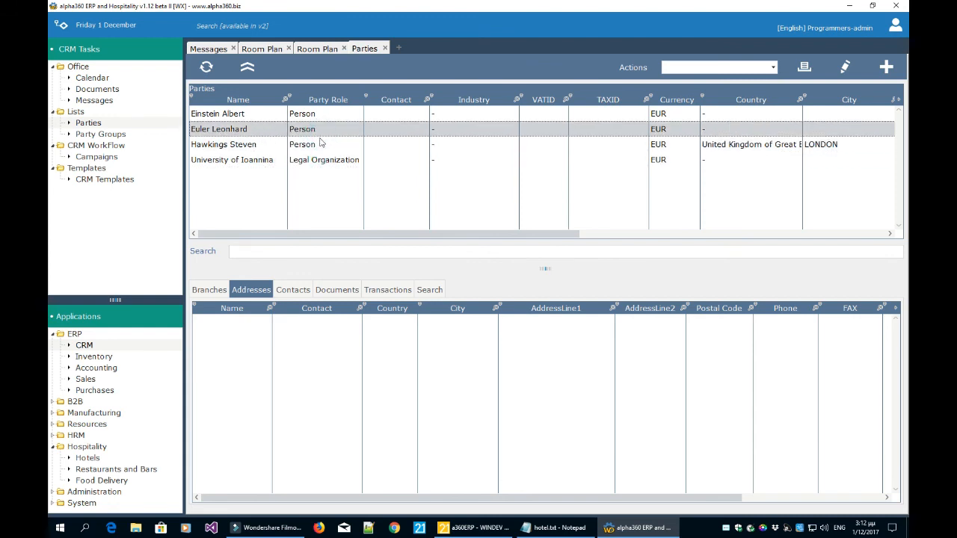
left_click(385, 48)
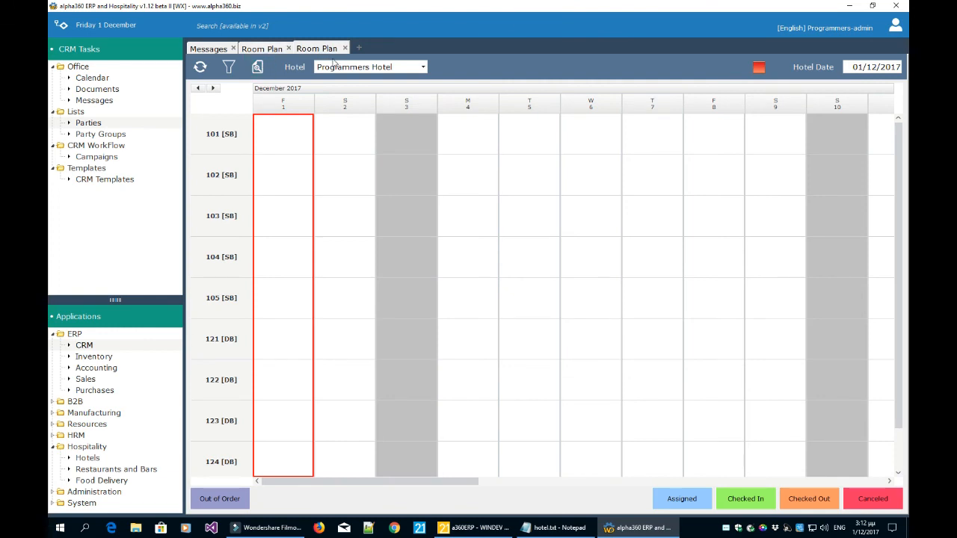
Show the Hotels tasks again and switch the second Room Plan to Suites Hotel.
left_click(55, 334)
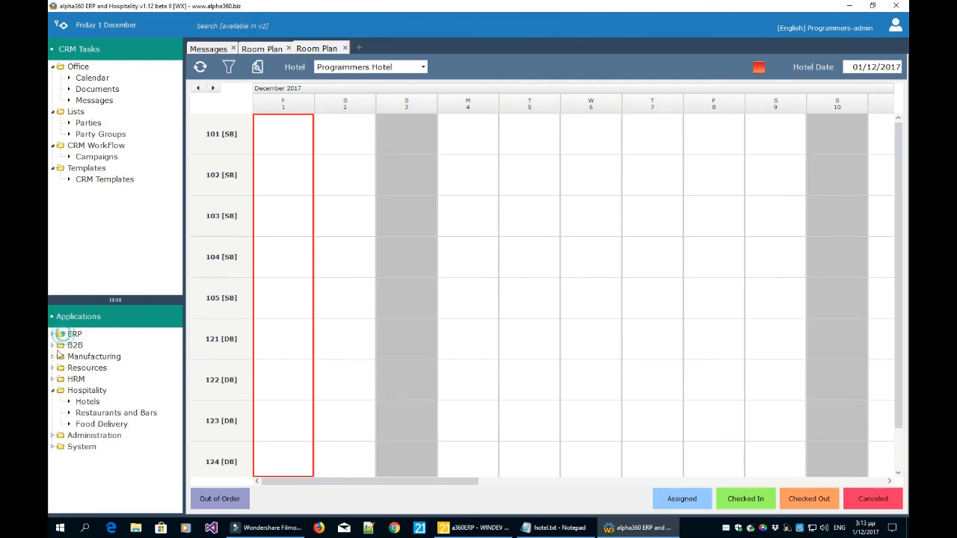
left_click(88, 406)
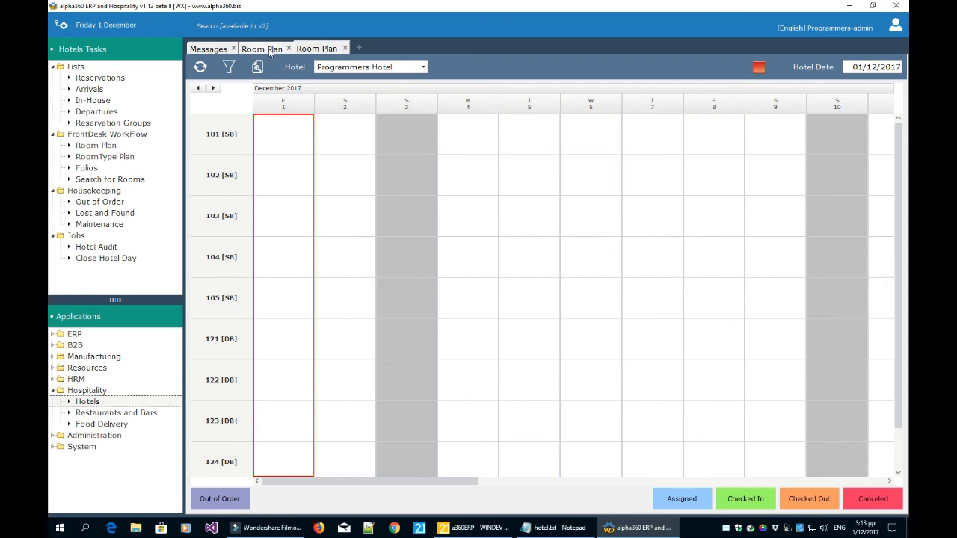
left_click(269, 49)
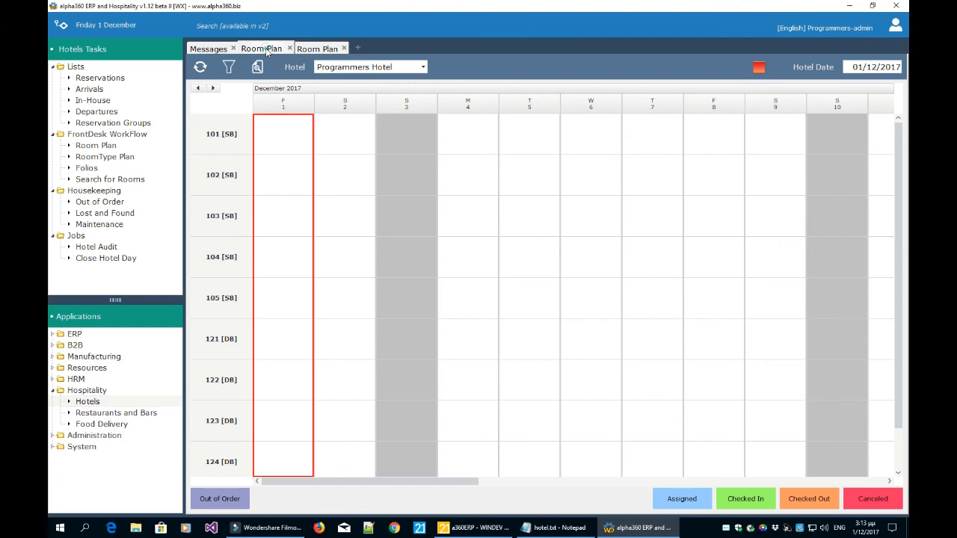
left_click(322, 48)
left_click(341, 70)
left_click(344, 97)
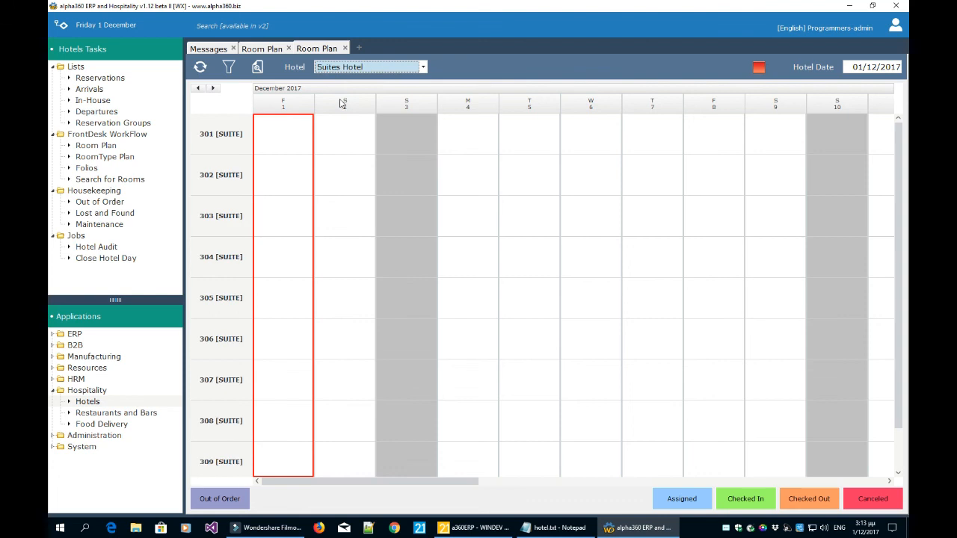
Compare the Programmers Hotel and Suites Hotel plans, then close the Suites Hotel plan.
left_click(262, 49)
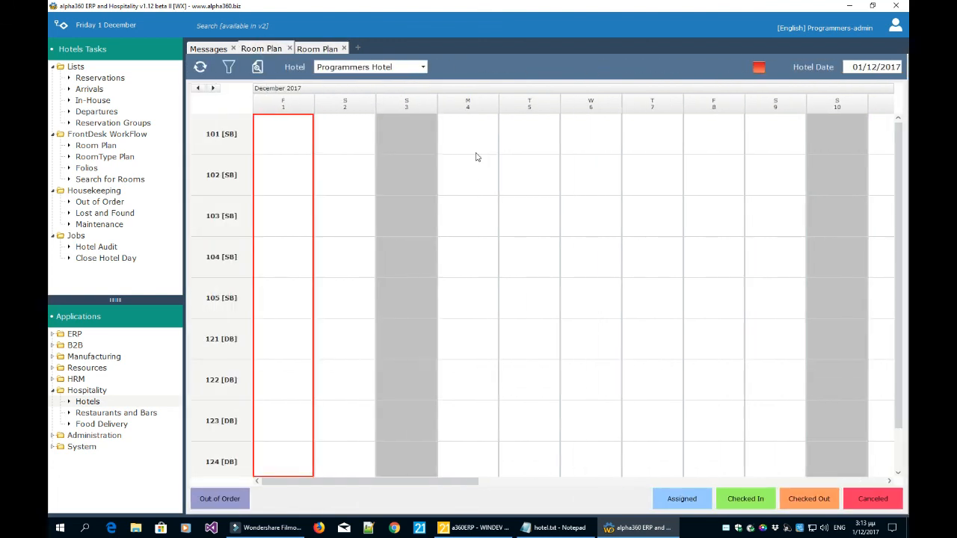
left_click(317, 49)
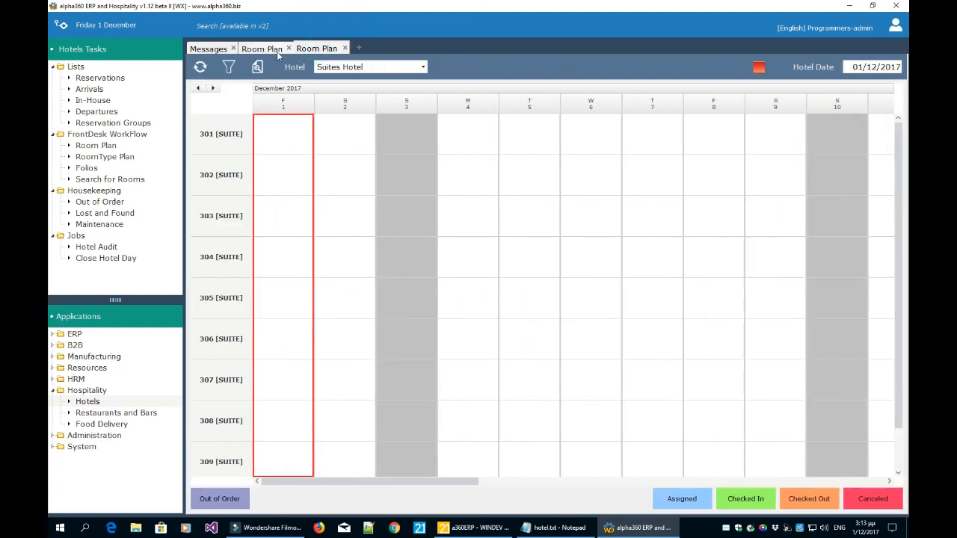
left_click(274, 50)
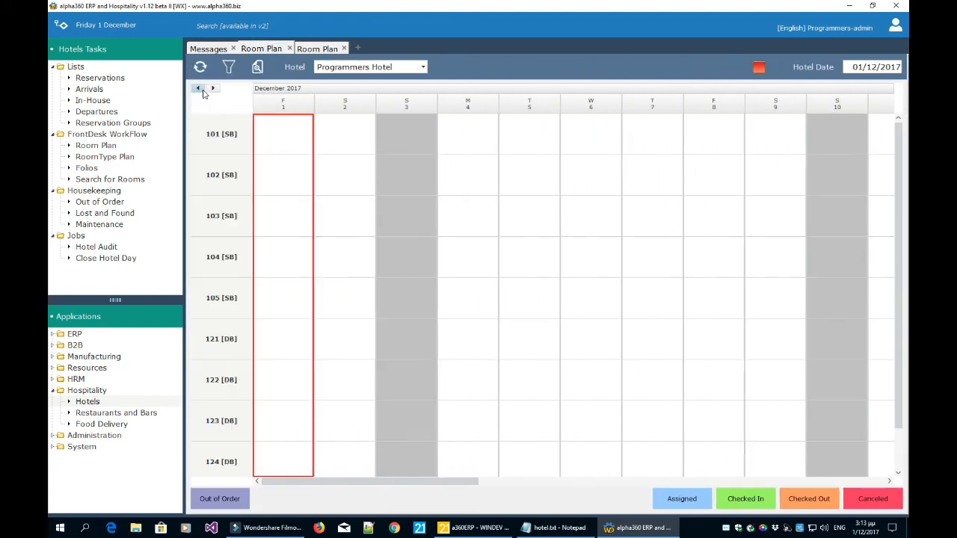
left_click(313, 49)
left_click(345, 48)
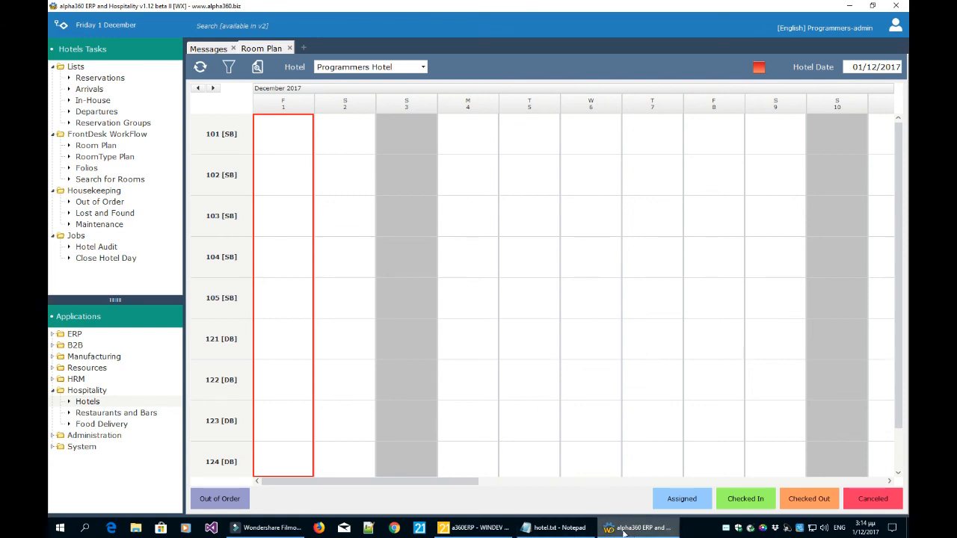
left_click(563, 530)
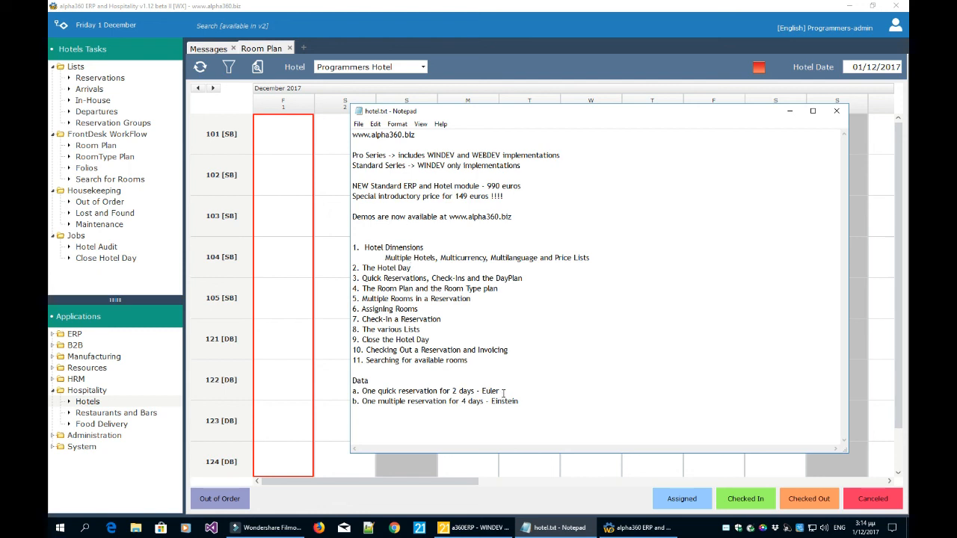
left_click_drag(499, 391, 483, 391)
left_click(339, 324)
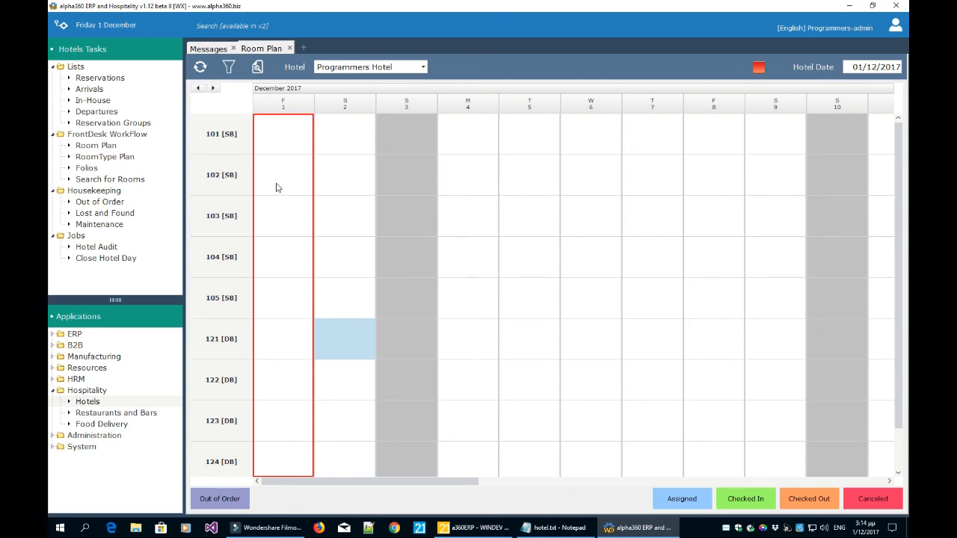
Select room 102 for 1–3 December and start a new reservation.
left_click_drag(272, 187, 397, 189)
right_click(397, 185)
left_click(279, 174)
left_click_drag(279, 174, 402, 186)
right_click(402, 185)
left_click(425, 267)
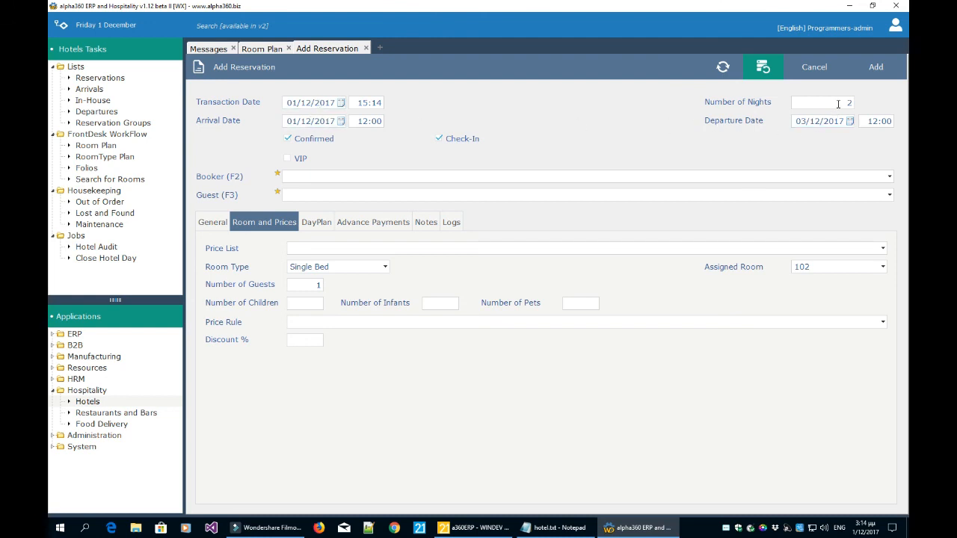
Choose the booker, apply the Normal price list, mark VIP, and set price rule SB-Breakfast.
left_click(561, 177)
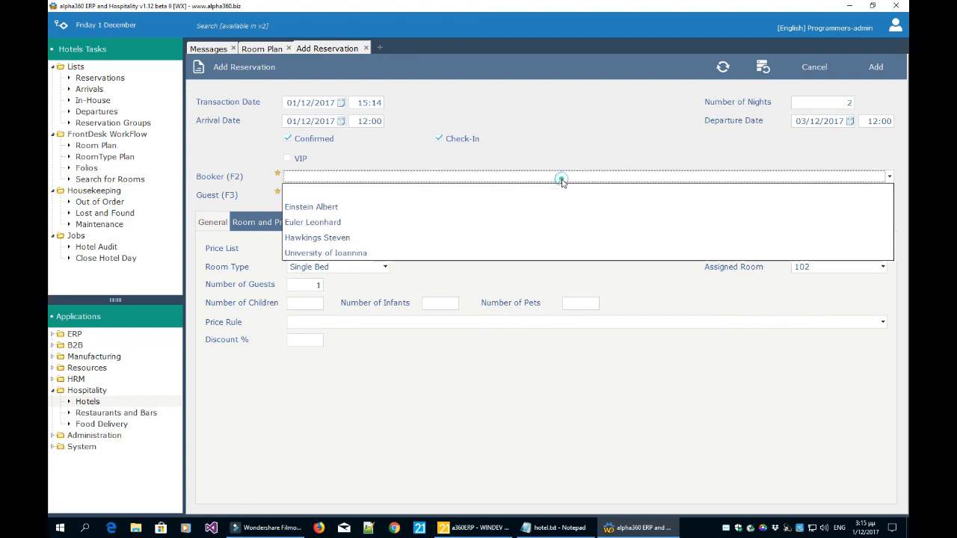
left_click(479, 221)
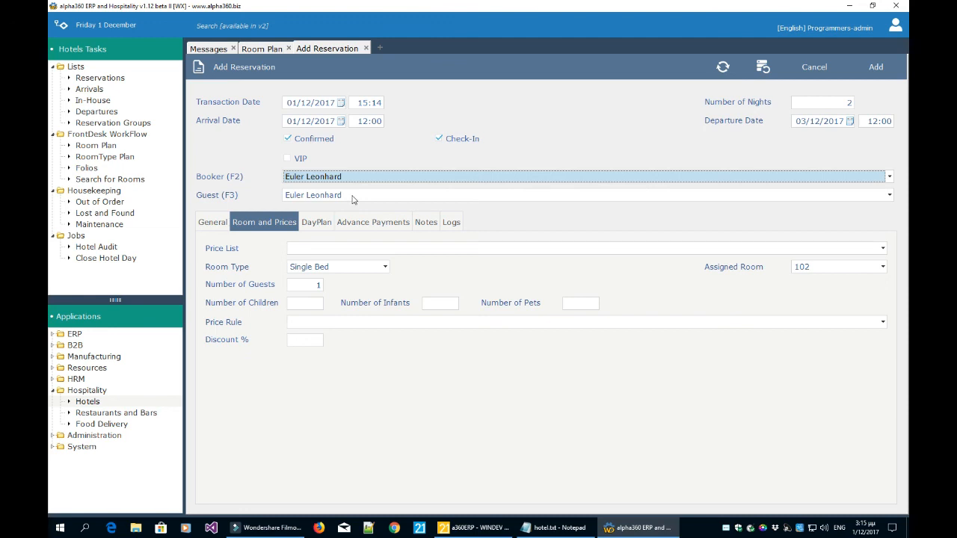
left_click(344, 250)
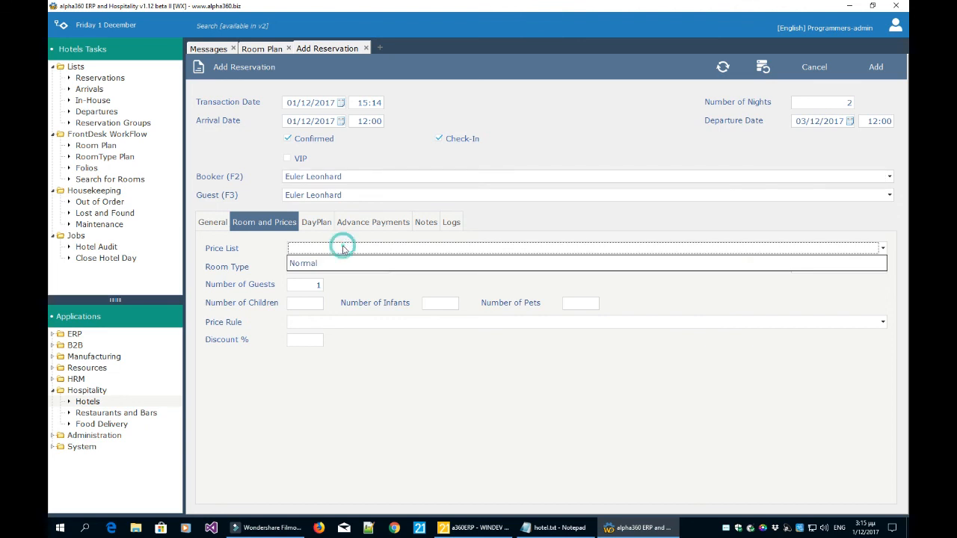
left_click(336, 259)
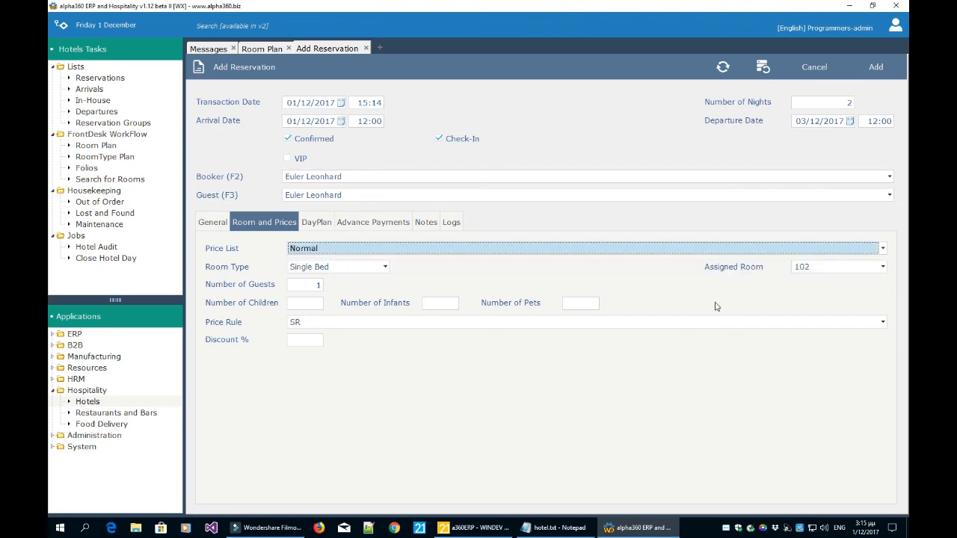
left_click(287, 162)
left_click(287, 162)
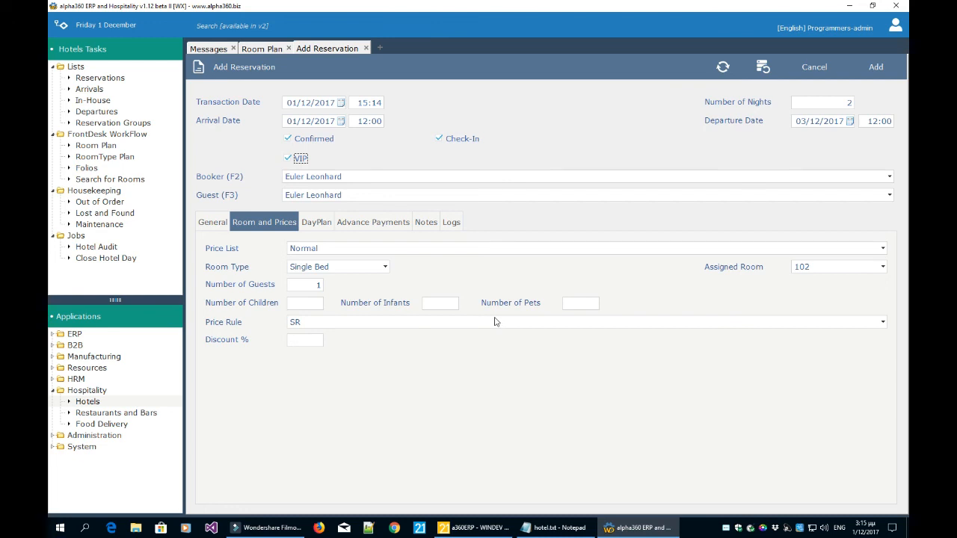
left_click(451, 324)
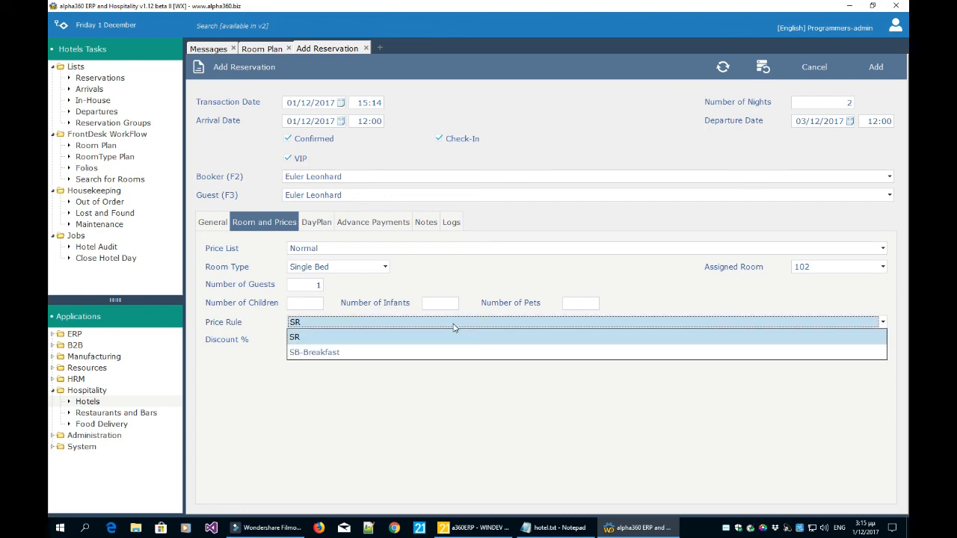
left_click(424, 353)
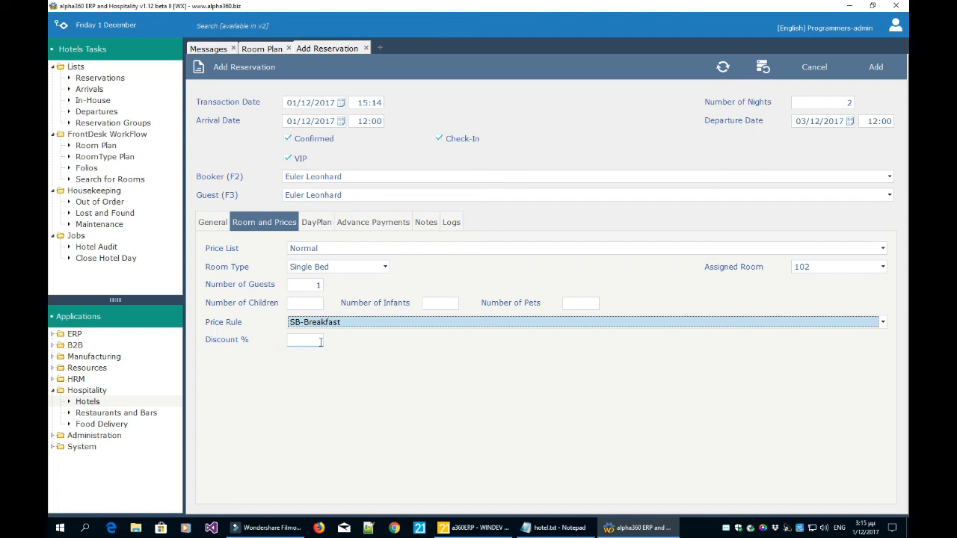
left_click(764, 70)
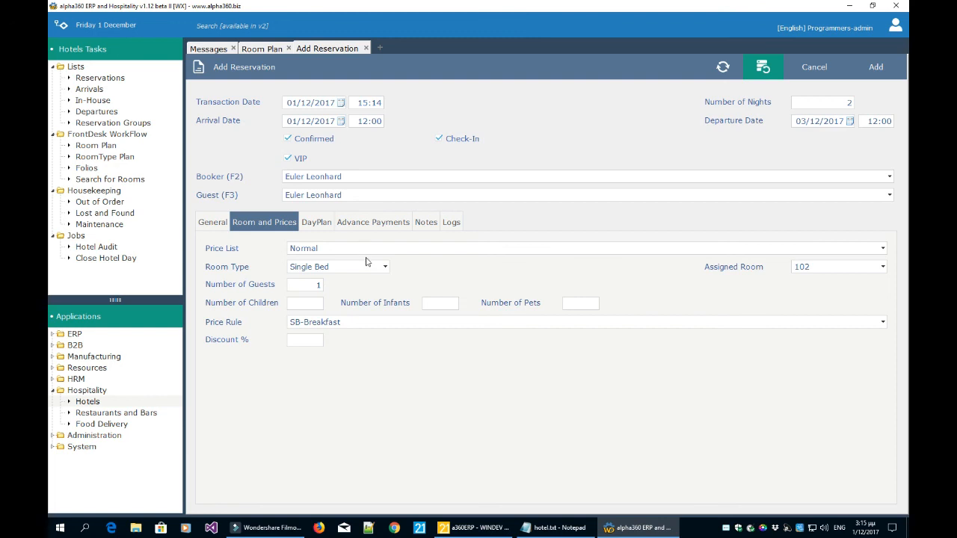
Check the DayPlan prices for 01/12 and 02/12: 60,00 € per night, 120,00 € total.
left_click(320, 225)
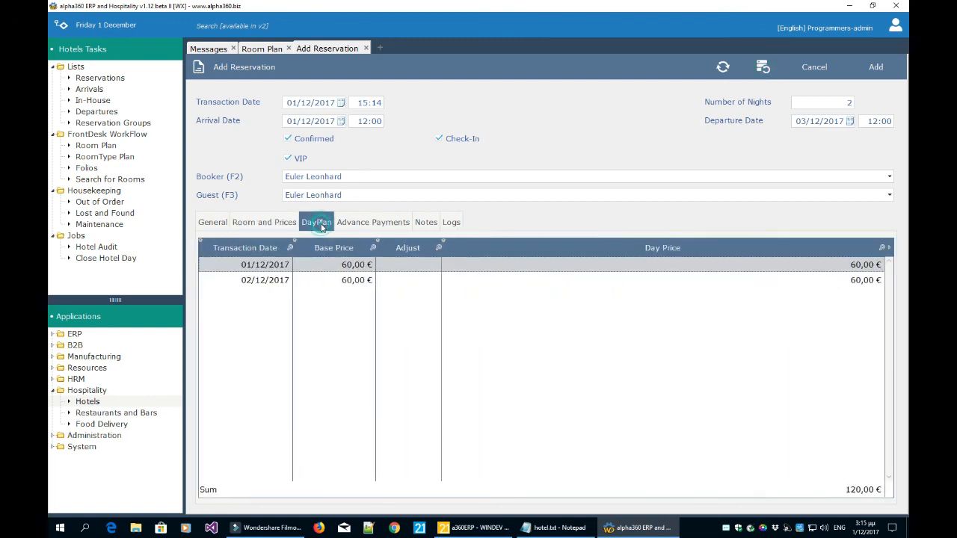
left_click(347, 283)
left_click(352, 266)
left_click(359, 281)
left_click(359, 269)
left_click(358, 282)
Set travel reason Vacation, save the reservation into room 102, and bring up hotel.txt.
left_click(883, 72)
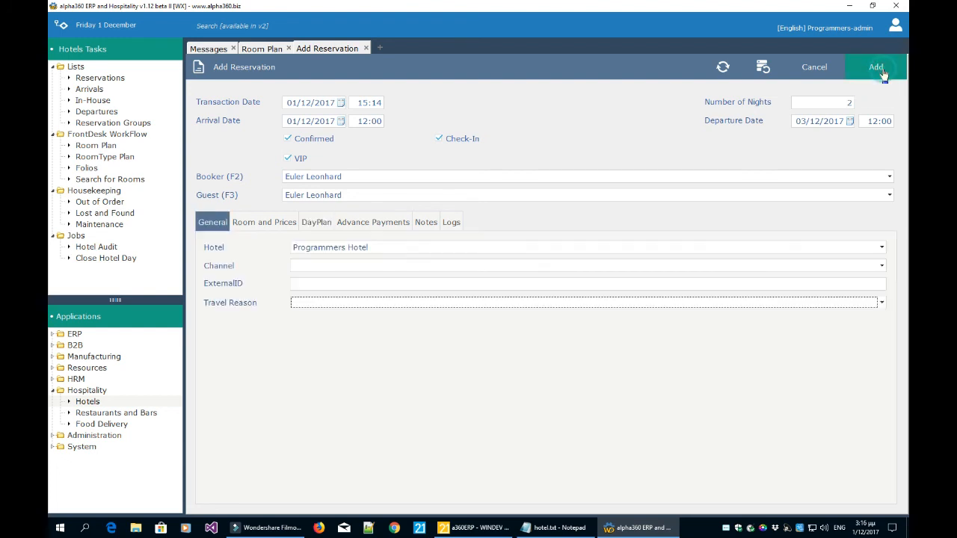
left_click(509, 303)
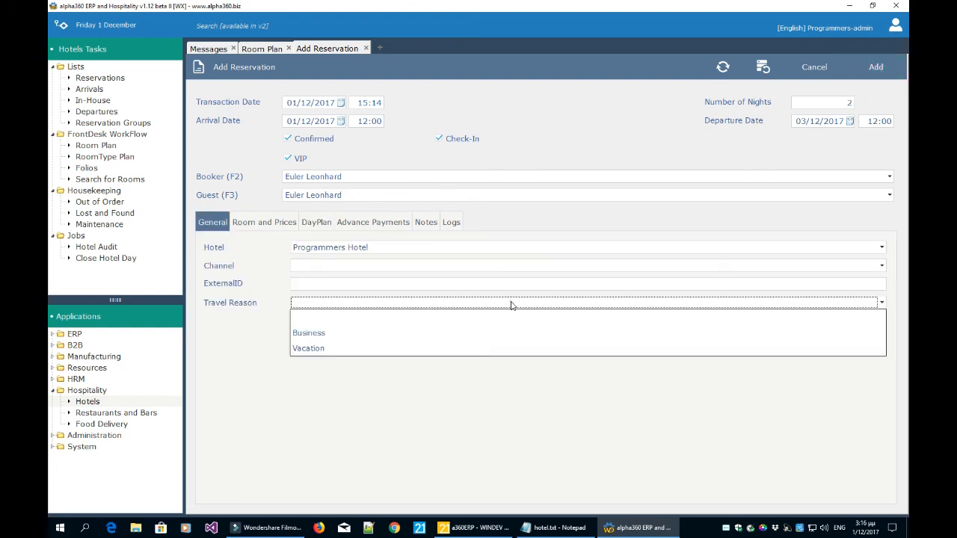
left_click(499, 346)
left_click(879, 70)
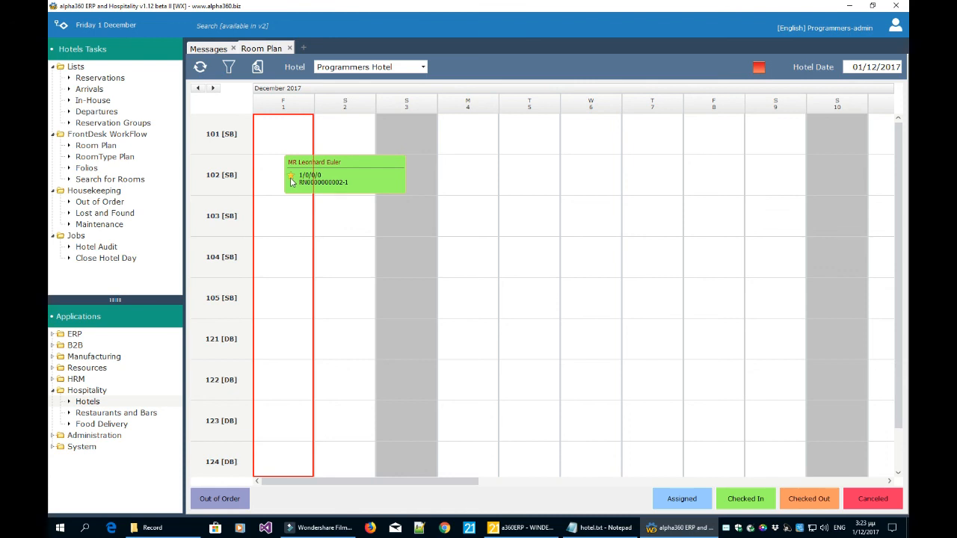
left_click(612, 531)
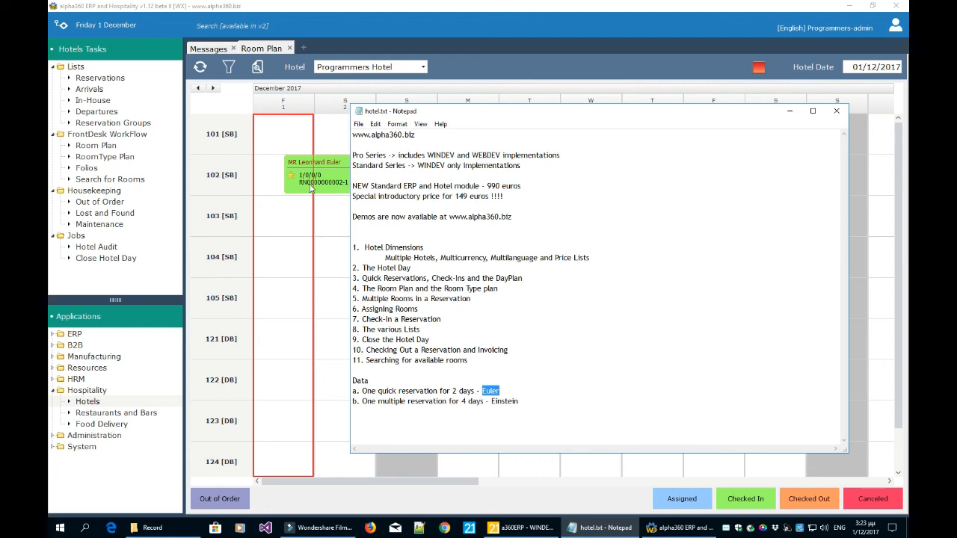
Mark the 'Multiple Rooms in a Reservation' topic in hotel.txt and return to the Room Plan.
left_click_drag(476, 302, 363, 302)
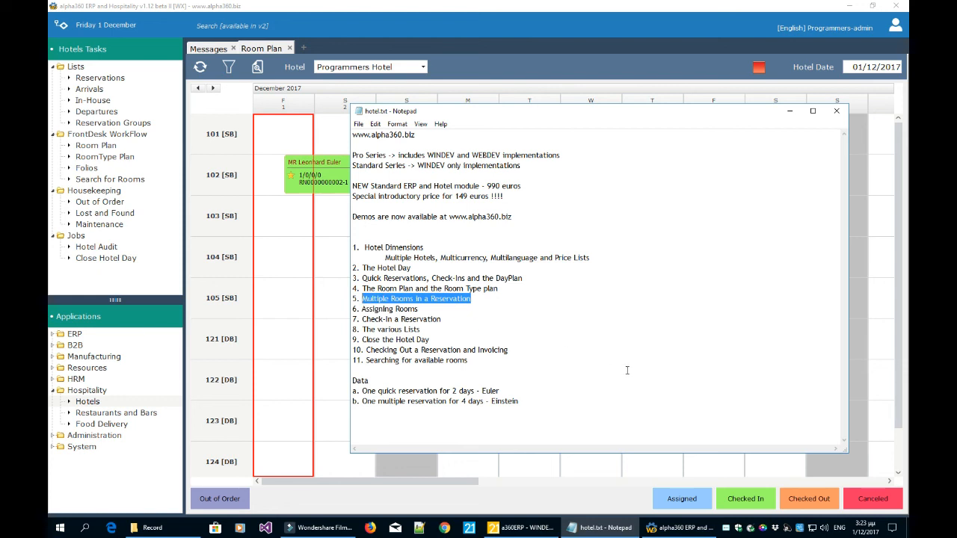
left_click(328, 277)
left_click(327, 275)
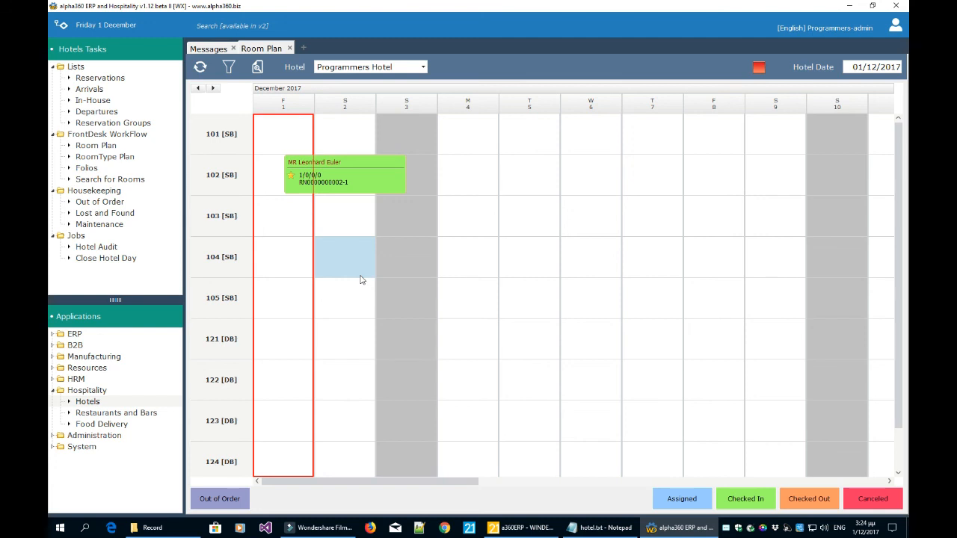
Show the Programmers Hotel reservations list and its Actions dropdown.
left_click(107, 81)
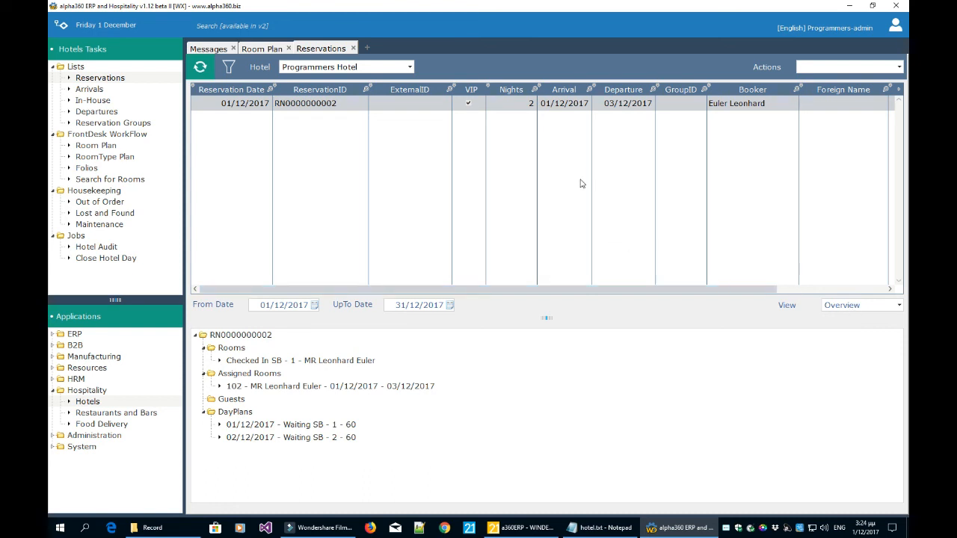
left_click(813, 69)
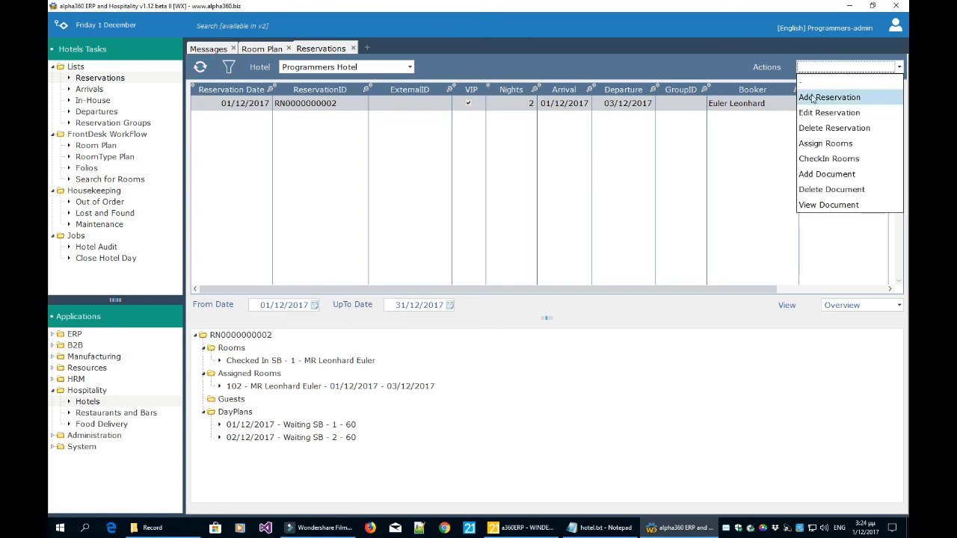
Start a new reservation with the chosen booker and Vacation travel reason.
left_click(815, 98)
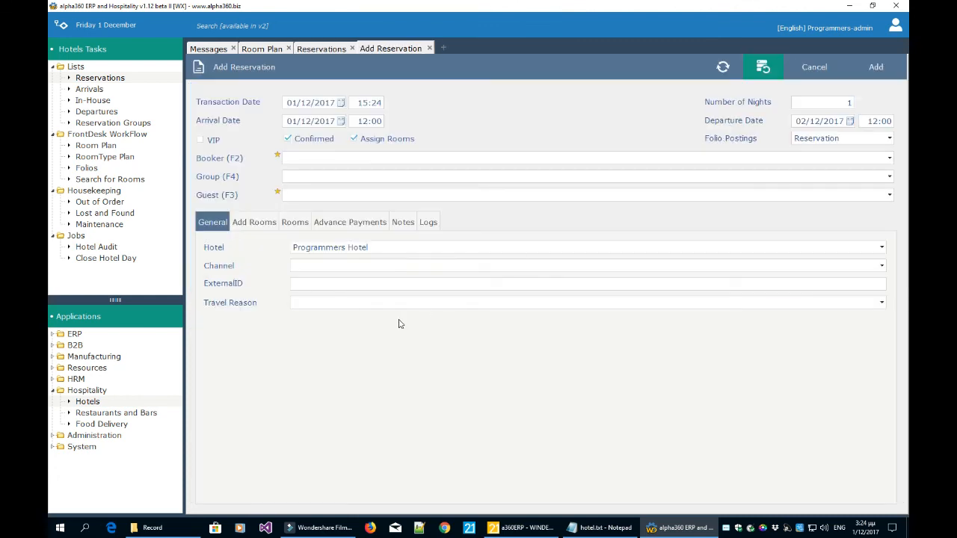
left_click(344, 158)
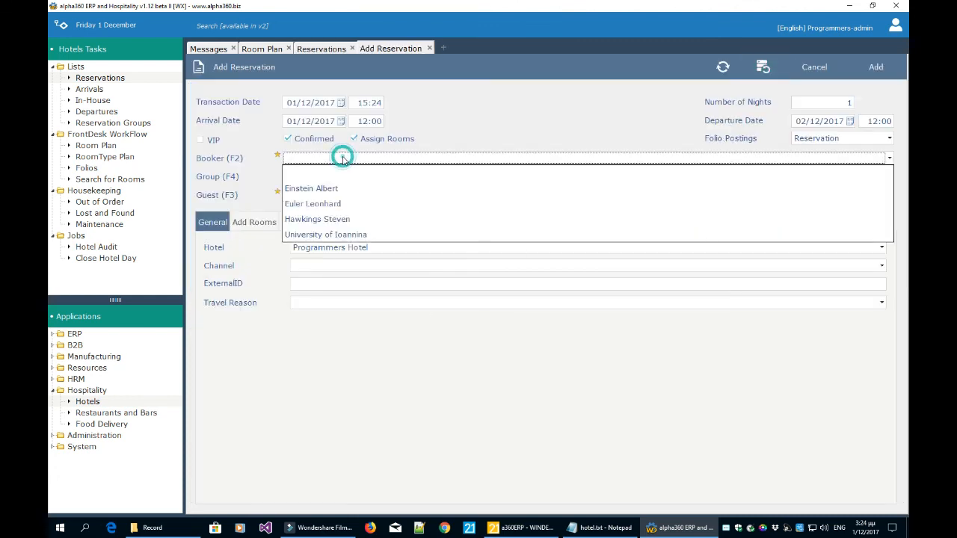
left_click(340, 218)
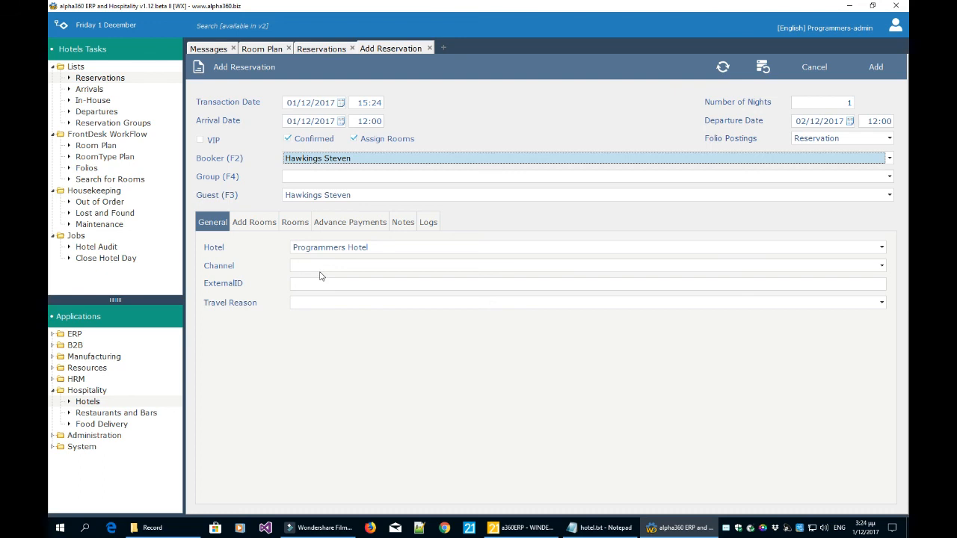
left_click(320, 302)
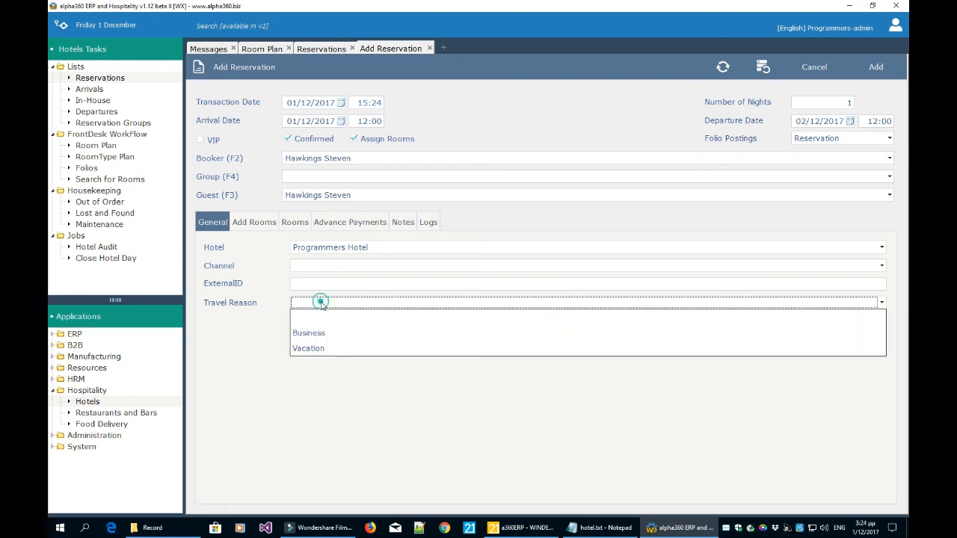
left_click(317, 351)
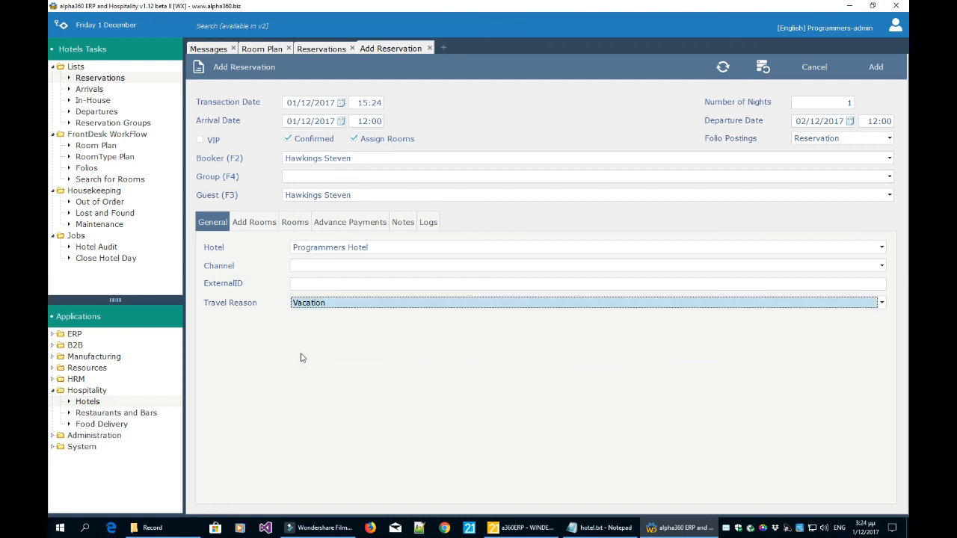
Mark the reservation VIP and set 12 nights, departing 13/12/2017.
left_click(216, 142)
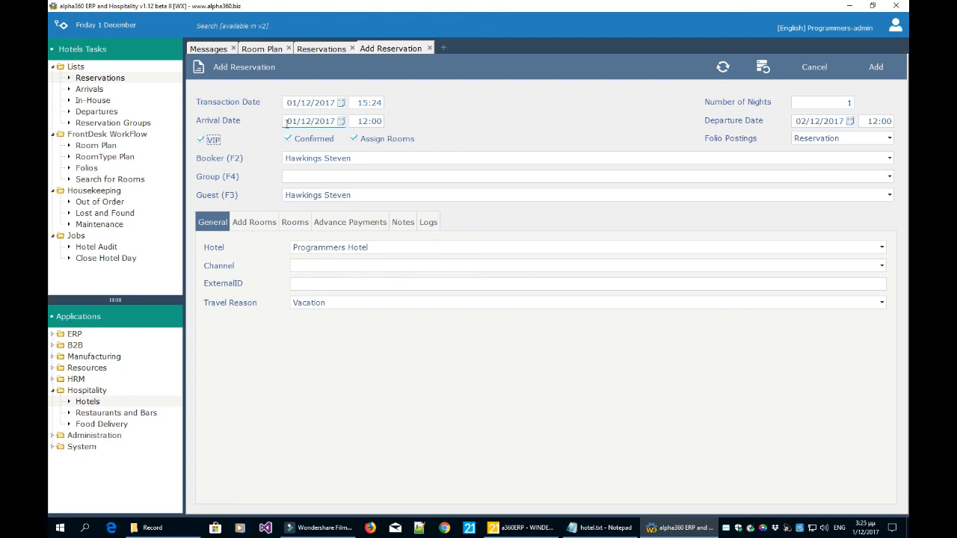
left_click(851, 121)
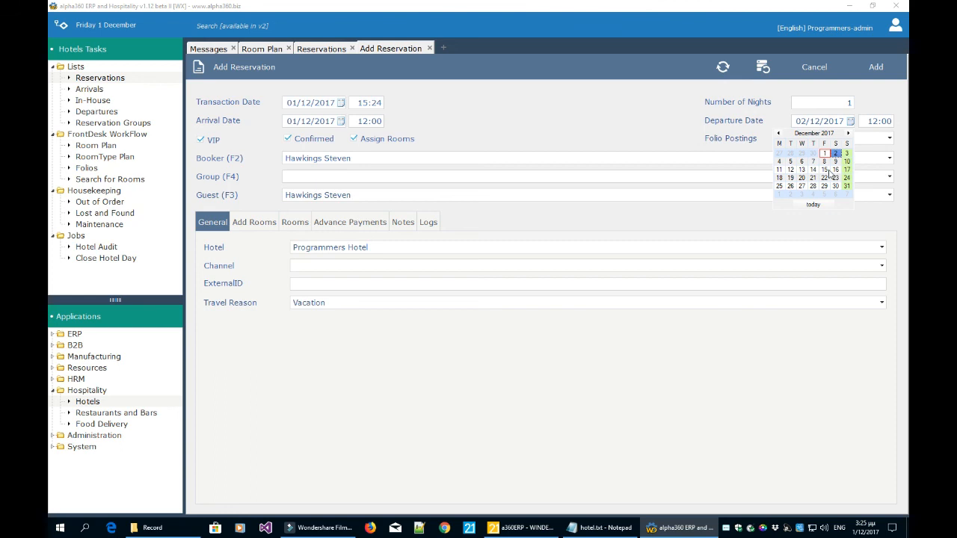
left_click(827, 104)
type("12")
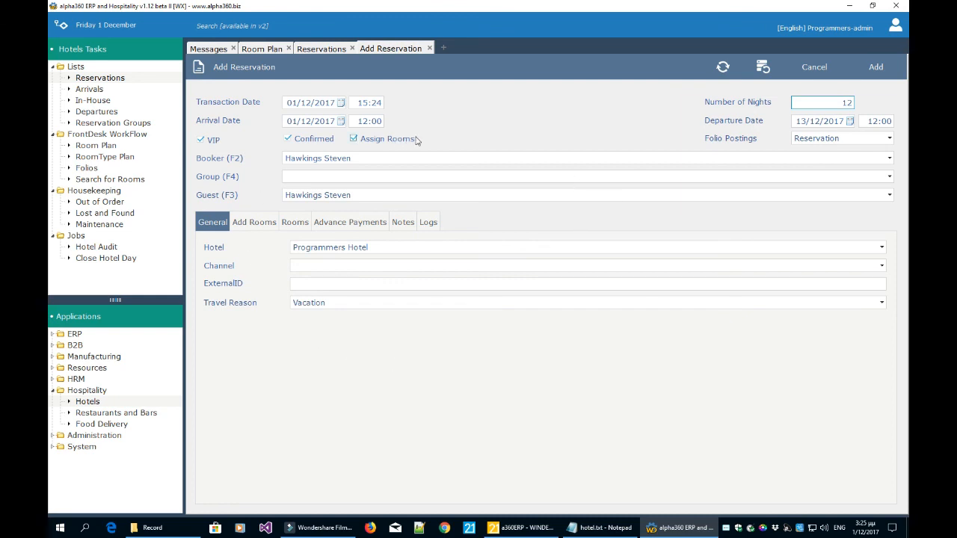
Add a Double Bed room for 2 guests, Normal price list, DB - Breakfast price rule.
left_click(255, 223)
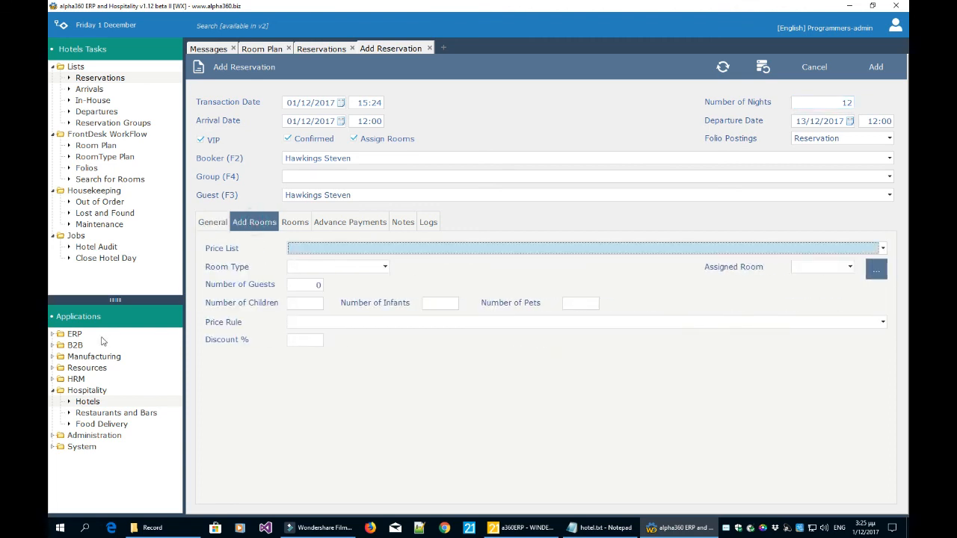
left_click(300, 250)
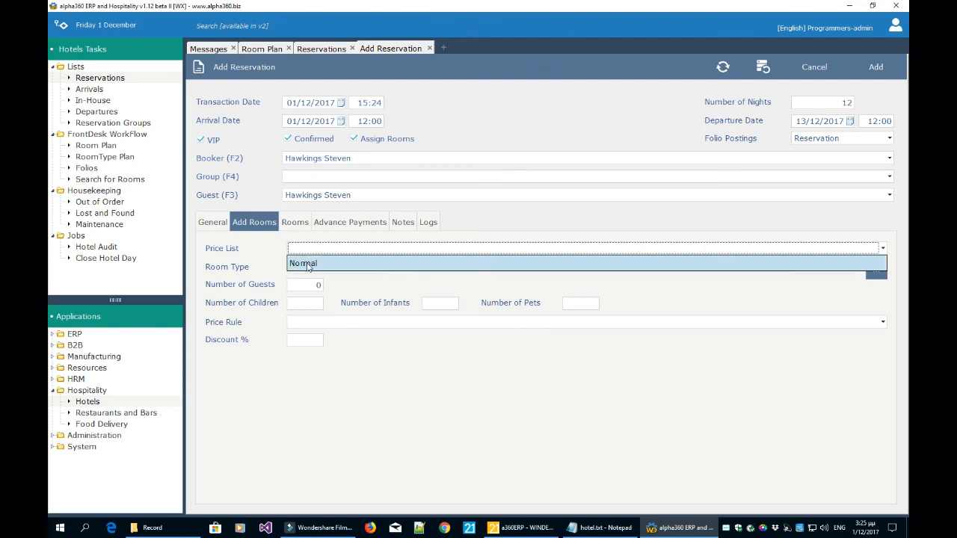
left_click(308, 264)
left_click(321, 267)
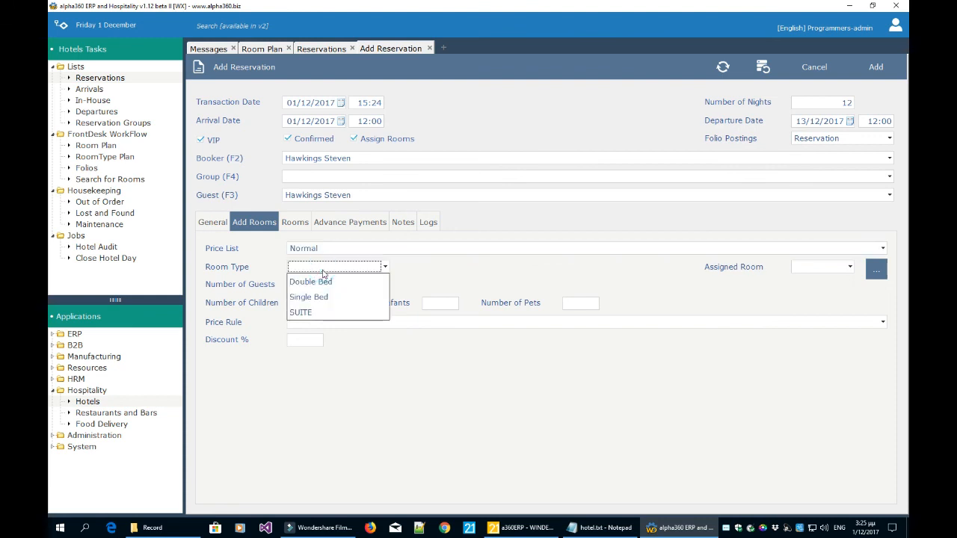
left_click(324, 283)
left_click(319, 284)
left_click(318, 285)
type("2")
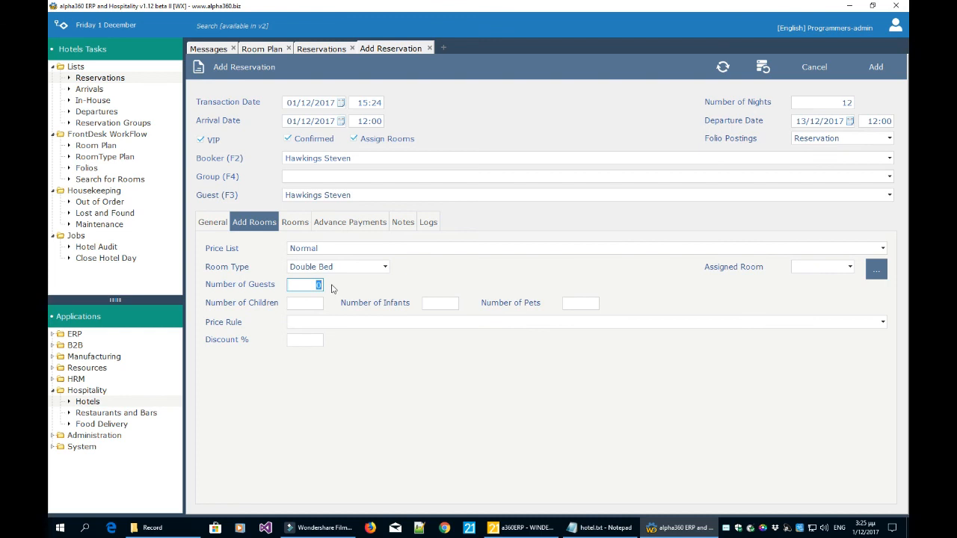
key("Tab")
left_click(324, 323)
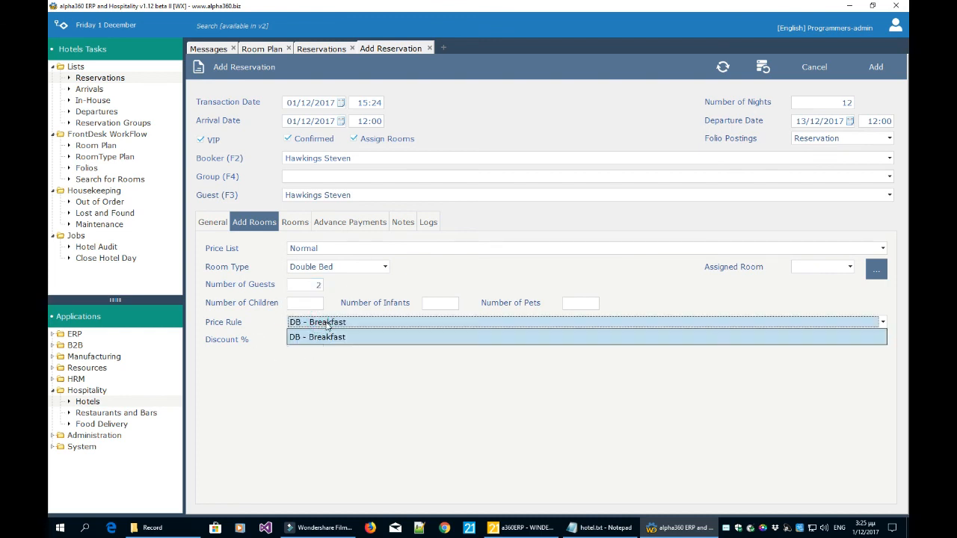
left_click(326, 326)
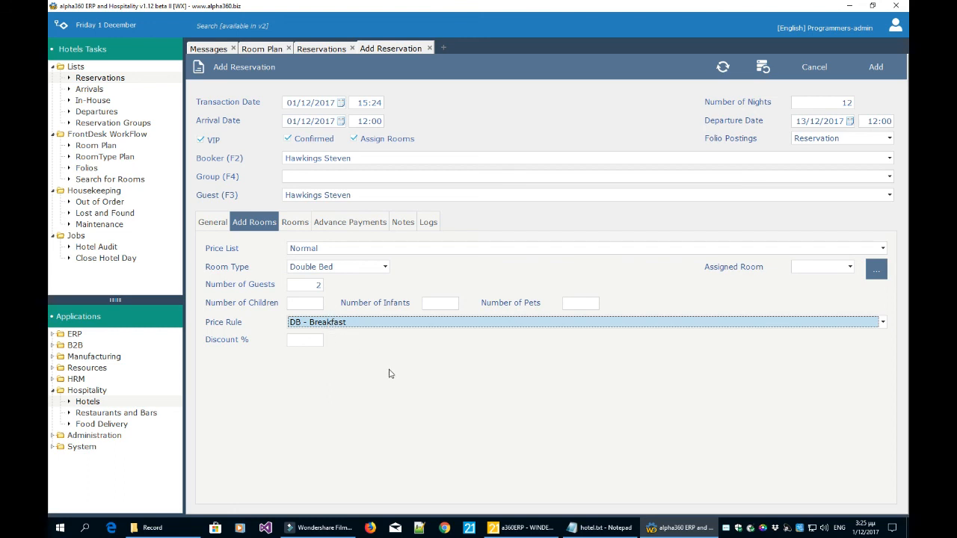
left_click(763, 67)
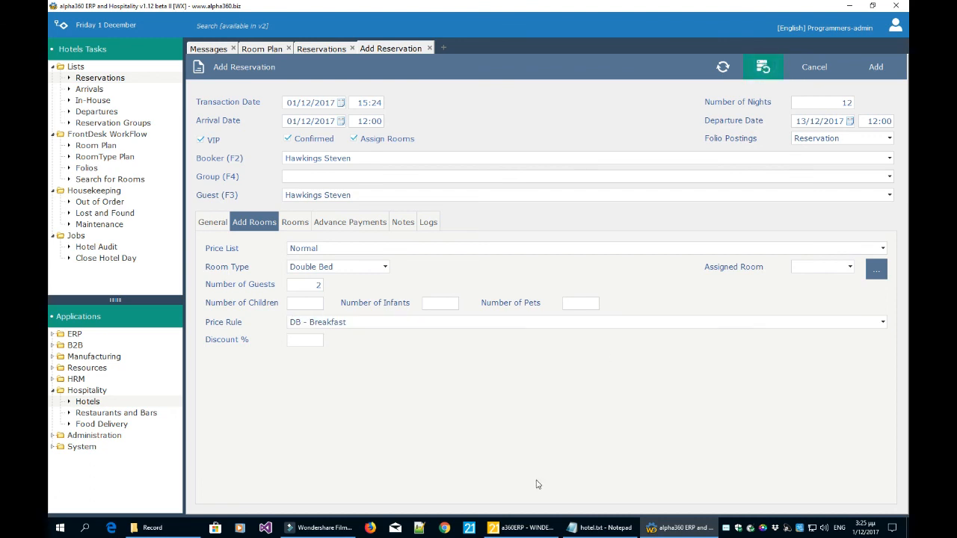
Add a second Double Bed room with the same settings.
left_click(304, 225)
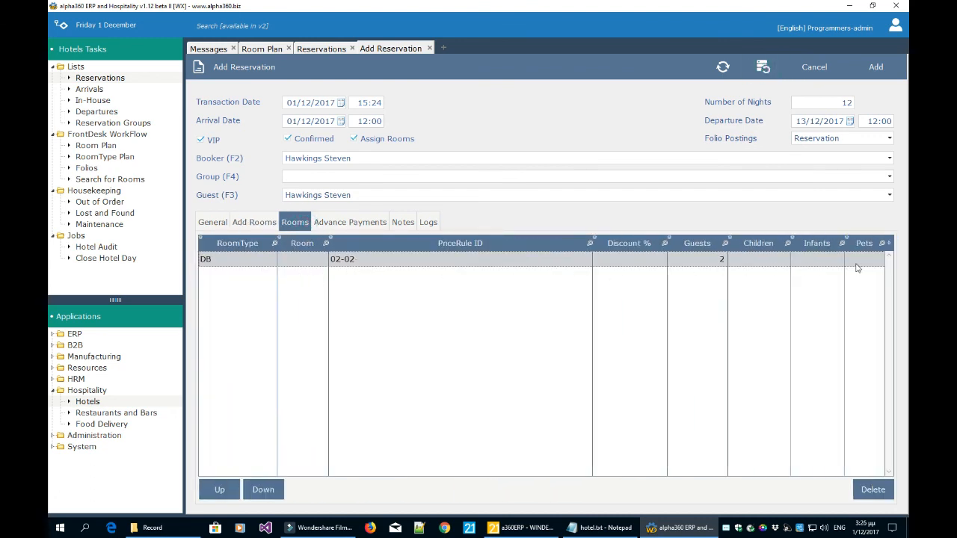
left_click(254, 223)
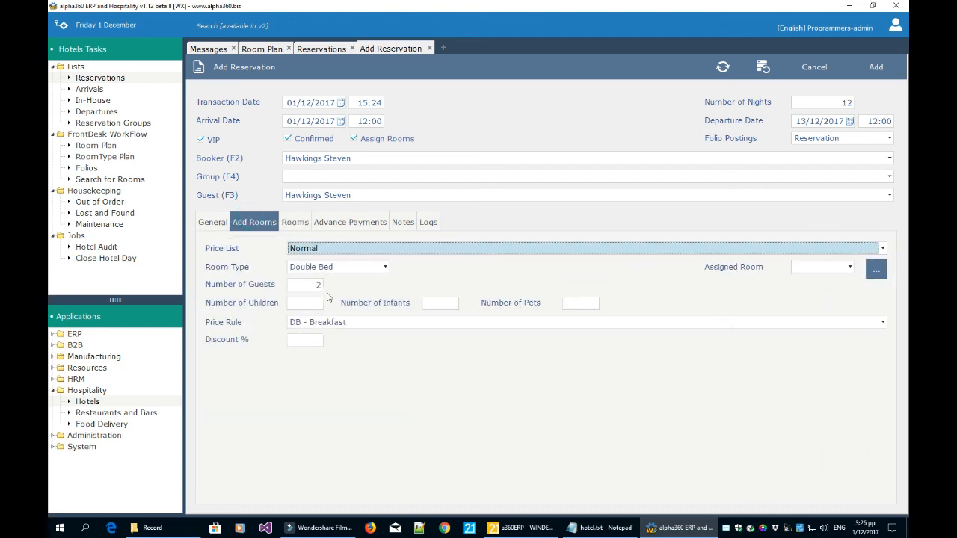
left_click(336, 271)
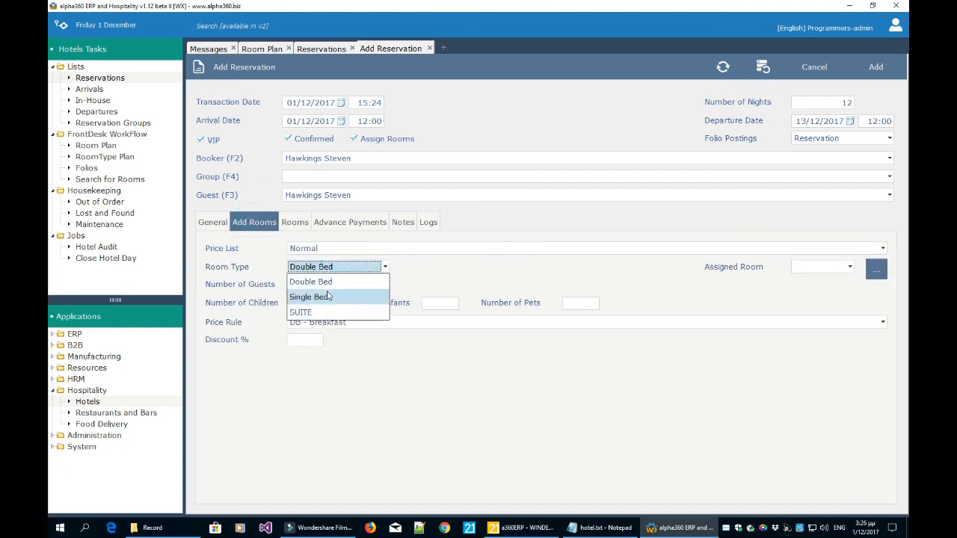
left_click(330, 283)
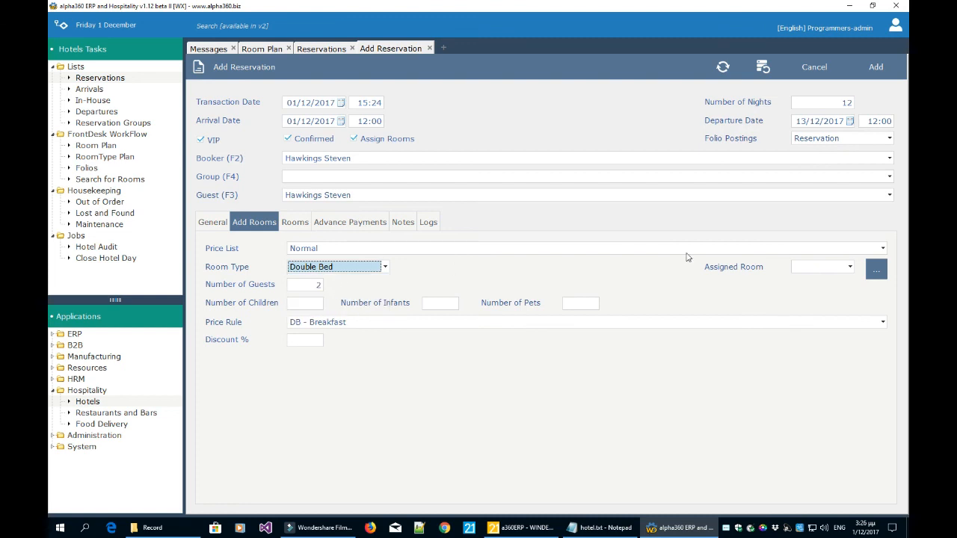
left_click(762, 67)
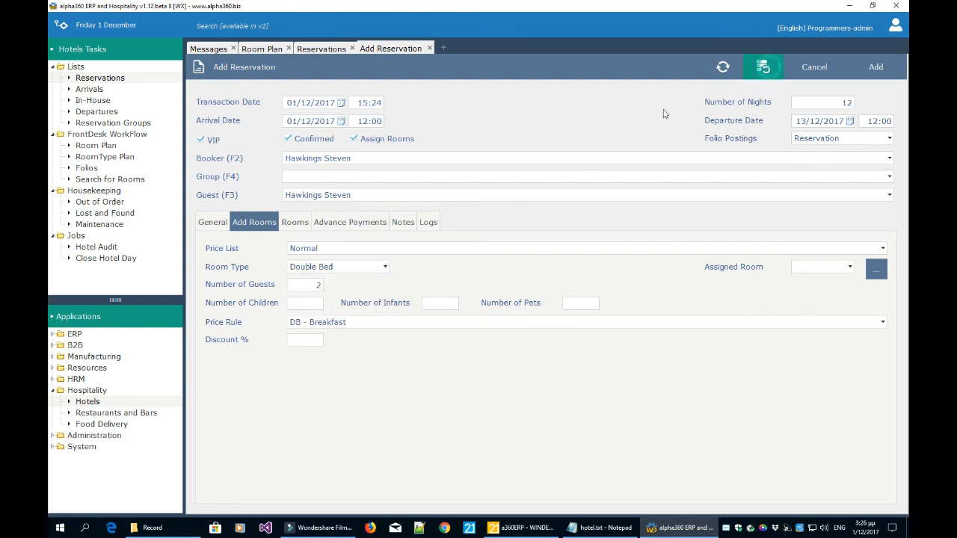
Review the two added DB rooms and turn off Assign Rooms.
left_click(295, 222)
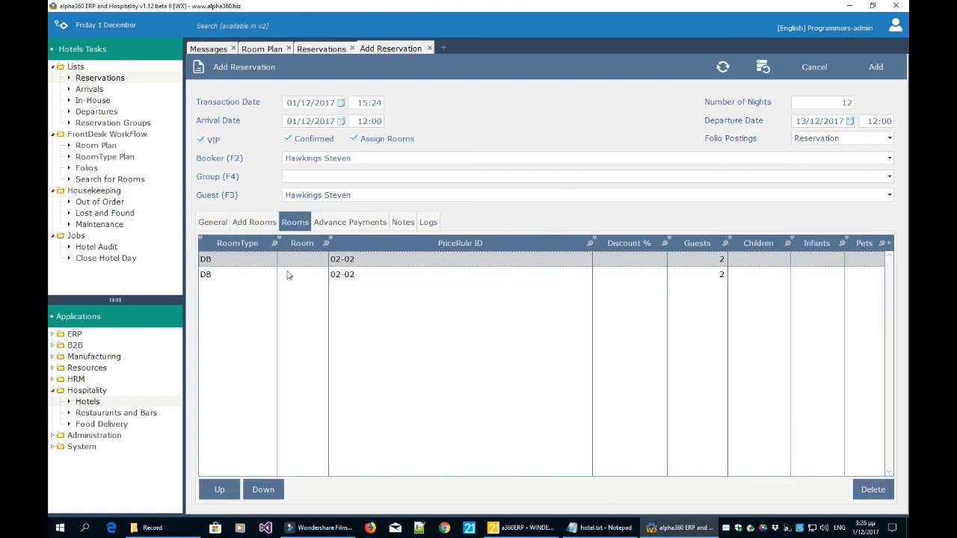
left_click(288, 275)
left_click(293, 261)
left_click(293, 277)
left_click(295, 261)
left_click(293, 273)
left_click(297, 259)
left_click(297, 274)
left_click(297, 258)
left_click(374, 140)
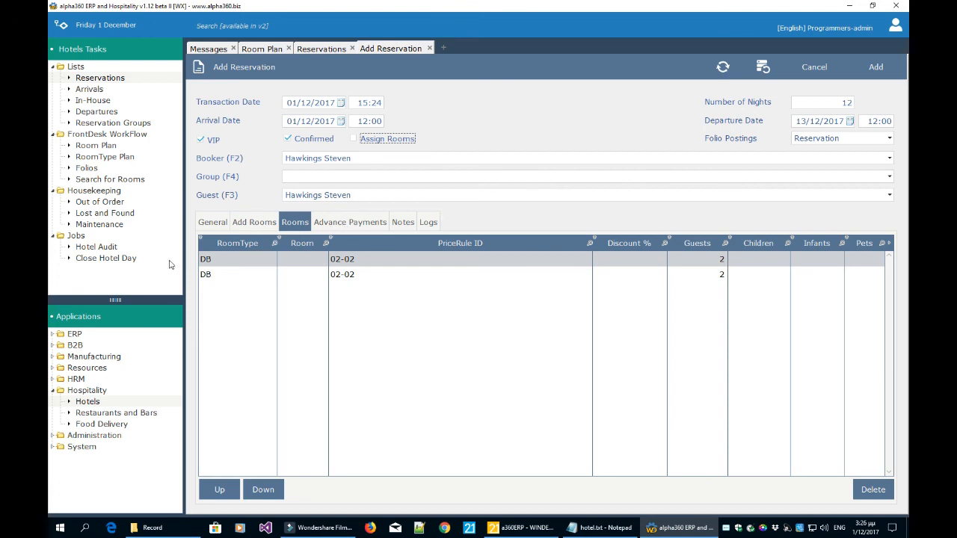
left_click(876, 70)
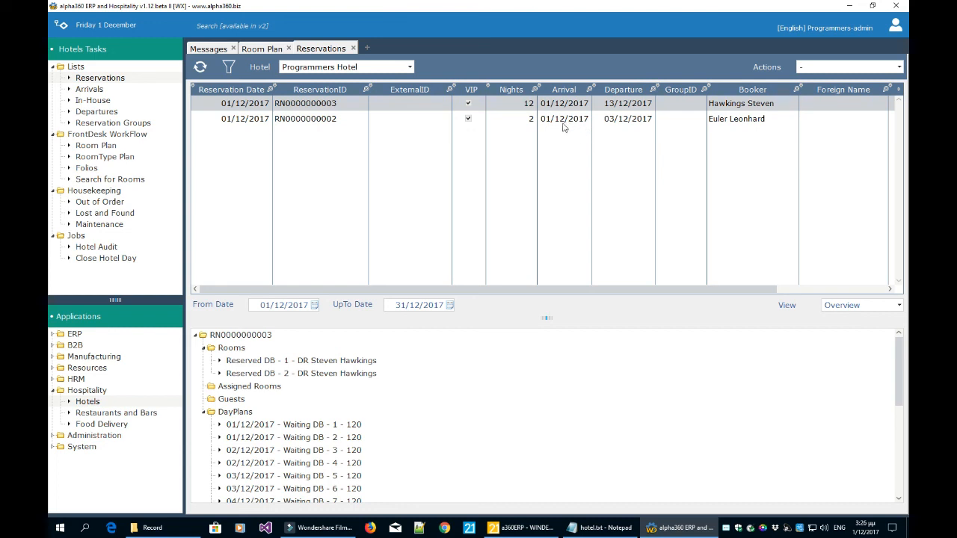
left_click(270, 48)
left_click(288, 48)
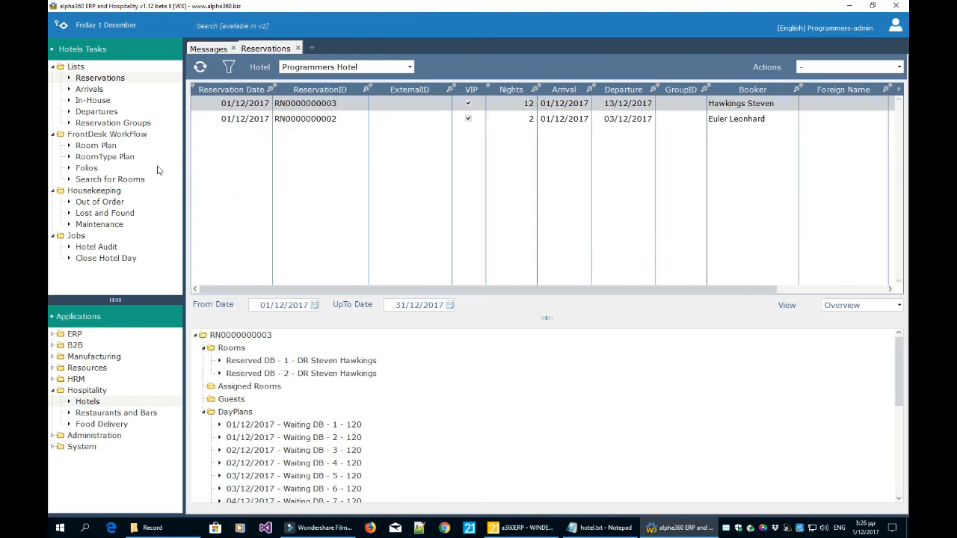
left_click(105, 146)
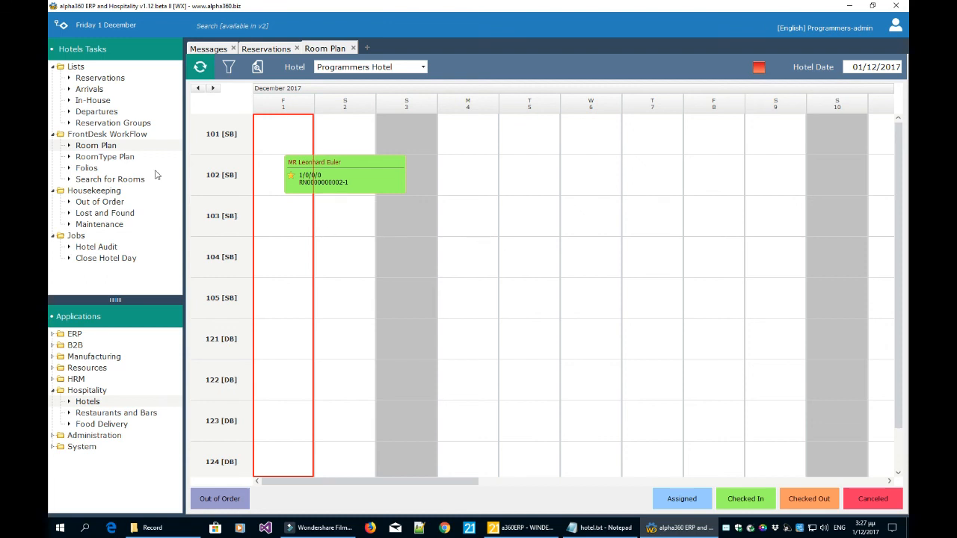
Review availability per room type in the RoomType Plan, close it, and go back to Reservations.
left_click(124, 158)
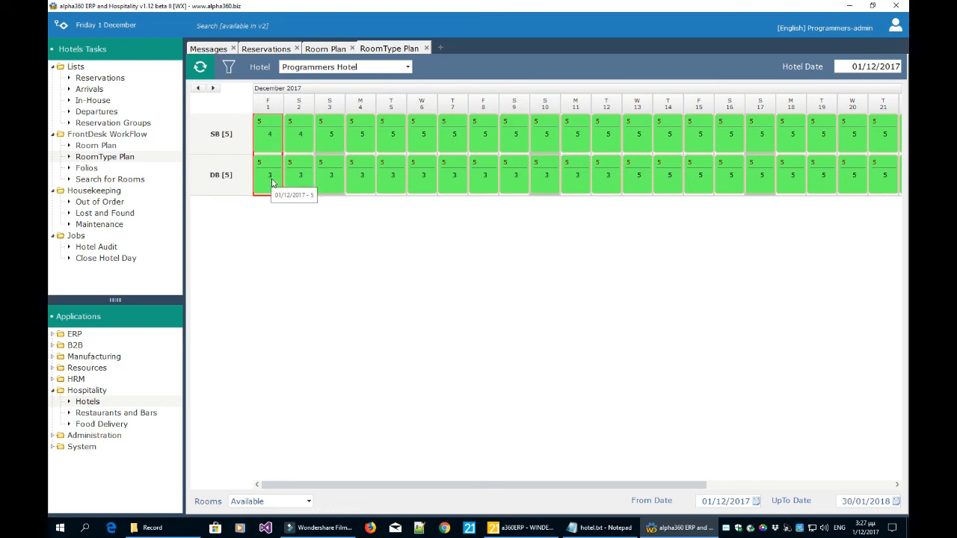
left_click(282, 49)
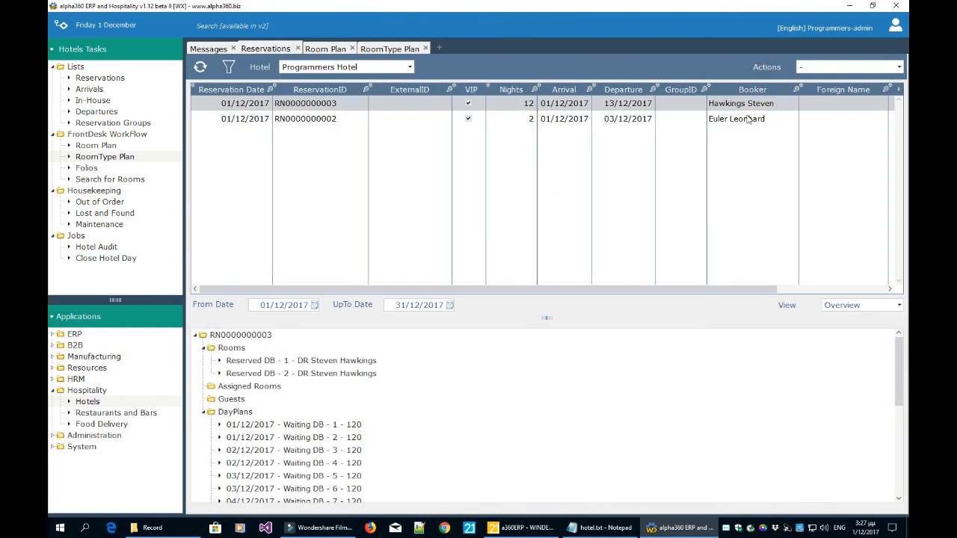
left_click(392, 50)
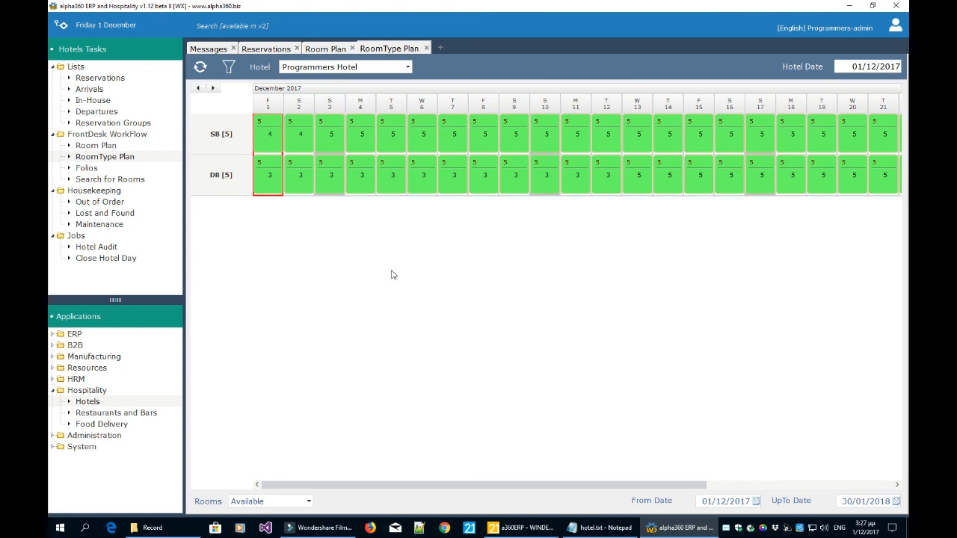
left_click(426, 47)
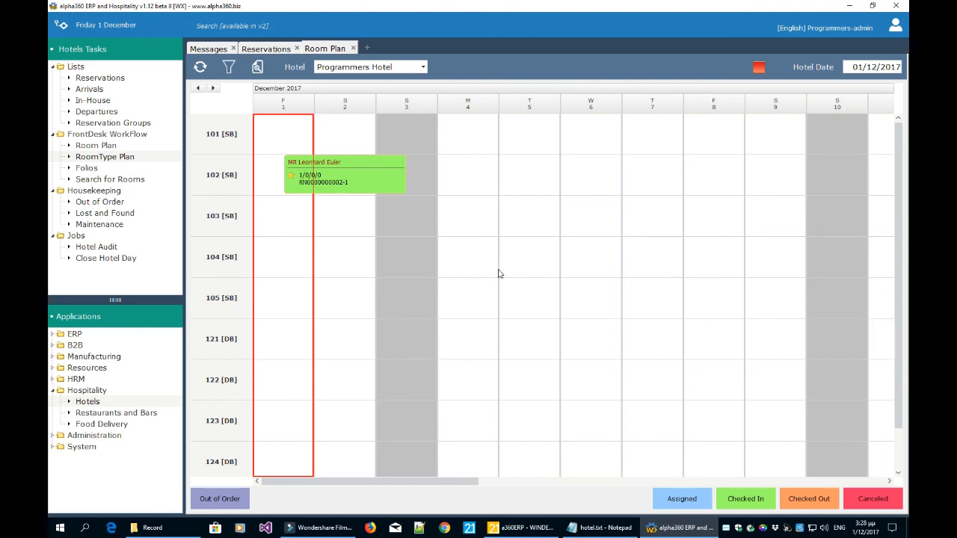
left_click(263, 49)
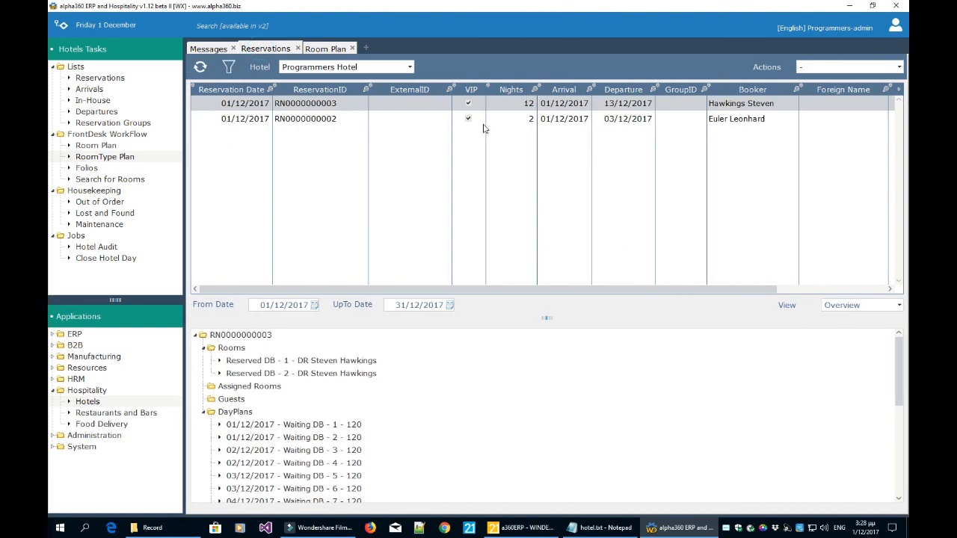
Select the 12-night reservation and open Assign Rooms with its reserved DB rooms shown.
left_click(736, 119)
left_click(739, 107)
left_click(738, 120)
left_click(737, 105)
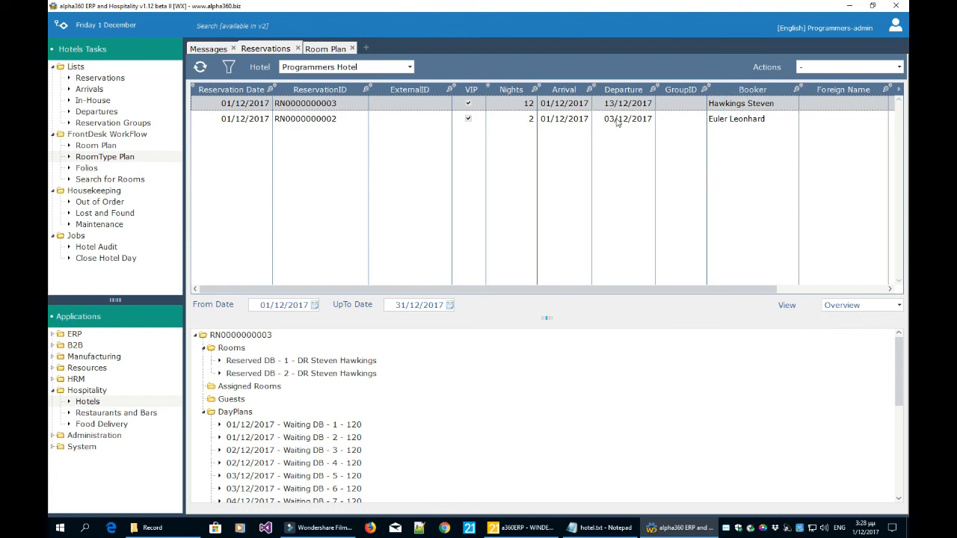
left_click(814, 70)
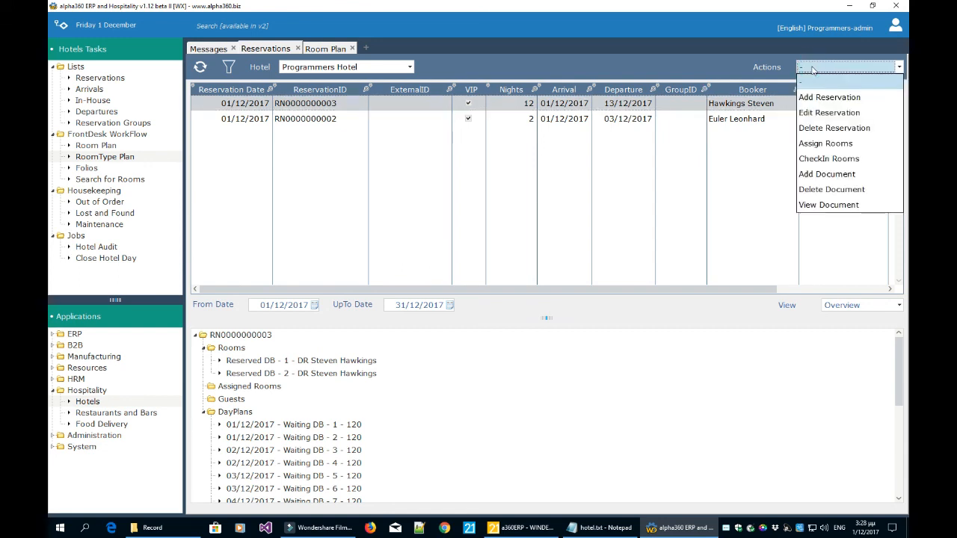
left_click(825, 143)
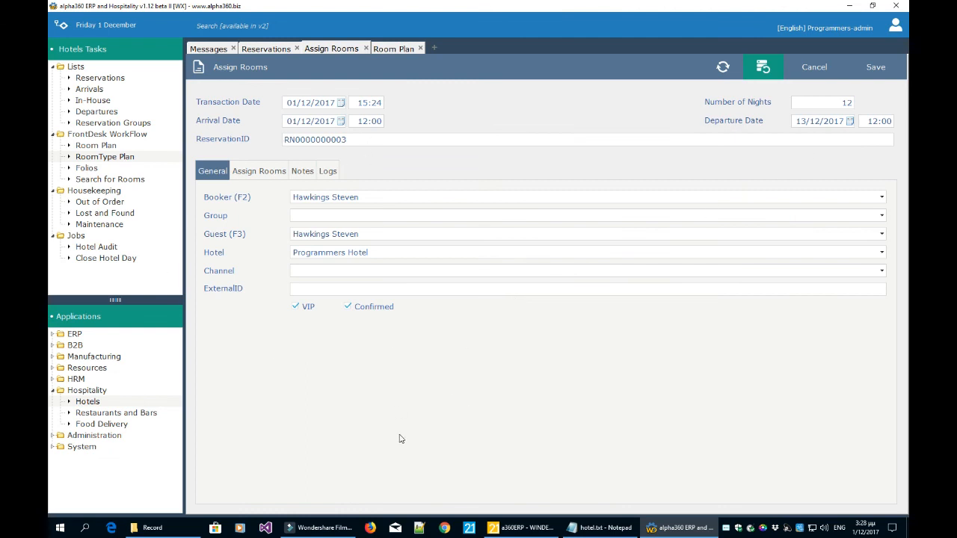
left_click(269, 174)
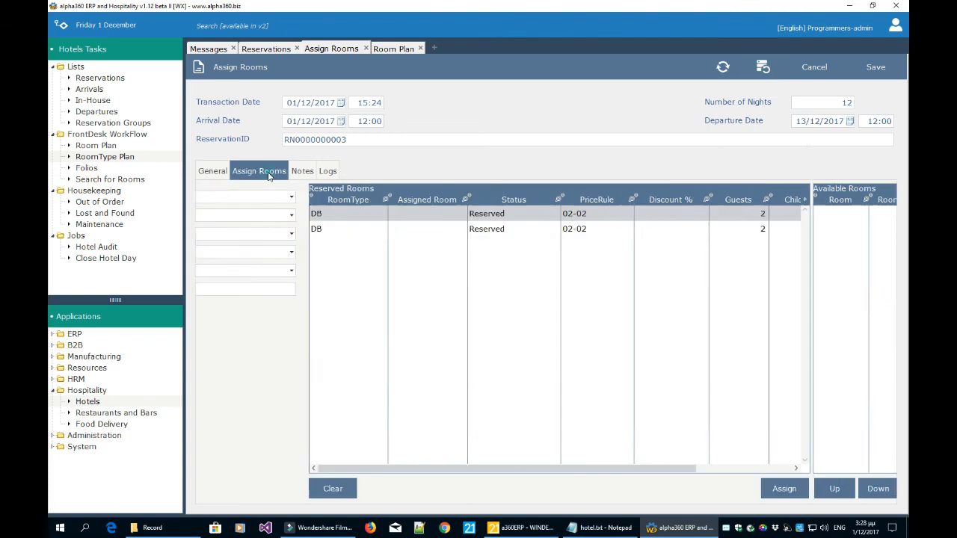
Load the available rooms and assign room 121 to the first reserved DB room.
left_click(227, 231)
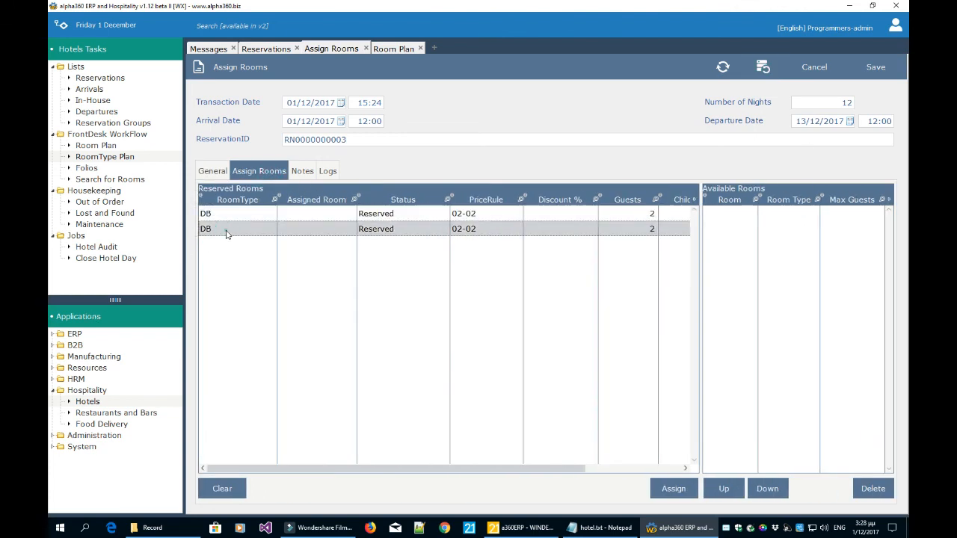
left_click(234, 215)
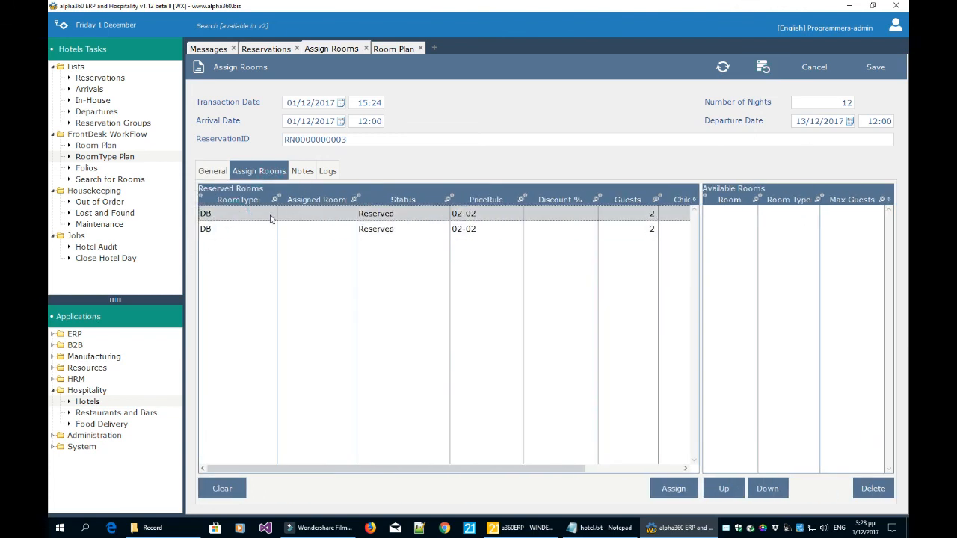
left_click(236, 230)
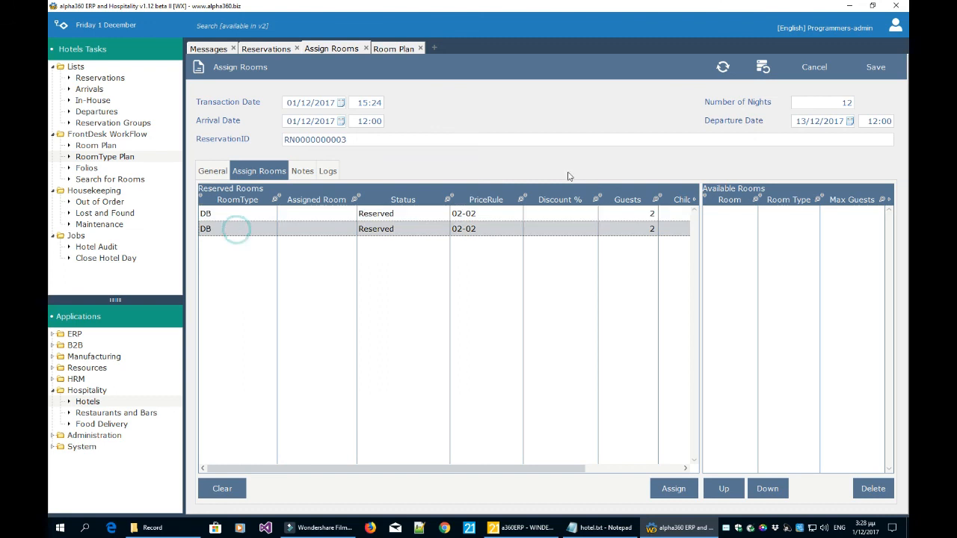
left_click(763, 67)
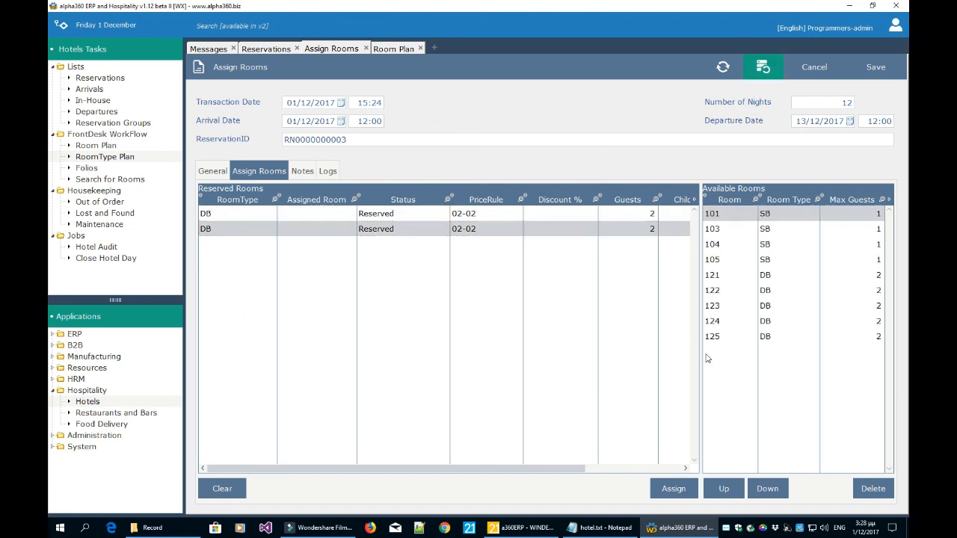
left_click(343, 215)
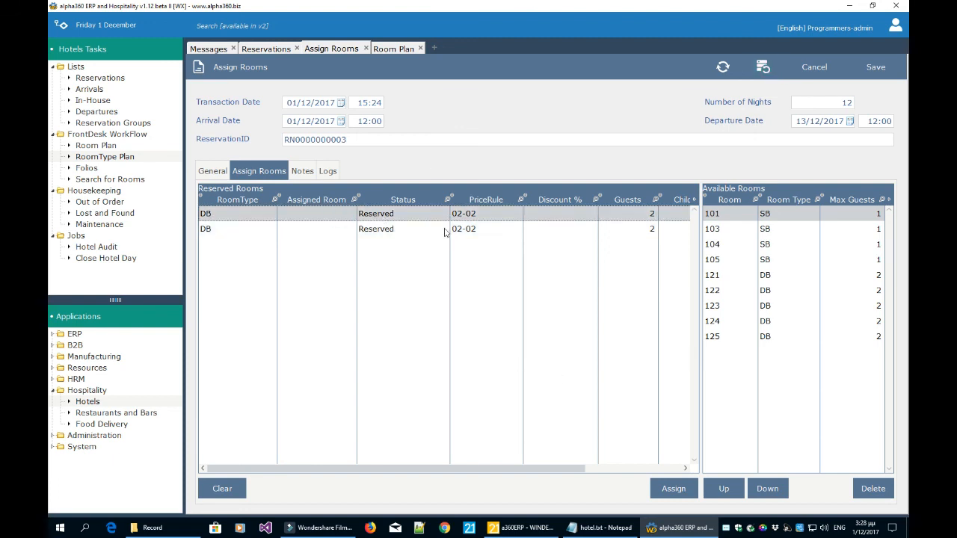
left_click(723, 278)
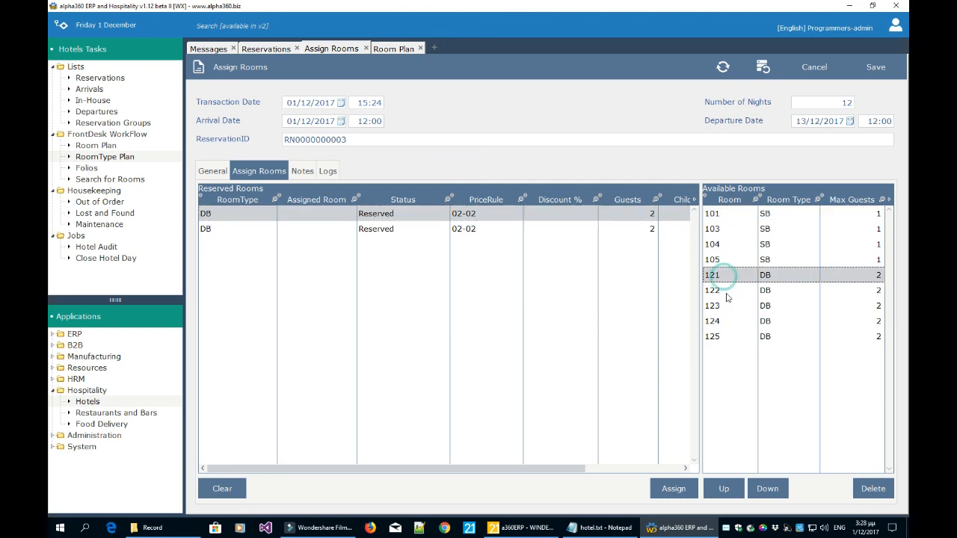
left_click(682, 489)
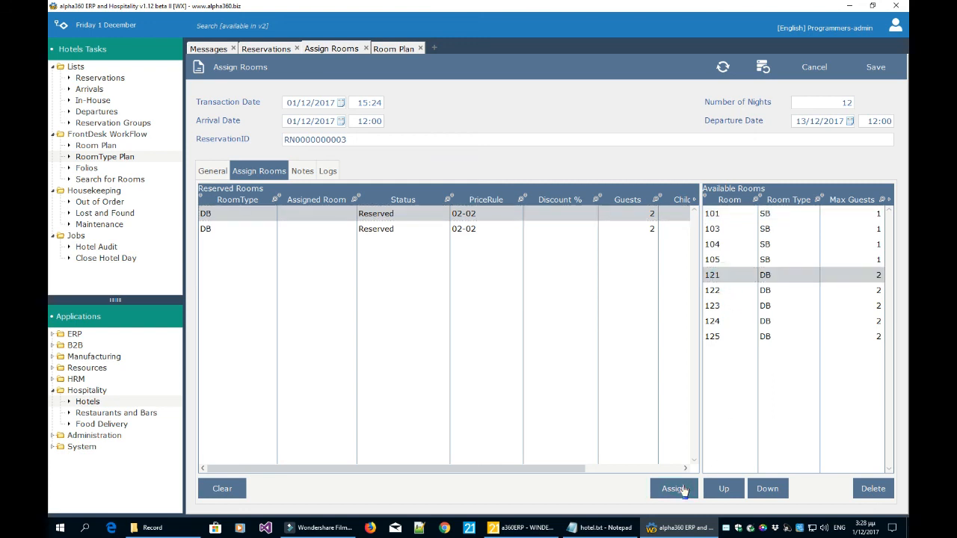
Assign room 122 to the second reserved DB room, dismissing the already-assigned warning.
left_click(487, 233)
left_click(490, 217)
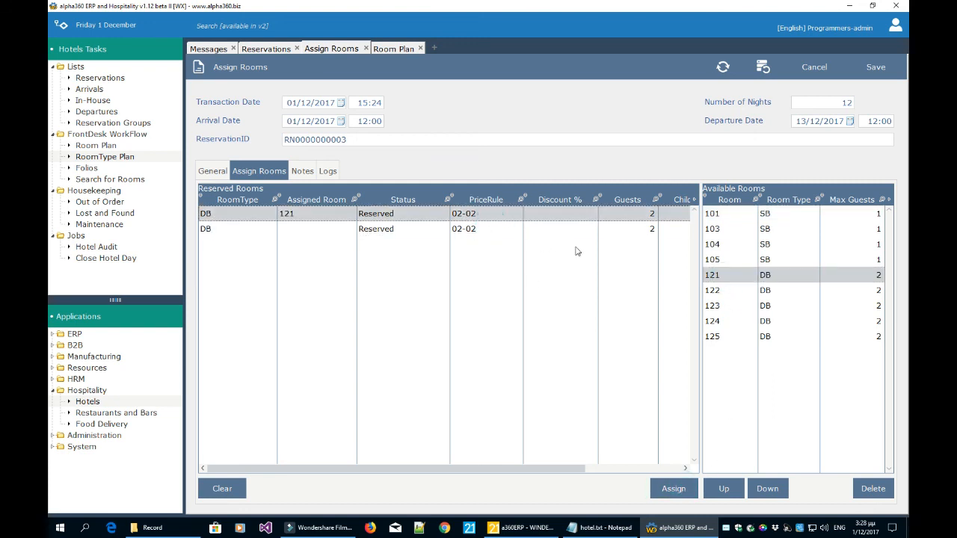
left_click(432, 231)
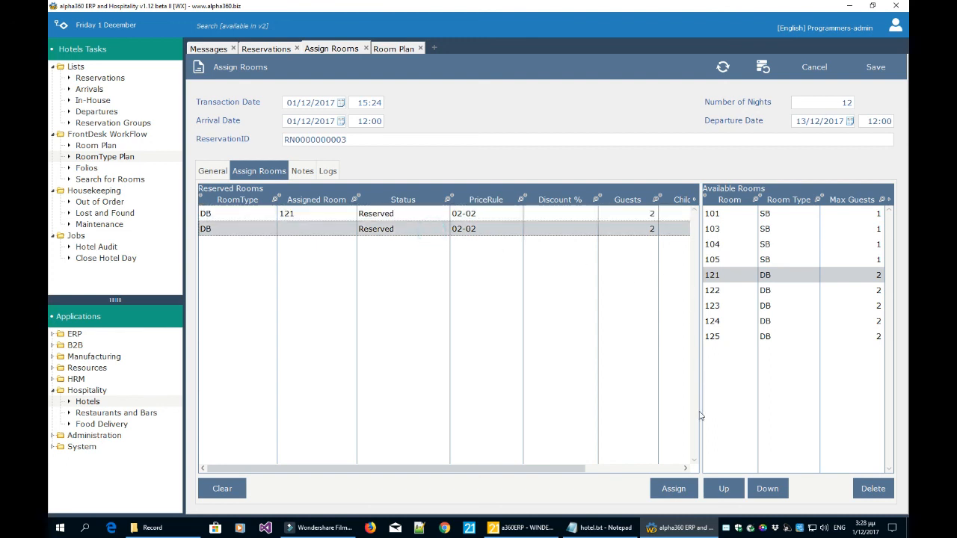
left_click(673, 490)
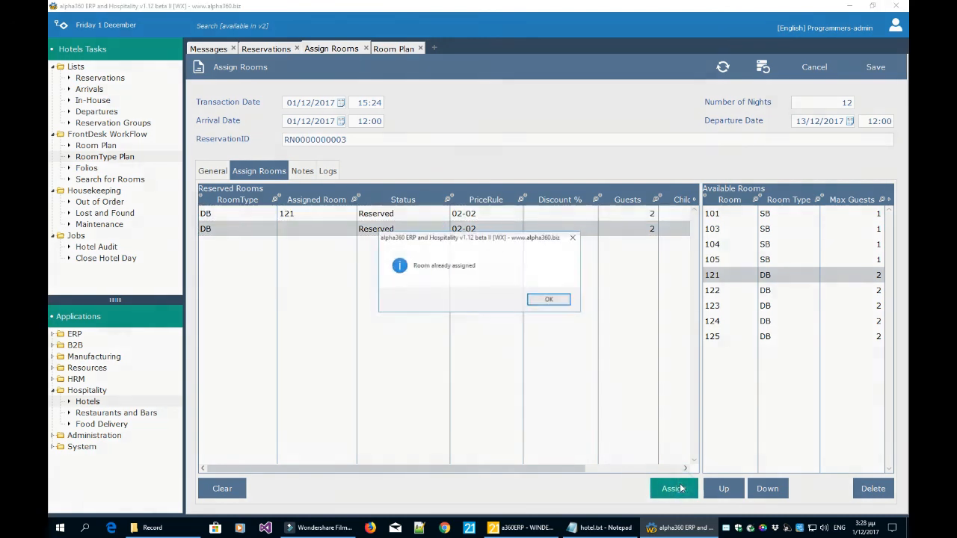
left_click(541, 299)
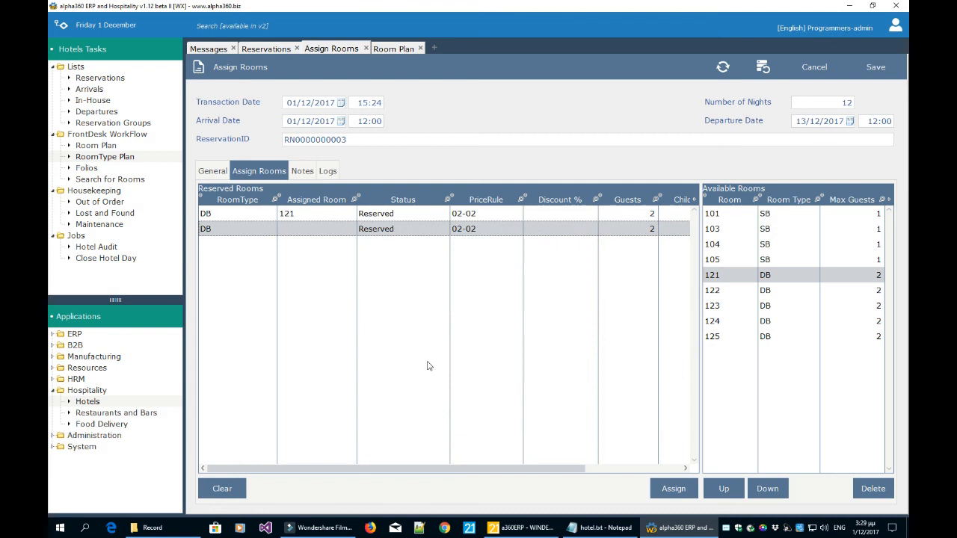
left_click(734, 293)
left_click(676, 487)
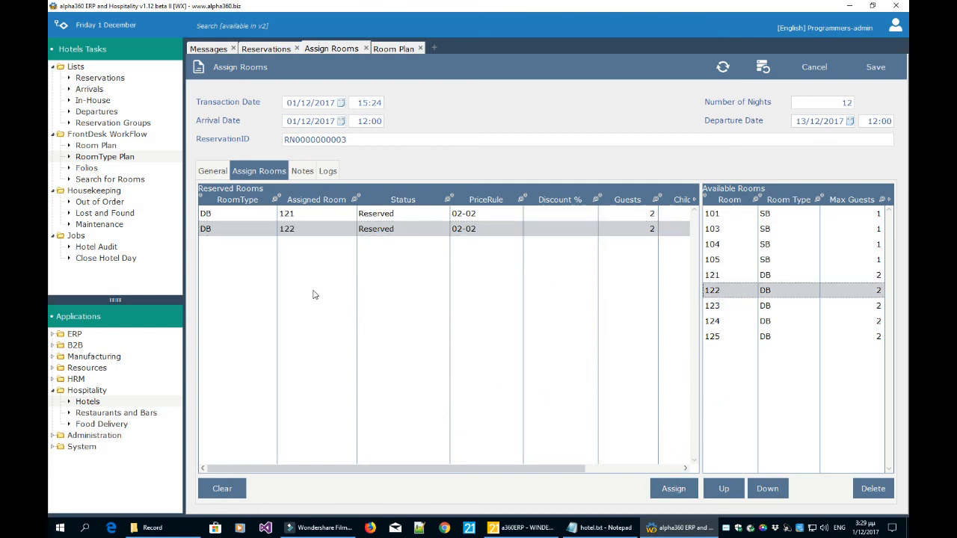
Glance at the reservation's notes and logs, then save the room assignments.
left_click(306, 172)
left_click(328, 171)
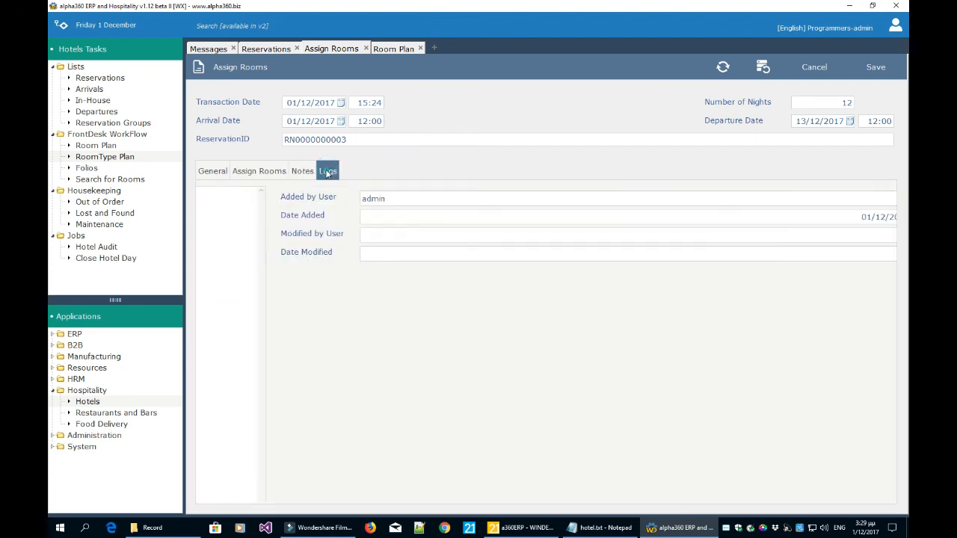
left_click(211, 172)
left_click(888, 66)
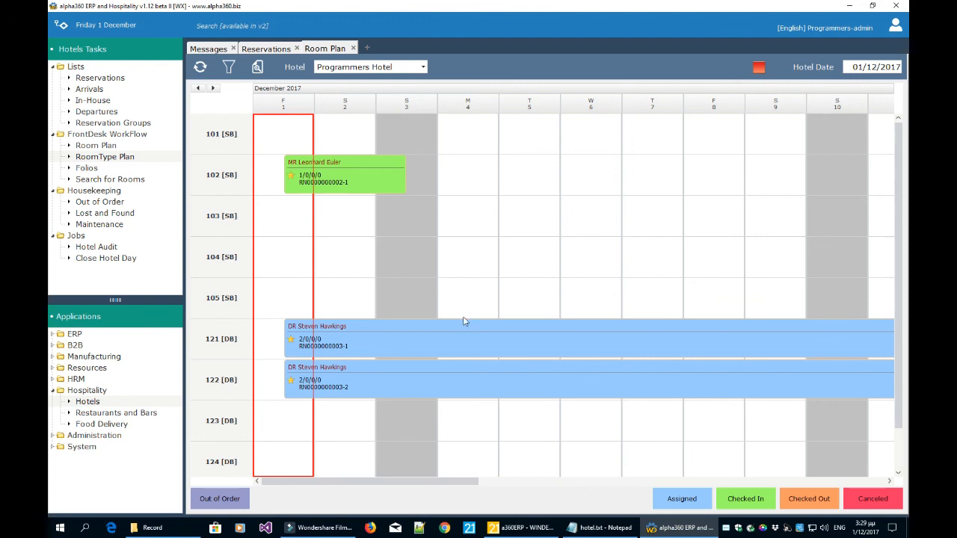
mouse_move(462, 336)
double_click(230, 344)
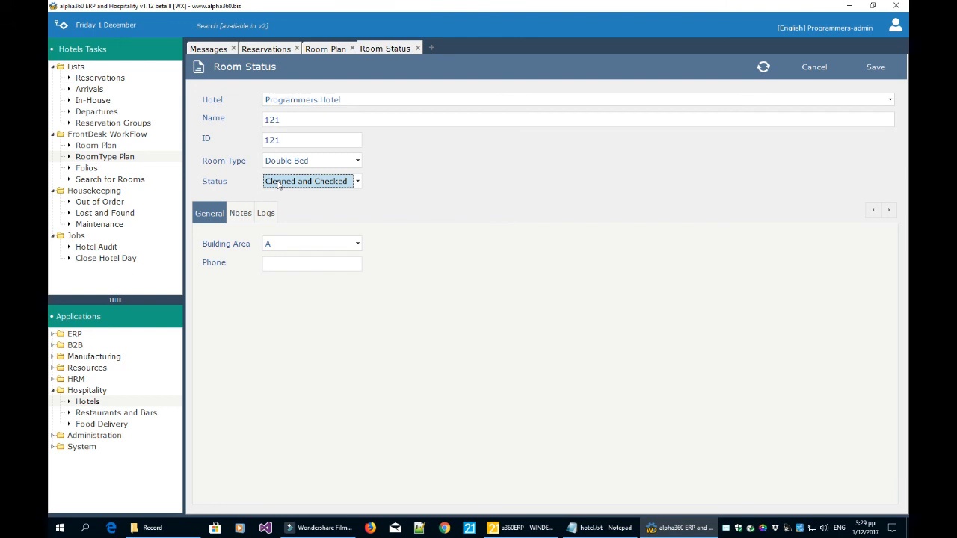
left_click(820, 71)
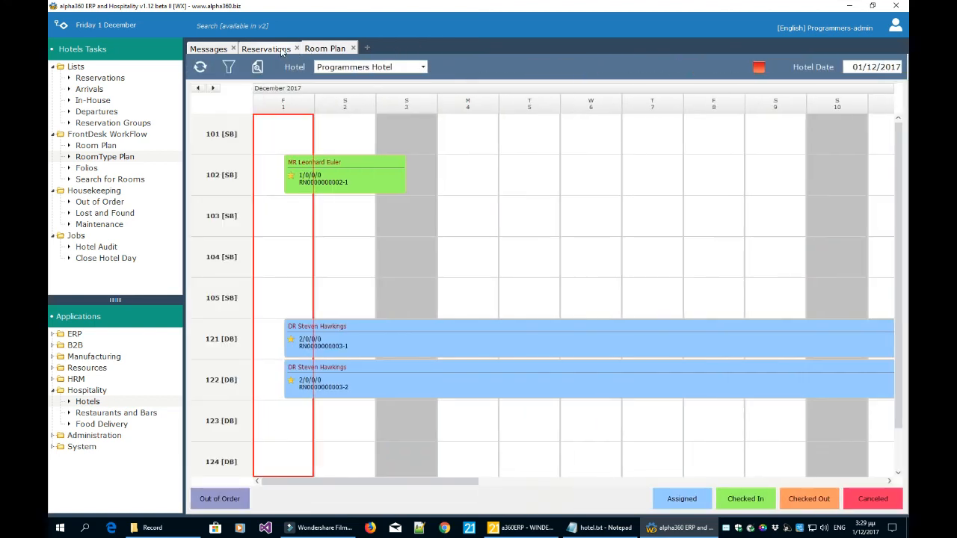
left_click(280, 50)
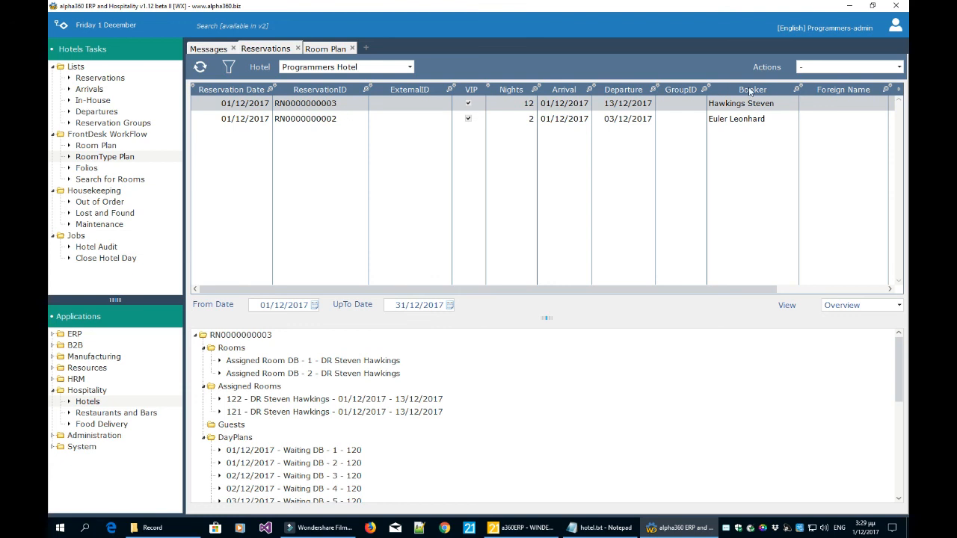
Check in the 12-night reservation's rooms 121 and 122 and refresh the Room Plan to show them.
left_click(835, 69)
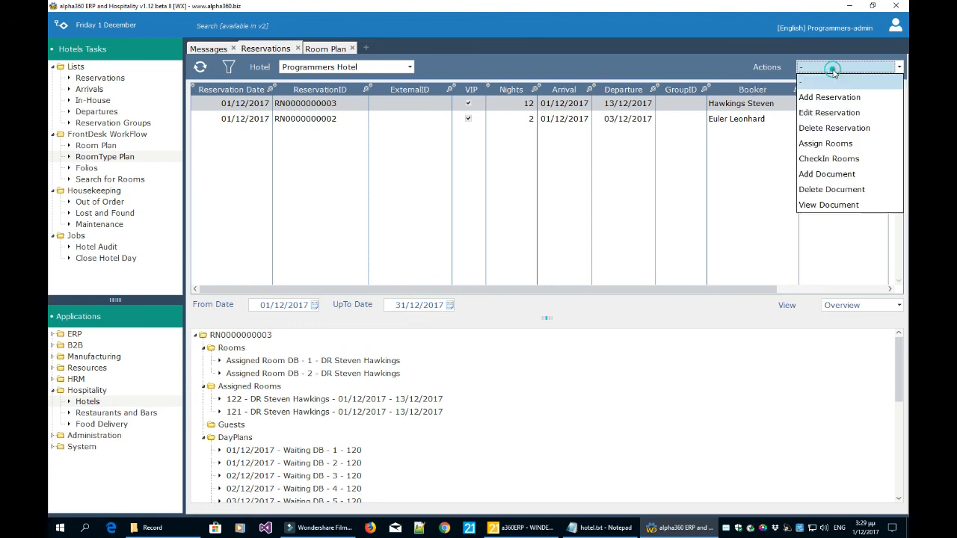
left_click(827, 160)
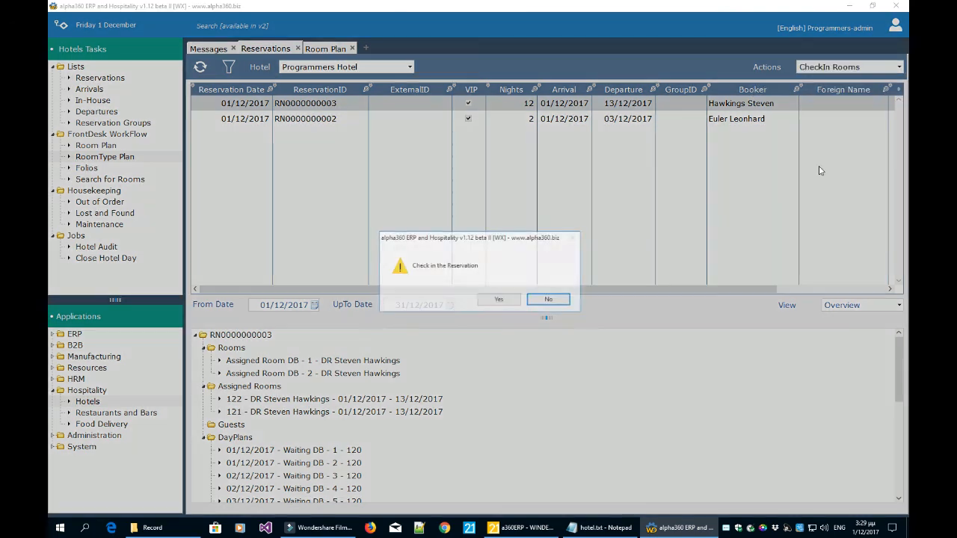
left_click(506, 301)
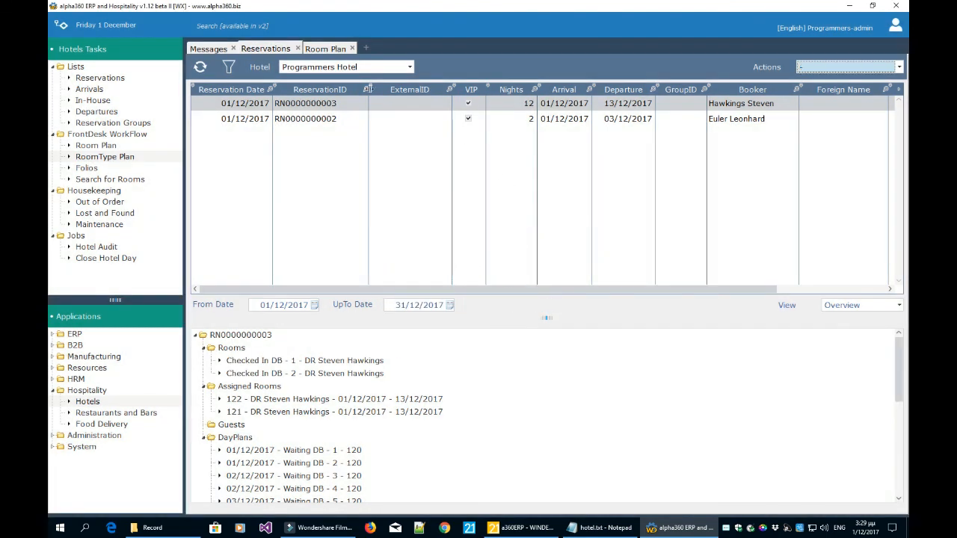
left_click(332, 49)
left_click(199, 67)
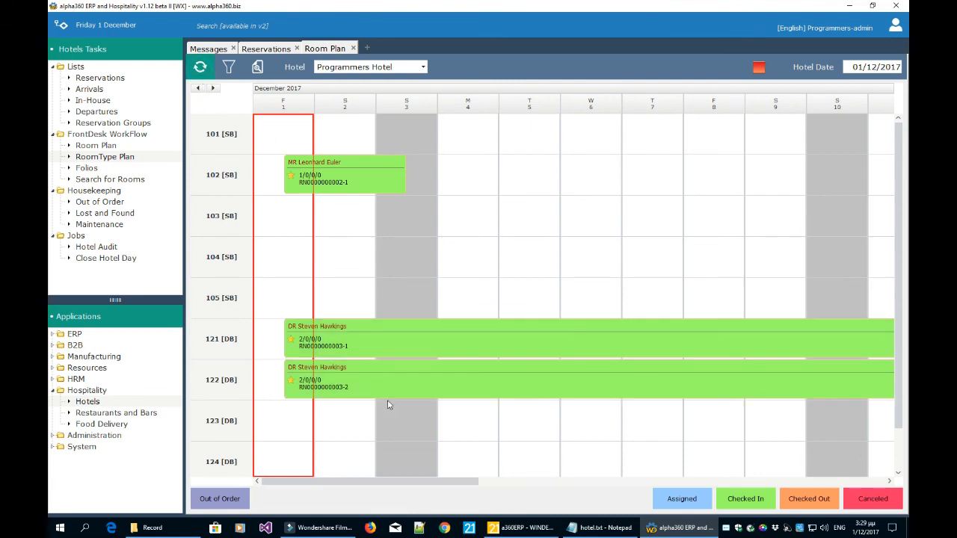
mouse_move(404, 368)
Start a new reservation and view its Add Rooms section, then close Room Plan and Add Reservation.
left_click(269, 49)
left_click(831, 72)
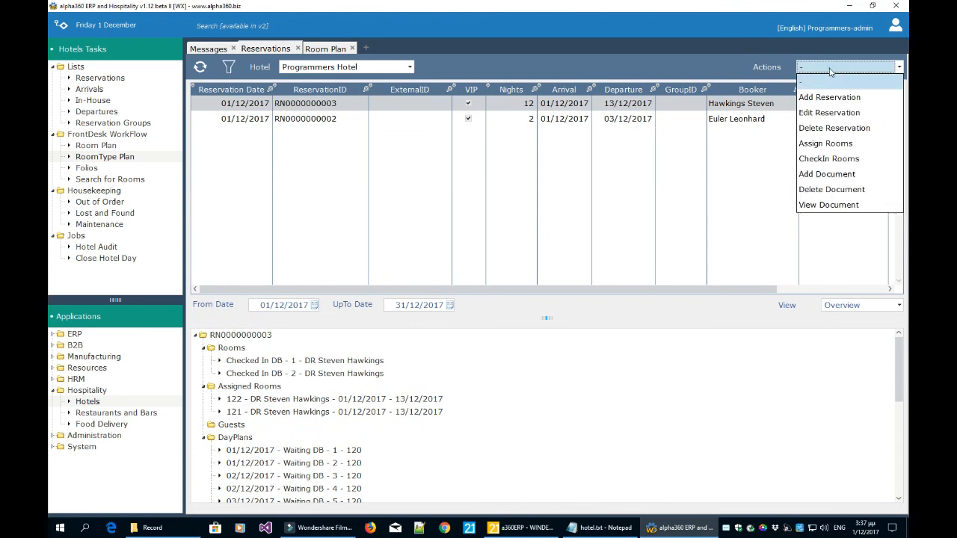
left_click(827, 96)
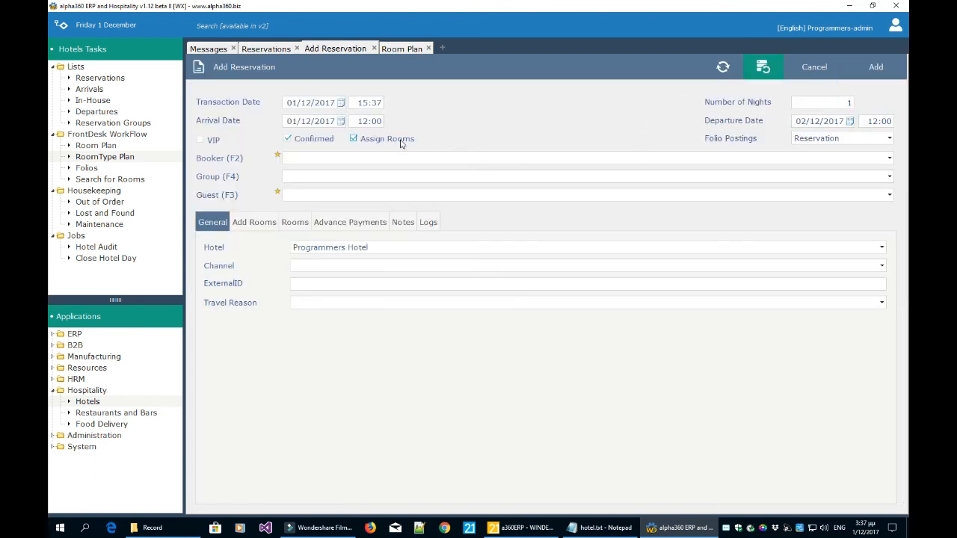
left_click(255, 223)
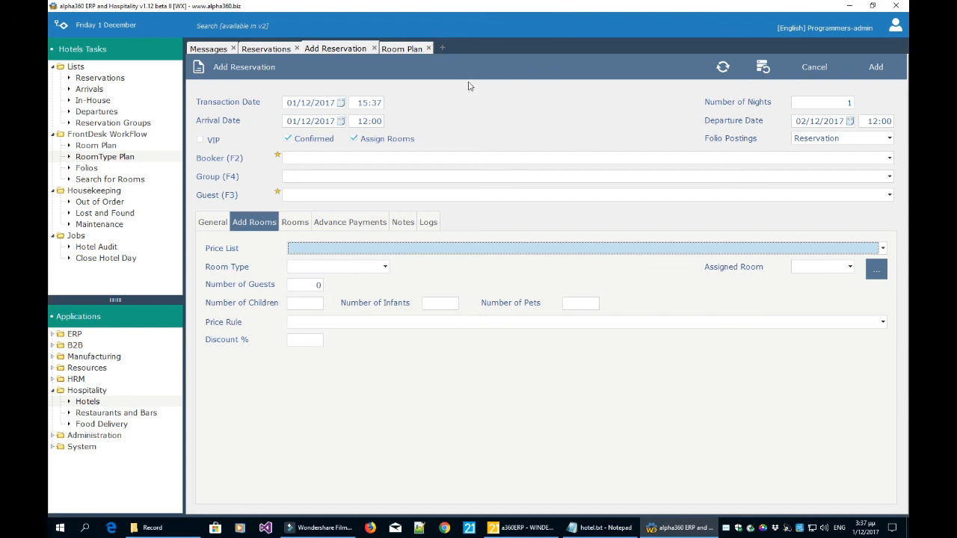
left_click(430, 49)
left_click(374, 49)
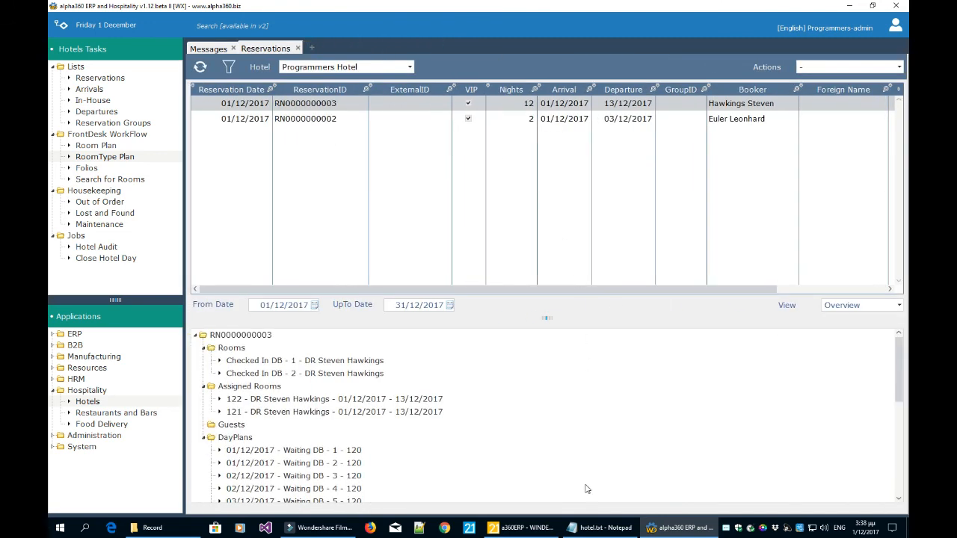
left_click(602, 529)
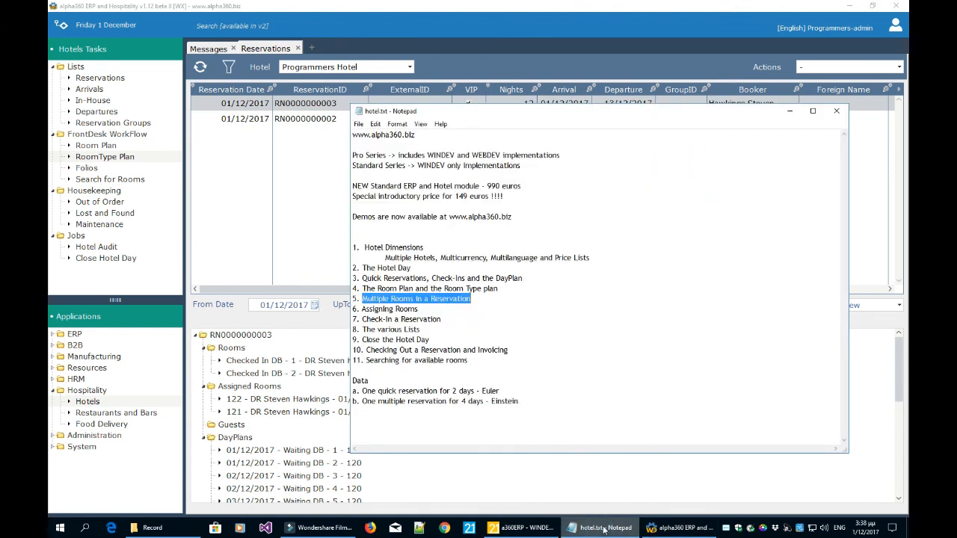
left_click(473, 305)
left_click(482, 297)
left_click(471, 309)
left_click(465, 322)
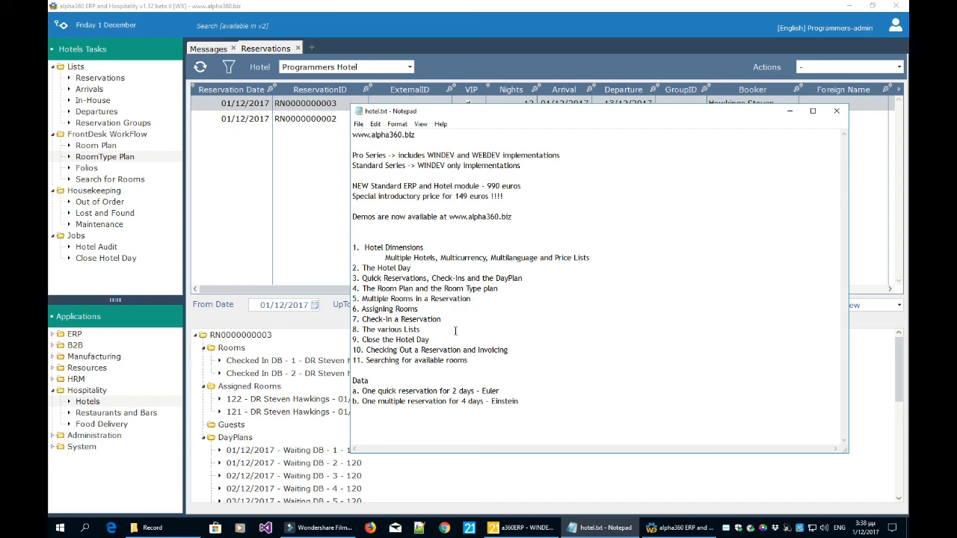
left_click(454, 331)
left_click(255, 256)
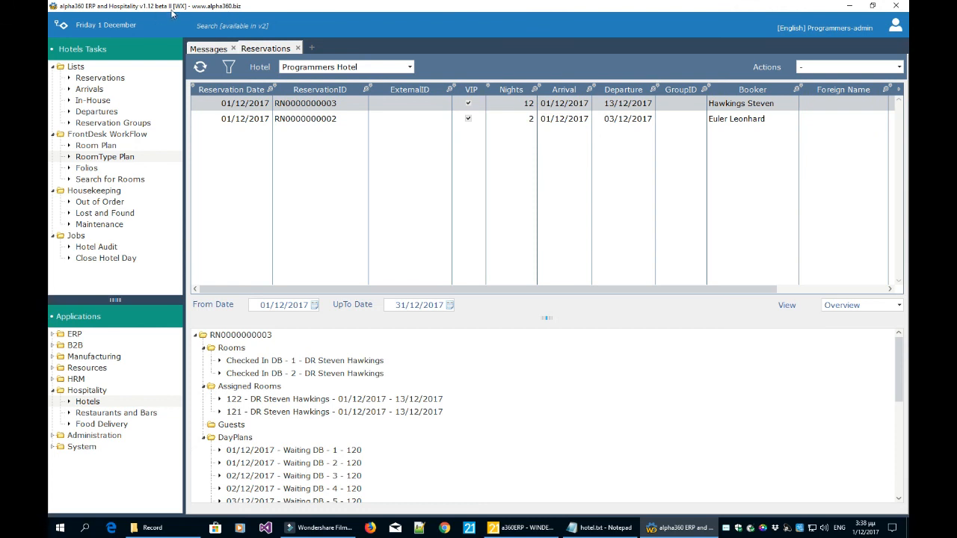
Open a fresh Reservations list and show the reservation's rooms 121 and 122 in the lower pane.
left_click(101, 78)
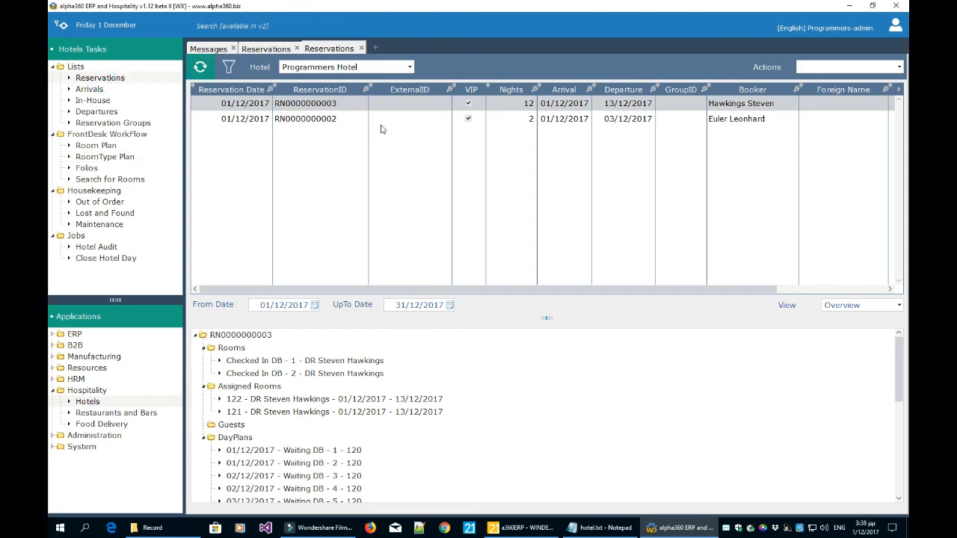
left_click(844, 307)
left_click(839, 332)
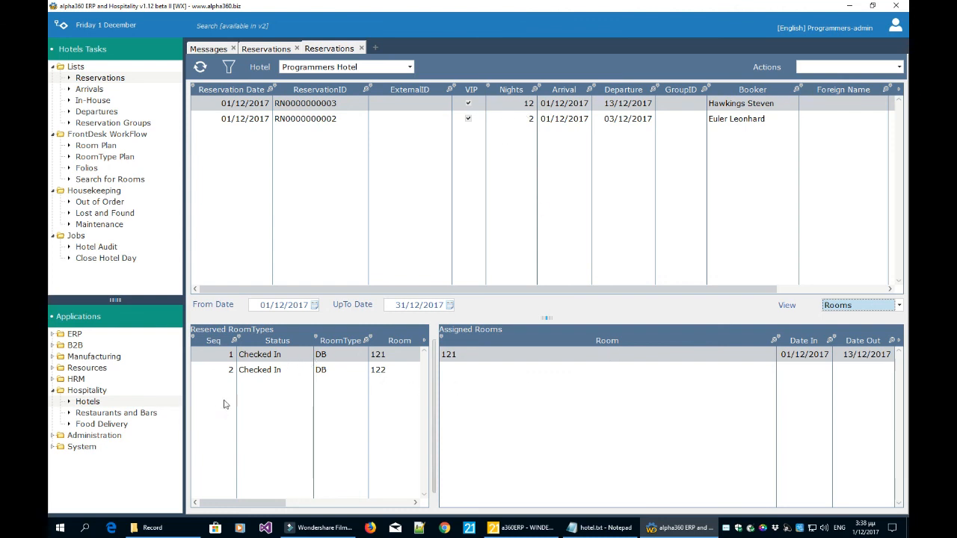
left_click(268, 371)
left_click(269, 355)
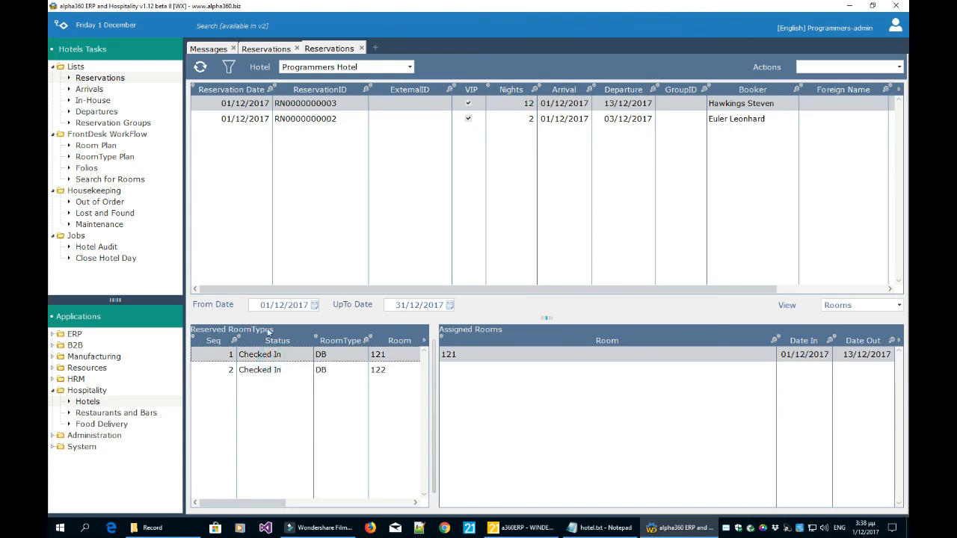
left_click(265, 374)
left_click(275, 358)
Compare the two reserved rooms' assignments and set the detail View to DayPlans.
left_click(273, 374)
left_click(276, 357)
left_click(274, 364)
left_click(274, 359)
left_click(379, 374)
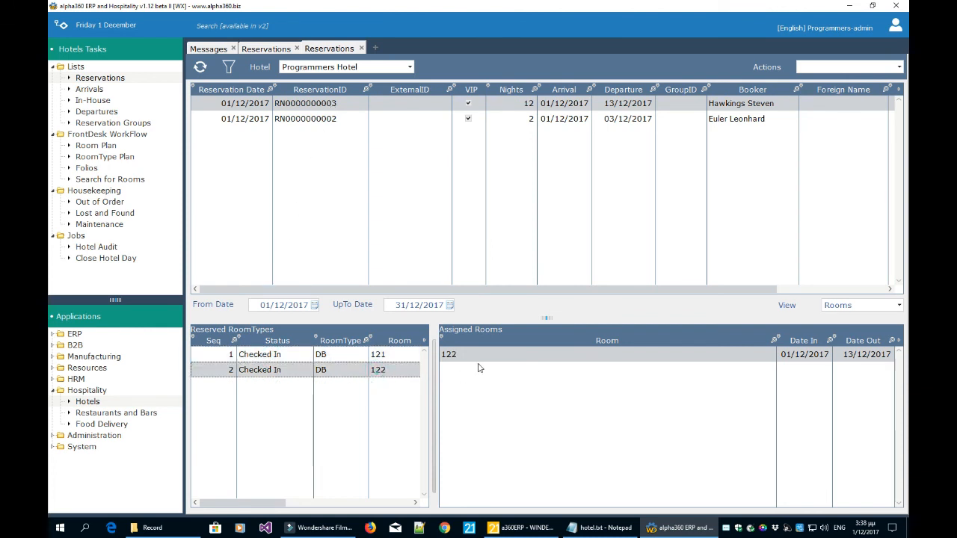
left_click(844, 308)
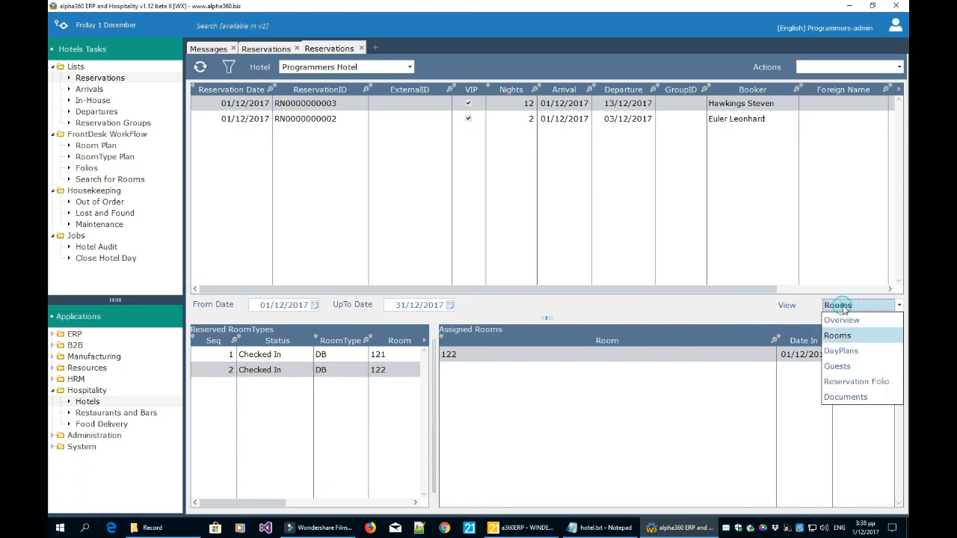
left_click(845, 351)
Review room 121's day plan entries for 01/12, 02/12 and 03/12.
left_click(406, 356)
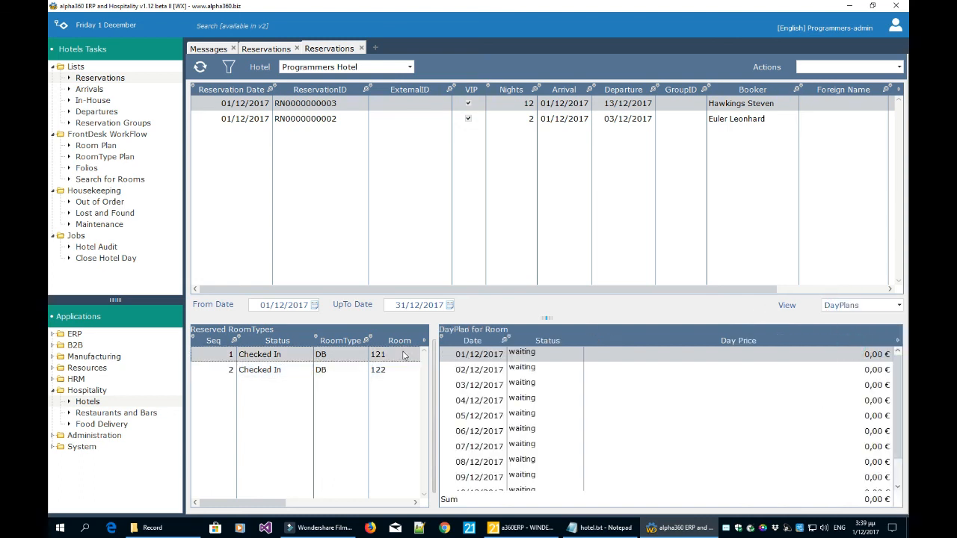
scroll(733, 413, "down", 2)
scroll(733, 413, "up", 2)
left_click(552, 368)
left_click(551, 381)
left_click(551, 368)
left_click(550, 356)
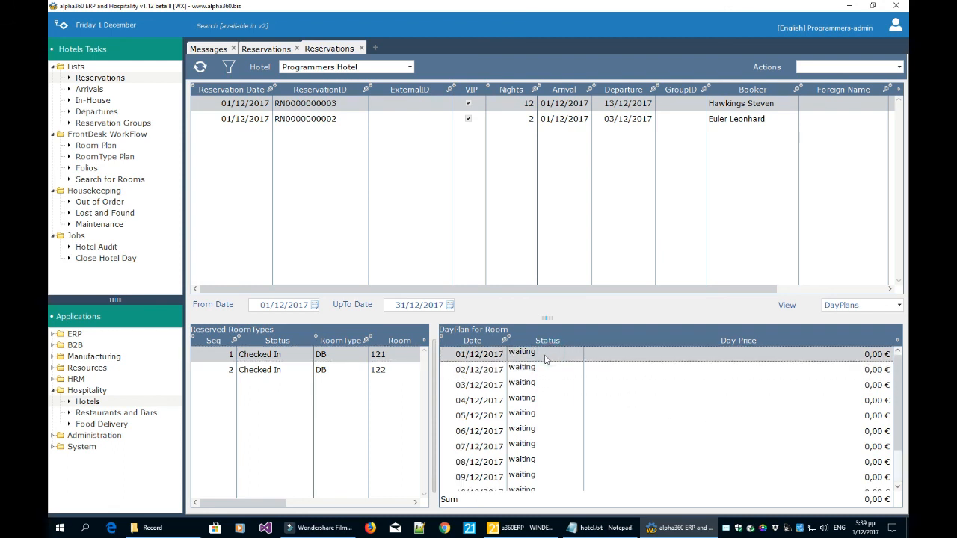
Switch the detail View to Guests and check rooms 121 and 122, both without guests.
left_click(849, 306)
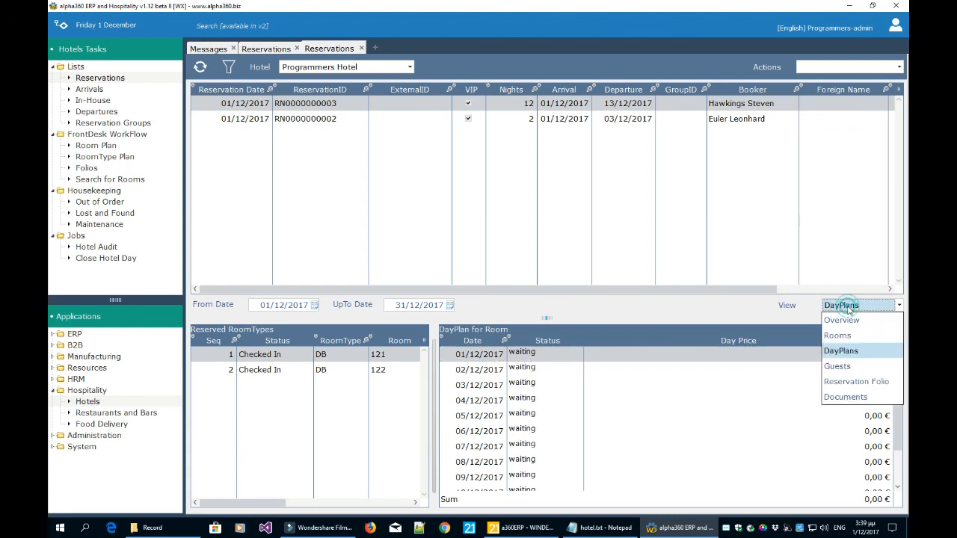
left_click(849, 367)
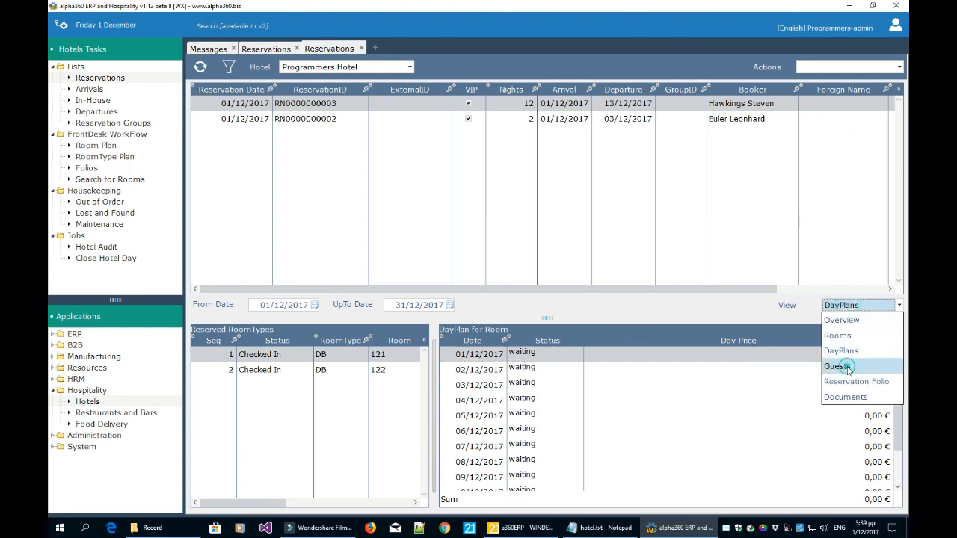
left_click(378, 372)
left_click(379, 359)
left_click(378, 368)
left_click(378, 359)
left_click(377, 369)
left_click(378, 358)
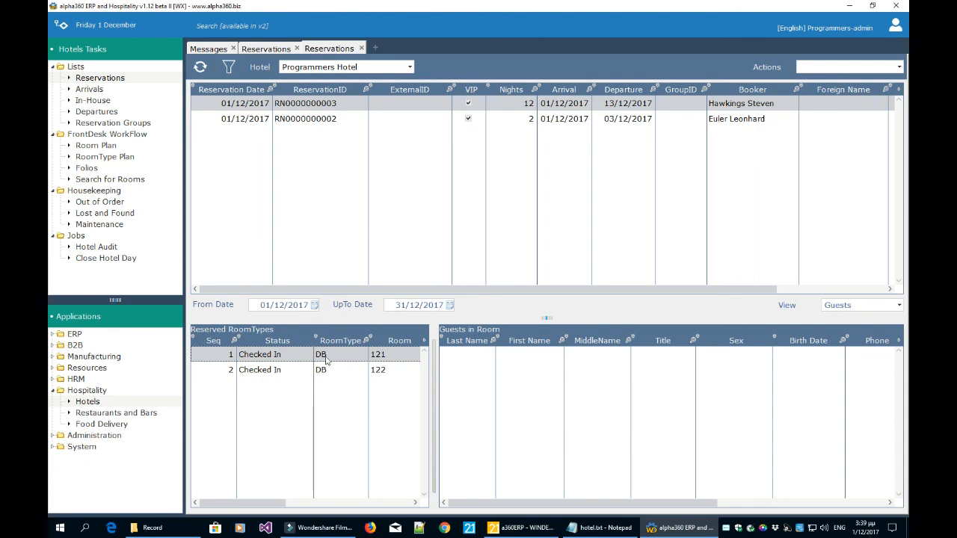
Start adding a guest, browse the existing Guest list, then abandon the Add Guest form.
right_click(484, 366)
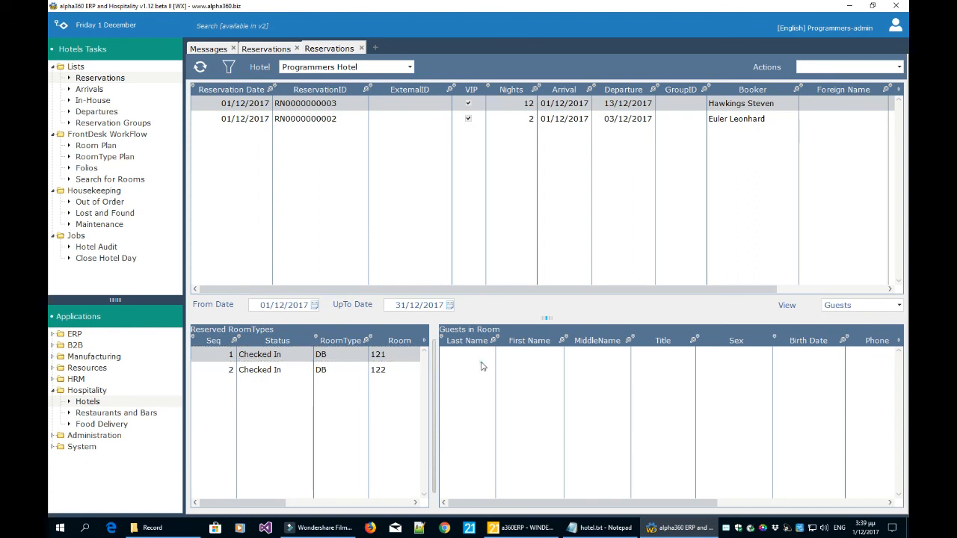
left_click(503, 335)
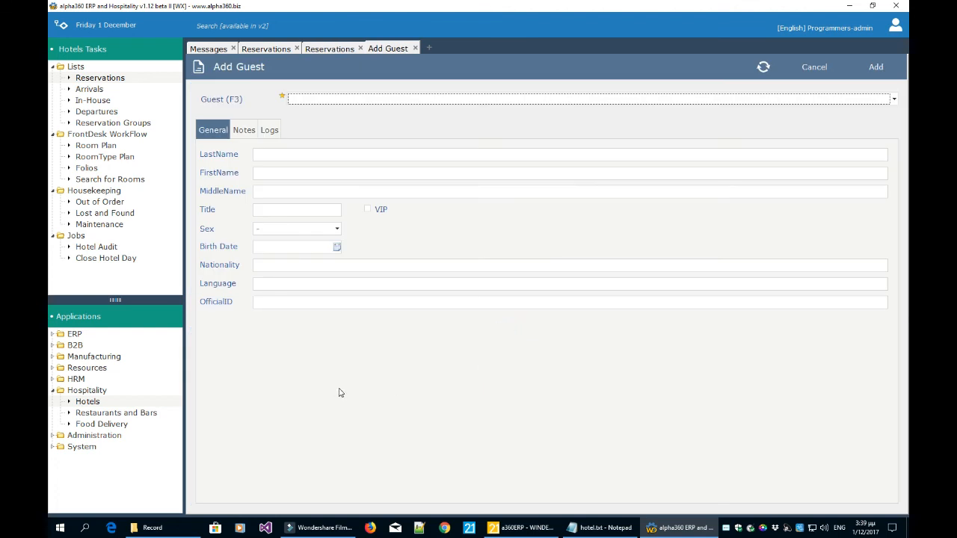
left_click(362, 102)
left_click(362, 103)
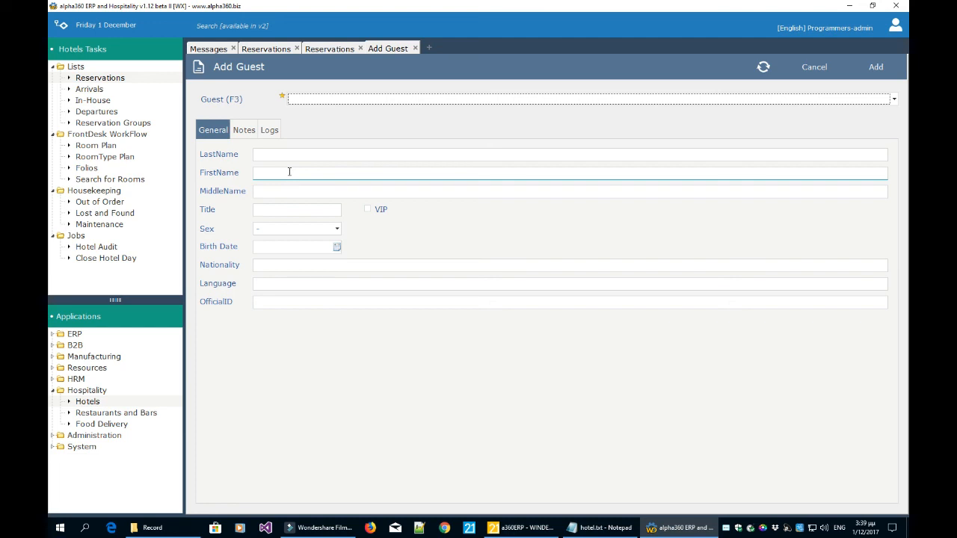
left_click(416, 49)
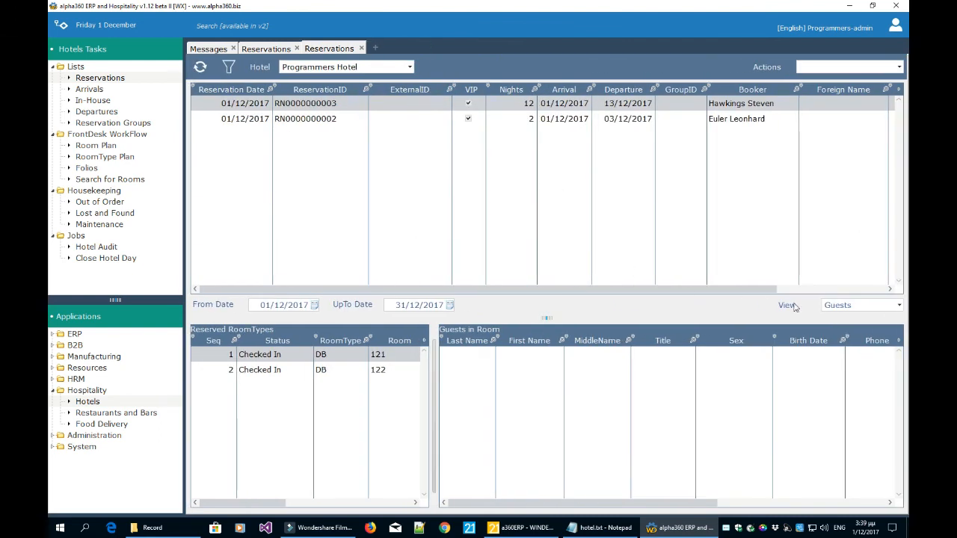
left_click(853, 307)
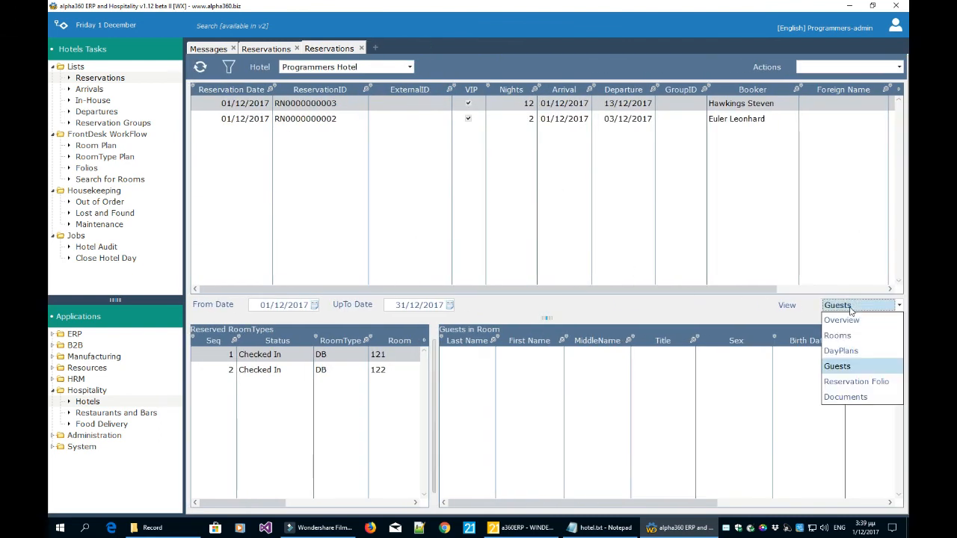
Check the reservation's empty Reservation Folio, then its Documents view, which lists nothing.
left_click(847, 383)
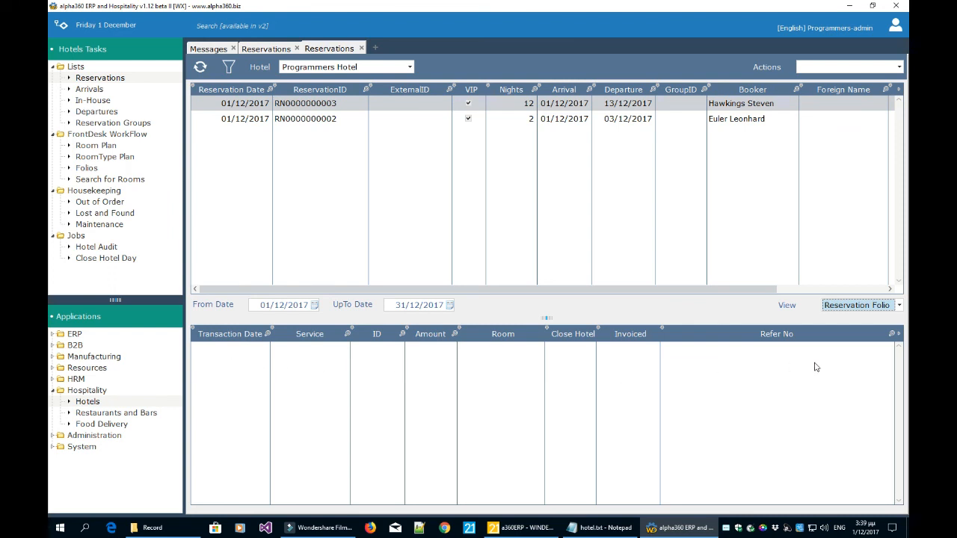
left_click(842, 309)
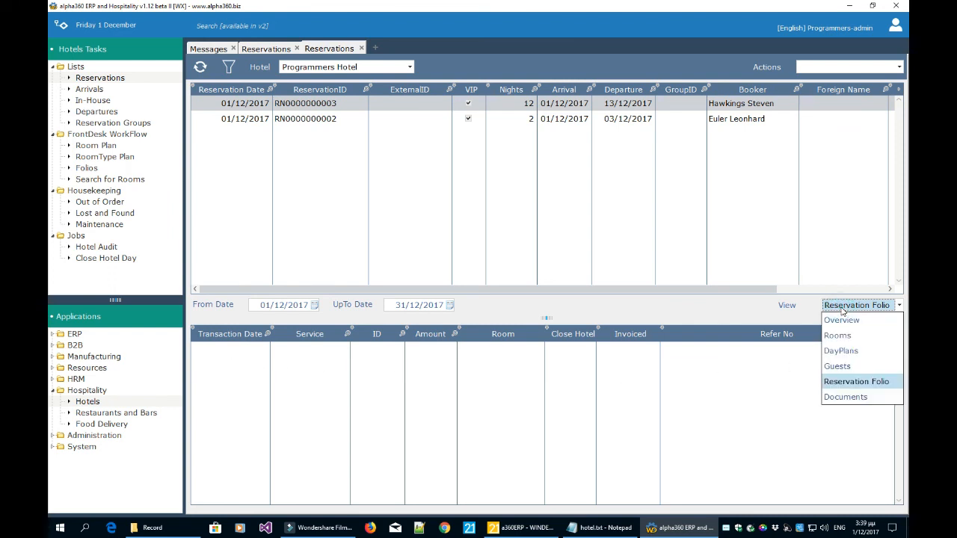
left_click(843, 399)
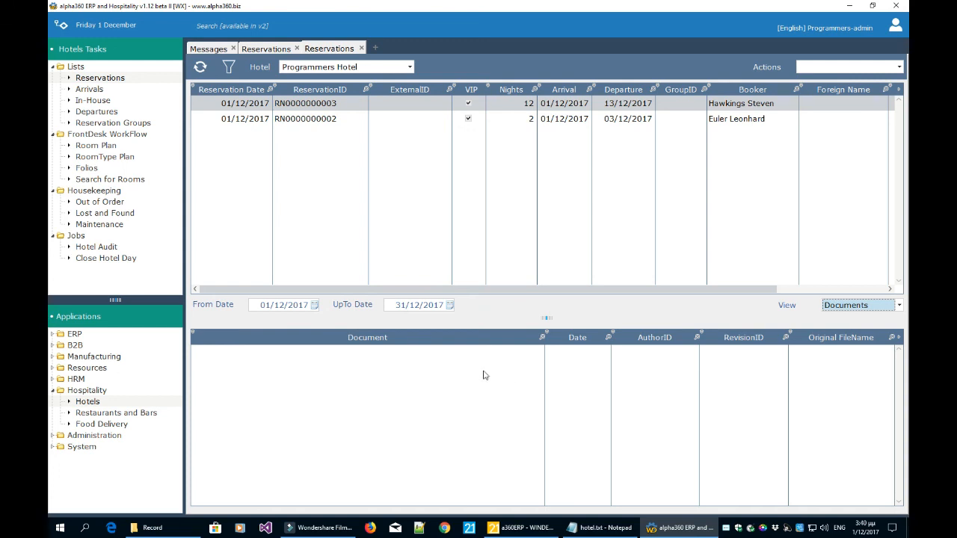
left_click(638, 123)
left_click(636, 104)
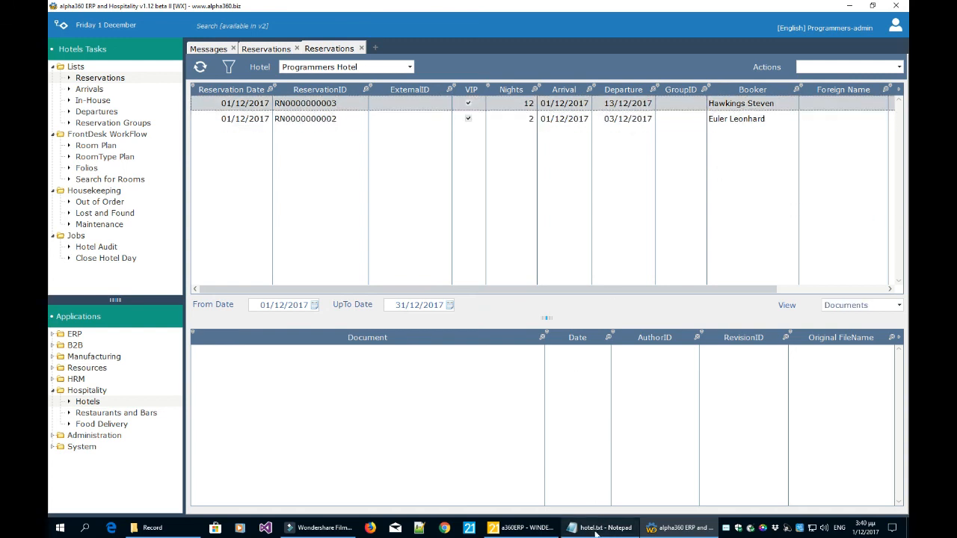
left_click(594, 528)
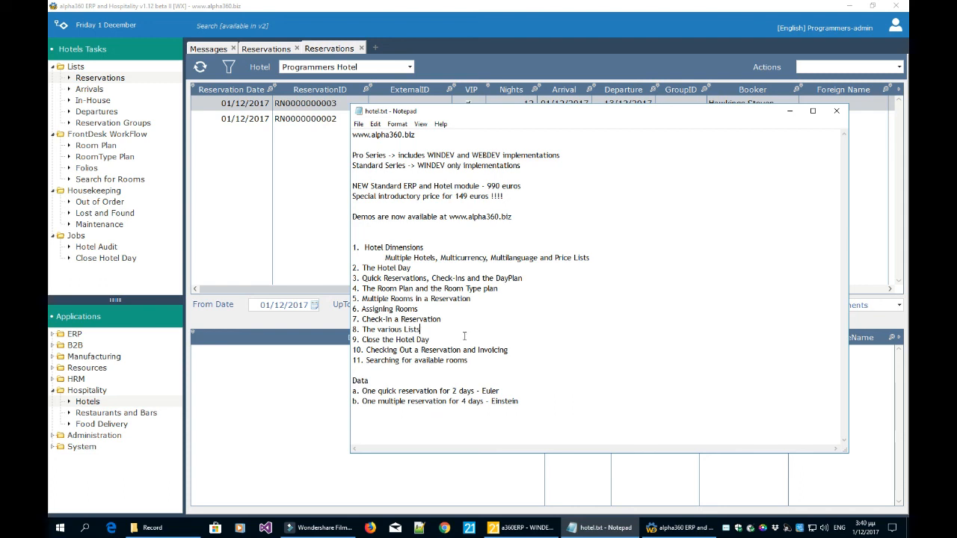
Close both Reservations tabs and open Close Hotel Day for Programmers Hotel on 01/12/2017.
left_click(329, 257)
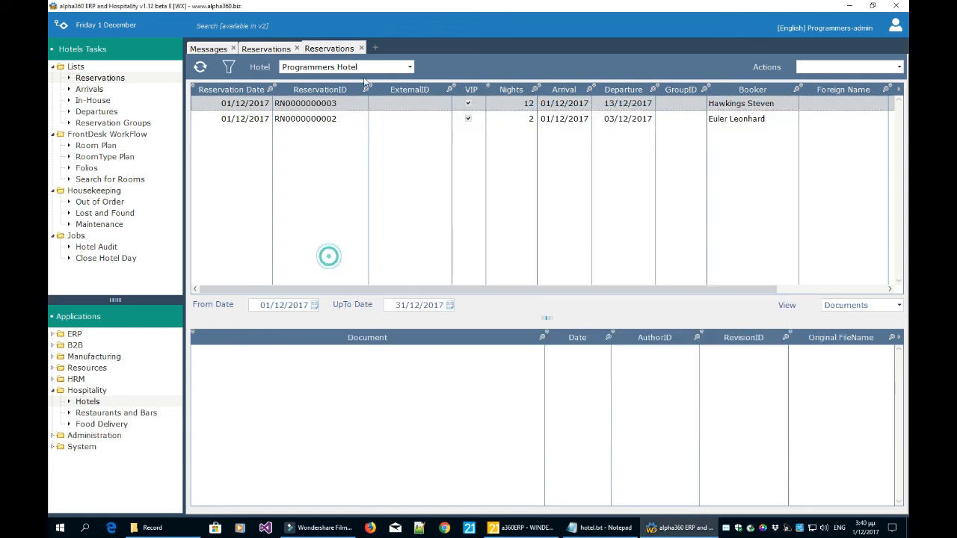
left_click(361, 47)
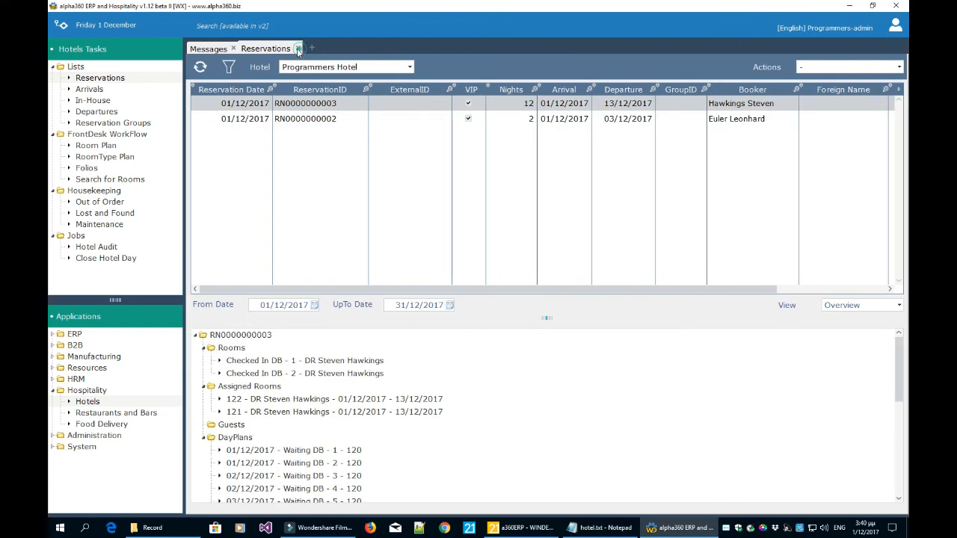
left_click(298, 49)
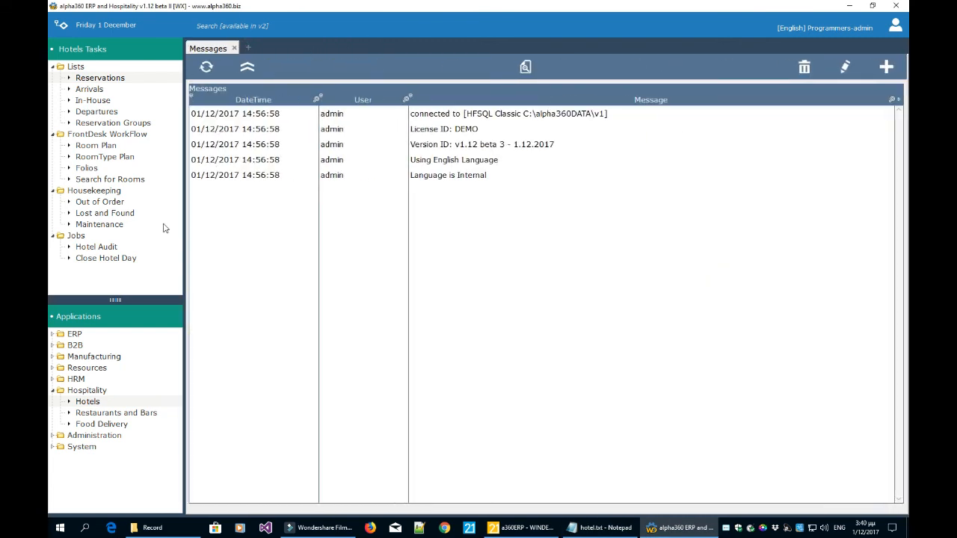
left_click(107, 259)
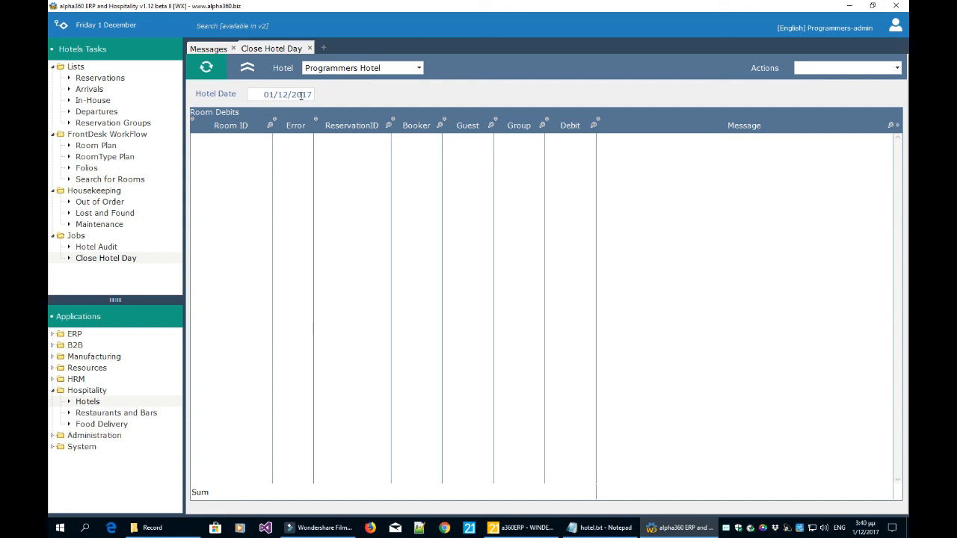
Run Check Hotel Closing to list the room debits for 01/12/2017.
left_click(823, 69)
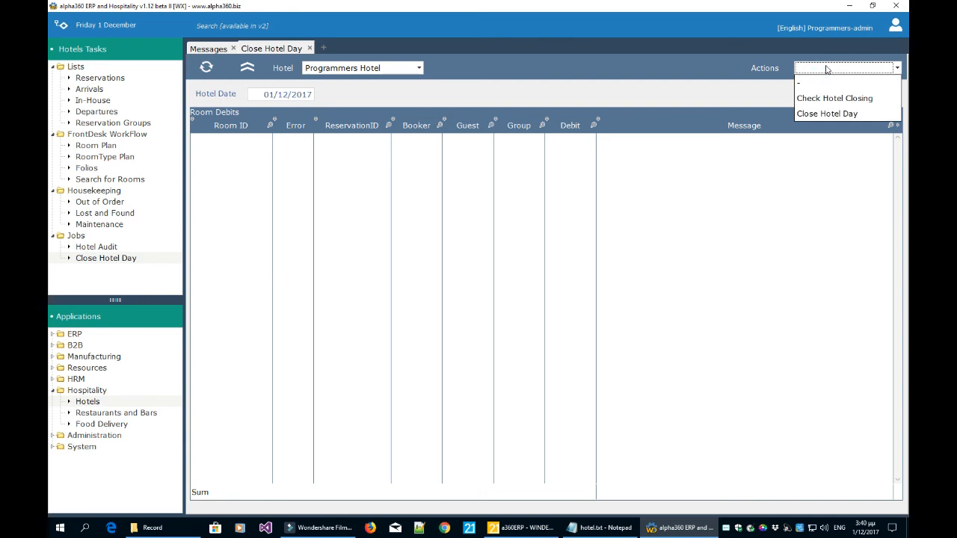
left_click(822, 104)
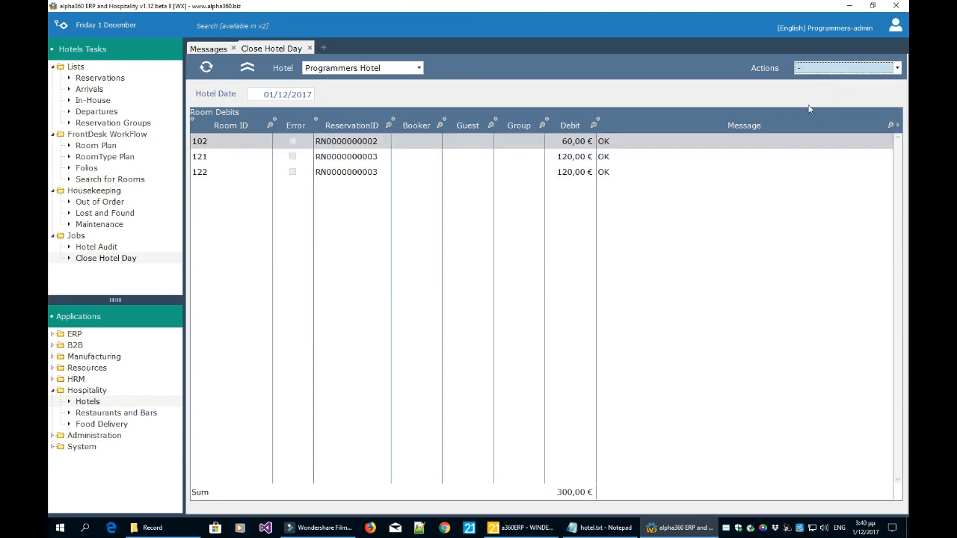
left_click(702, 160)
left_click(696, 172)
left_click(696, 160)
left_click(695, 142)
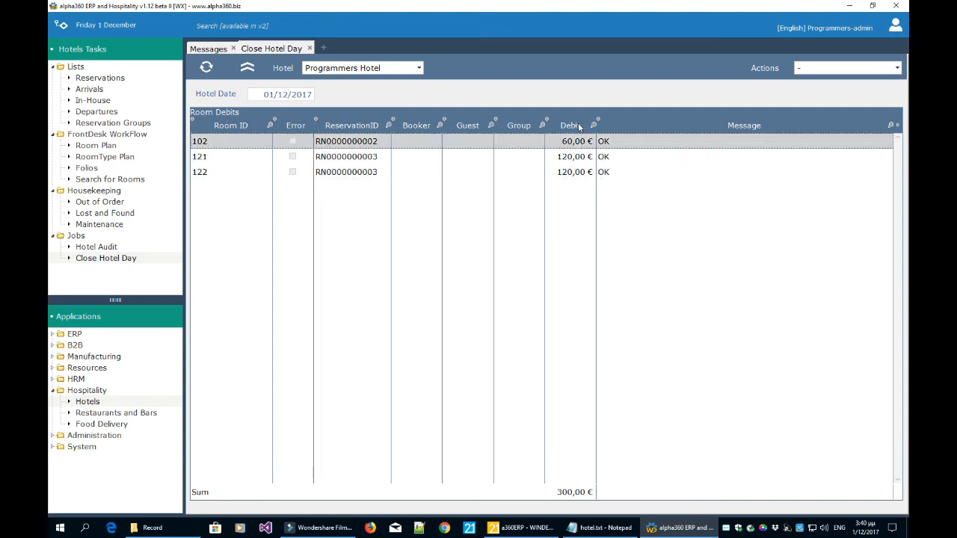
Review the room debits: 102 at 60,00 €, 121 and 122 at 120,00 €, totalling 300,00 €.
left_click(575, 160)
left_click(572, 172)
left_click(572, 157)
left_click(574, 142)
left_click(574, 157)
left_click(573, 172)
left_click(572, 157)
left_click(575, 142)
left_click(574, 157)
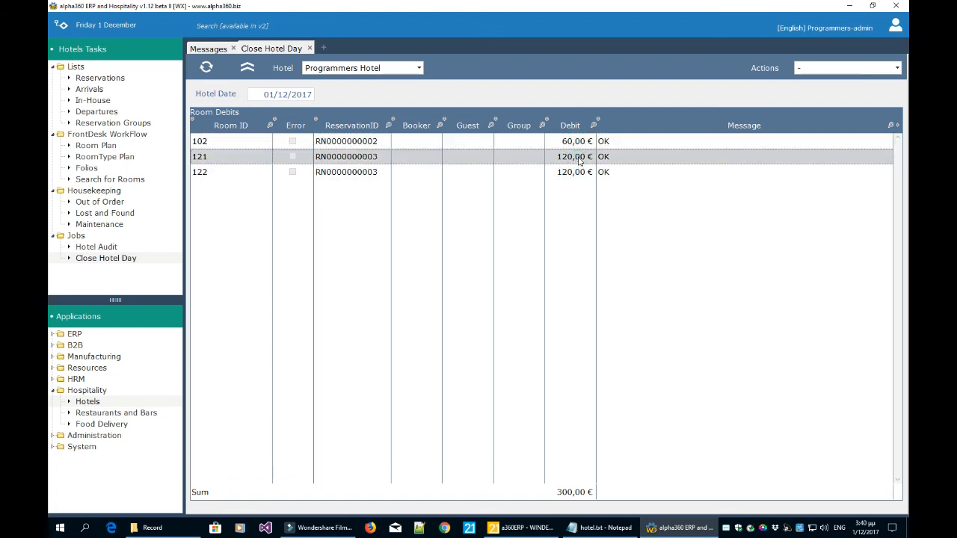
left_click(575, 172)
left_click(575, 157)
left_click(575, 143)
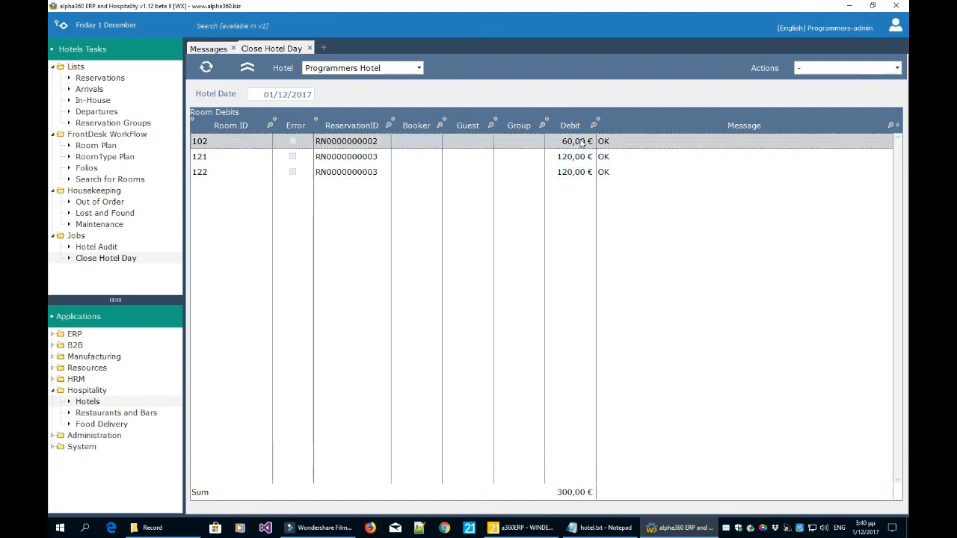
left_click(575, 156)
left_click(580, 172)
left_click(576, 157)
left_click(573, 141)
left_click(577, 157)
left_click(576, 173)
left_click(574, 157)
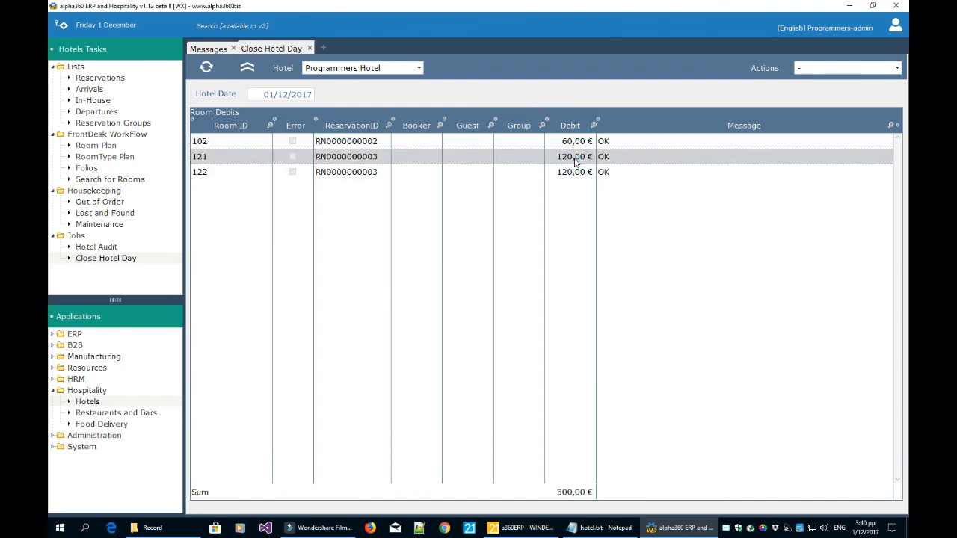
left_click(811, 69)
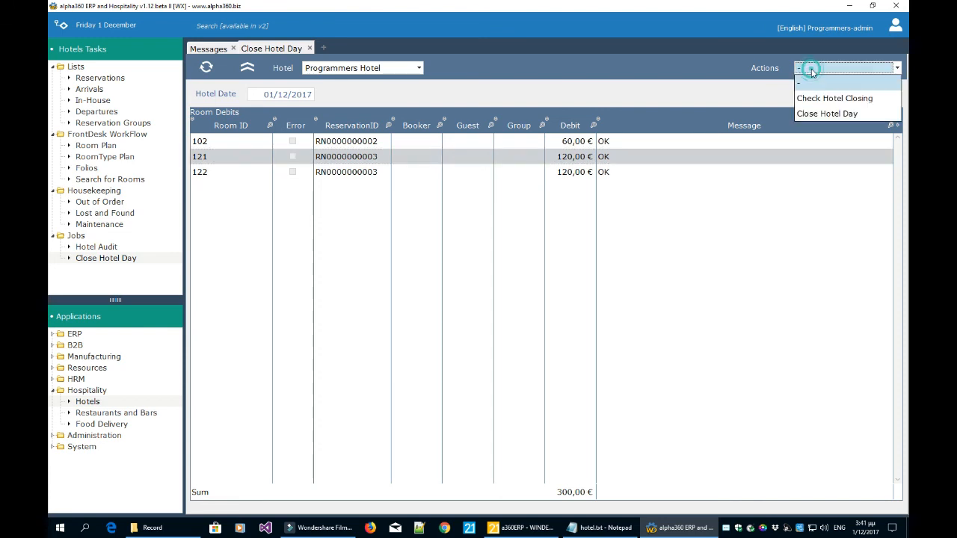
Close the hotel day so the date advances to 02/12/2017, then bring the hotel.txt notes forward.
left_click(812, 114)
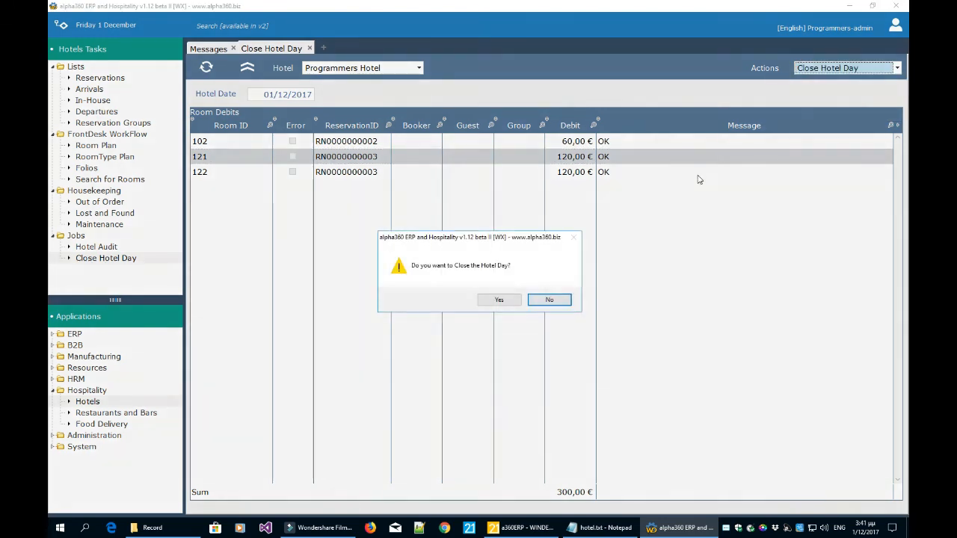
left_click(510, 298)
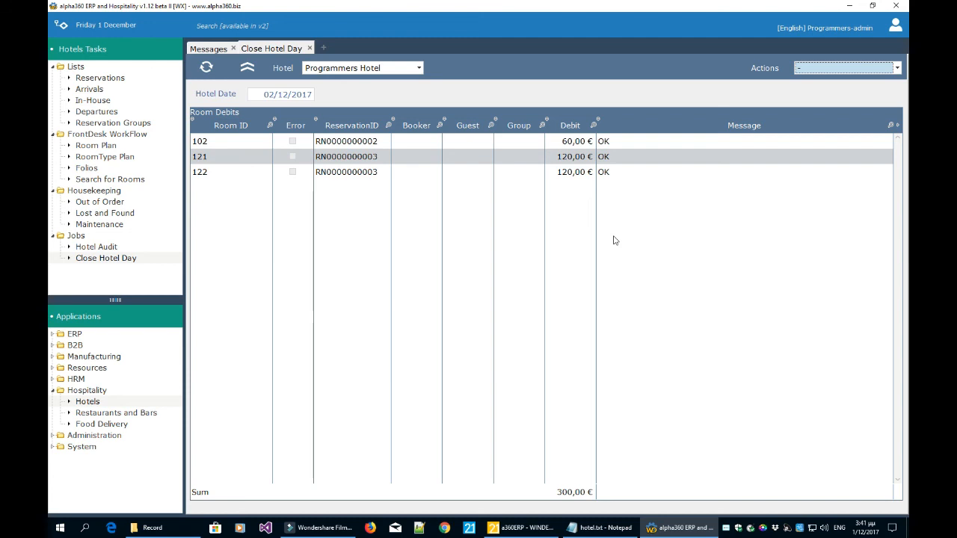
left_click(821, 72)
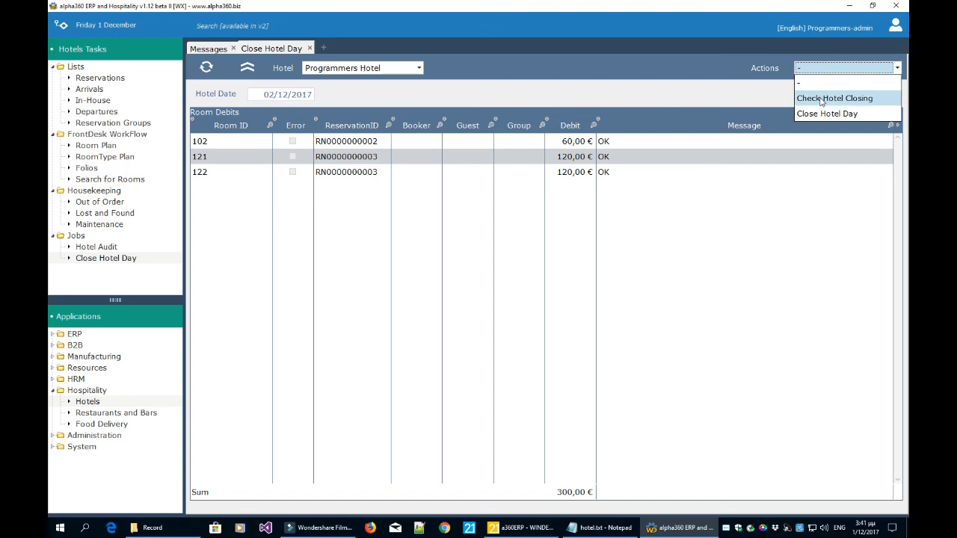
left_click(753, 103)
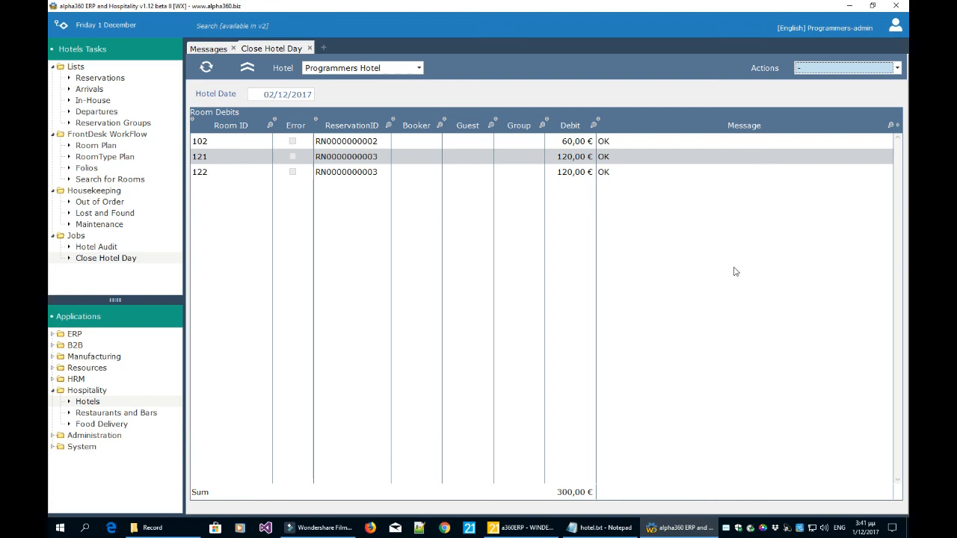
left_click(598, 528)
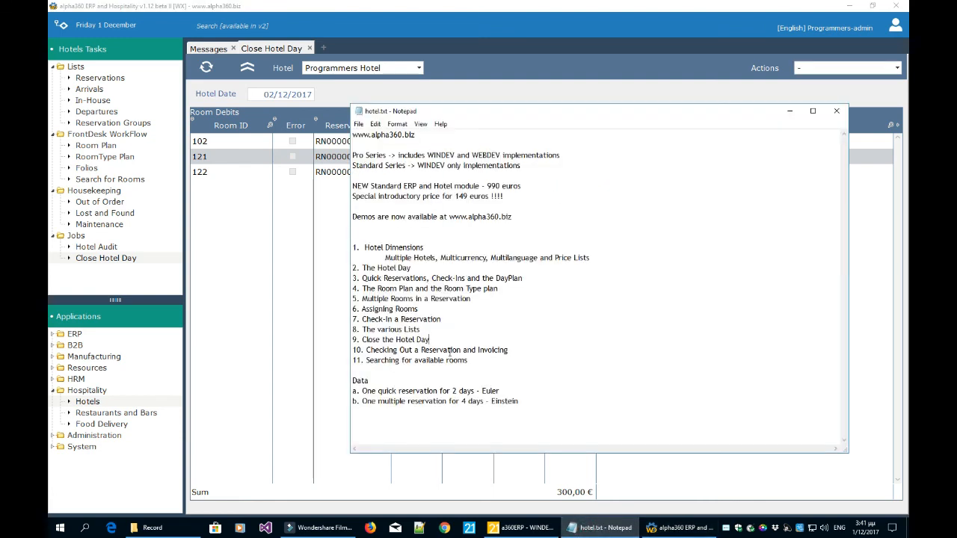
Highlight the checking-out agenda item in hotel.txt, then return to alpha360.
left_click_drag(516, 350, 366, 354)
left_click(387, 349)
left_click(435, 337)
left_click(317, 306)
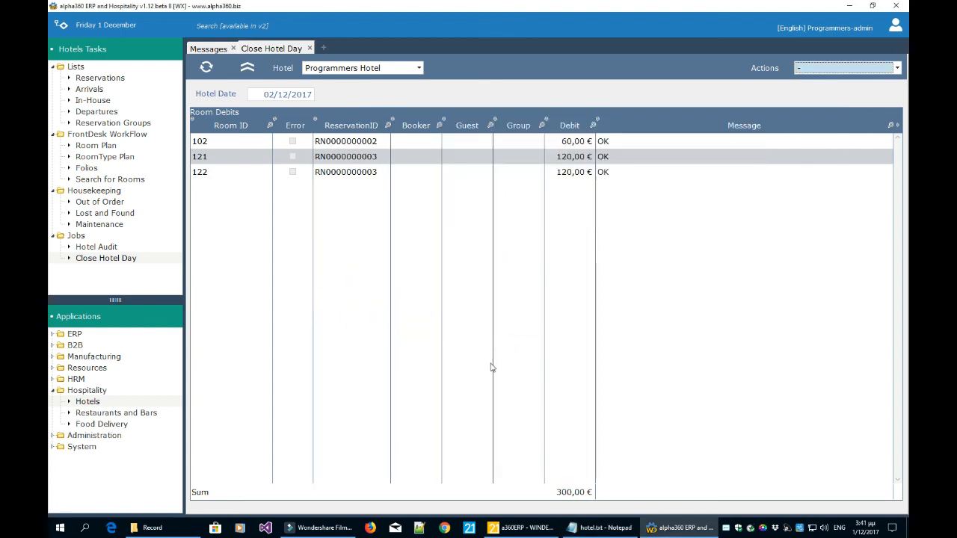
Close the Close Hotel Day tab and open Folios for the 02/12/2017 reservations.
left_click(308, 48)
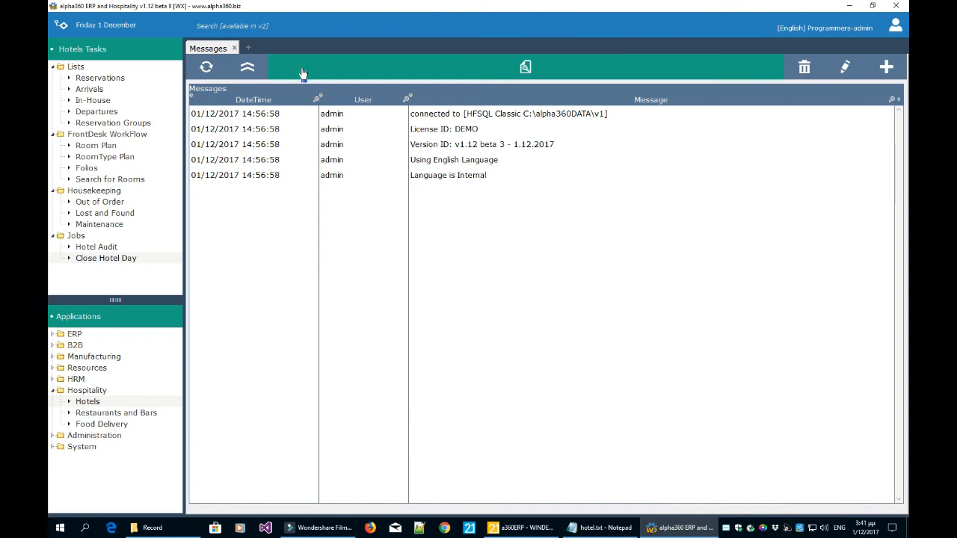
left_click(357, 151)
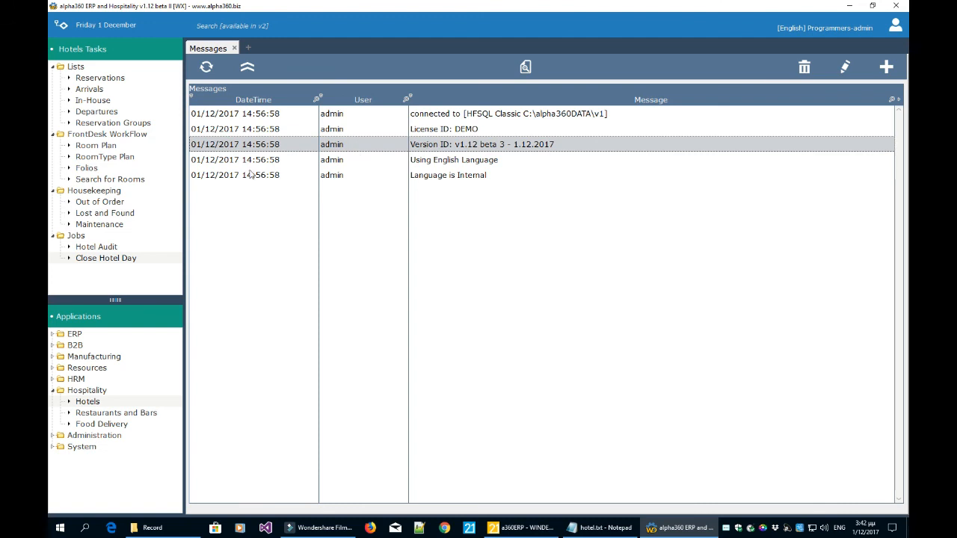
left_click(94, 171)
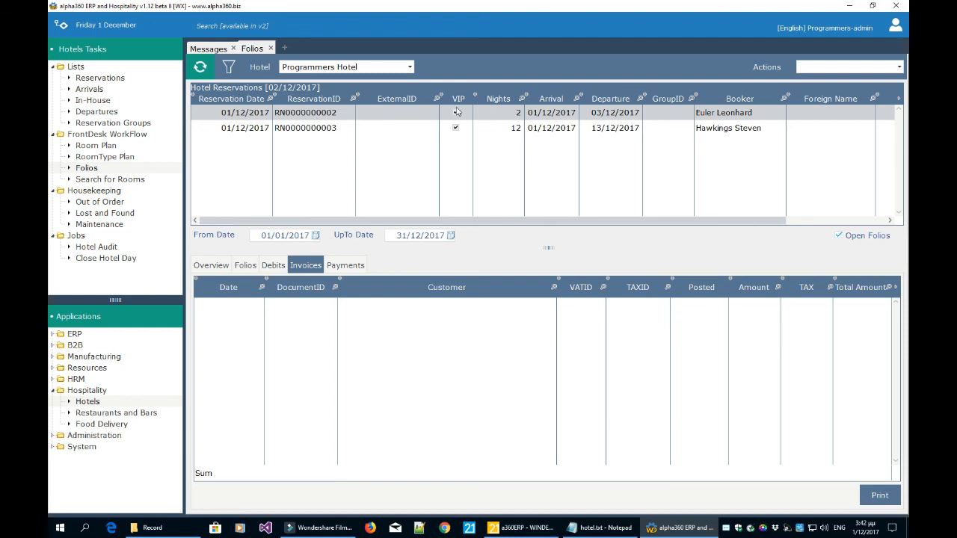
Open the reservation's Debits view and highlight room 102's Breakfast 12,00 € and Accomodation 48,00 € rows.
left_click(202, 267)
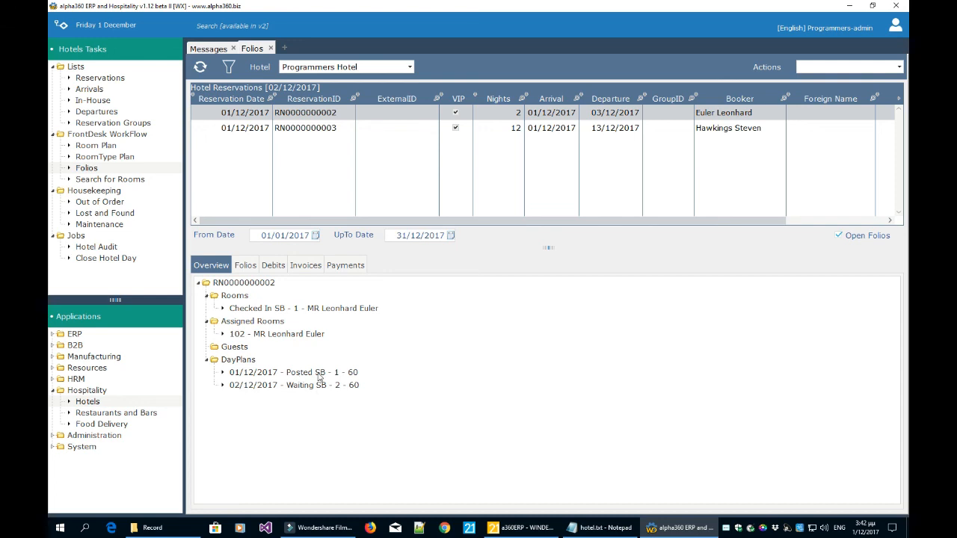
left_click(247, 266)
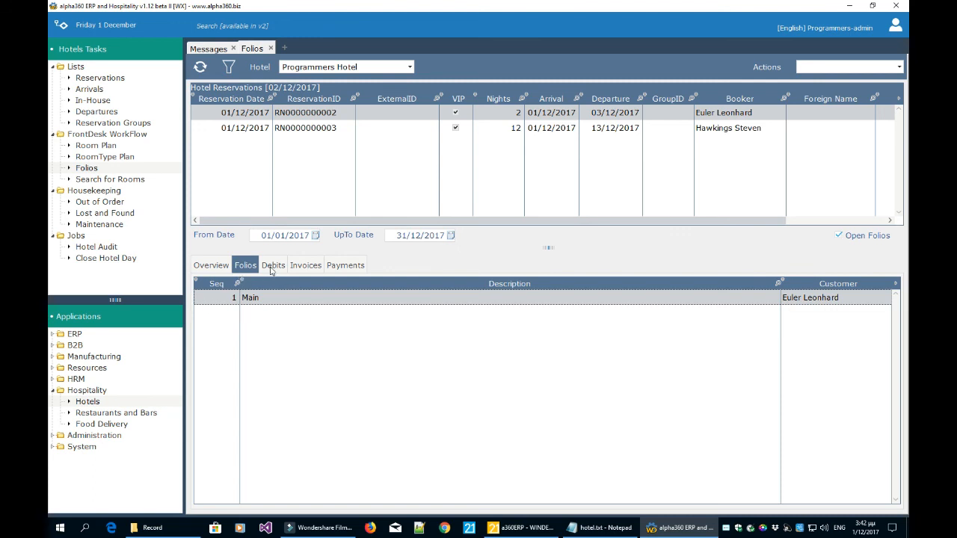
left_click(272, 267)
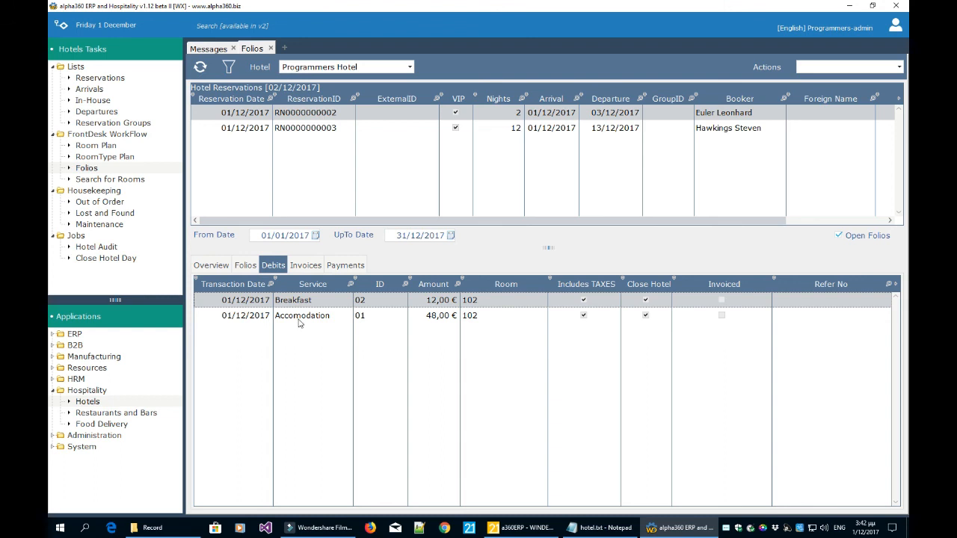
left_click(302, 315)
left_click(304, 301)
left_click(303, 315)
left_click(306, 300)
left_click(305, 316)
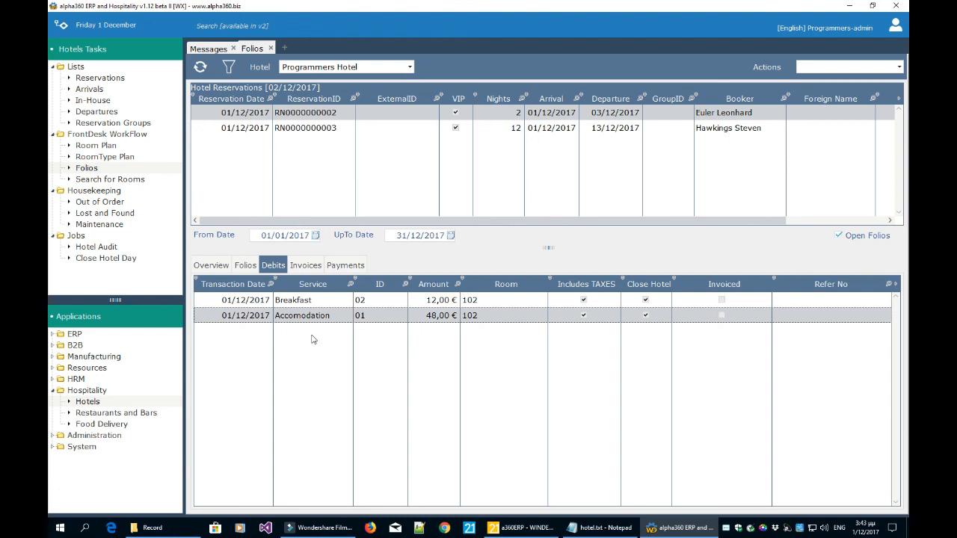
left_click(318, 303)
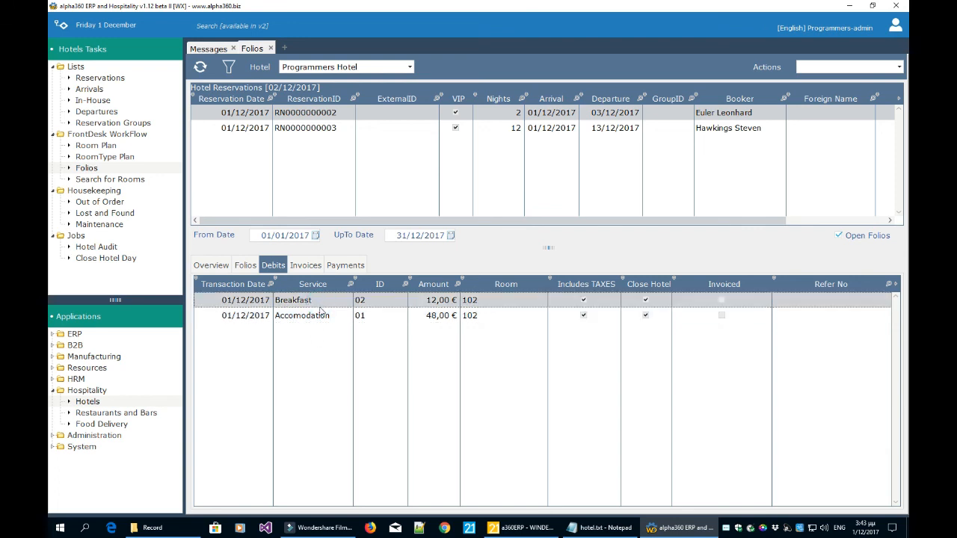
left_click(442, 317)
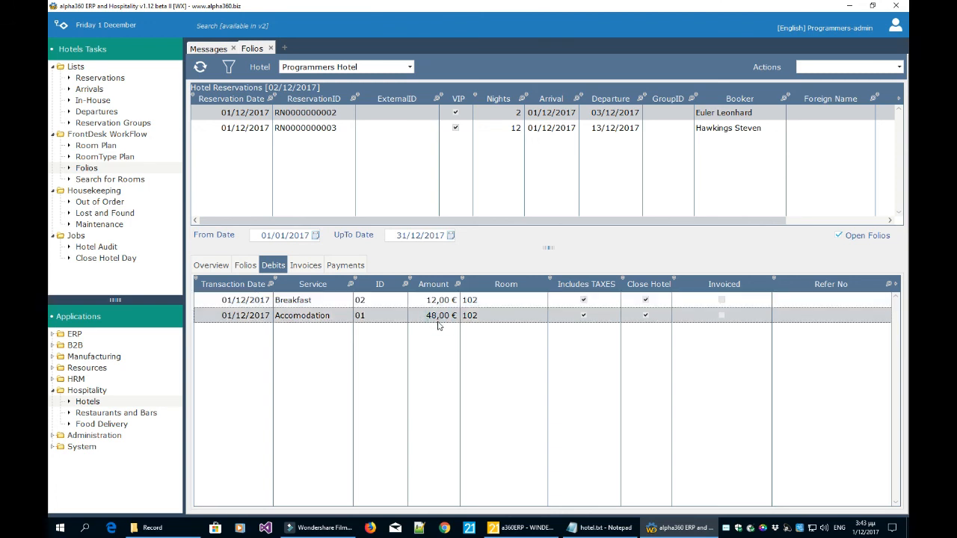
left_click(442, 302)
left_click(440, 317)
Review the room 102 reservation's Invoices and Payments lists.
left_click(733, 306)
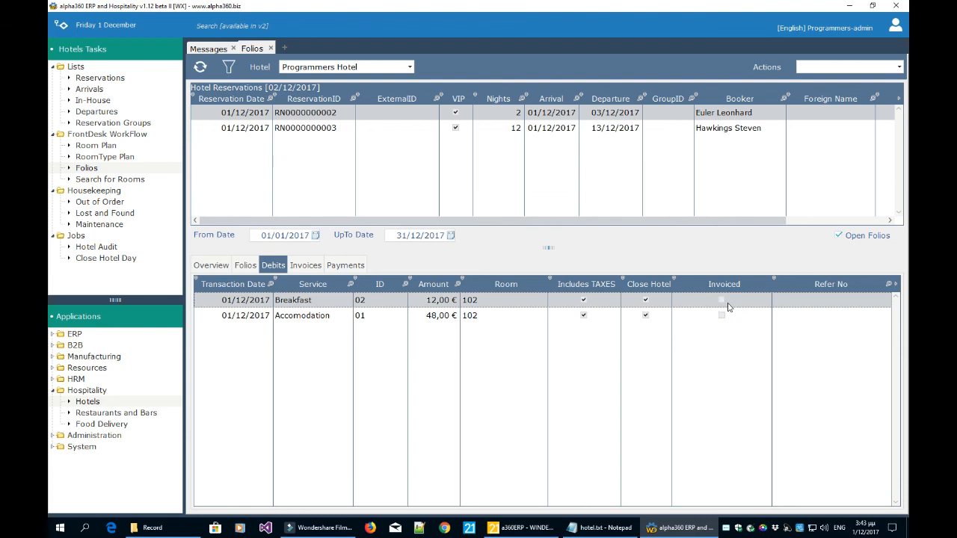
left_click(307, 267)
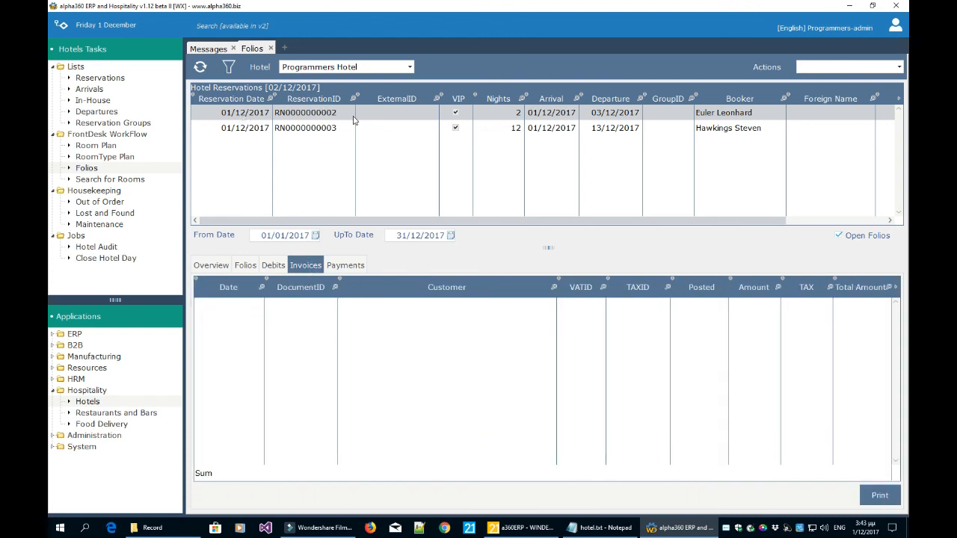
left_click(343, 269)
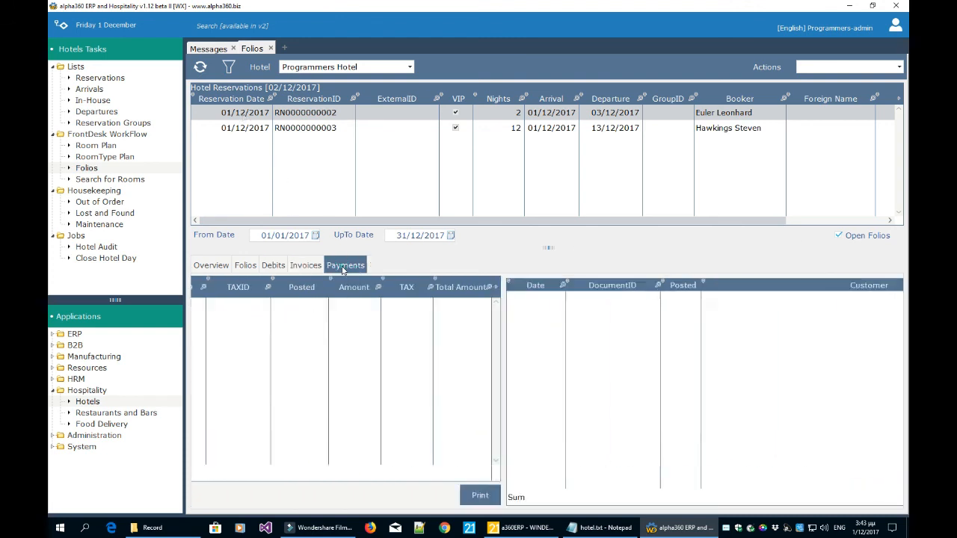
left_click(302, 270)
left_click(345, 269)
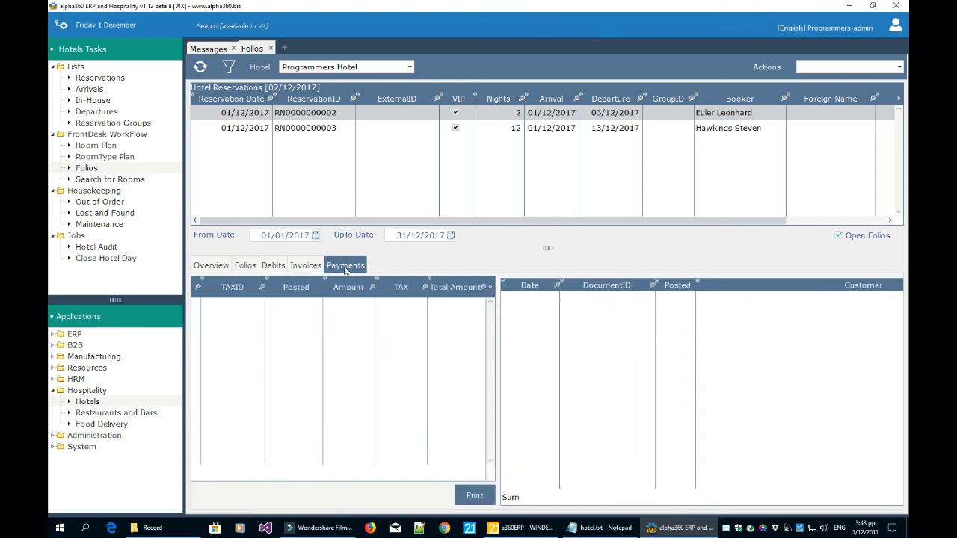
left_click(305, 269)
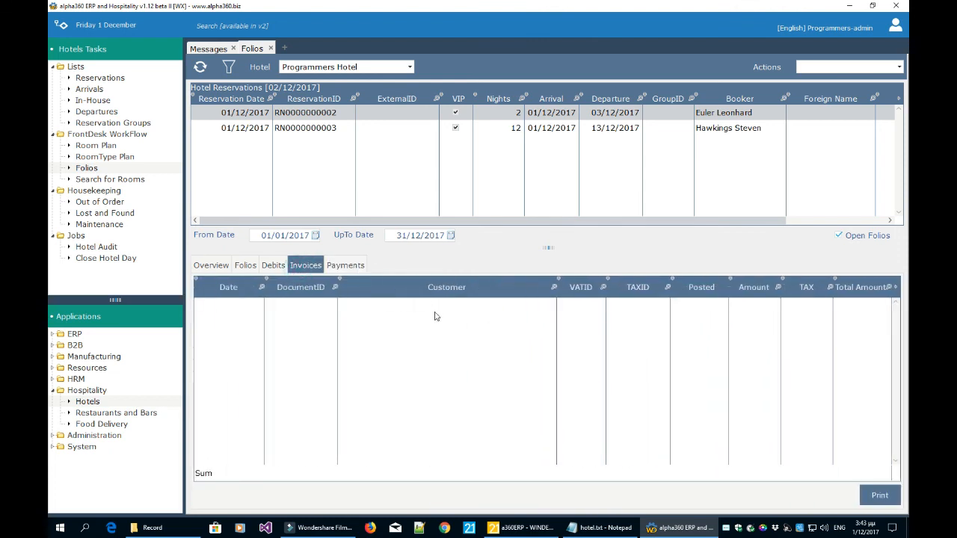
left_click(276, 267)
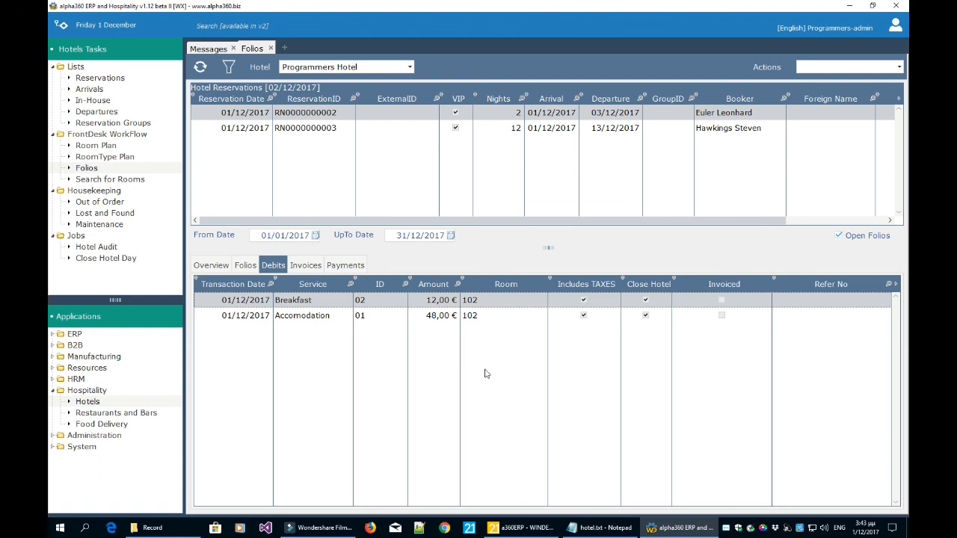
left_click(573, 130)
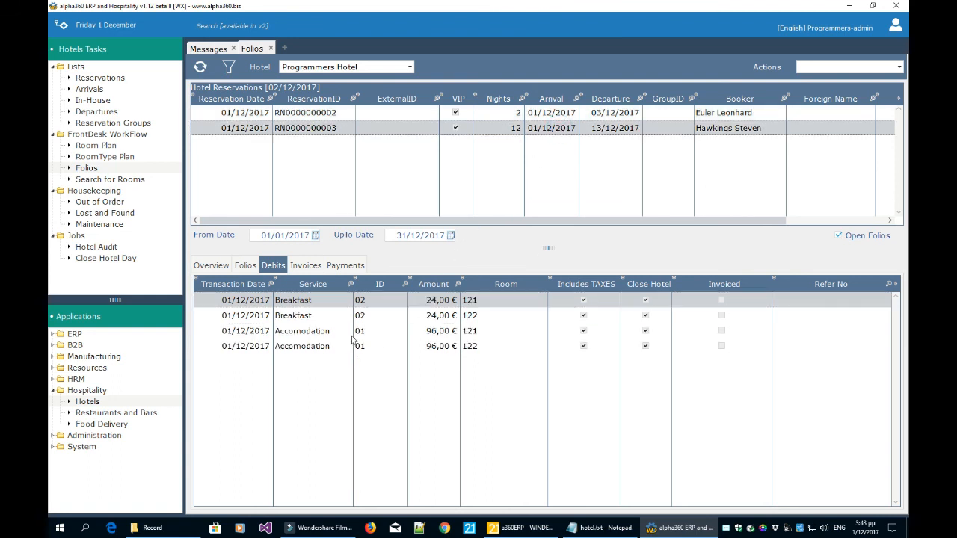
left_click(377, 317)
left_click(375, 332)
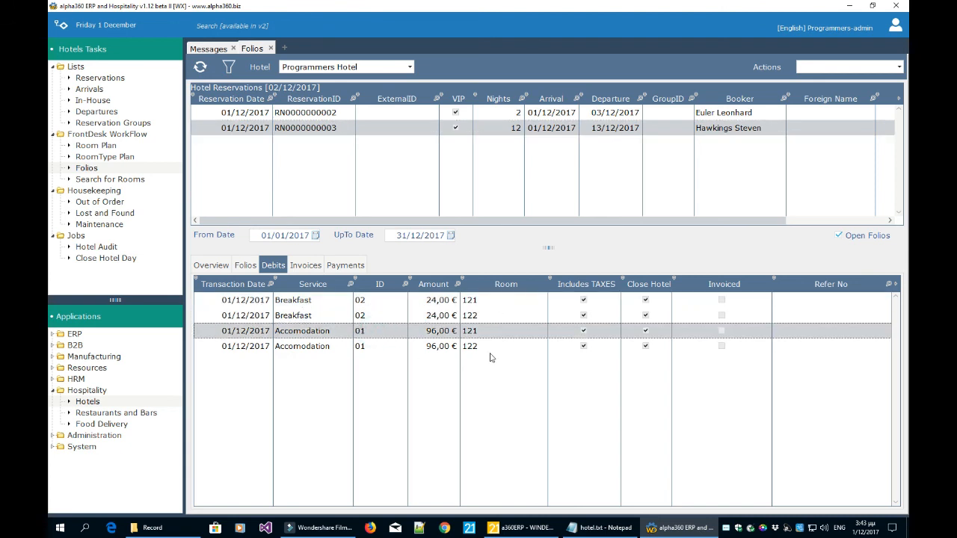
left_click(270, 49)
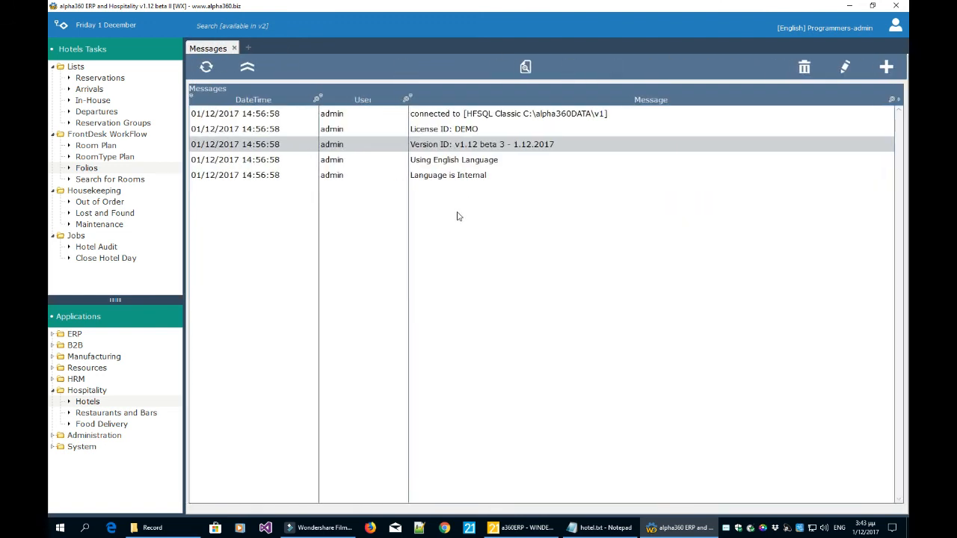
Open the Room Plan, select Euler's room 102 booking, and show plan settings (30 days, width 120, height 80).
left_click(106, 148)
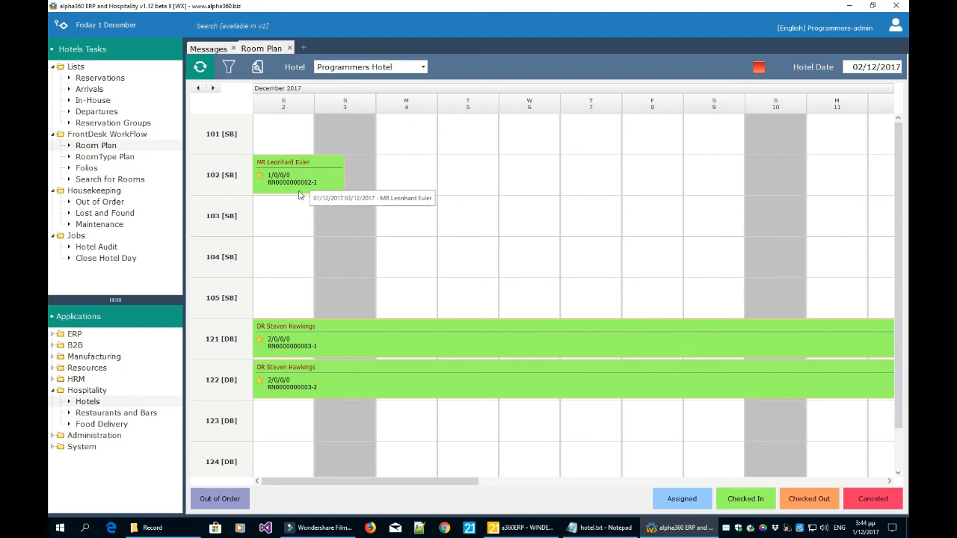
left_click(320, 184)
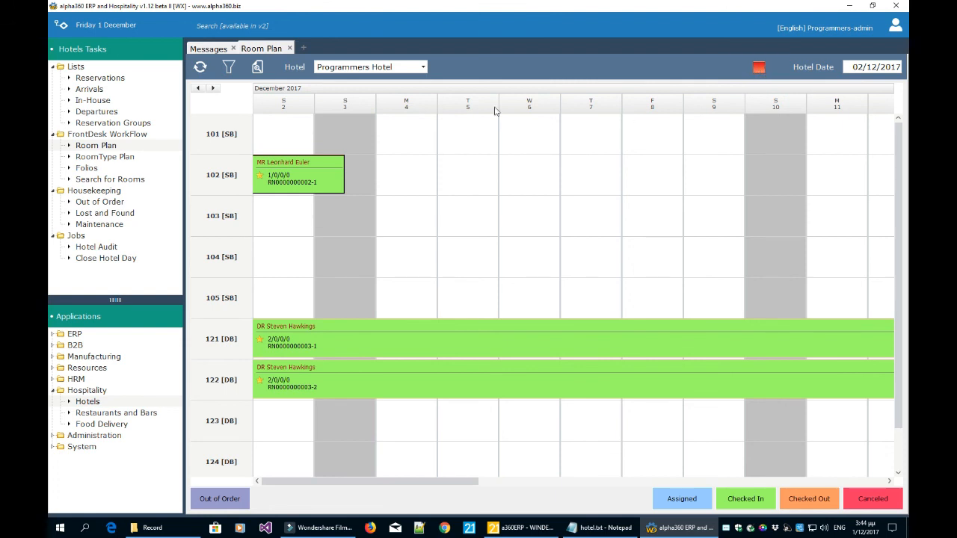
left_click(230, 69)
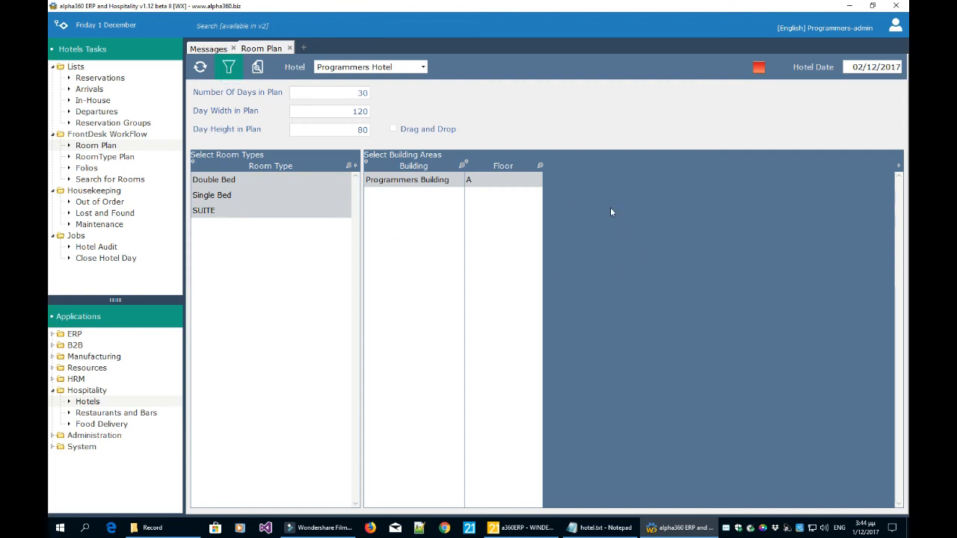
Enable Drag and Drop and move Euler's booking from room 102 to room 103, confirming Yes.
left_click(394, 130)
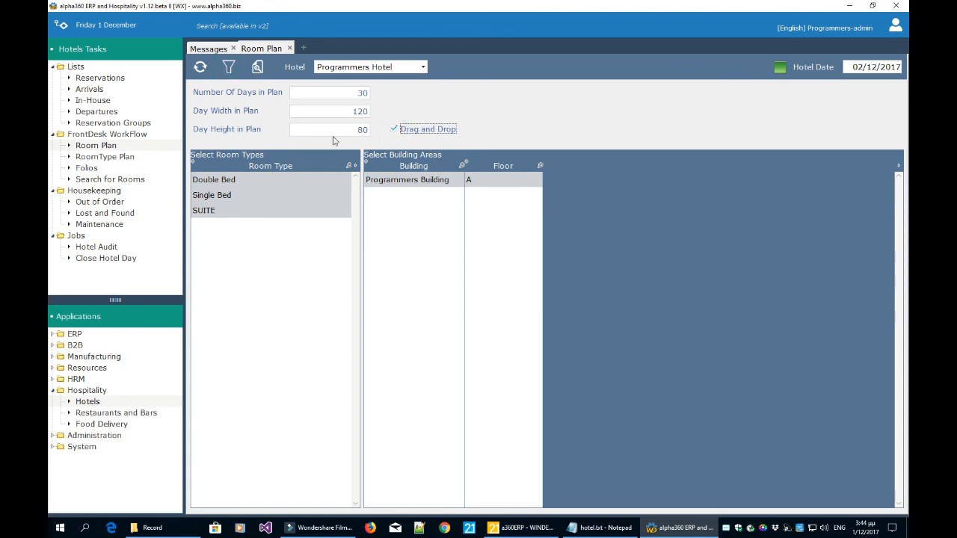
left_click(228, 68)
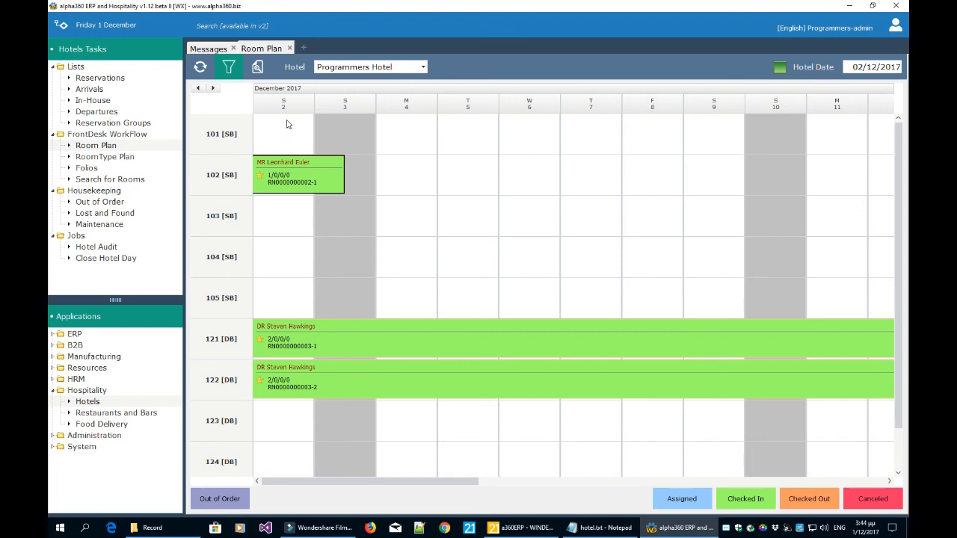
left_click(282, 180)
left_click_drag(287, 183, 601, 227)
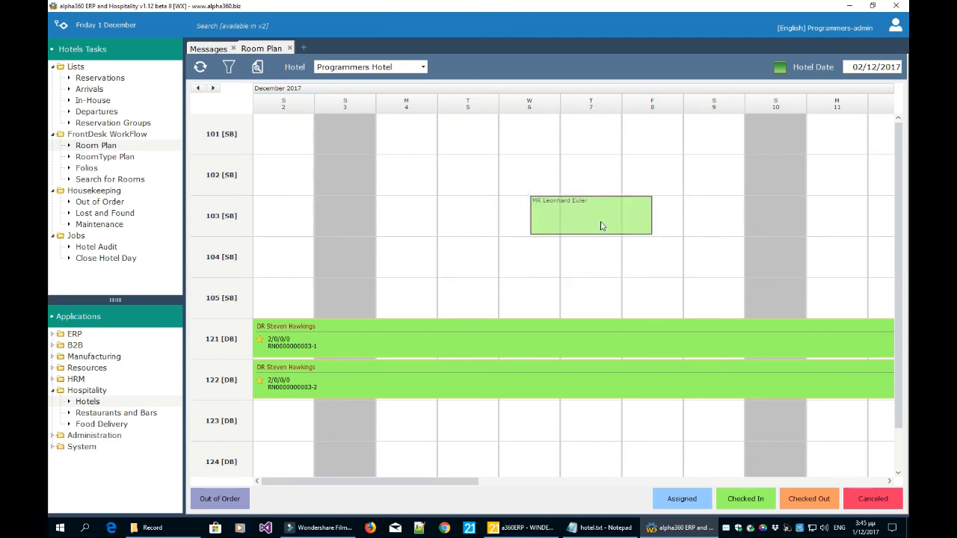
left_click_drag(600, 226, 601, 228)
left_click(501, 300)
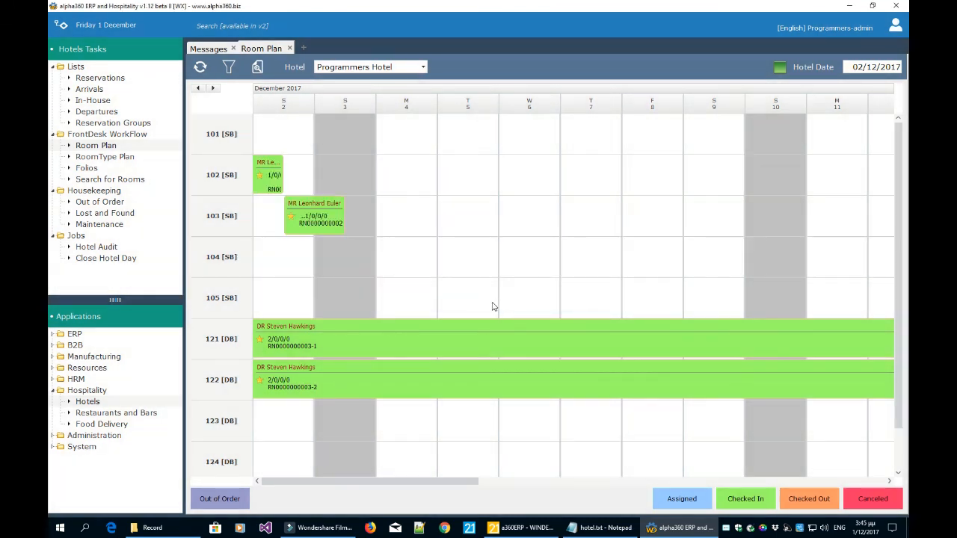
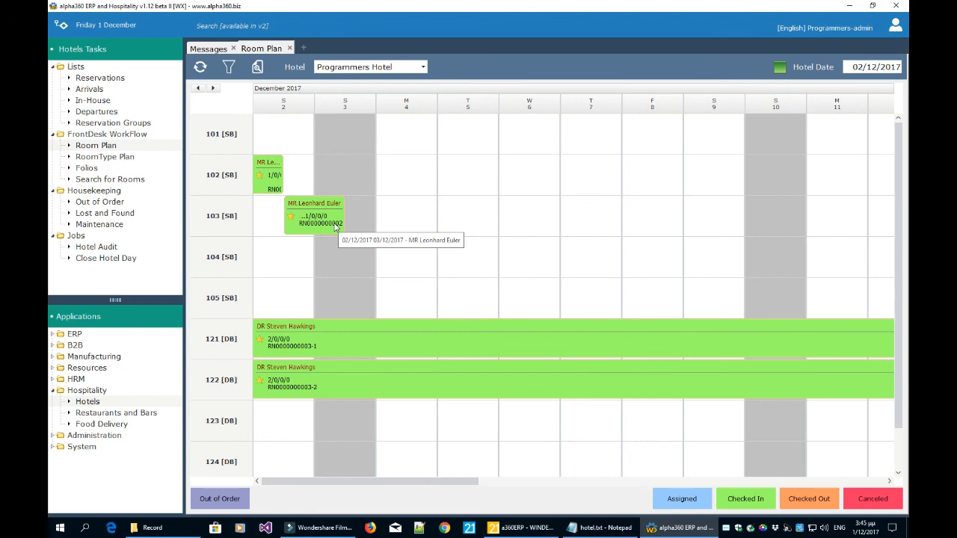
Run the hotel closing check and close the hotel day, advancing the hotel date to 03/12/2017.
left_click(424, 222)
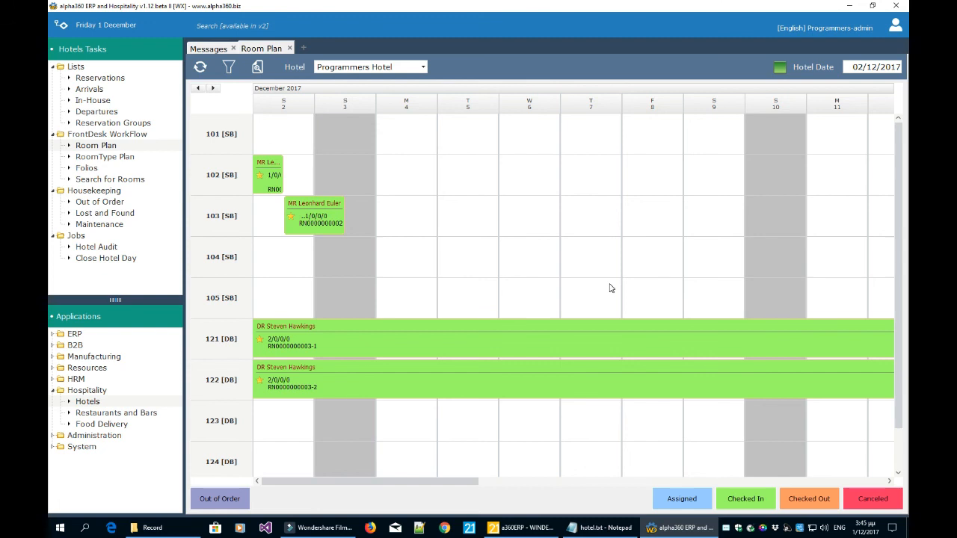
left_click(130, 259)
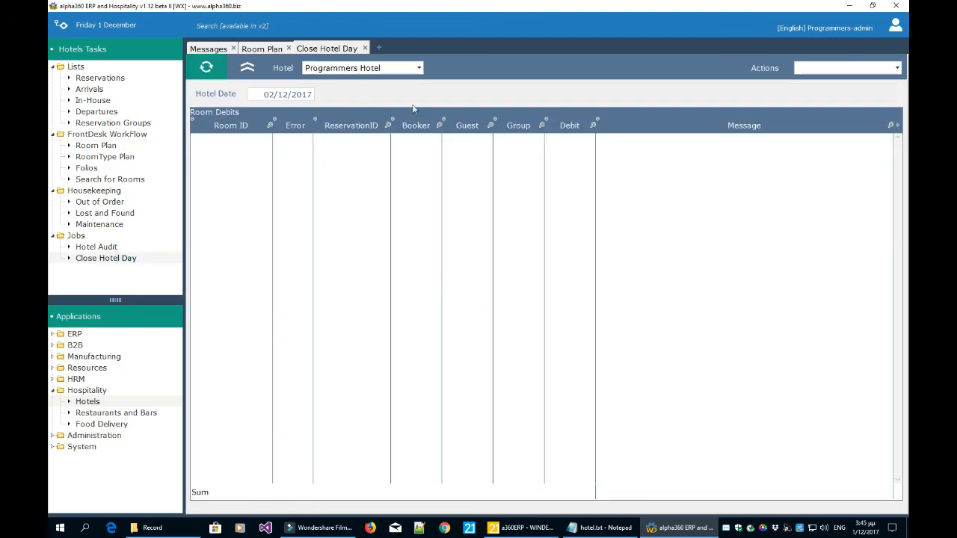
left_click(824, 67)
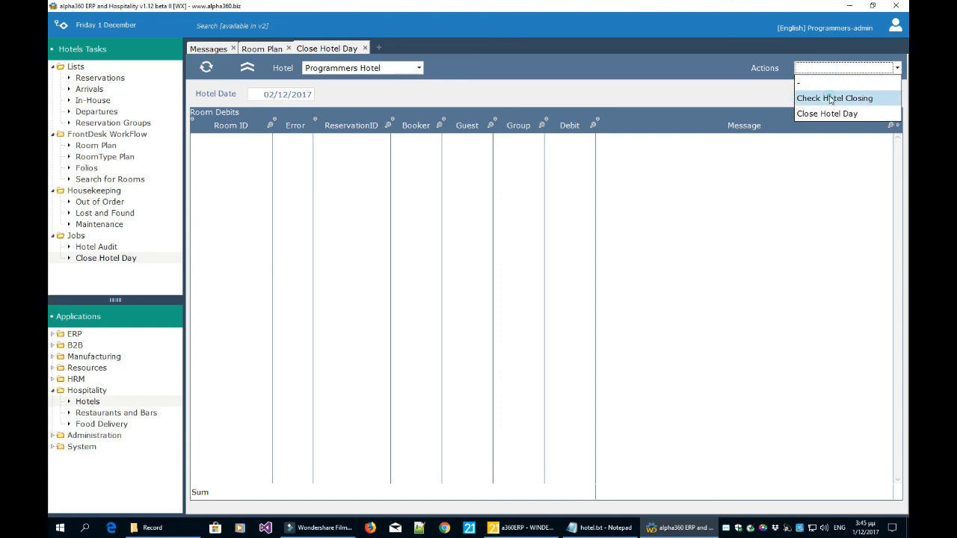
left_click(831, 96)
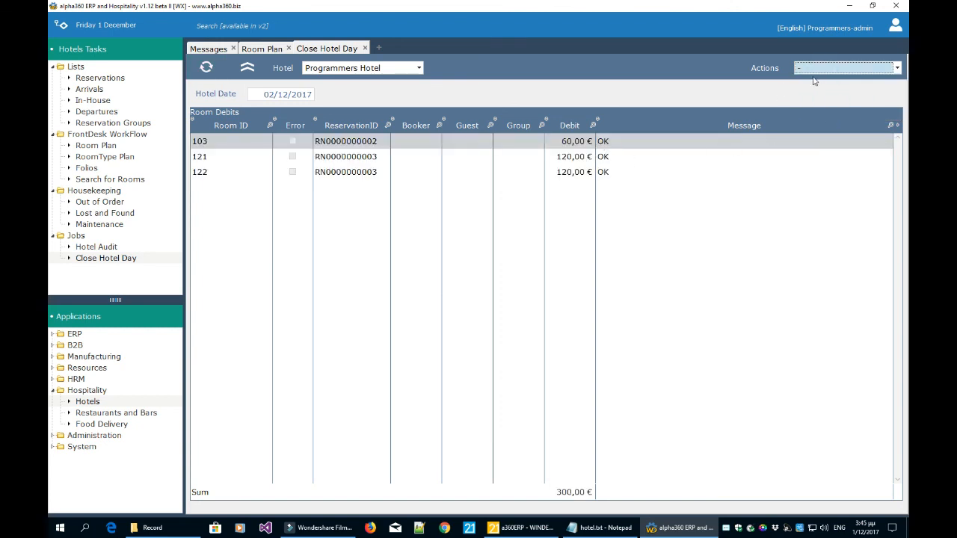
left_click(819, 72)
left_click(823, 113)
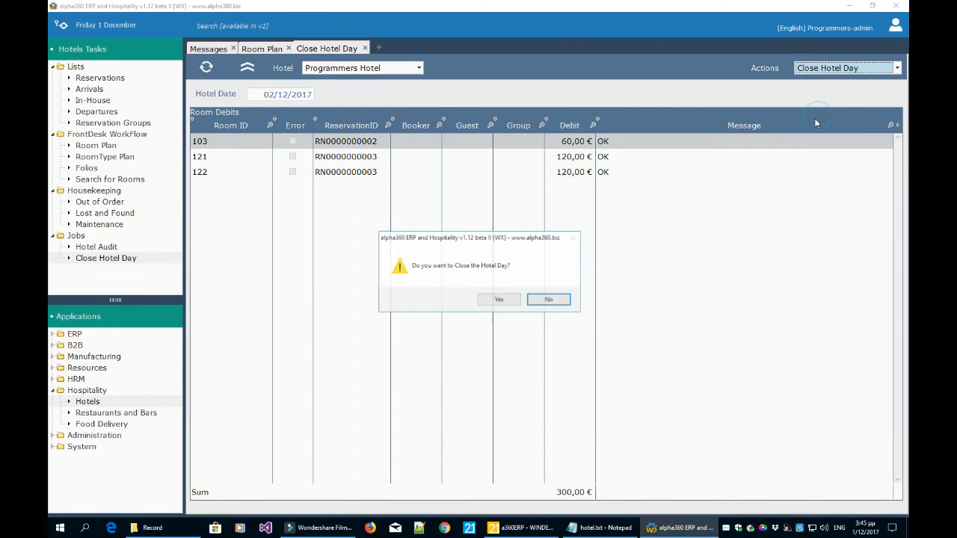
left_click(498, 300)
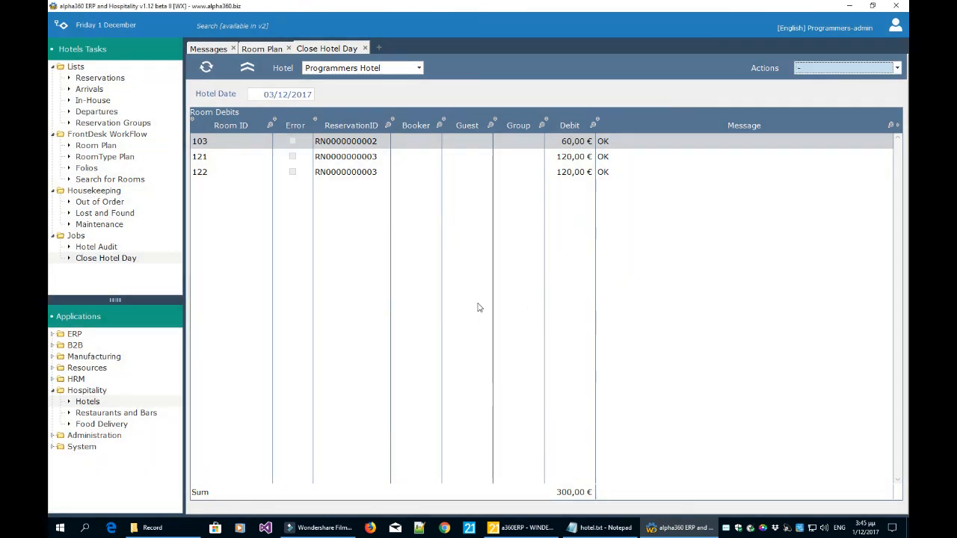
left_click(365, 48)
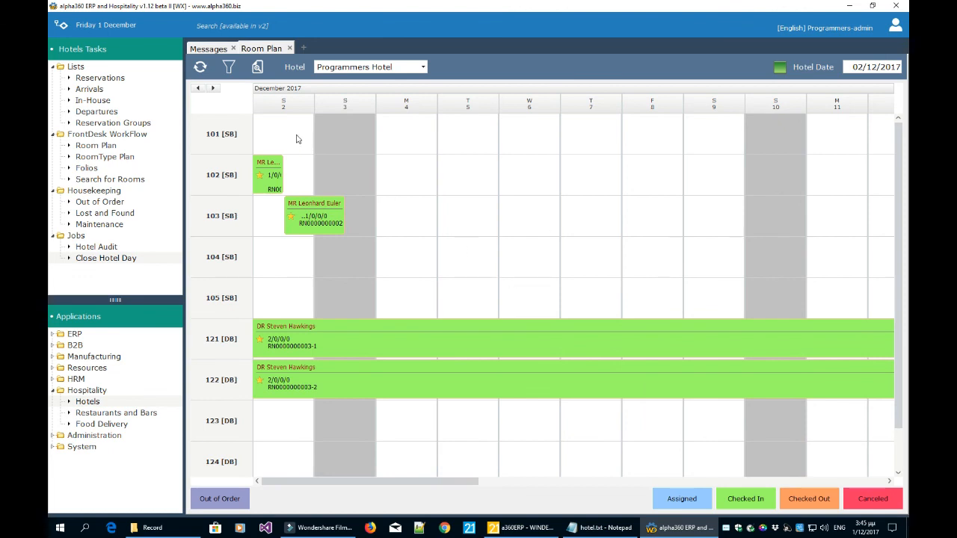
Reload the Programmers Hotel Room Plan and scroll it to late November through 2 December.
left_click(200, 67)
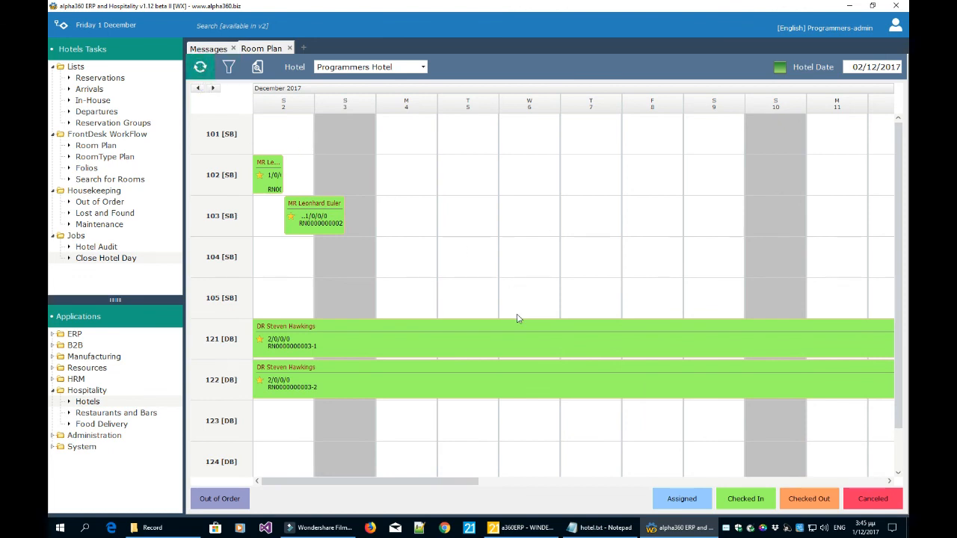
left_click(381, 67)
left_click(380, 81)
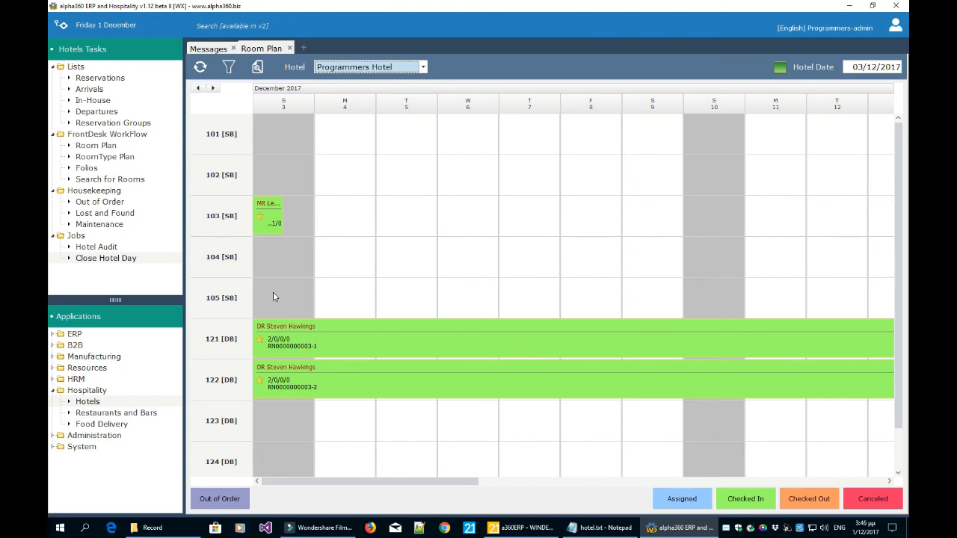
mouse_move(269, 222)
left_click(198, 88)
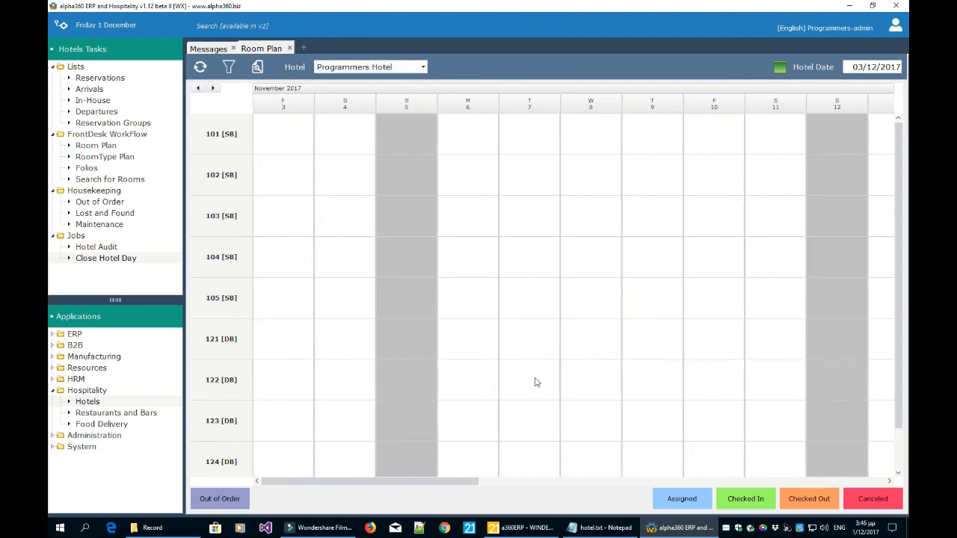
left_click_drag(472, 483, 898, 483)
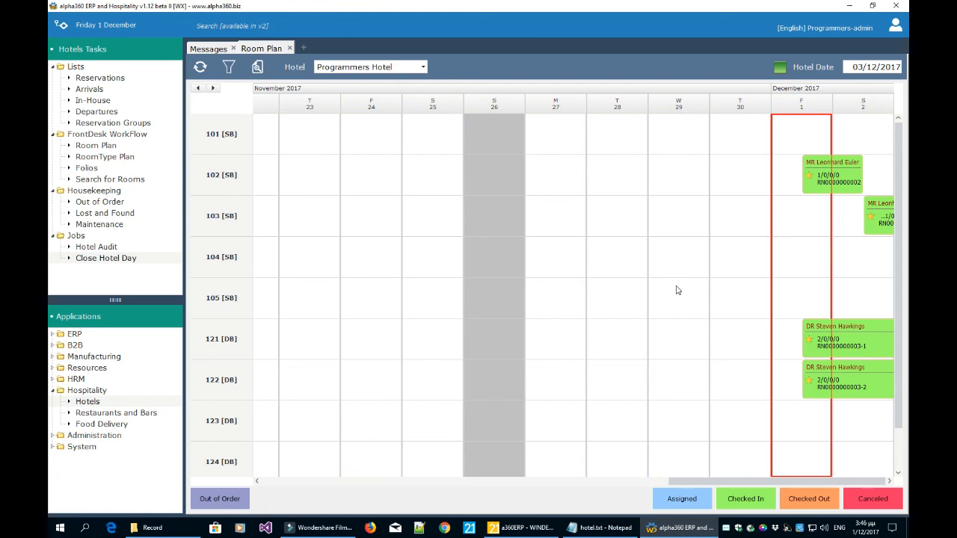
Reopen the Room Plan, step back to 1 December, and open the Departures list.
left_click(291, 49)
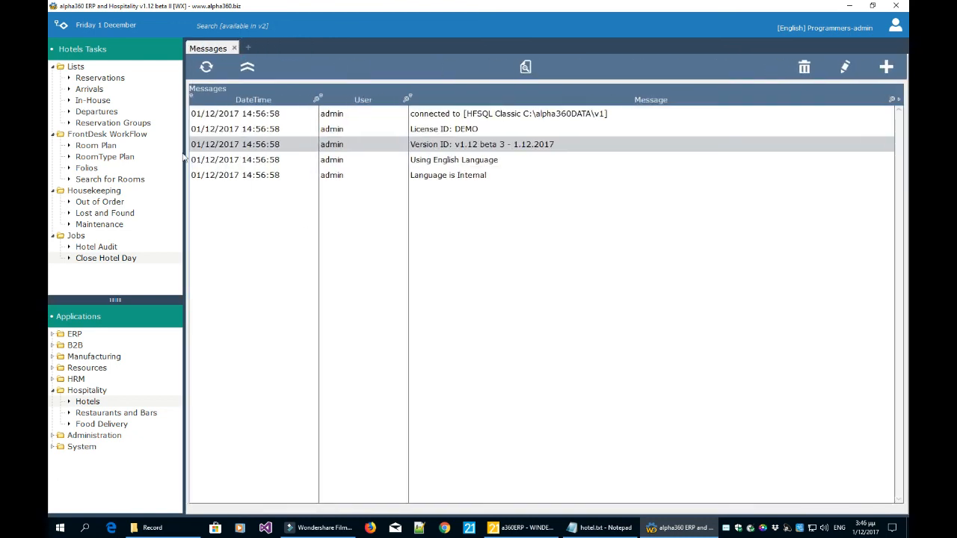
left_click(109, 146)
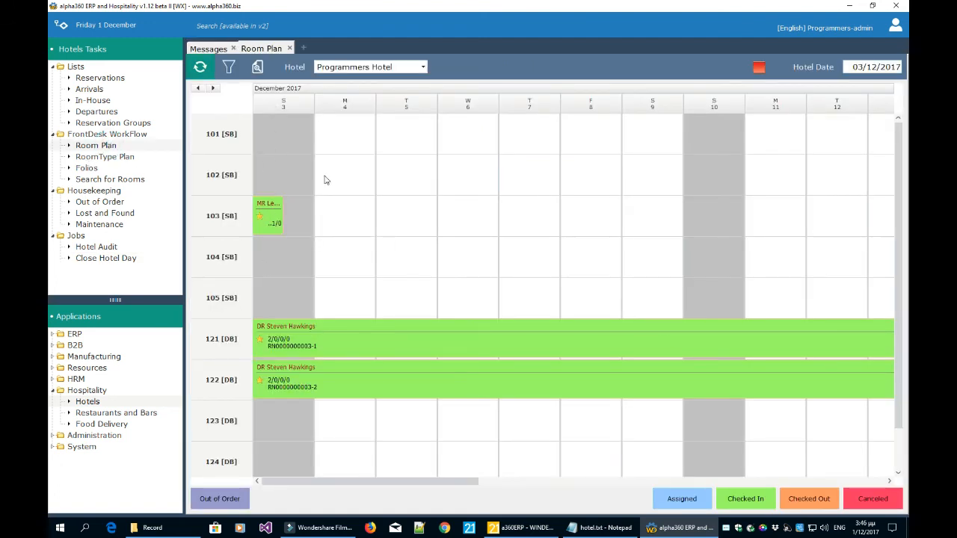
left_click(257, 68)
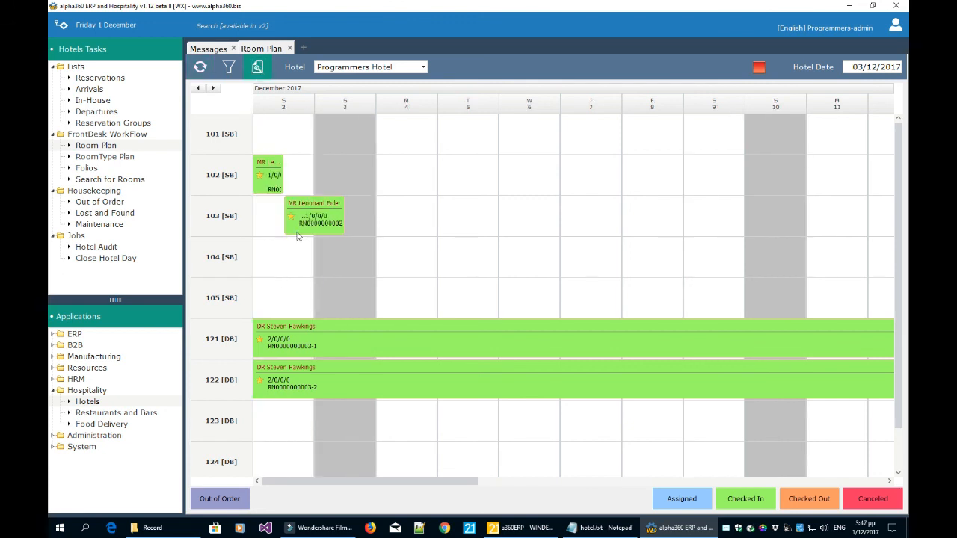
left_click(257, 68)
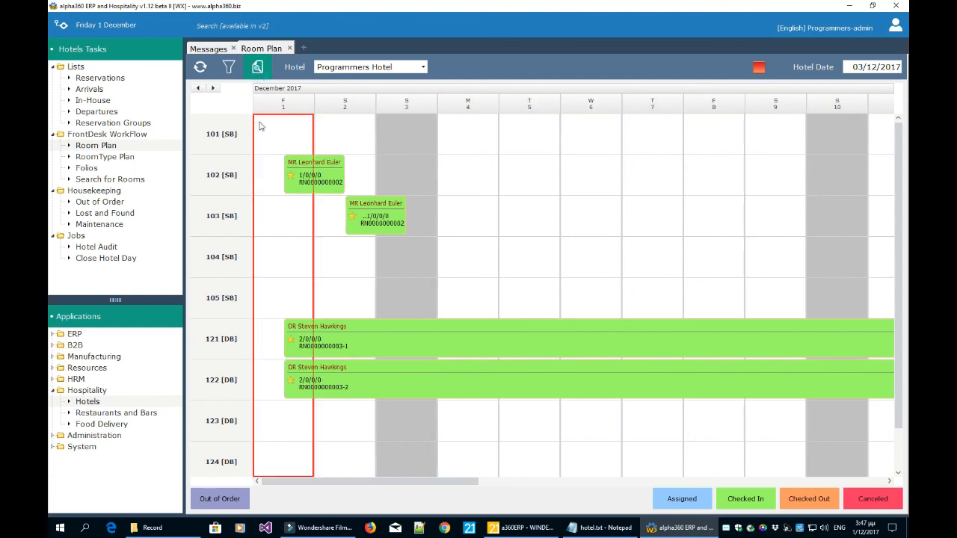
left_click(257, 67)
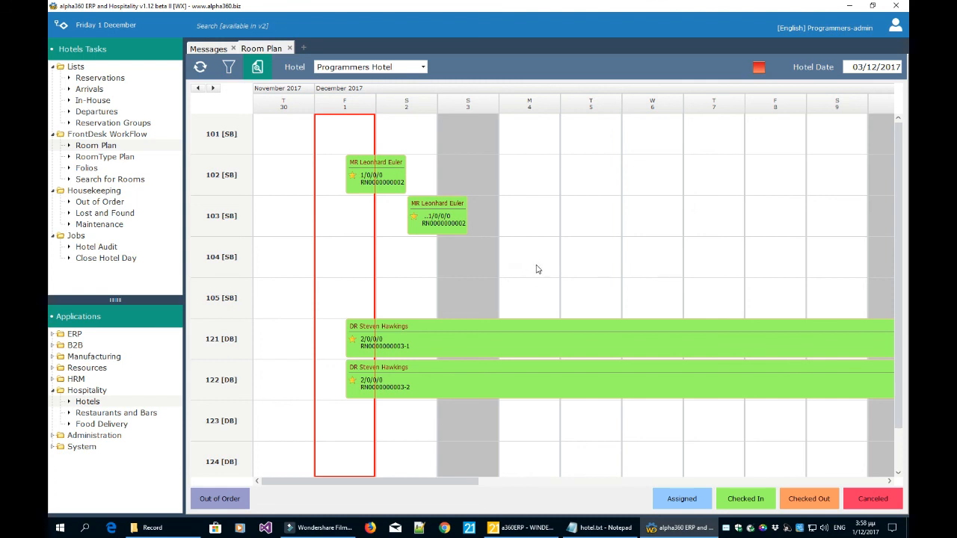
left_click(103, 113)
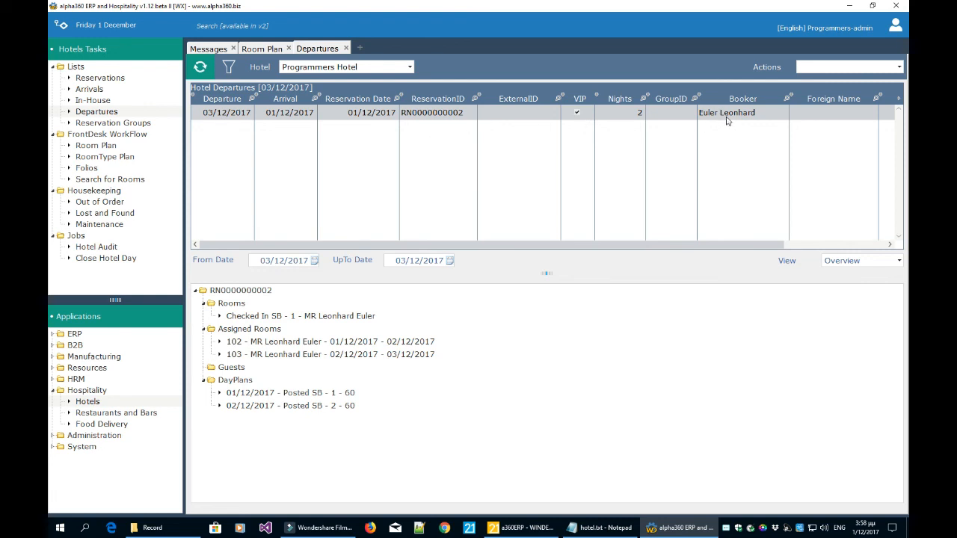
left_click(809, 66)
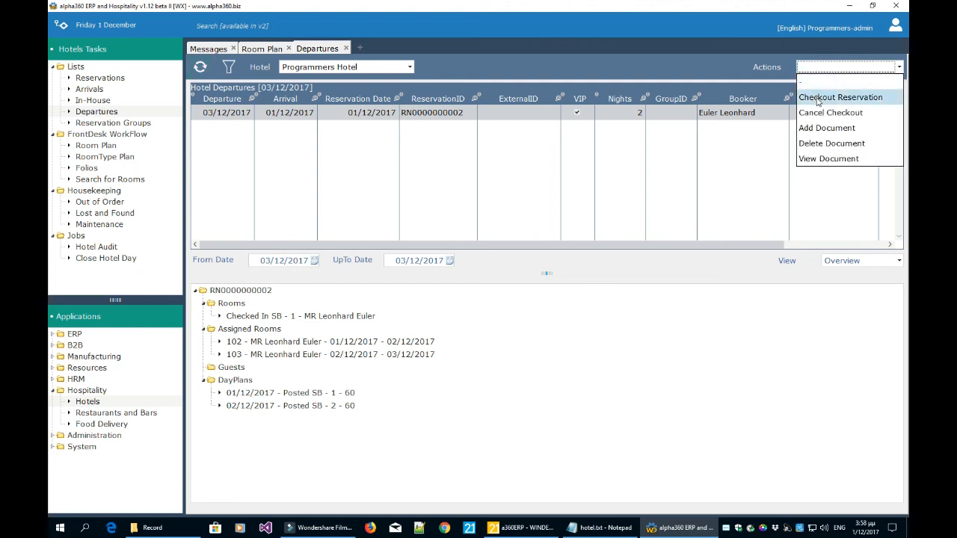
left_click(525, 43)
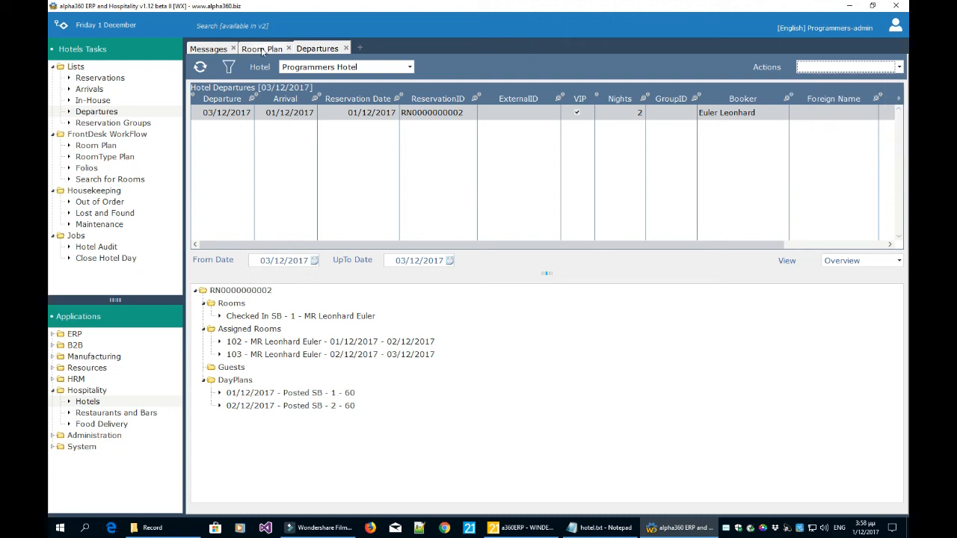
left_click(268, 47)
double_click(443, 217)
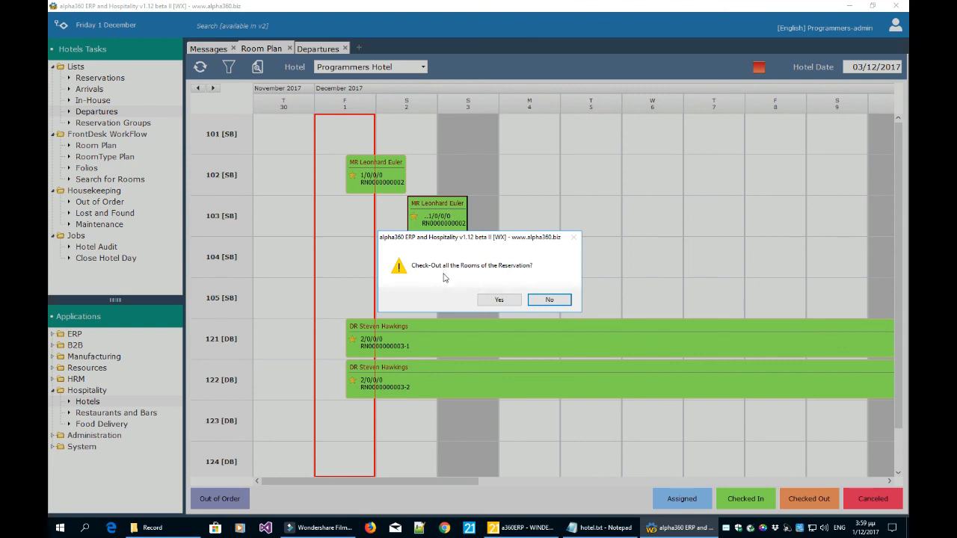
left_click(544, 299)
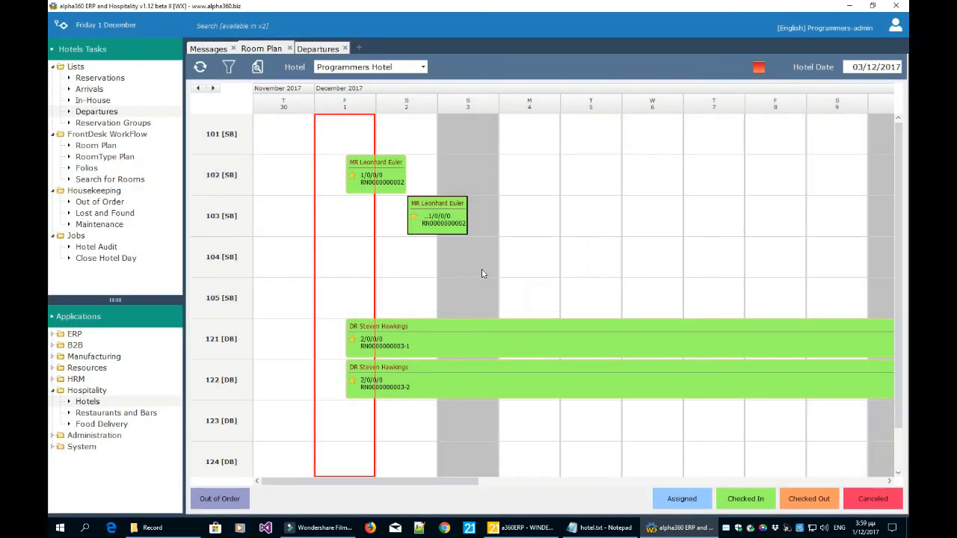
left_click(321, 50)
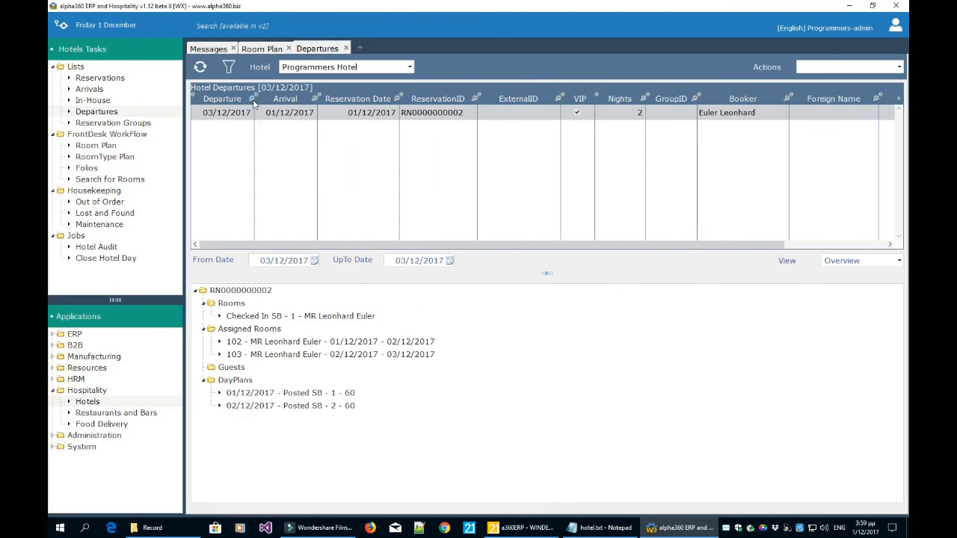
left_click(825, 67)
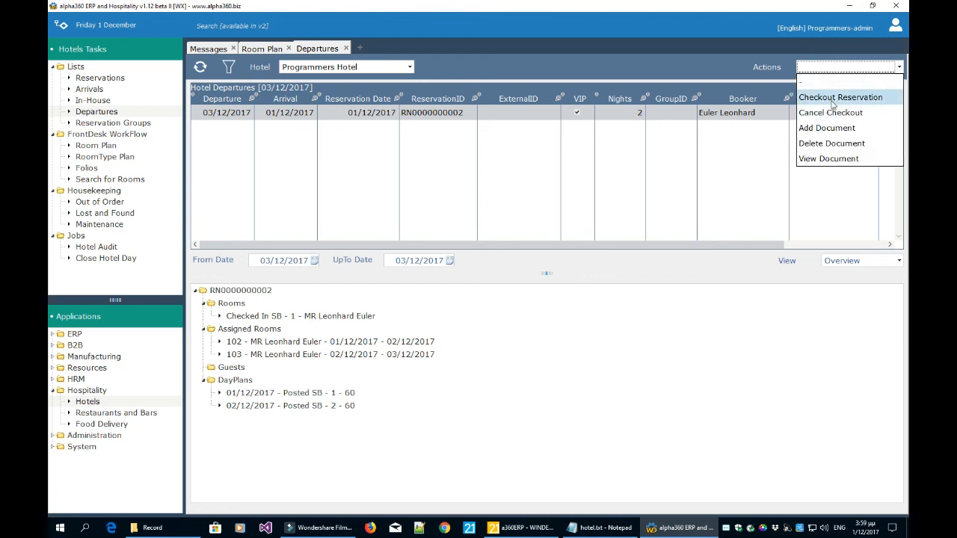
left_click(832, 99)
left_click(499, 300)
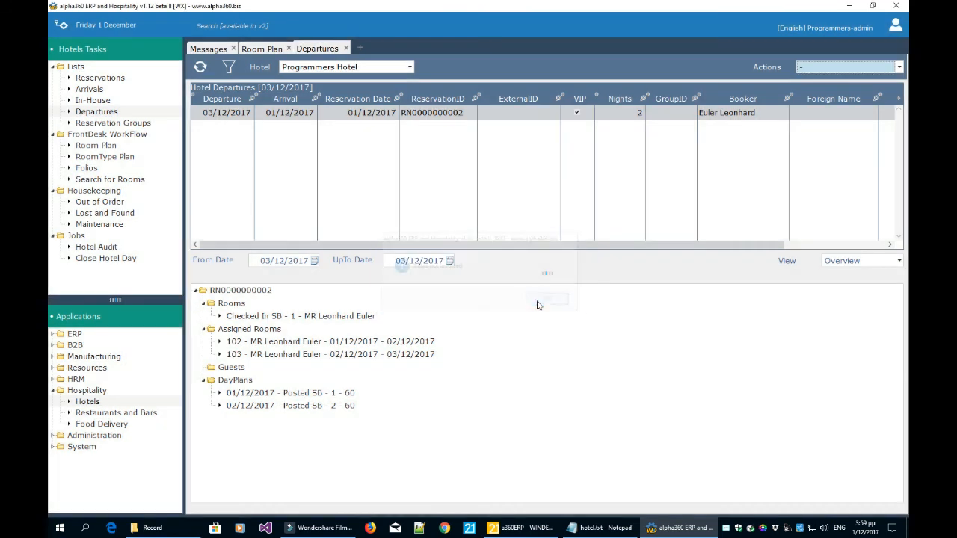
left_click(549, 300)
left_click(117, 78)
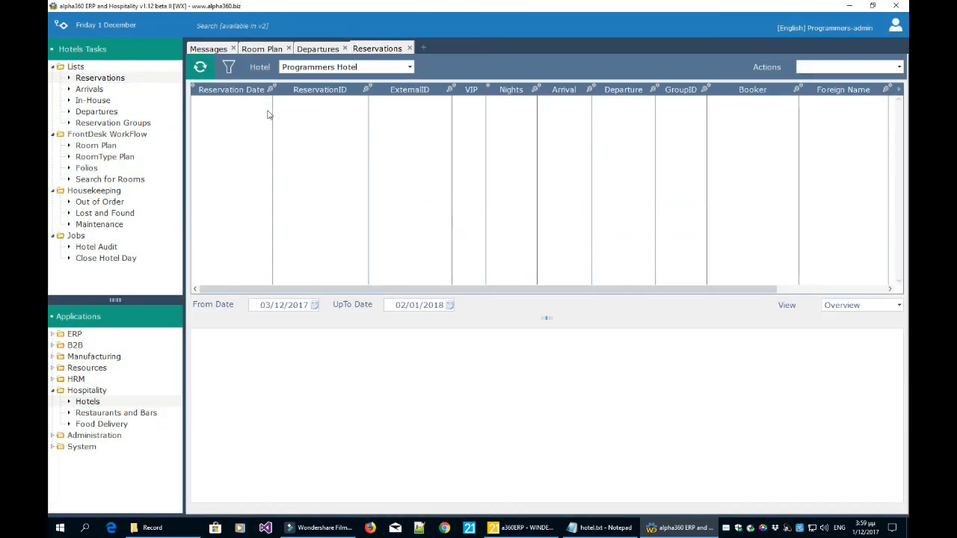
left_click(315, 305)
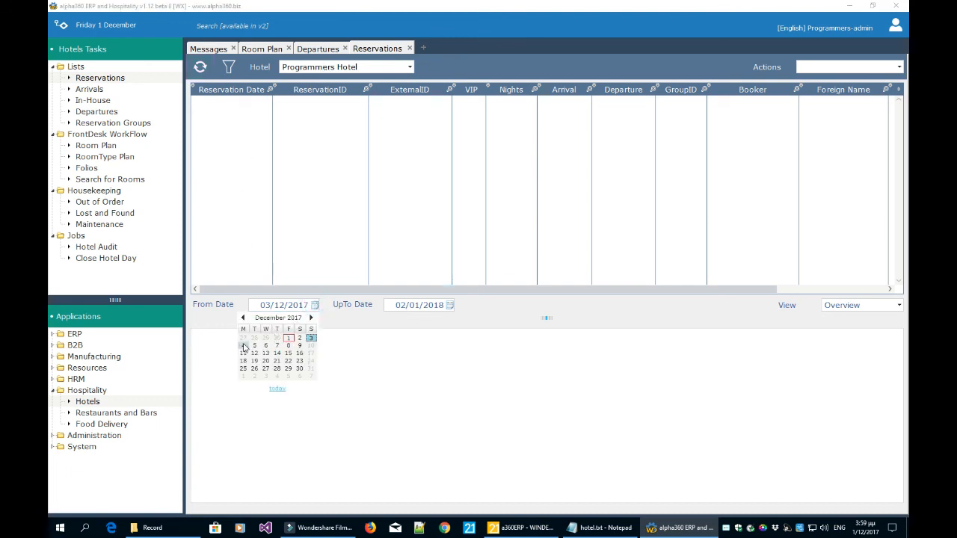
left_click(289, 337)
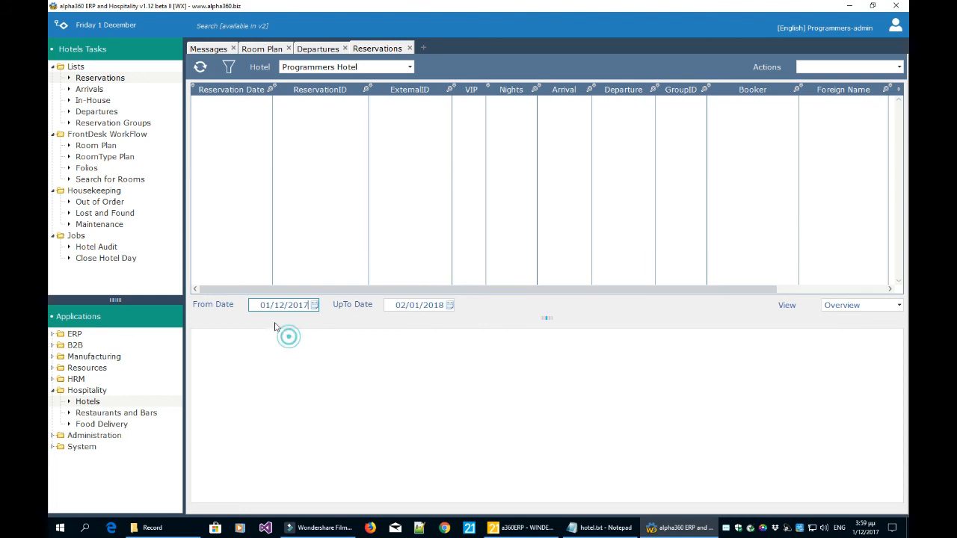
left_click(200, 67)
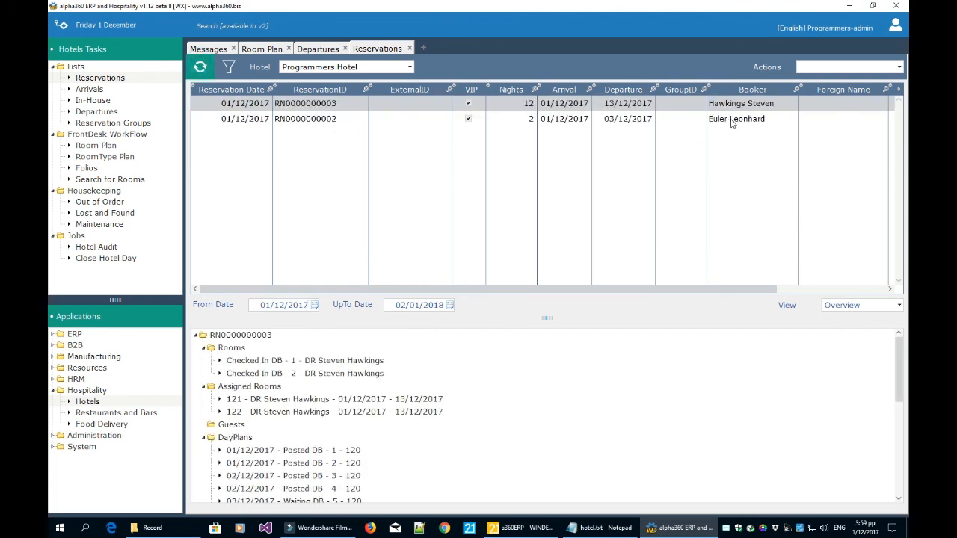
left_click(732, 121)
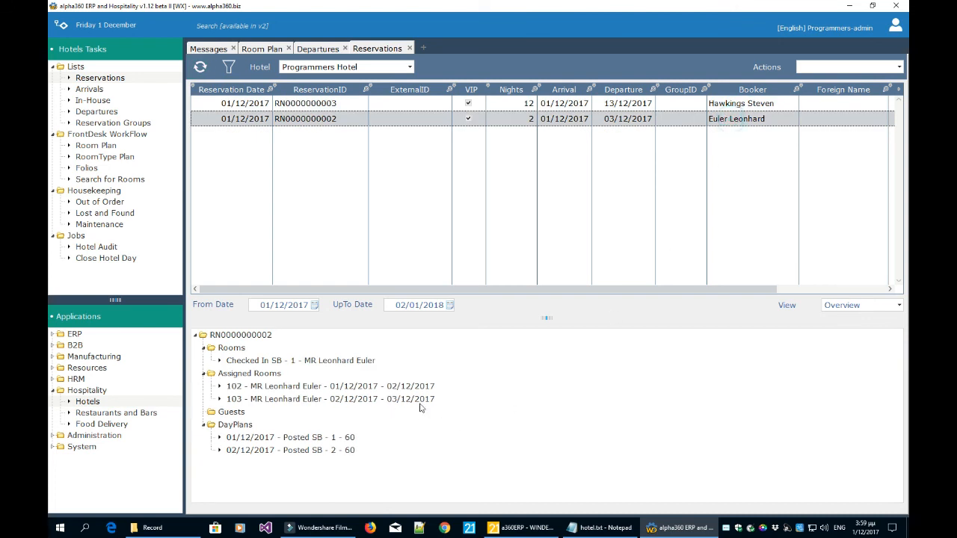
left_click(855, 305)
left_click(88, 170)
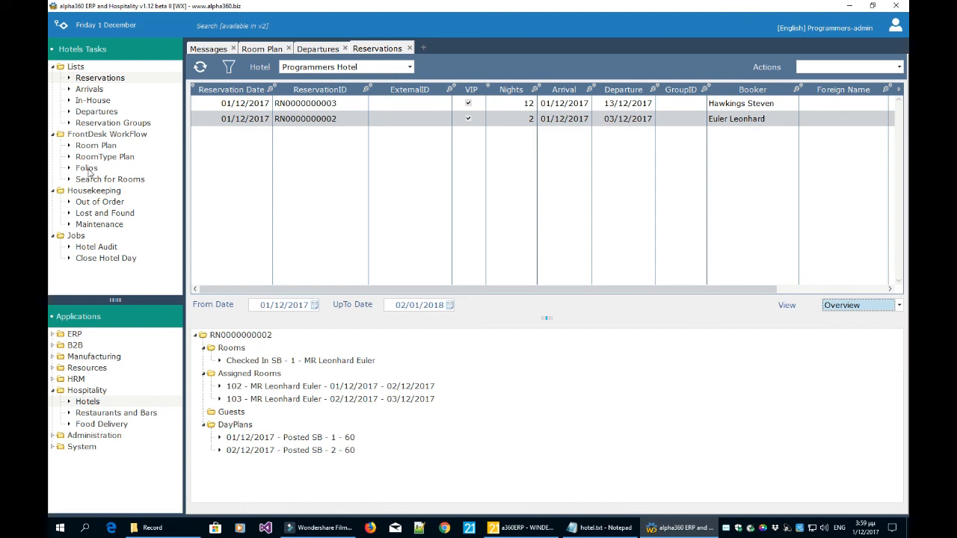
Open Folios to review the four uninvoiced room 102 and 103 debits (breakfast 12,00 €, accommodation 48,00 €).
left_click(86, 168)
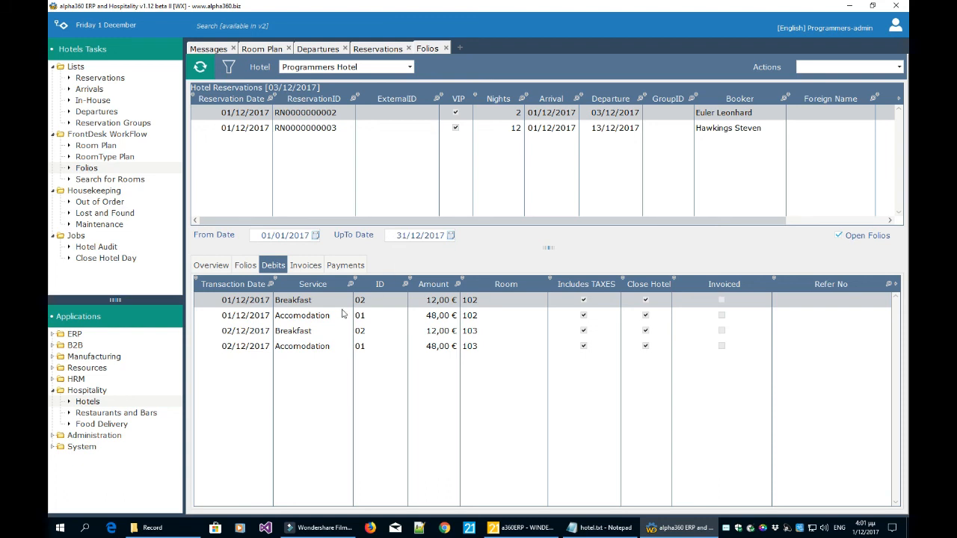
left_click(819, 69)
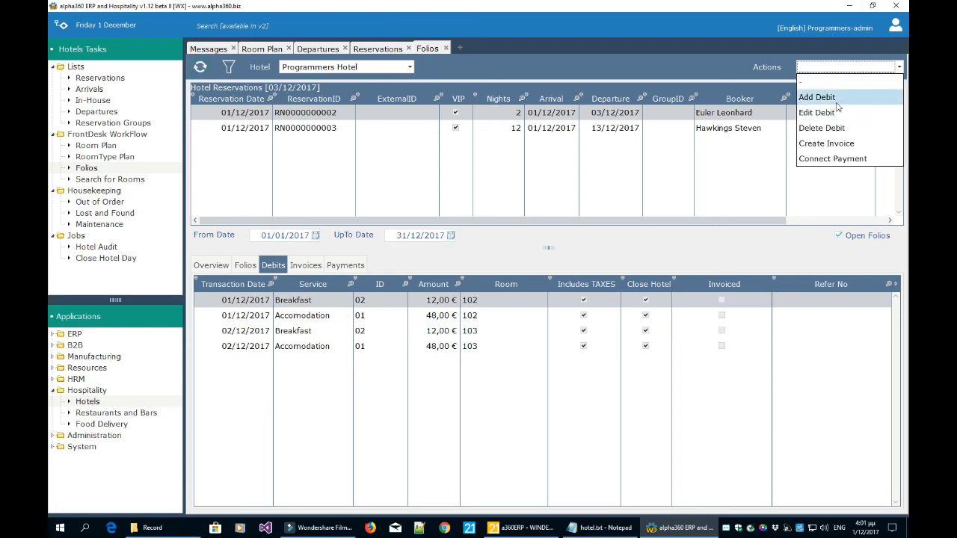
Fill in a Breakfast debit: description 'a breakfast', reference 1234, amount 12, for the room 103 stay.
left_click(834, 99)
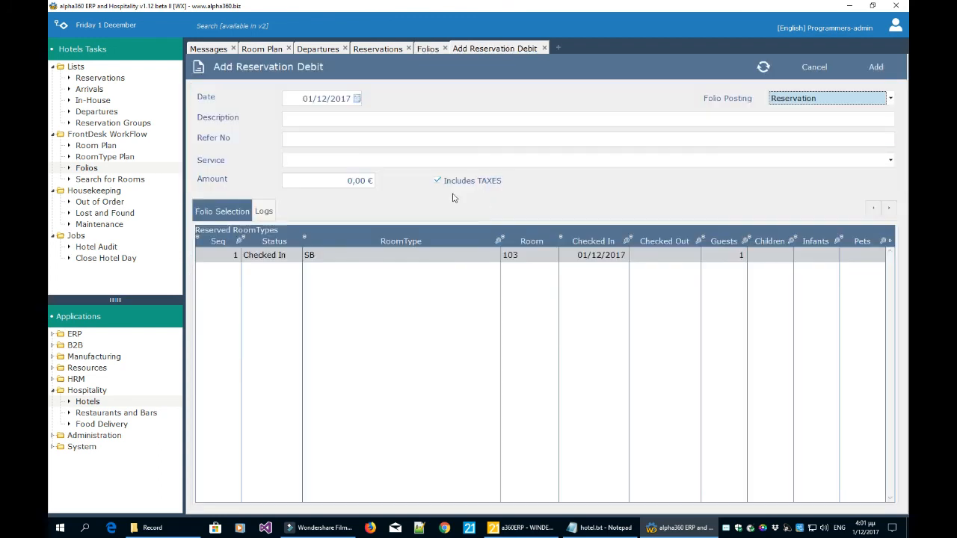
left_click(312, 165)
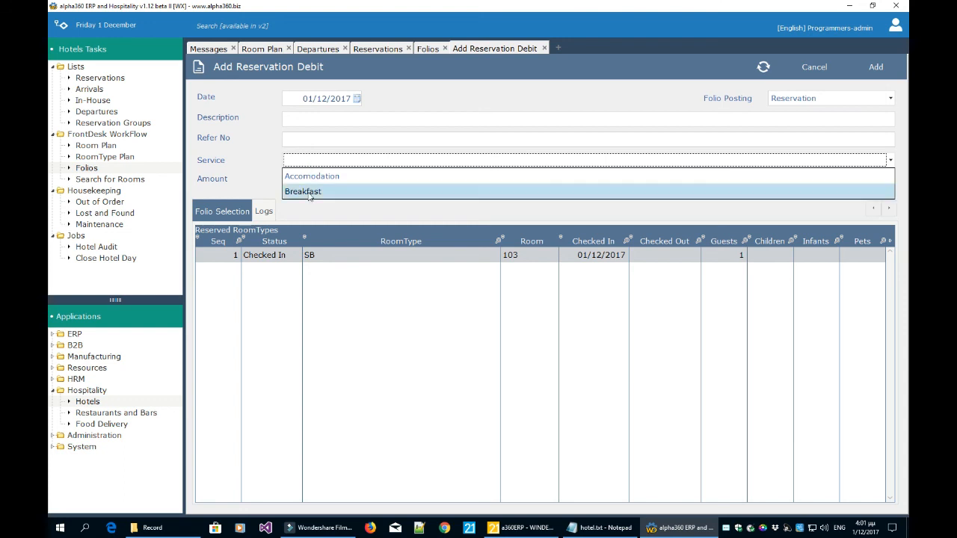
left_click(309, 194)
left_click(312, 119)
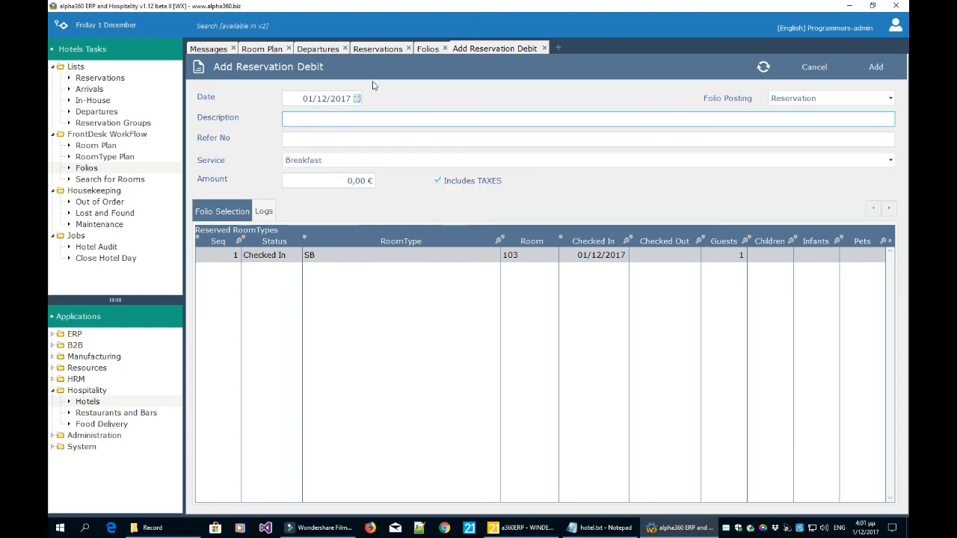
type("a breakfast")
key("Tab")
type("1234")
left_click(326, 180)
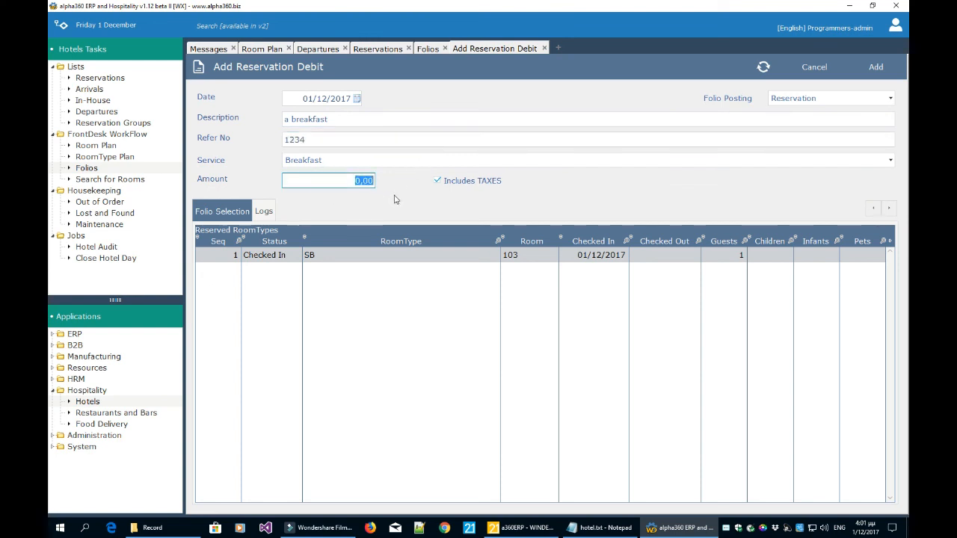
type("12")
key("Tab")
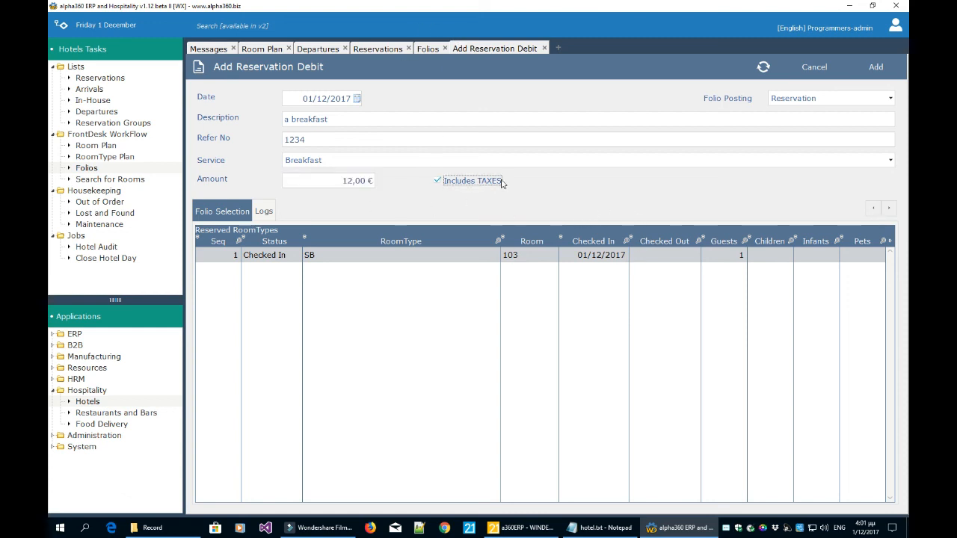
left_click(345, 261)
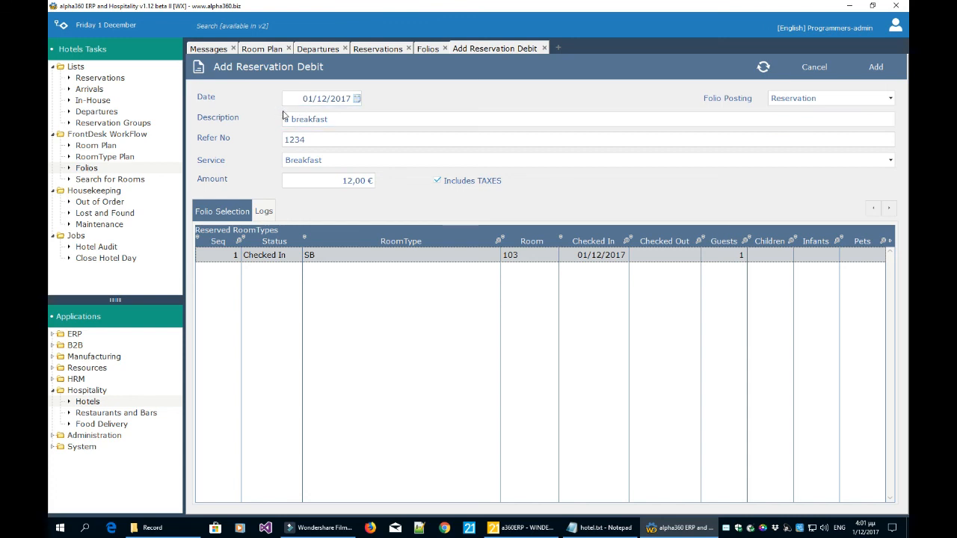
Keep Folio Posting on Reservation and save the 12,00 € breakfast debit.
left_click(784, 102)
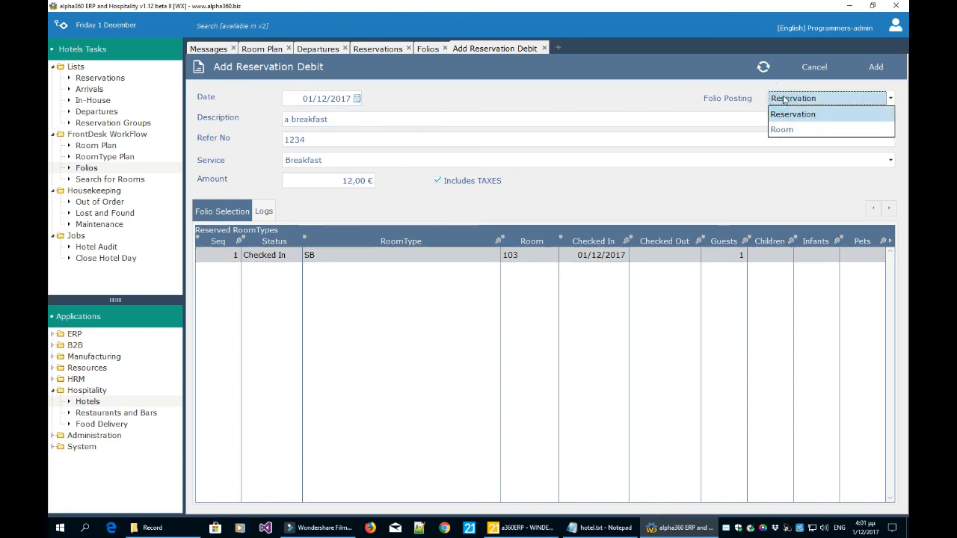
left_click(784, 100)
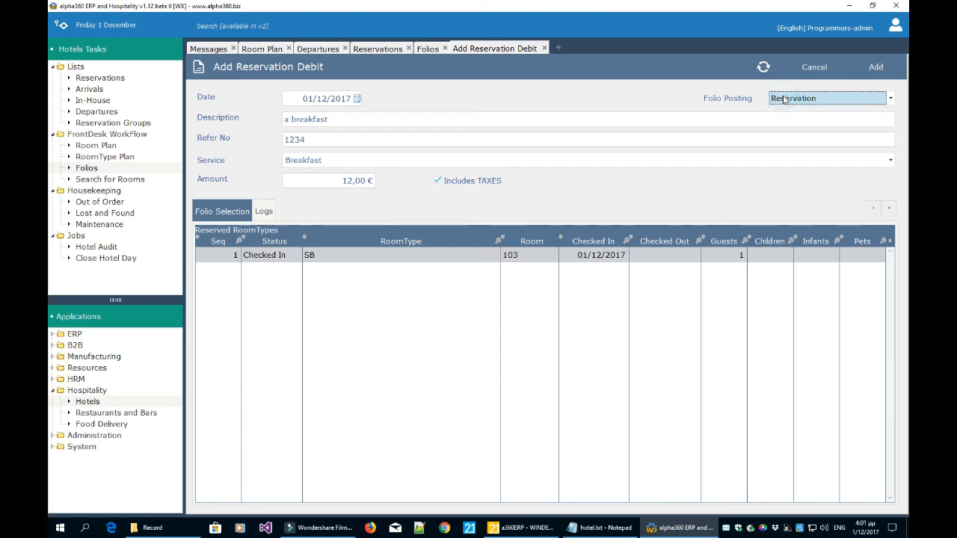
left_click(785, 100)
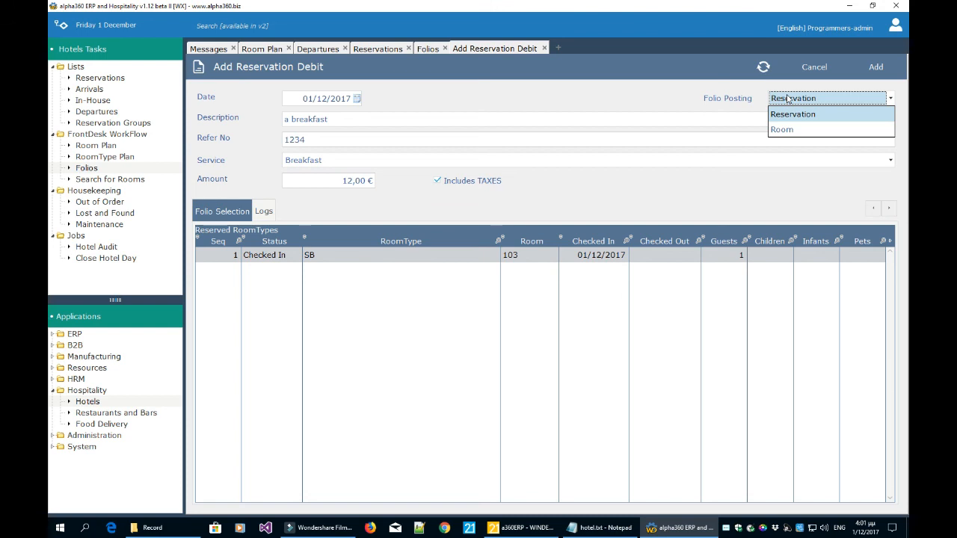
left_click(787, 98)
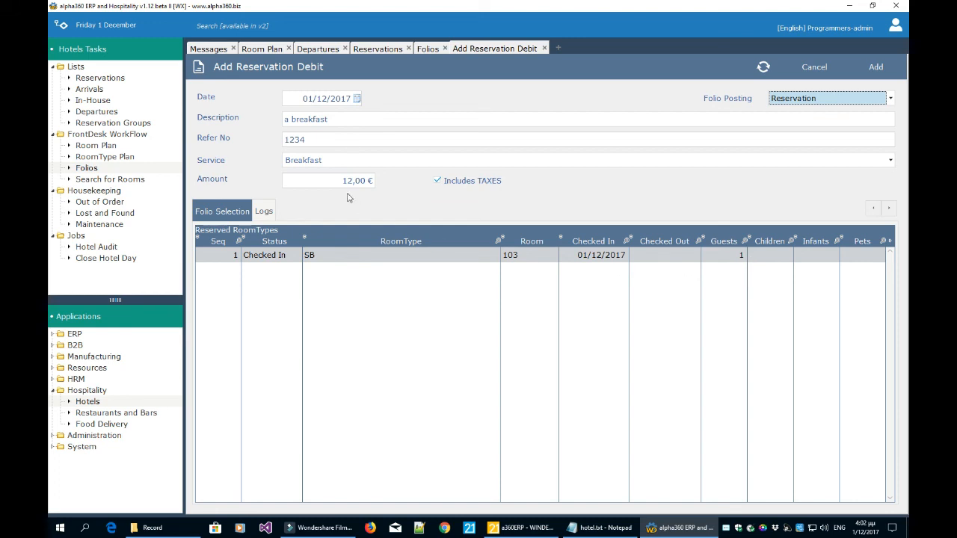
left_click(875, 68)
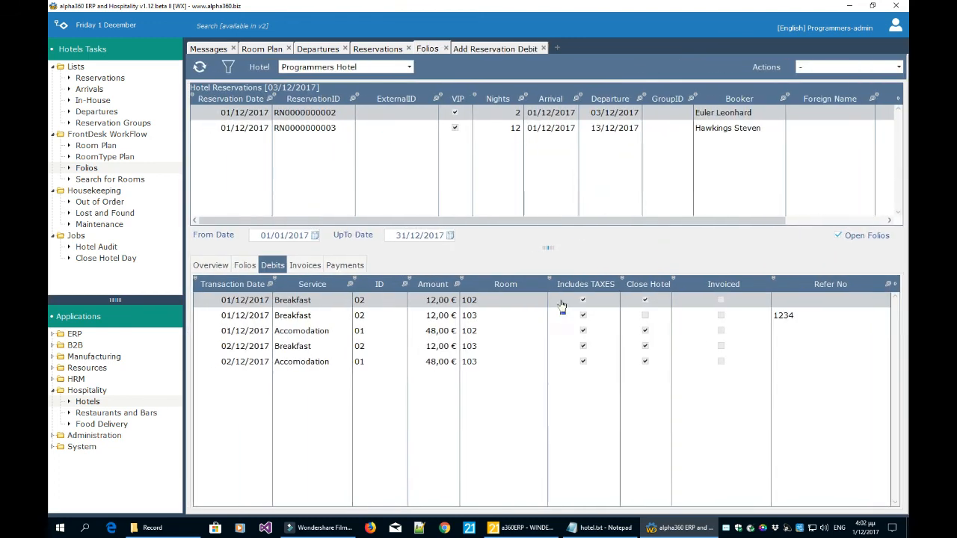
Review the five debit rows, including the new room 103 breakfast, and select the first reservation.
left_click(541, 362)
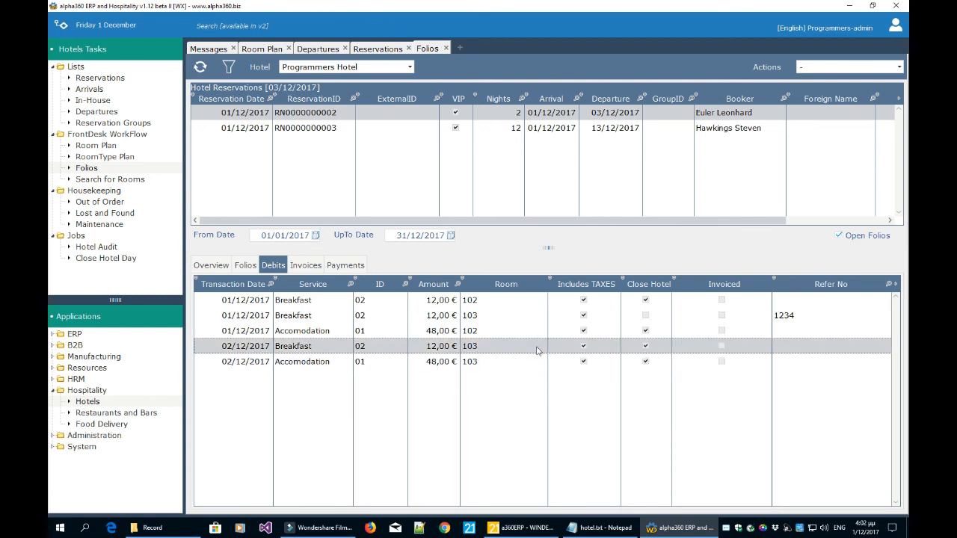
left_click(508, 331)
left_click(511, 315)
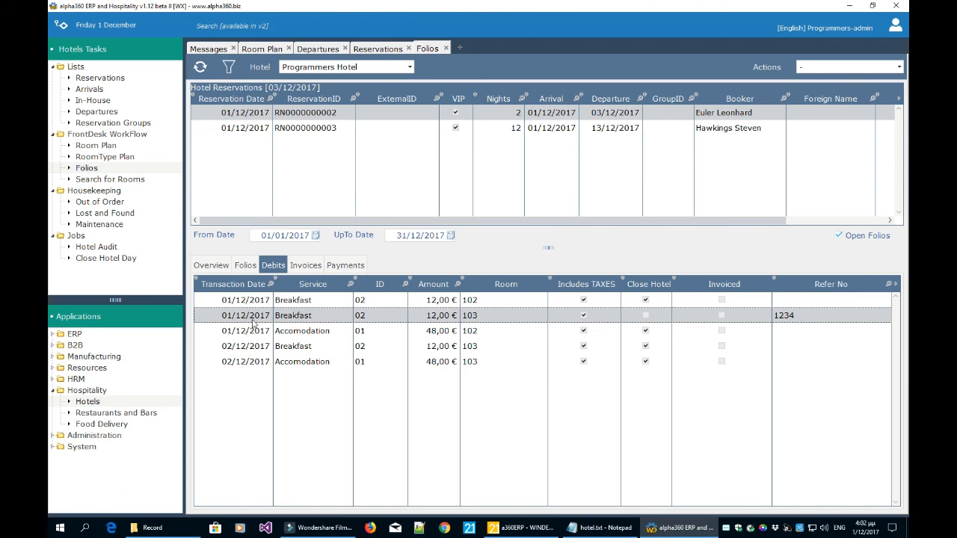
left_click(644, 330)
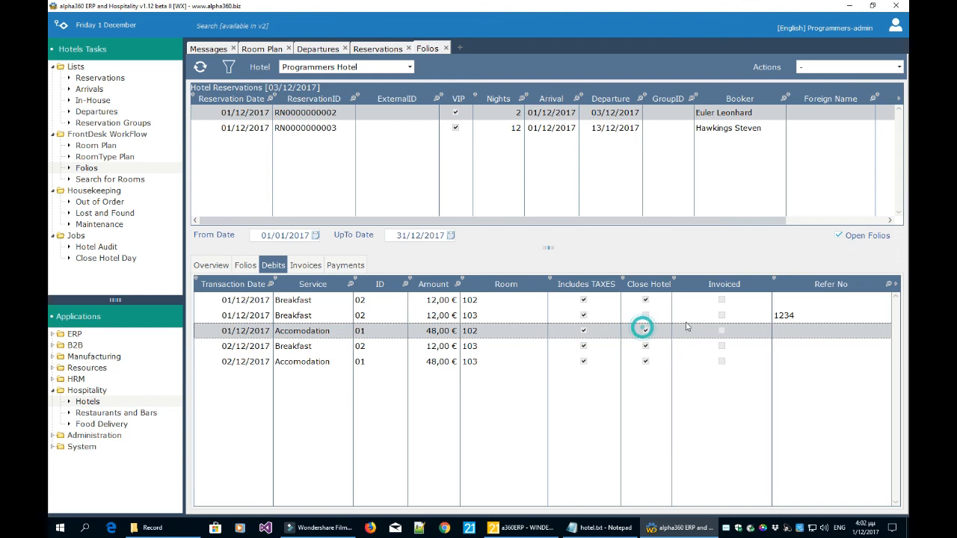
left_click(716, 315)
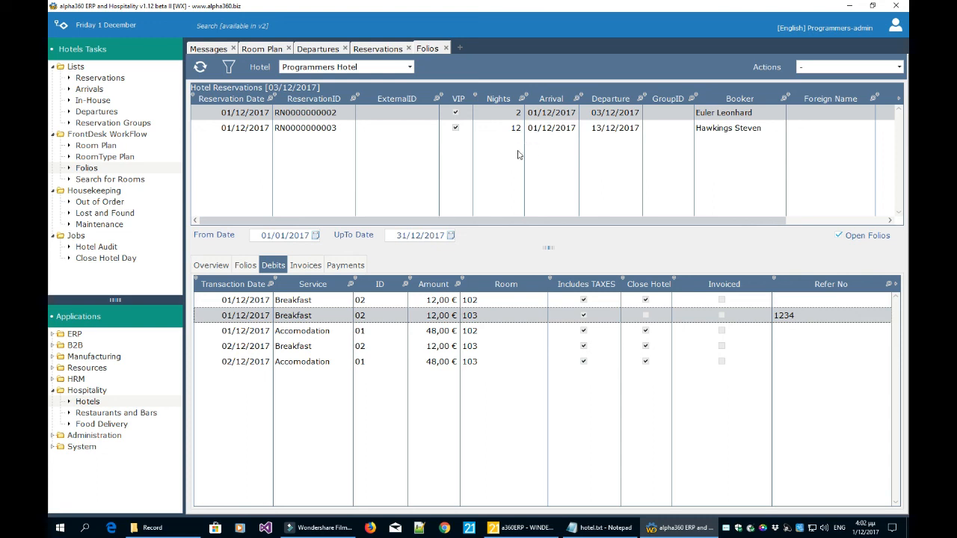
left_click(660, 118)
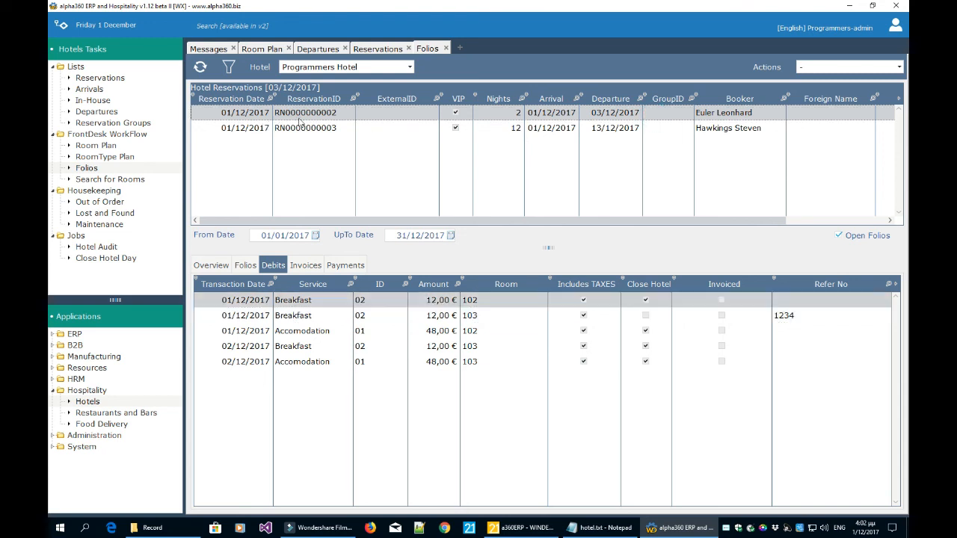
left_click(826, 69)
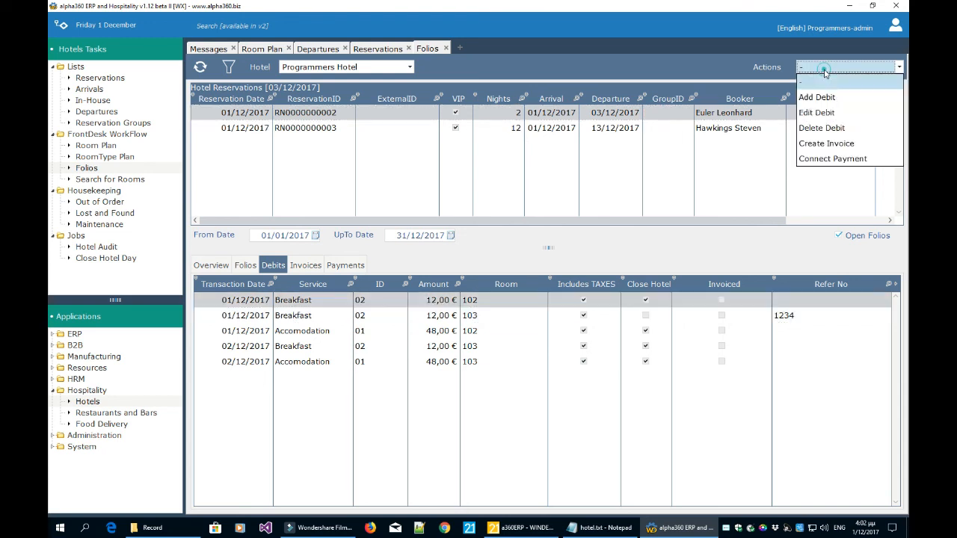
Create a Hotel Invoice from the debits, billed to University of Ioannina, and view its product lines.
left_click(828, 145)
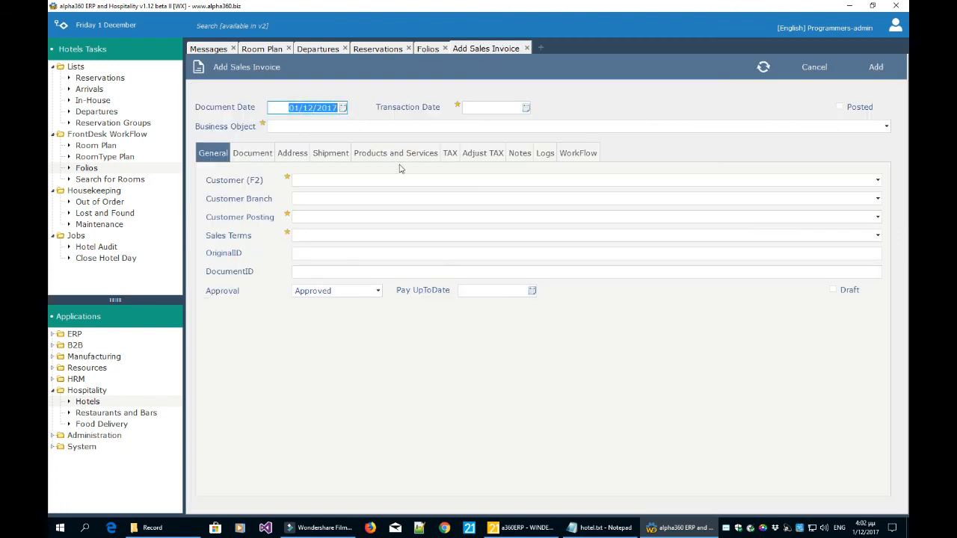
left_click(342, 127)
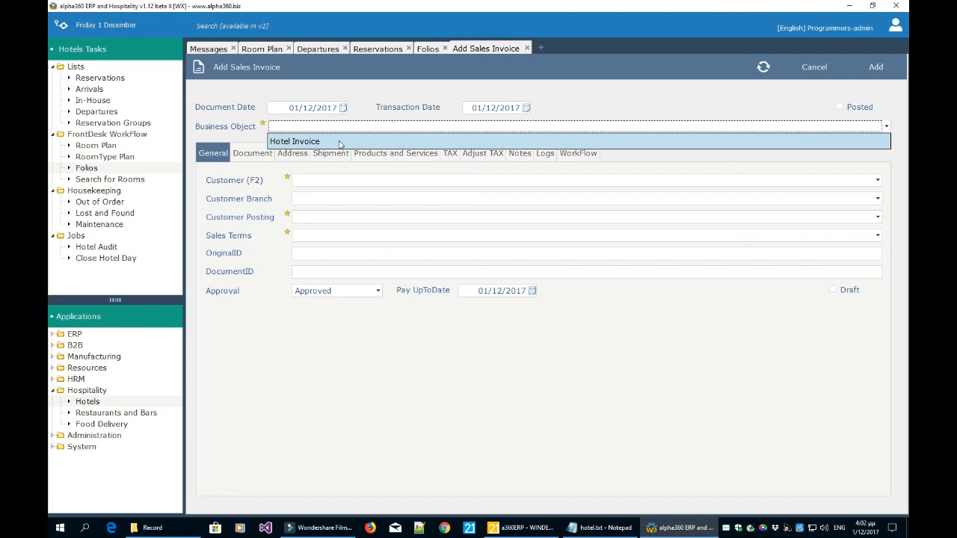
left_click(339, 143)
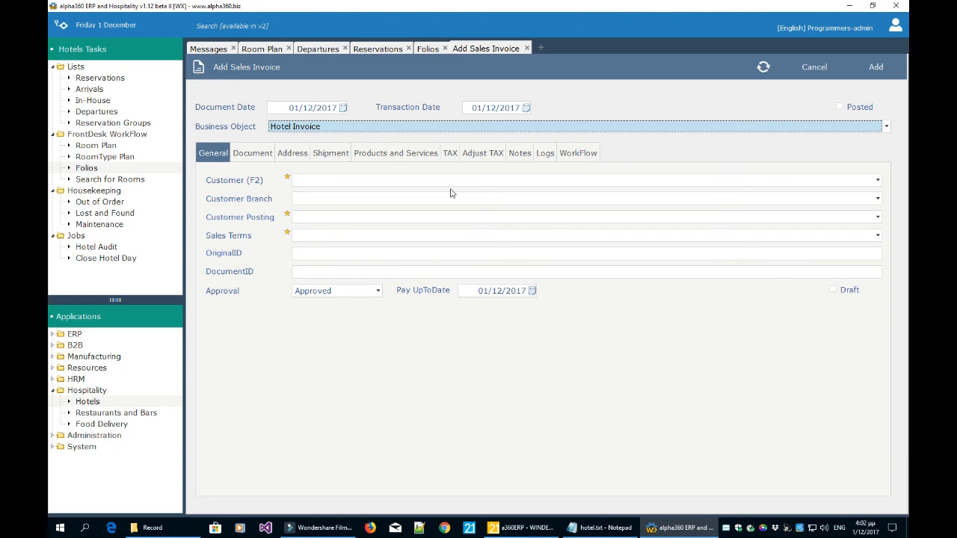
left_click(431, 49)
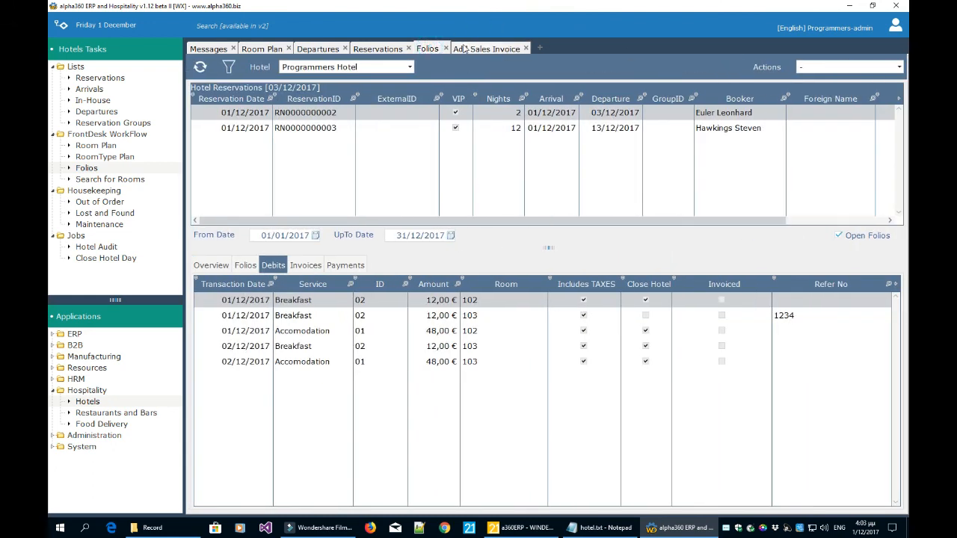
left_click(488, 49)
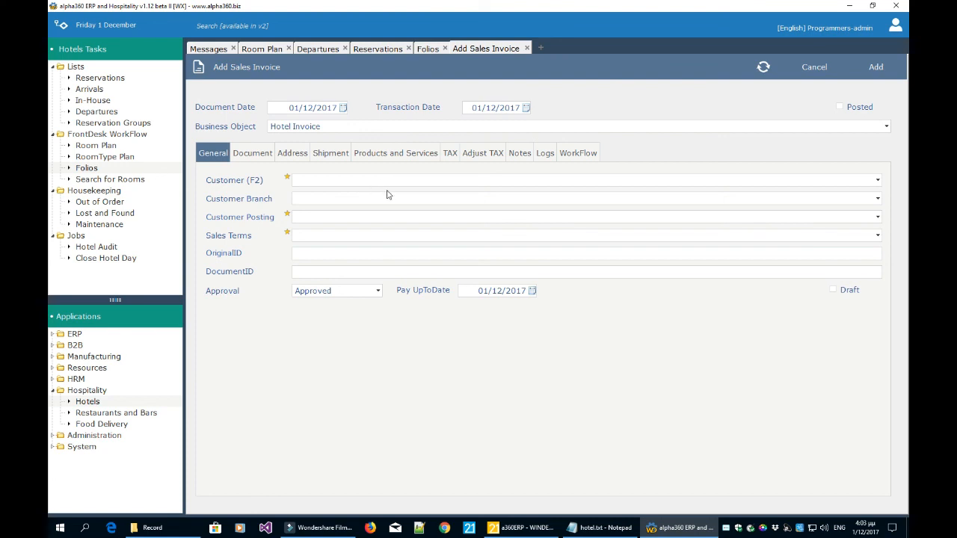
left_click(359, 242)
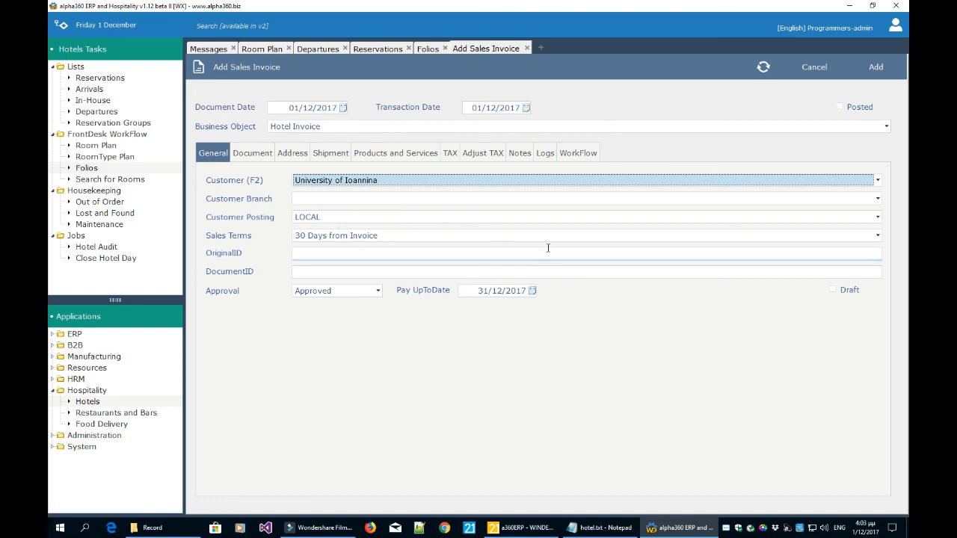
left_click(375, 155)
Check the five room 102 and 103 invoice lines and unit prices, then save the hotel invoice.
left_click(371, 212)
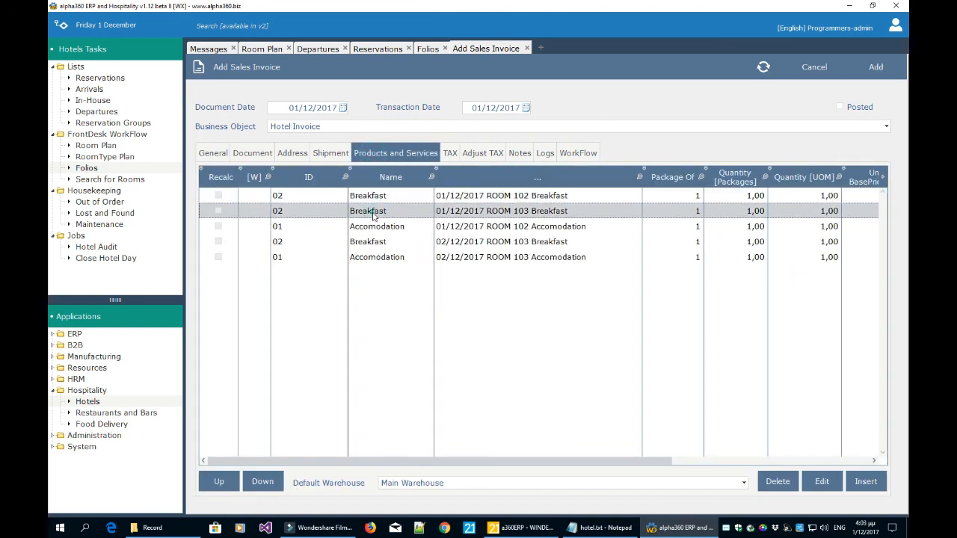
left_click(373, 225)
left_click_drag(461, 463, 634, 458)
left_click(730, 196)
left_click(730, 212)
left_click(724, 226)
left_click(719, 241)
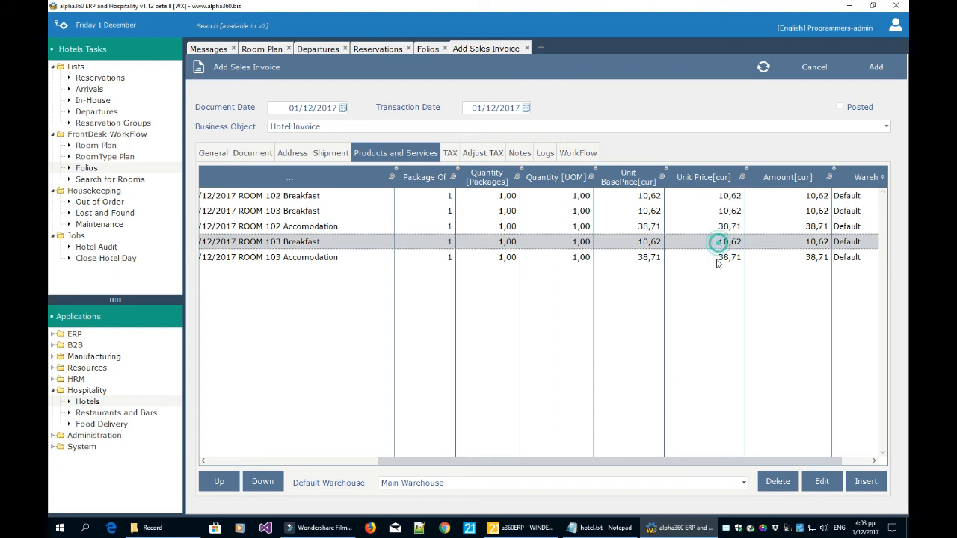
left_click(716, 257)
left_click(720, 227)
left_click(720, 242)
left_click(720, 257)
left_click(719, 241)
left_click(722, 226)
left_click(723, 211)
left_click(723, 196)
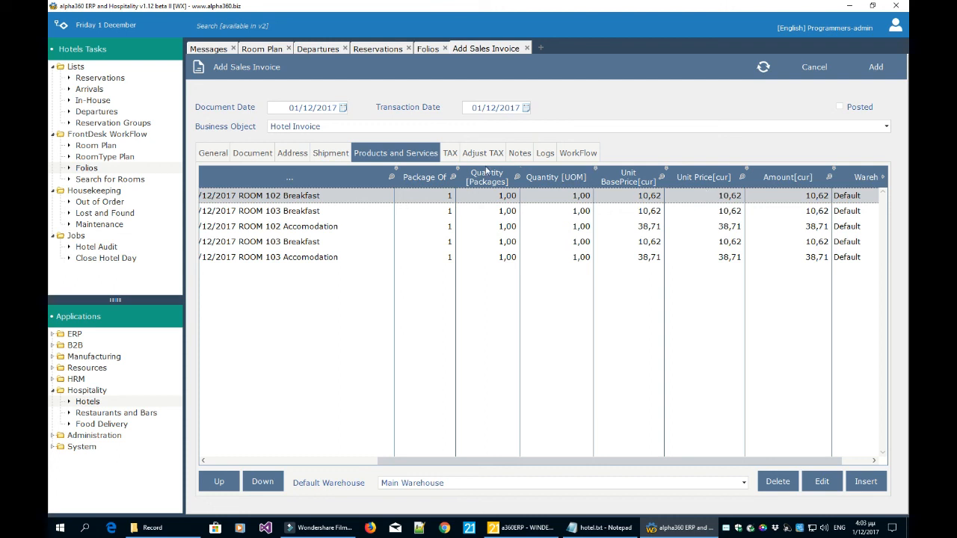
left_click(876, 66)
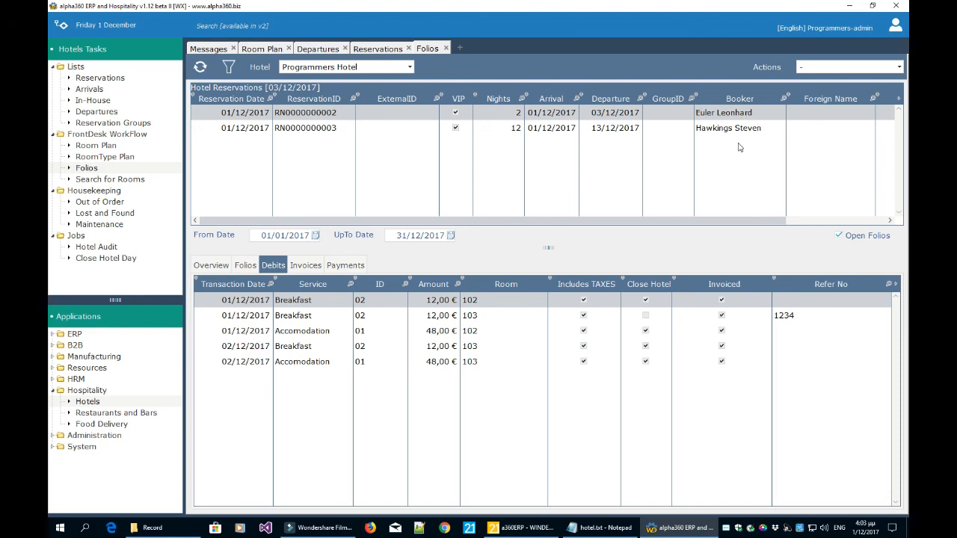
Show the reservation's Invoices tab and preview the printed invoice report.
left_click(732, 318)
left_click(562, 329)
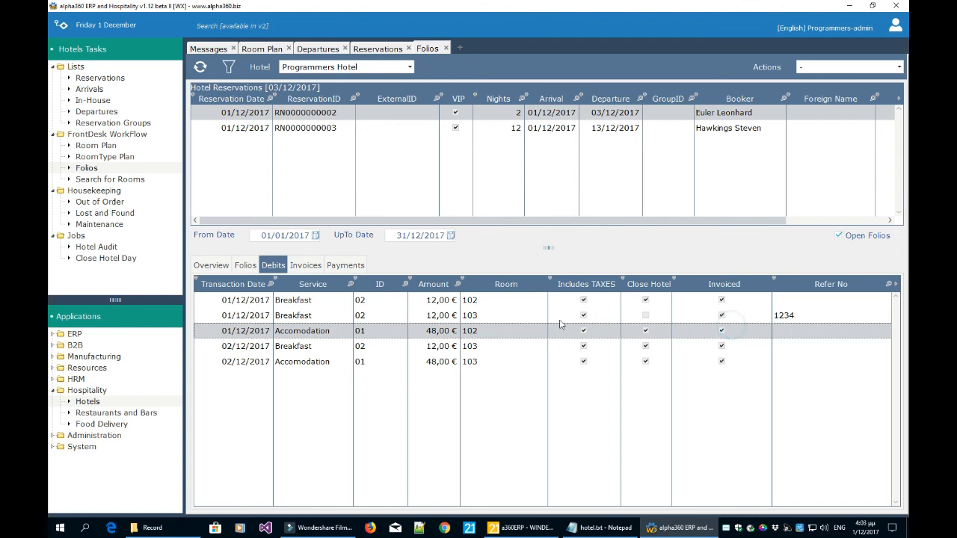
left_click(524, 299)
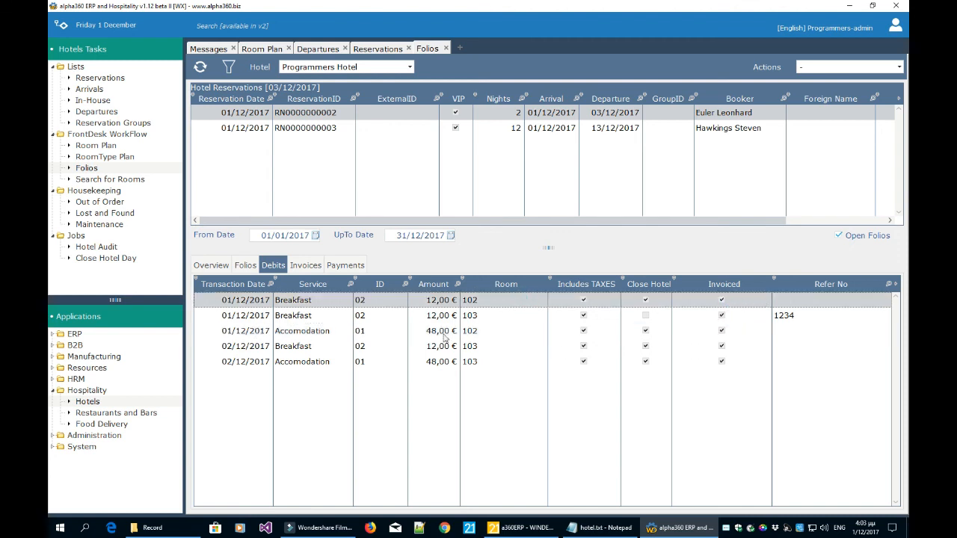
left_click(314, 270)
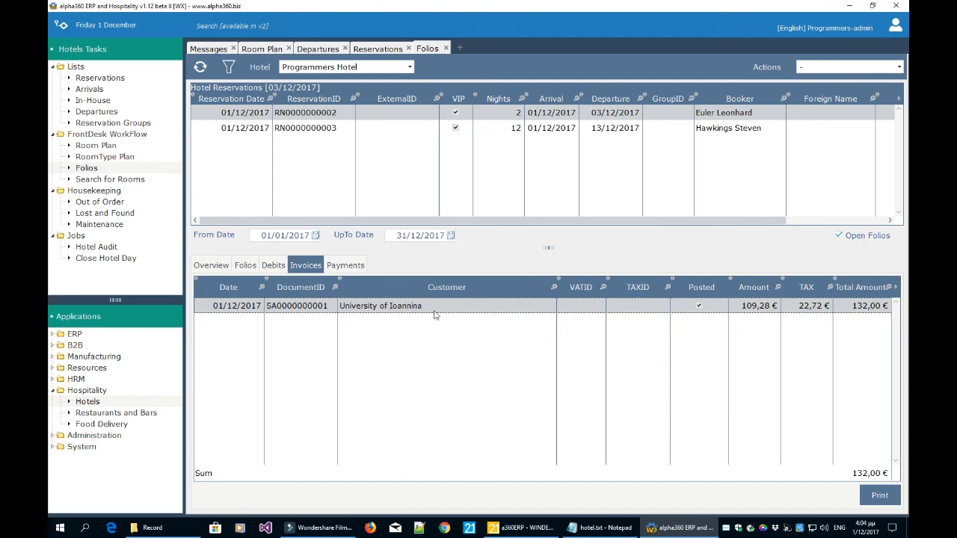
left_click(880, 495)
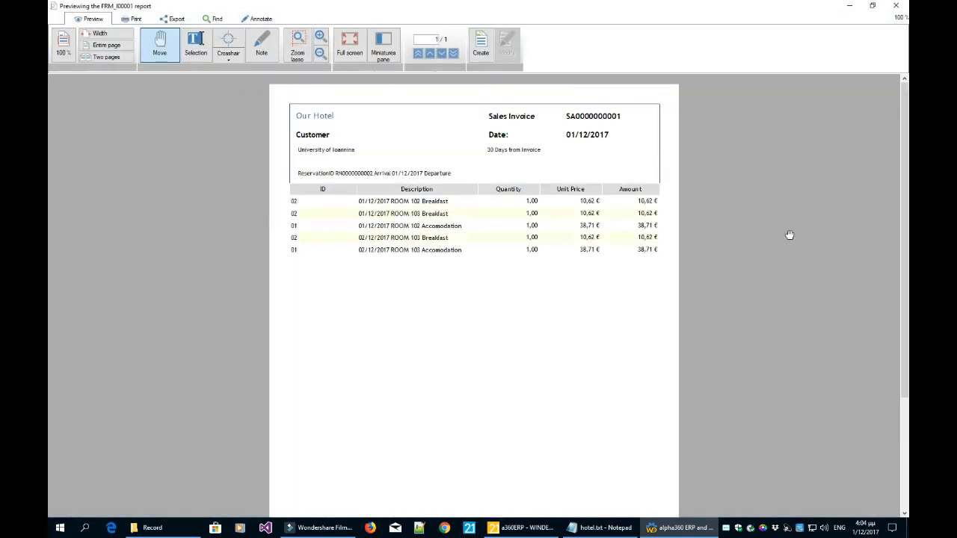
scroll(788, 234, "down", 2)
scroll(788, 233, "down", 1)
scroll(782, 233, "up", 3)
left_click(896, 5)
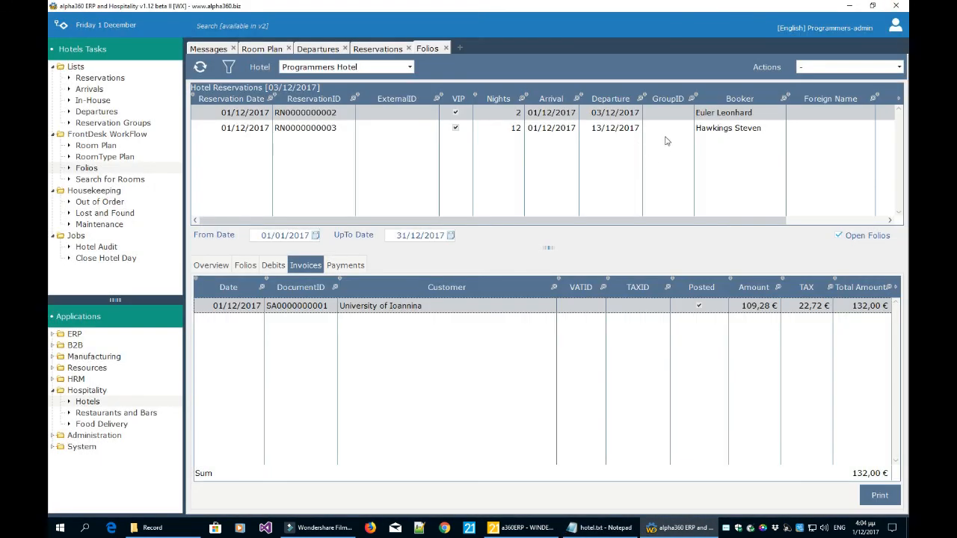
Compare the twelve-night and two-night reservations, ending on the two-night one's 132,00 € invoice.
left_click(669, 129)
left_click(671, 113)
left_click(670, 127)
left_click(674, 110)
left_click(675, 128)
left_click(673, 112)
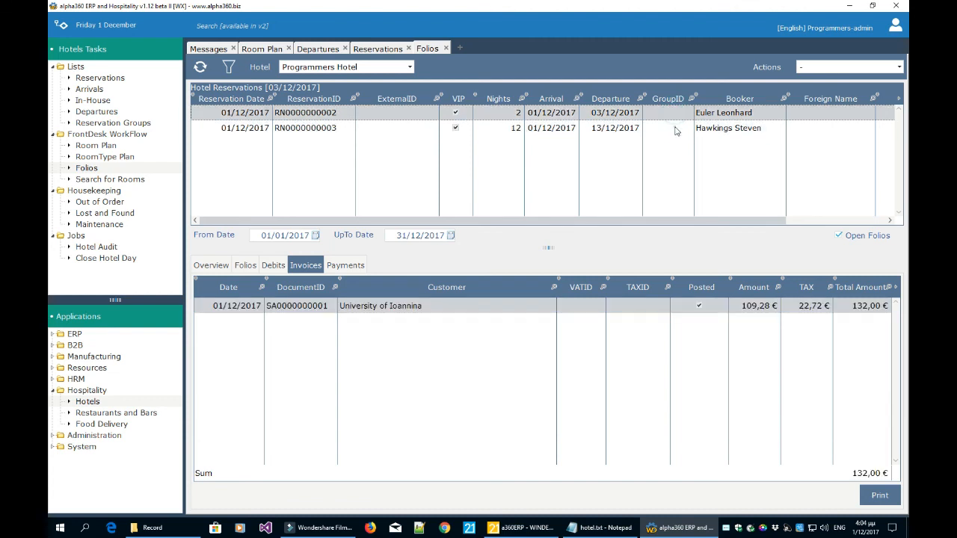
left_click(675, 129)
left_click(324, 113)
Open Sales Invoices AR and show the invoice's AR Ledger entry.
left_click(53, 335)
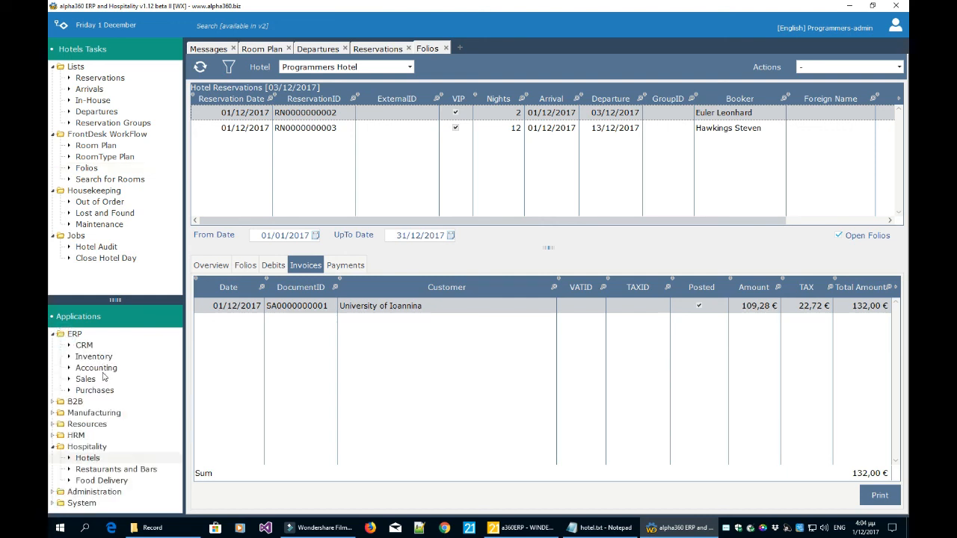
left_click(91, 381)
left_click(107, 134)
left_click(369, 187)
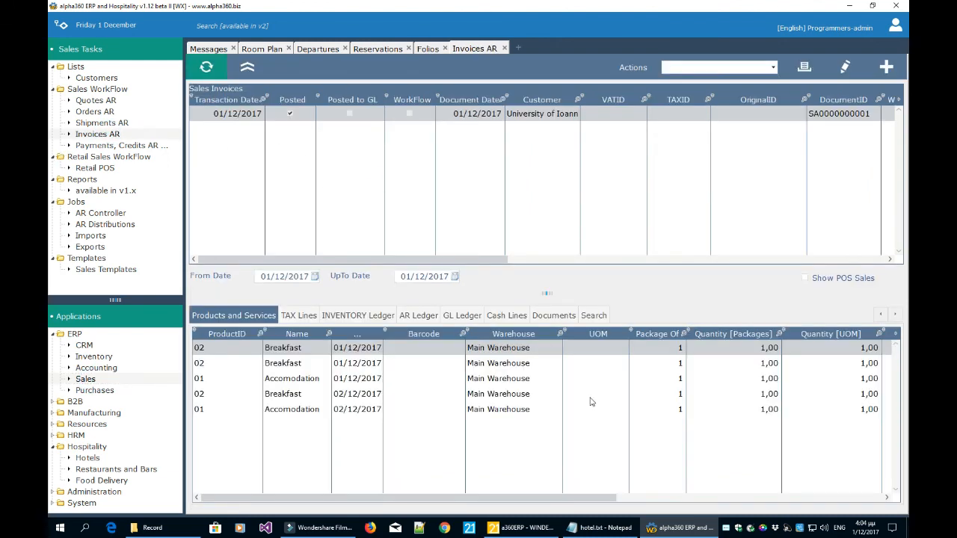
left_click(419, 316)
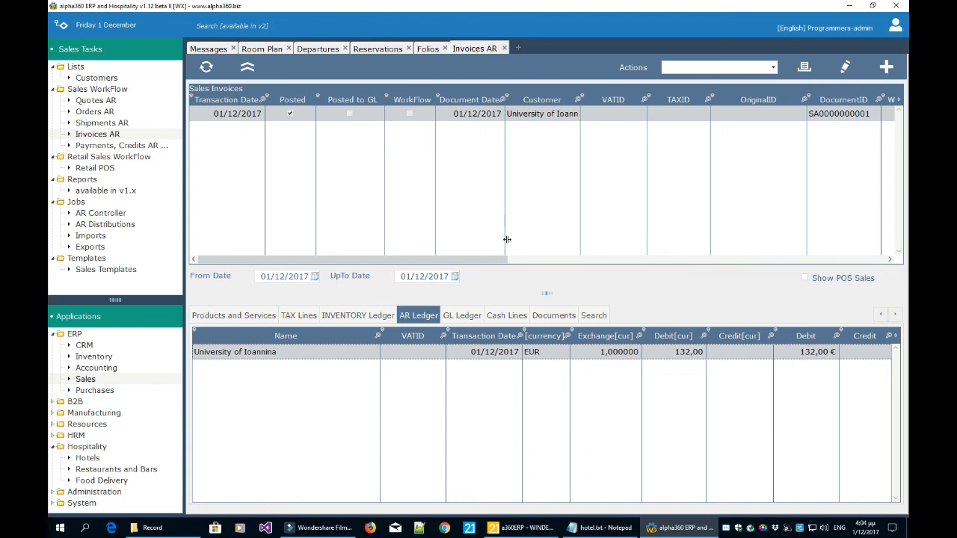
Close the Invoices AR, Folios and Reservations views, returning to the Room Plan.
left_click(505, 48)
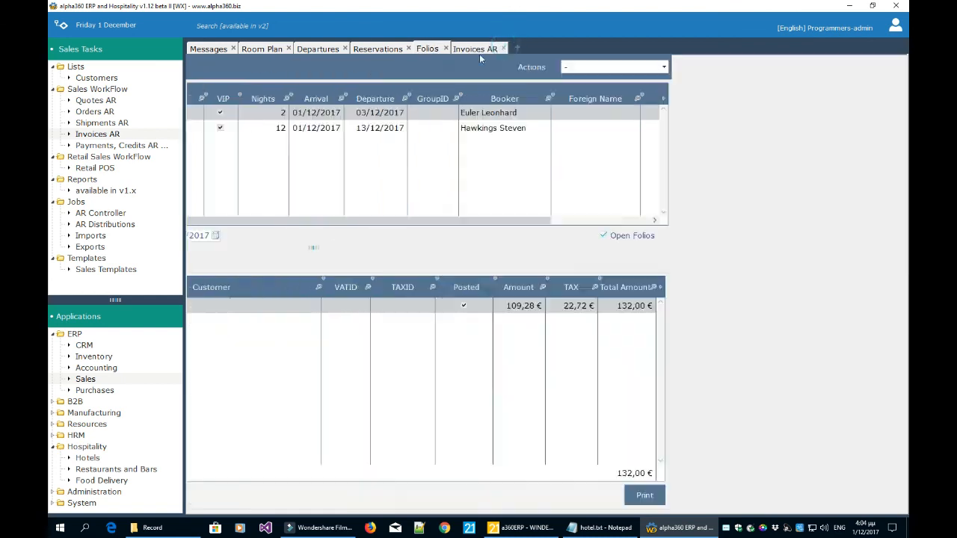
left_click(445, 48)
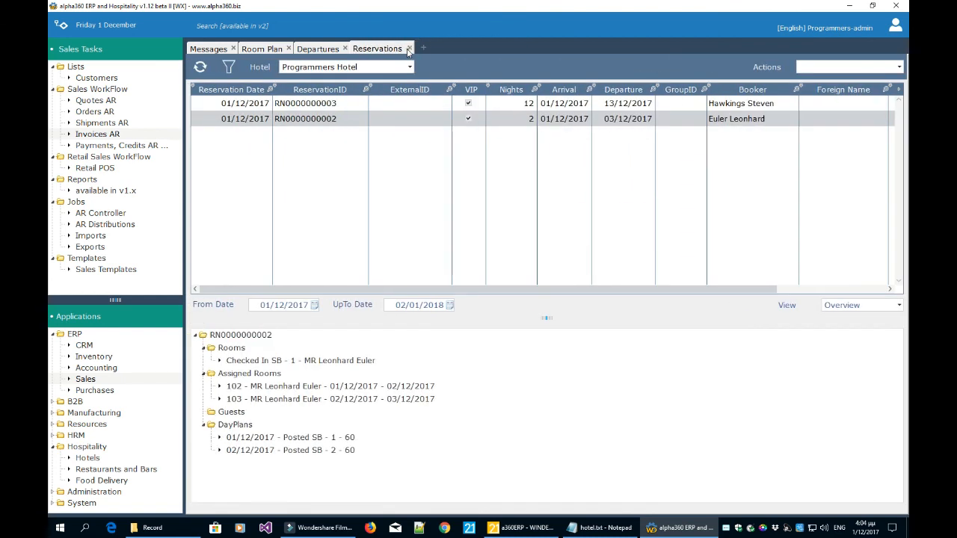
left_click(408, 48)
left_click(264, 49)
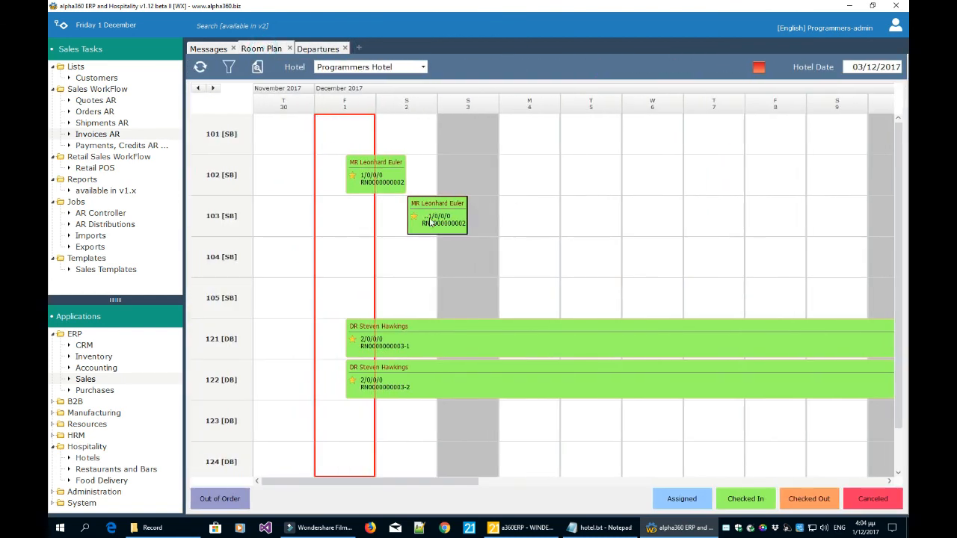
Check out the guest's room 103 booking and confirm the check-out.
double_click(452, 230)
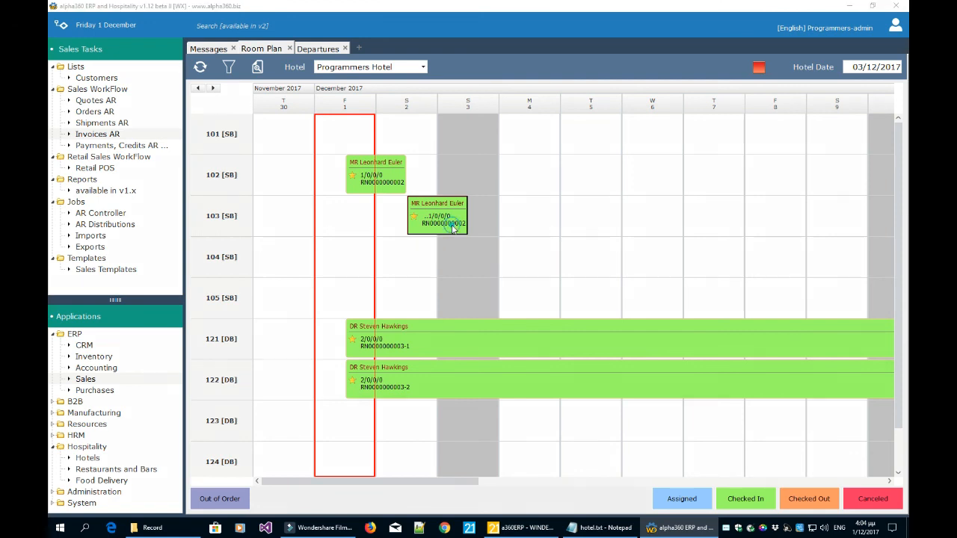
left_click(500, 301)
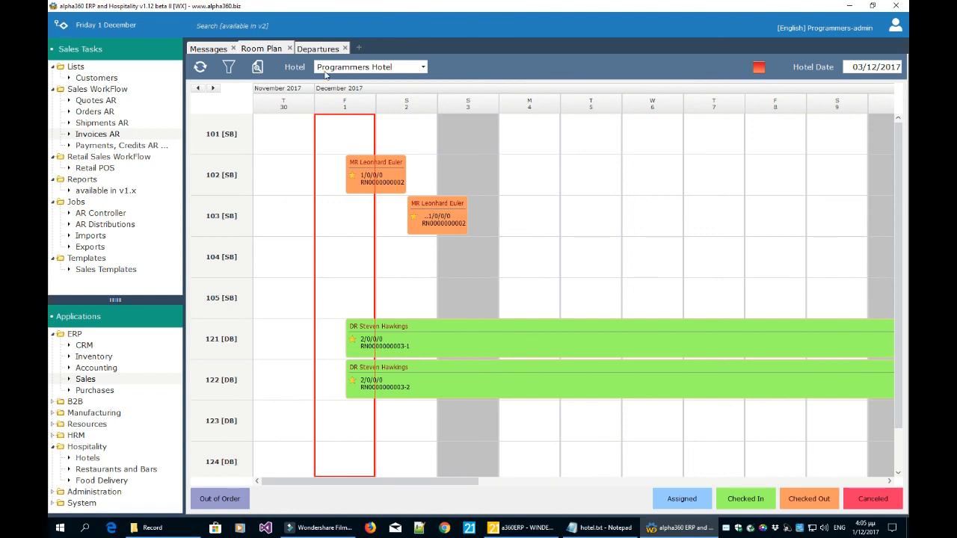
Close the Room Plan and Departures tabs and switch from ERP to the Hotels tasks.
left_click(290, 48)
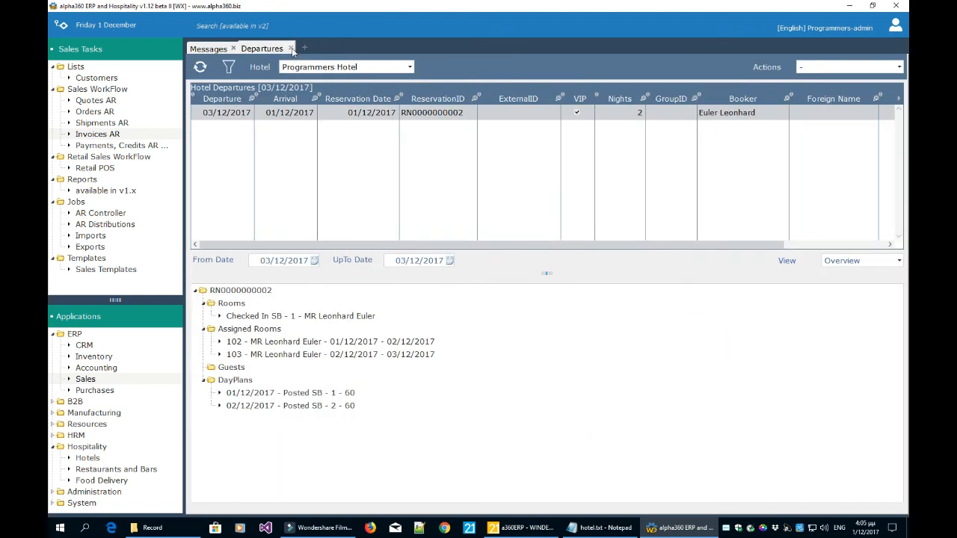
left_click(291, 49)
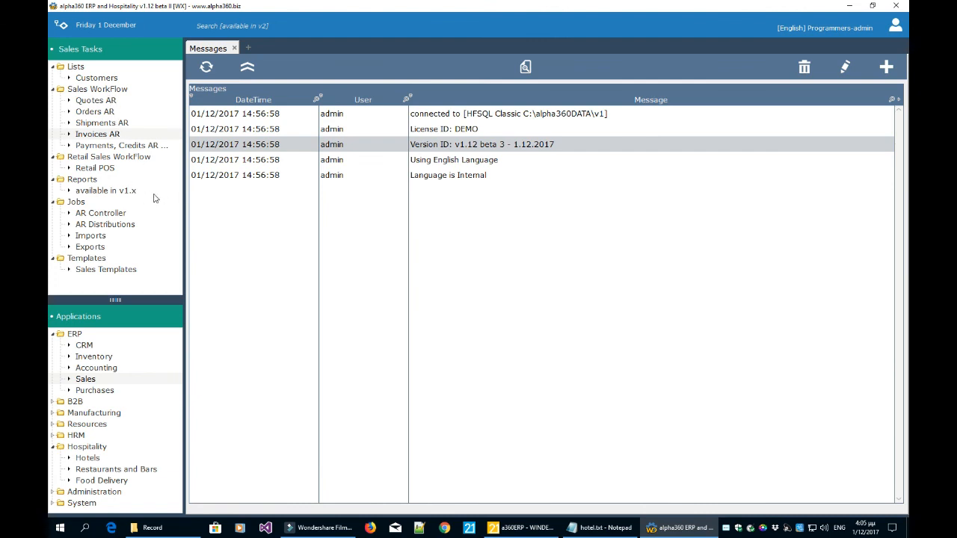
left_click(53, 335)
left_click(87, 403)
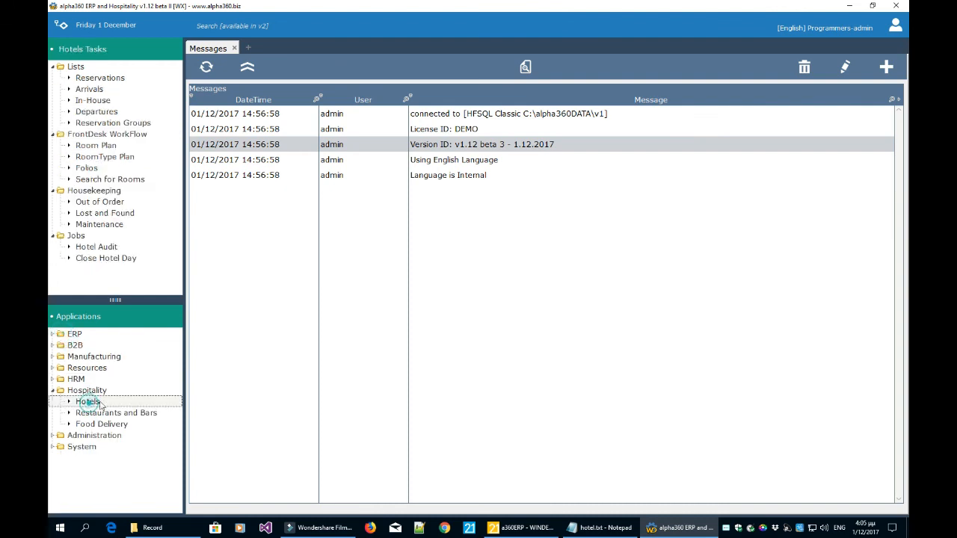
Review the Room Plan from 1 December, then open the Close Hotel Day job for 03/12/2017.
left_click(105, 147)
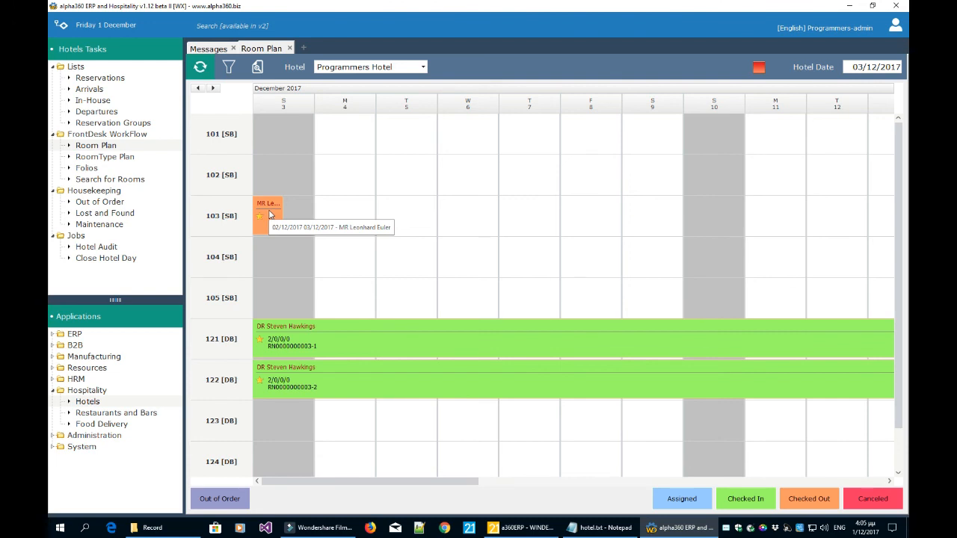
left_click(257, 66)
left_click(257, 66)
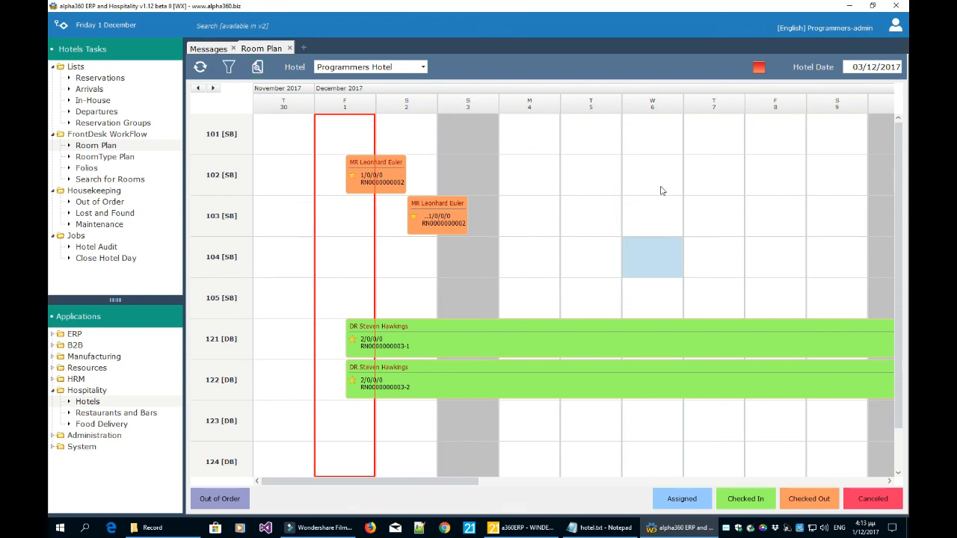
left_click(290, 48)
left_click(113, 261)
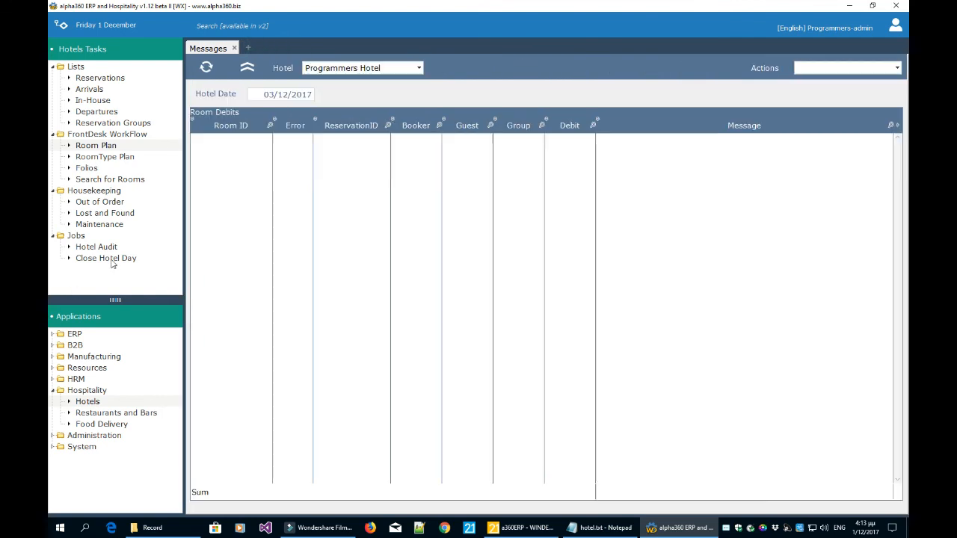
Run the hotel closing check and close hotel day 03/12/2017, confirming the prompt.
left_click(833, 69)
left_click(833, 98)
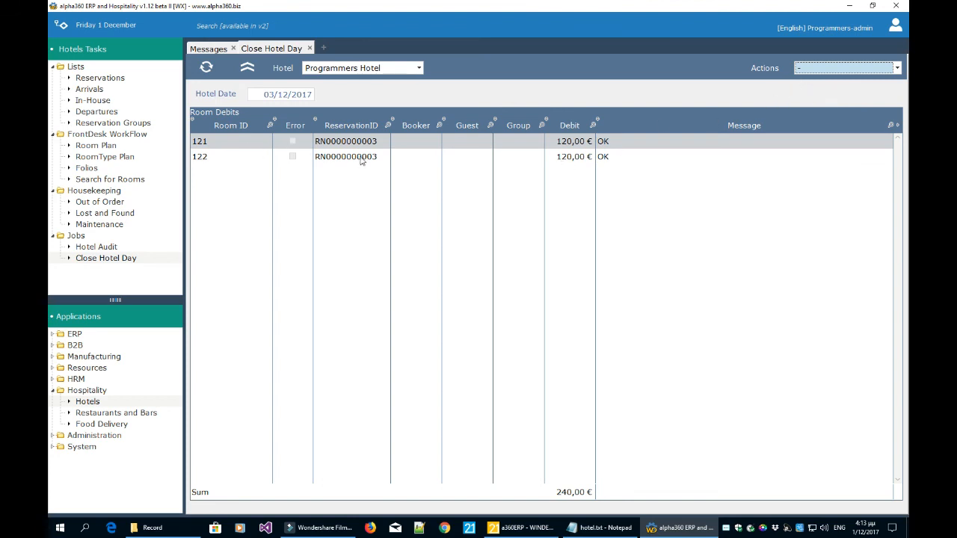
left_click(824, 68)
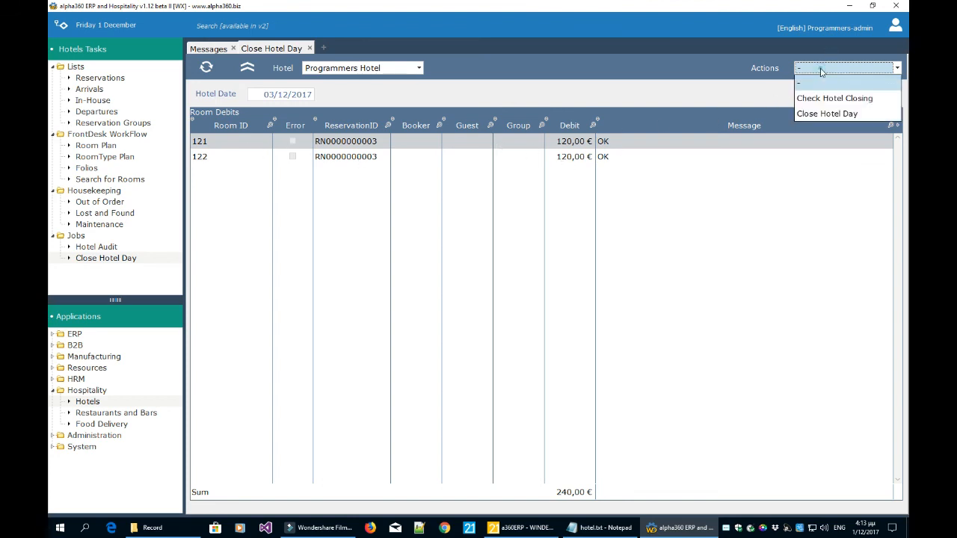
left_click(820, 110)
left_click(514, 300)
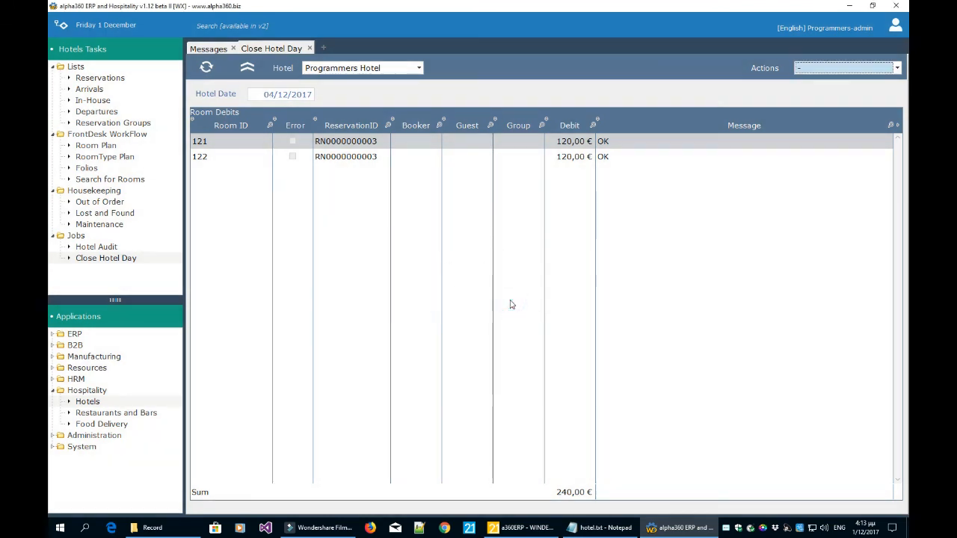
left_click(310, 49)
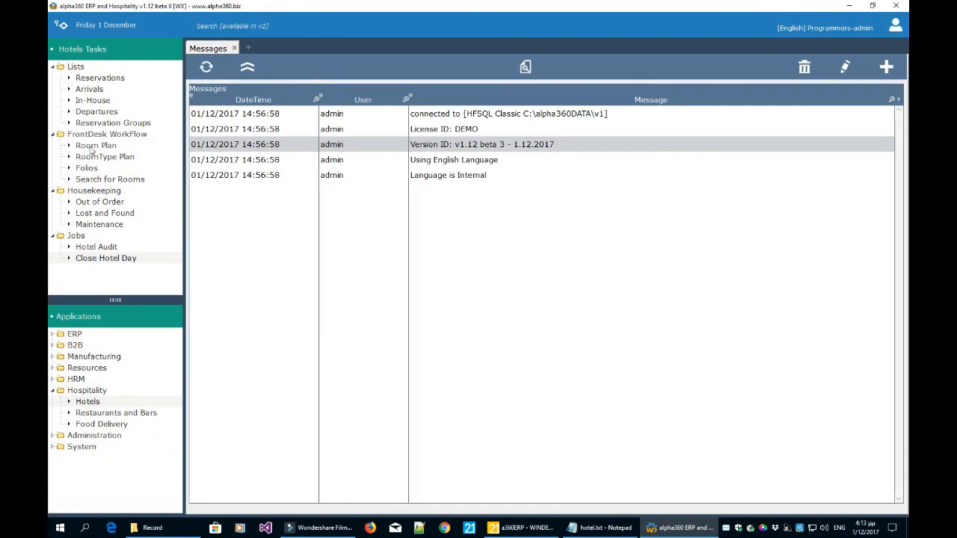
Reopen the Room Plan and step it back four days to start on Thu 30 November.
left_click(89, 147)
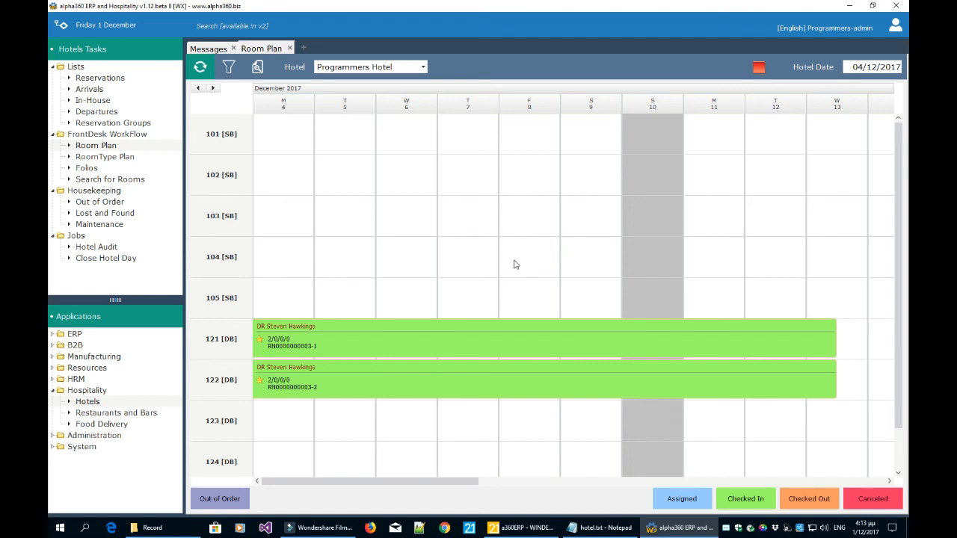
left_click(257, 68)
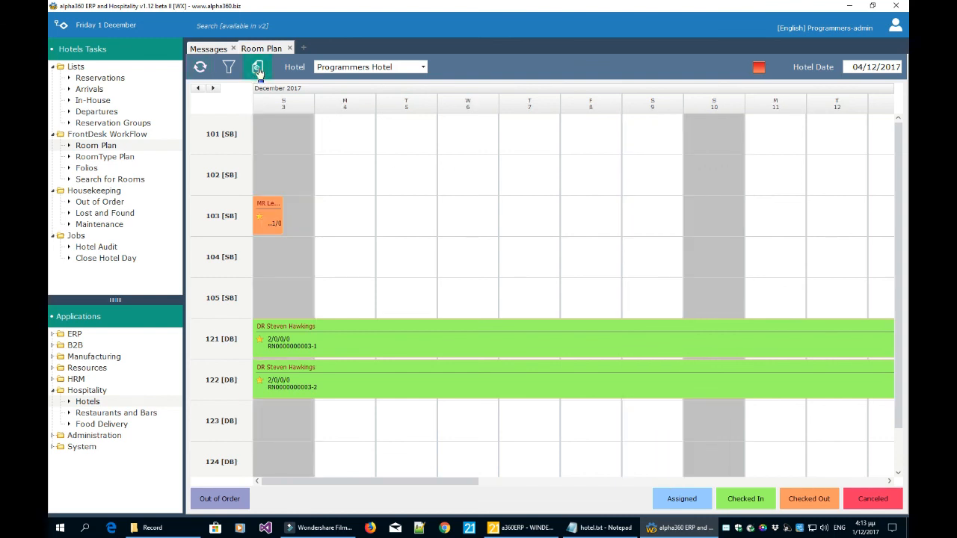
left_click(257, 68)
left_click(257, 68)
left_click(257, 68)
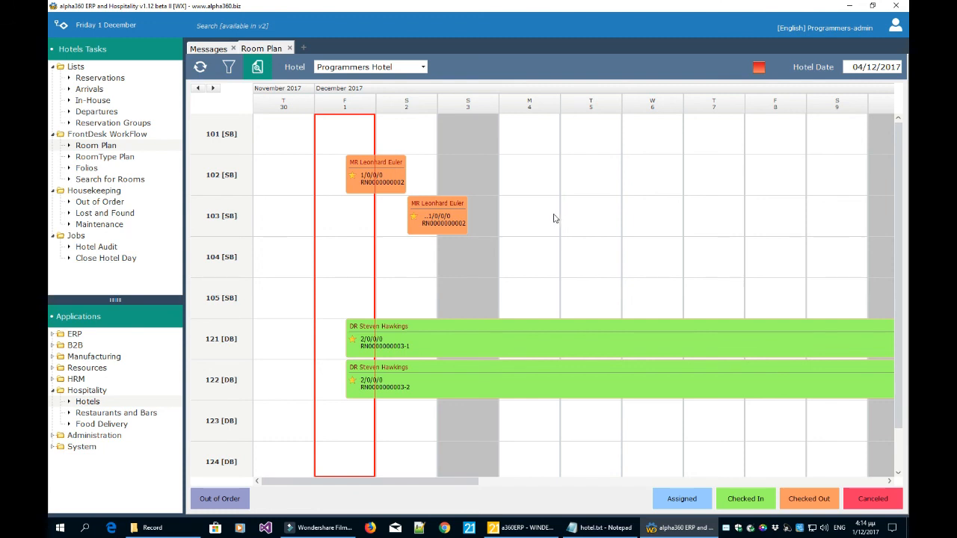
left_click(620, 530)
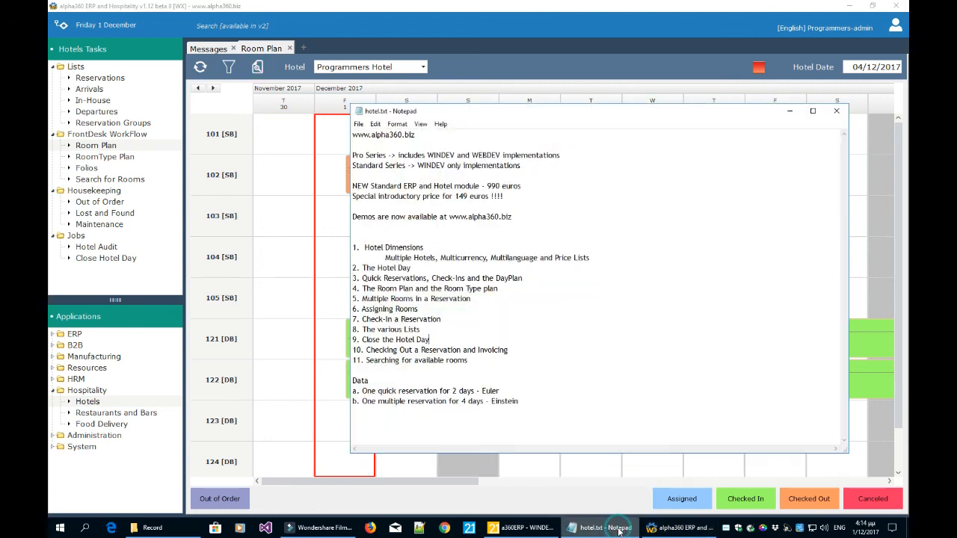
left_click(577, 324)
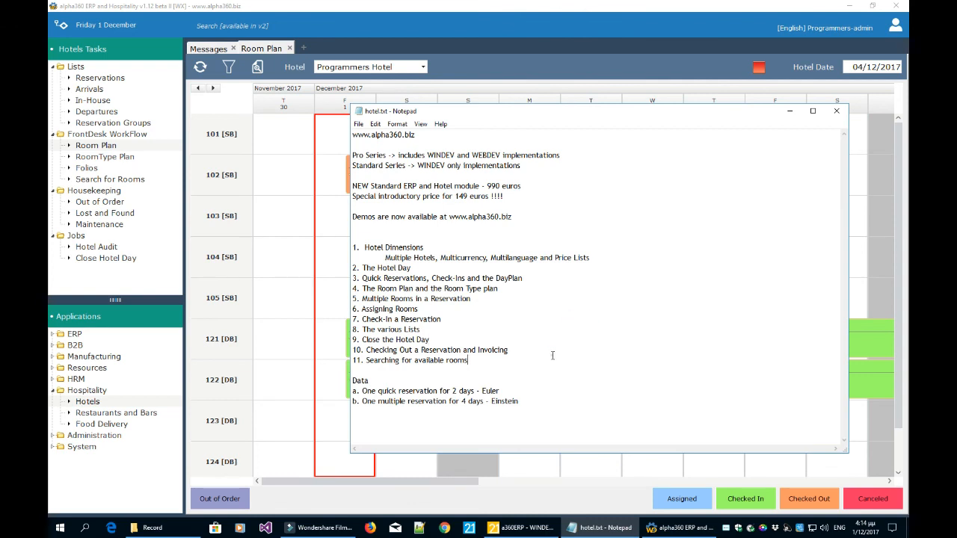
left_click(539, 350)
left_click(267, 202)
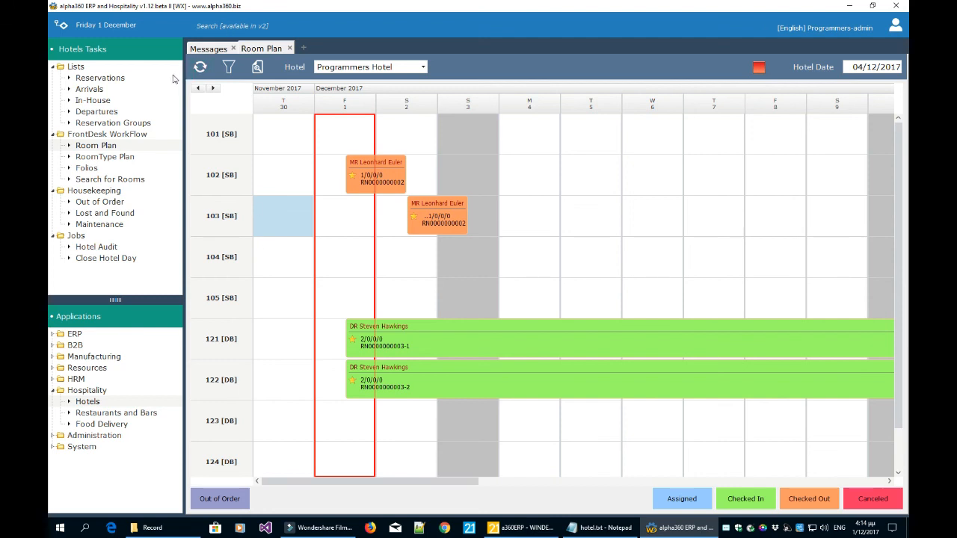
Open Search for Rooms with arrival 15 and departure 17 December, a 2-night stay.
left_click(290, 48)
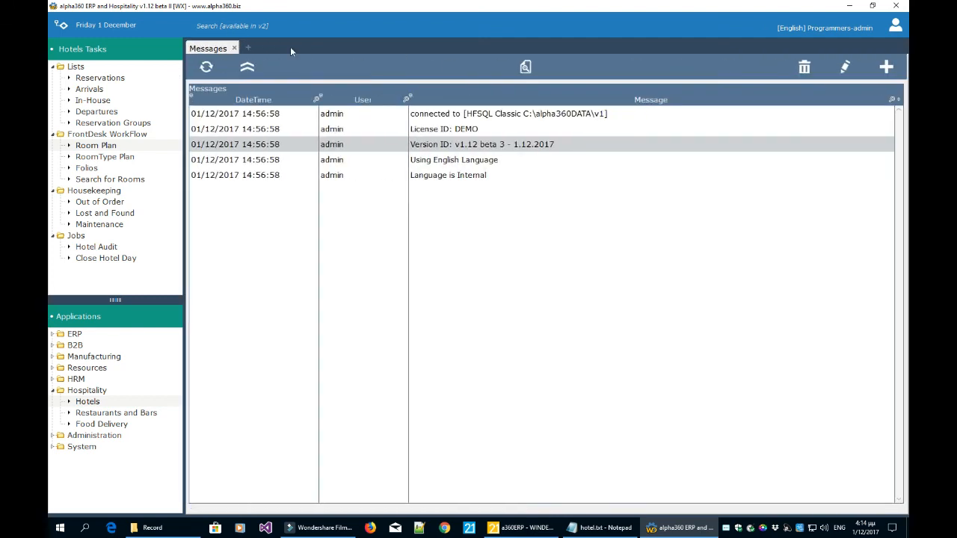
left_click(131, 181)
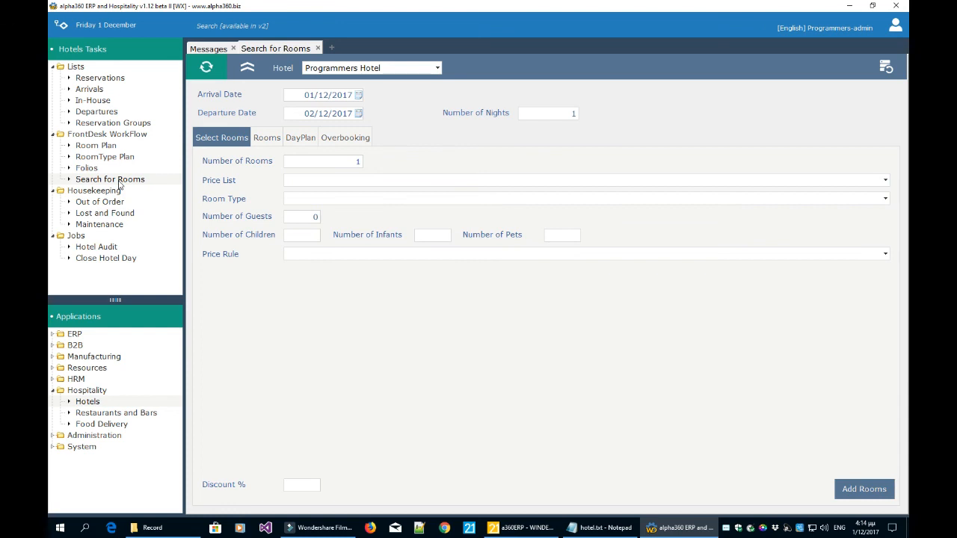
left_click(358, 95)
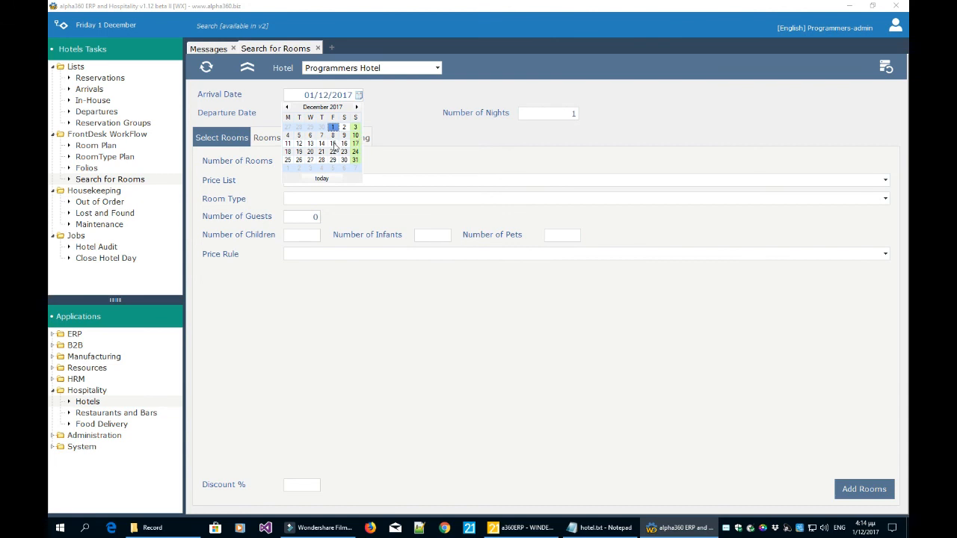
left_click(333, 143)
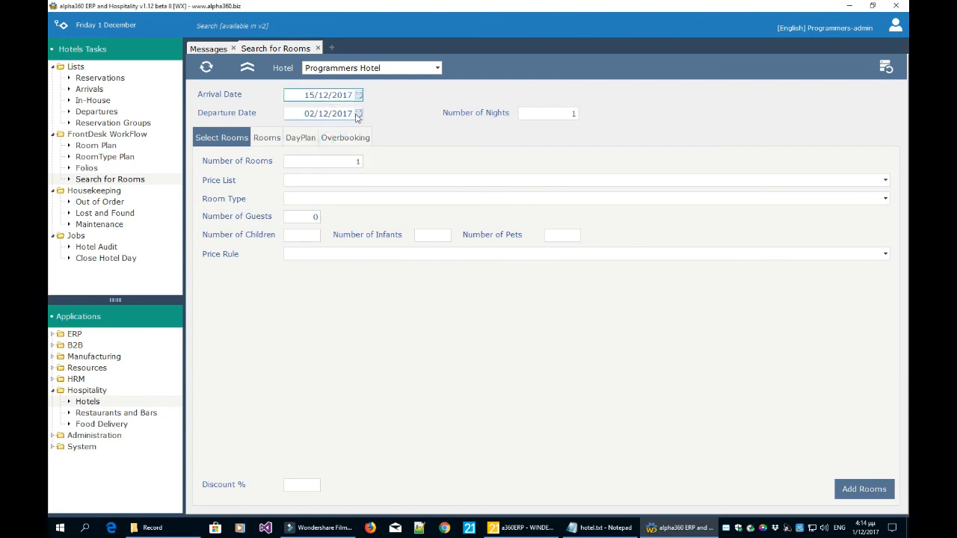
left_click(358, 113)
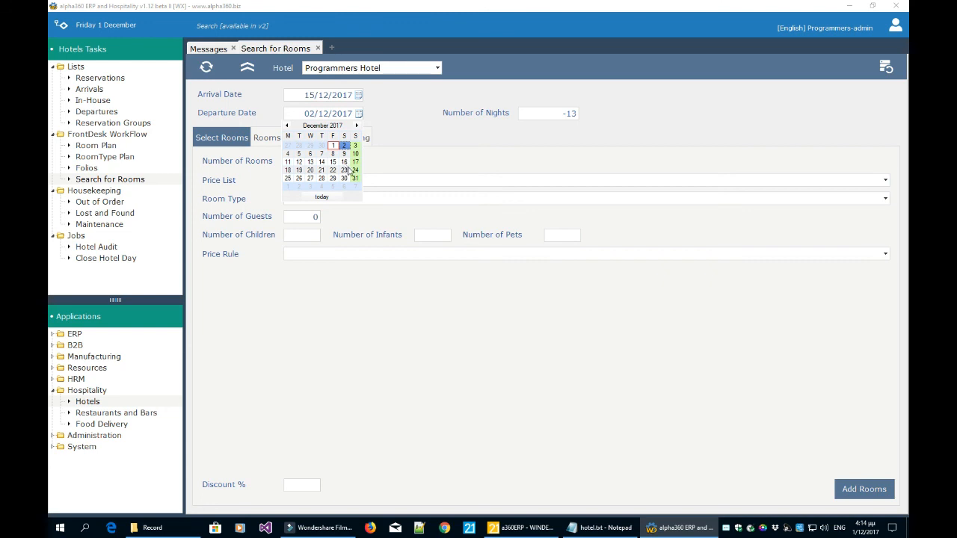
left_click(355, 162)
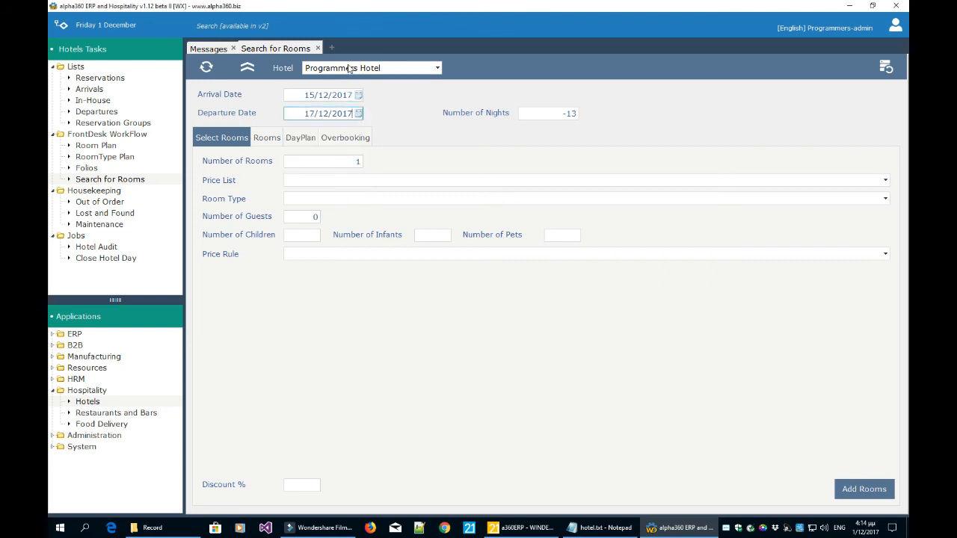
left_click(532, 112)
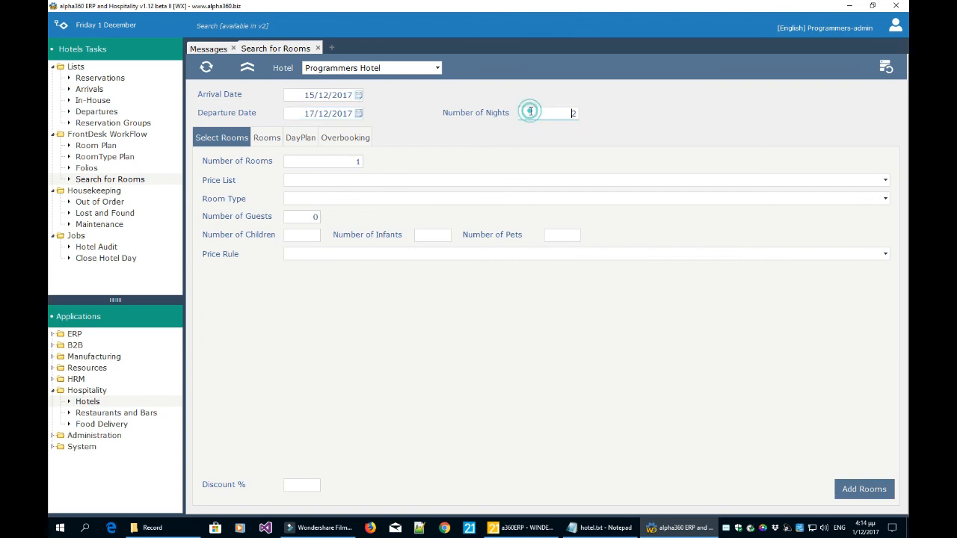
Add 2 Single Bed rooms on the Normal price list for 1 guest to the request.
left_click(356, 161)
type("2")
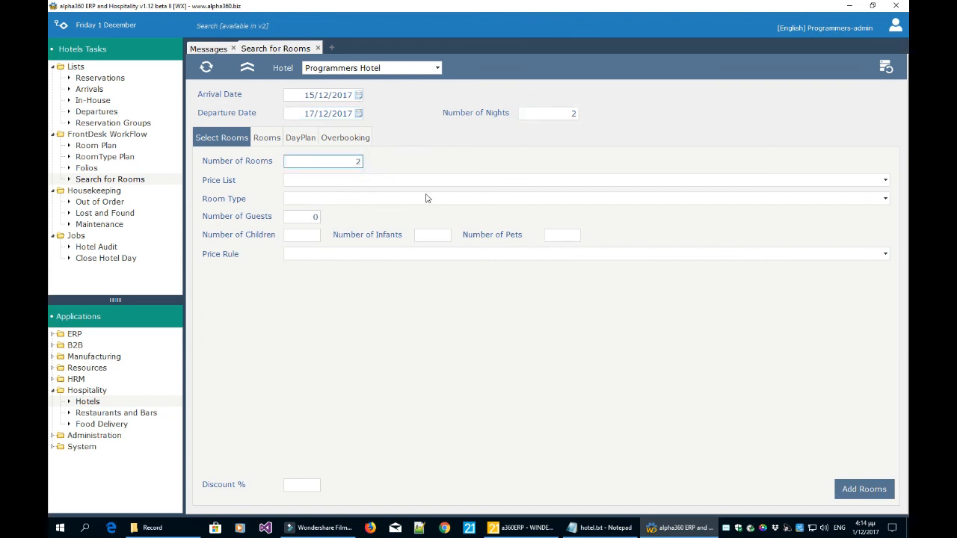
left_click(386, 186)
left_click(383, 194)
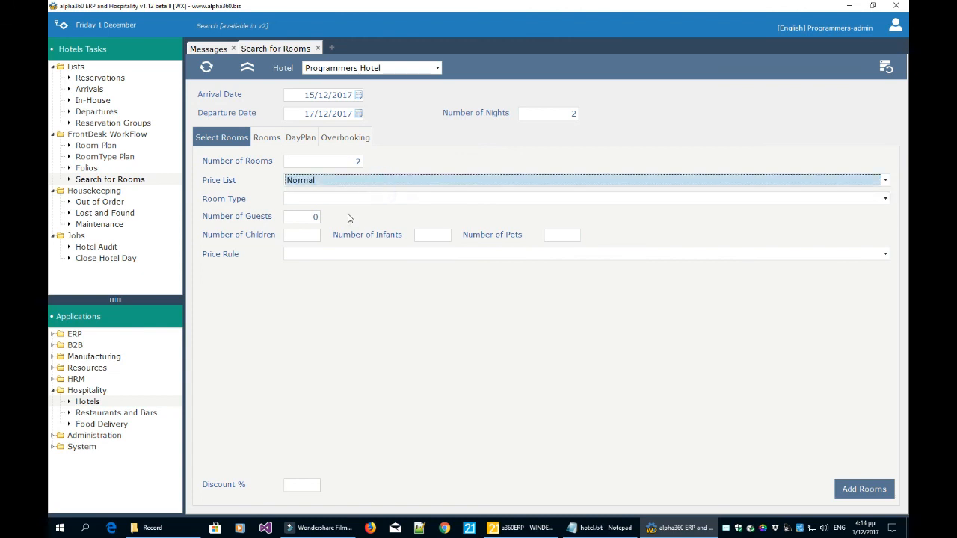
left_click(345, 198)
left_click(346, 229)
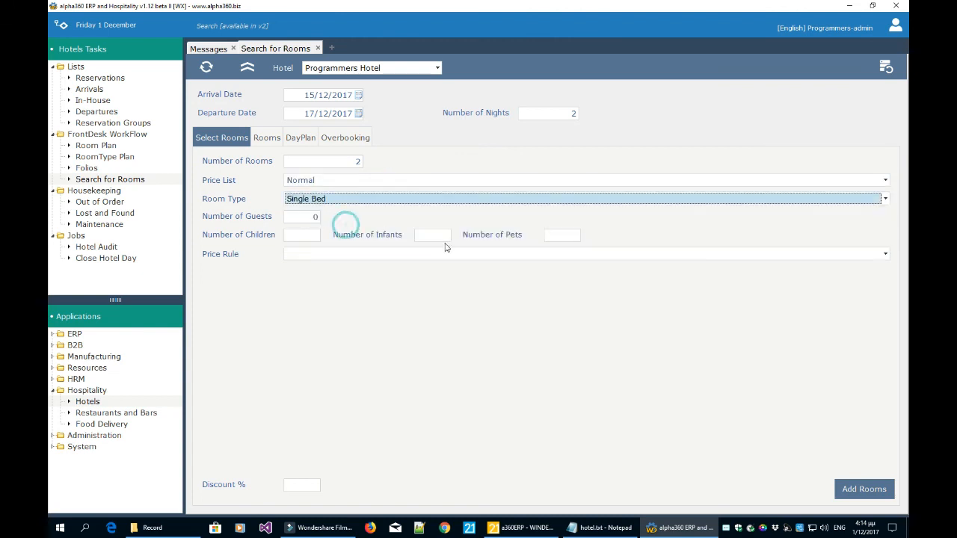
left_click(318, 217)
type("1")
key("Tab")
left_click(383, 307)
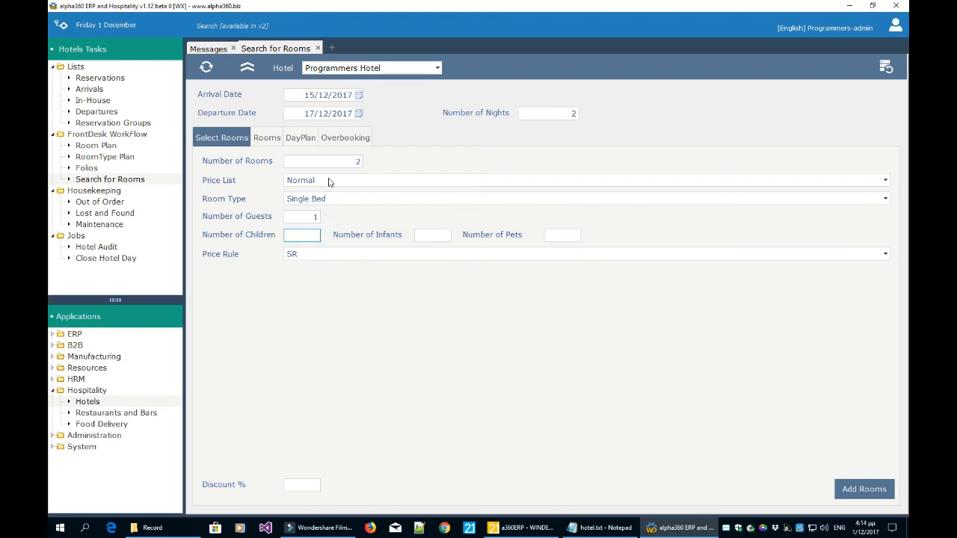
left_click(859, 498)
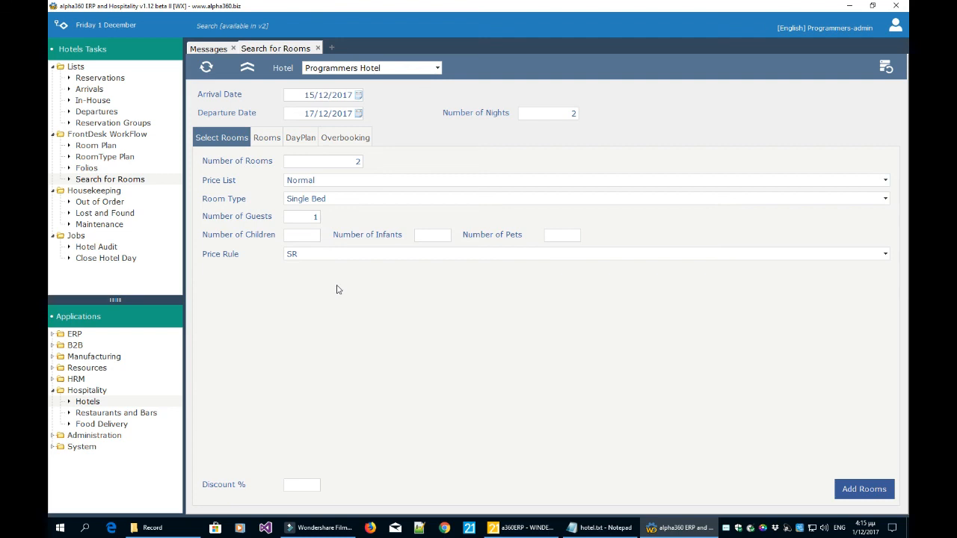
Switch the search to Suites Hotel, arriving 18 and departing 30 December.
left_click(337, 66)
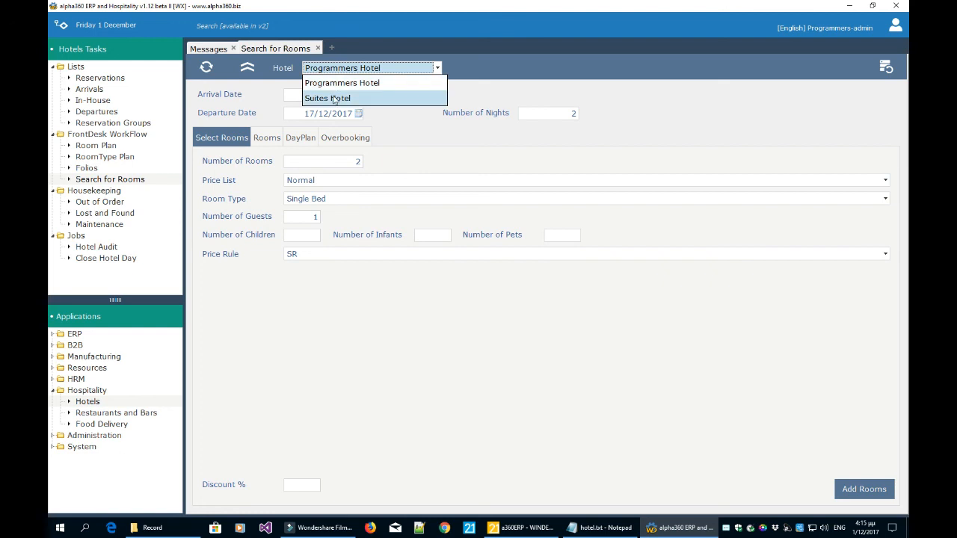
left_click(334, 98)
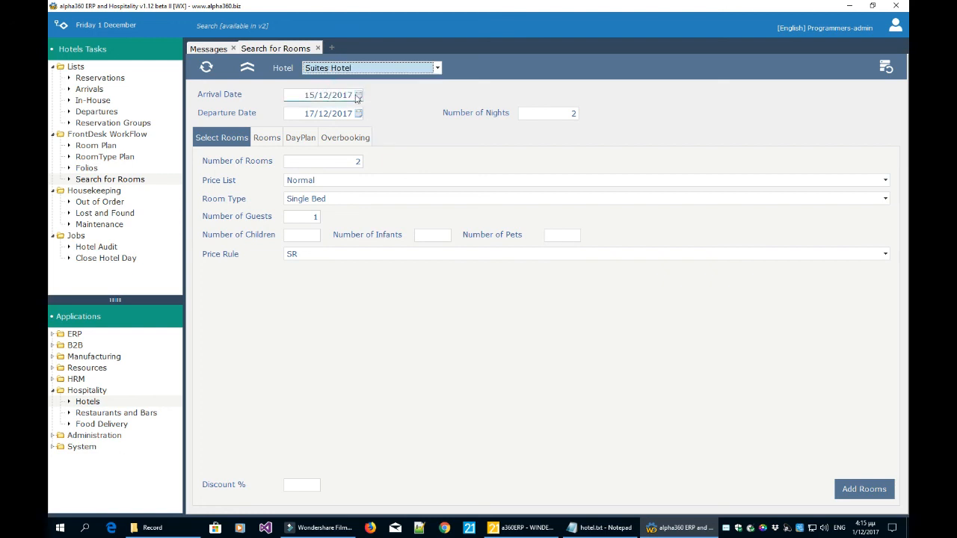
left_click(359, 96)
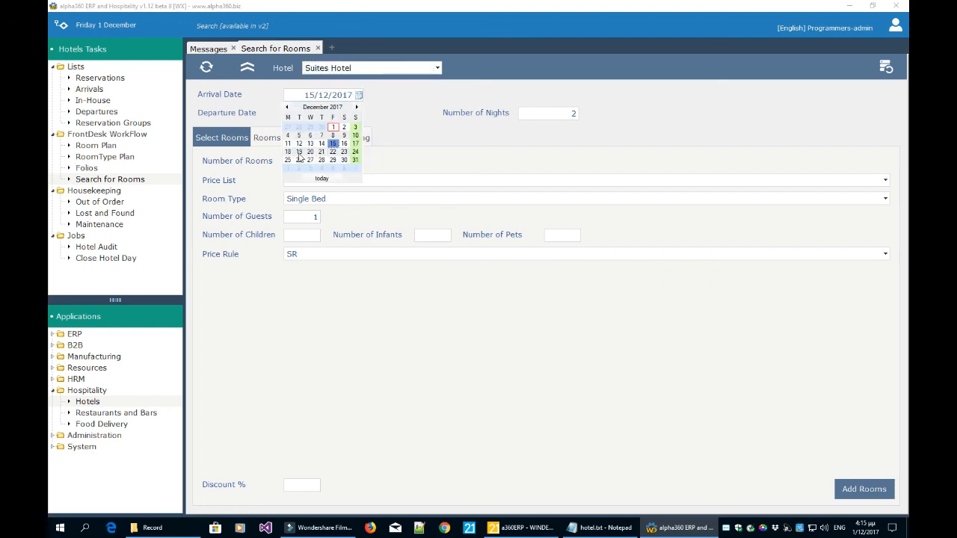
left_click(288, 152)
left_click(359, 114)
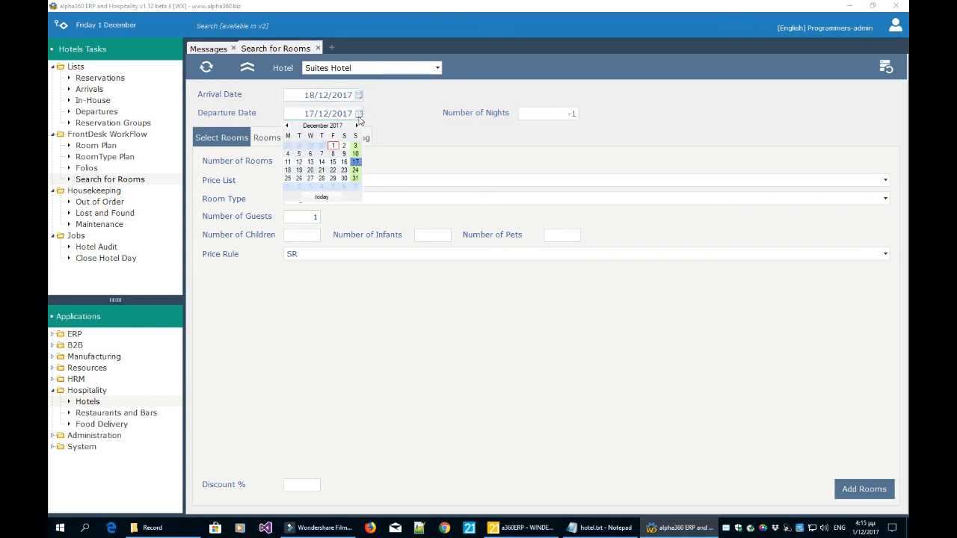
left_click(344, 178)
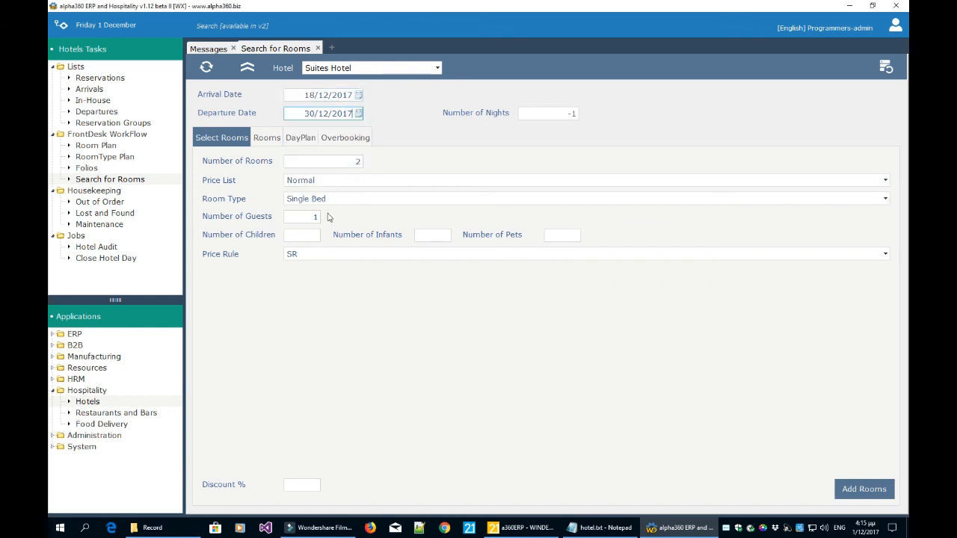
Add two SUITE rooms for 2 guests and review the Rooms list of requests.
left_click(327, 199)
left_click(328, 243)
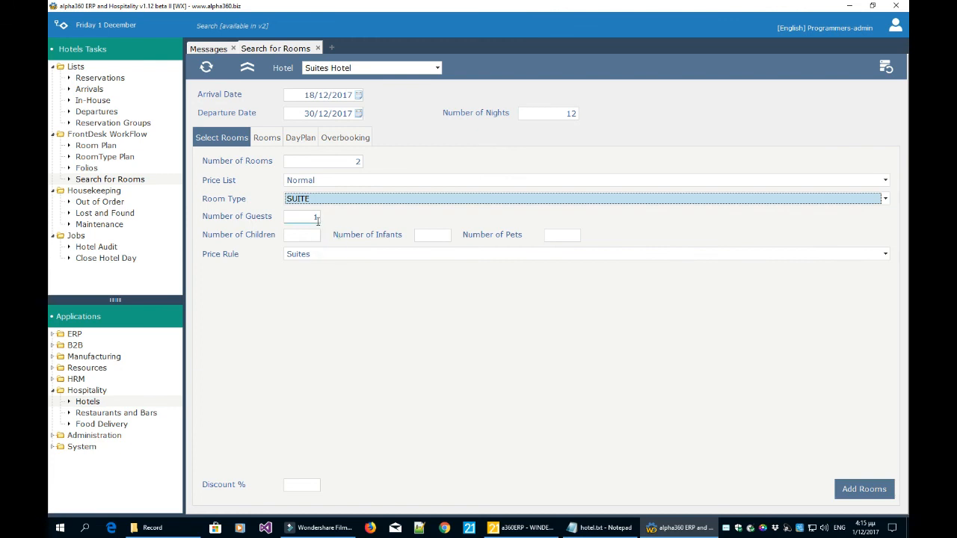
left_click(317, 218)
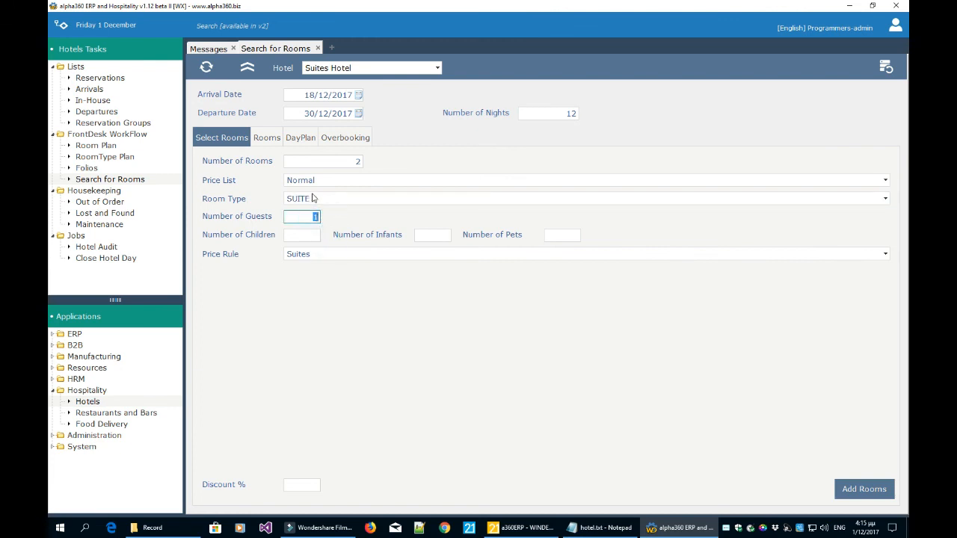
key("Tab")
left_click(866, 489)
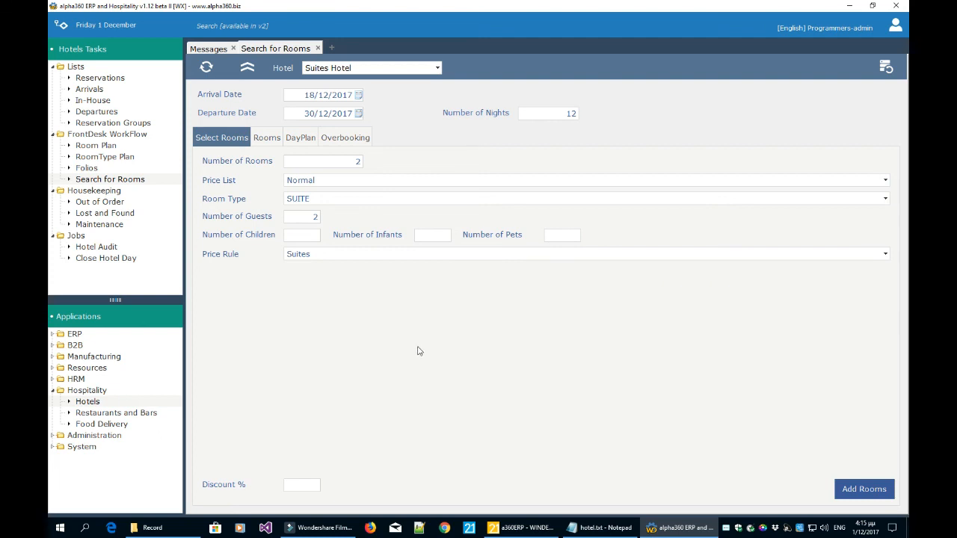
left_click(274, 142)
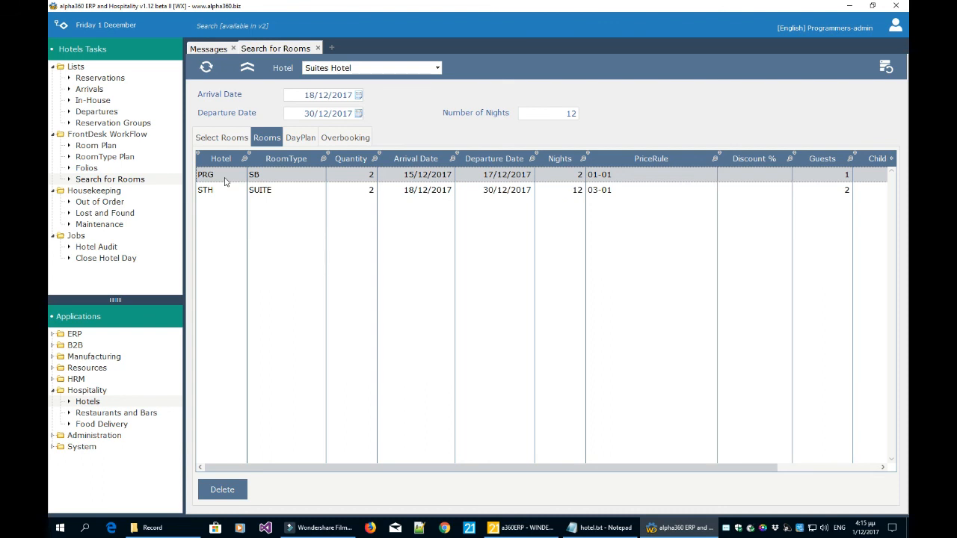
Select the STH SUITE request and view its overbooking results, widening the Departure column.
left_click(274, 192)
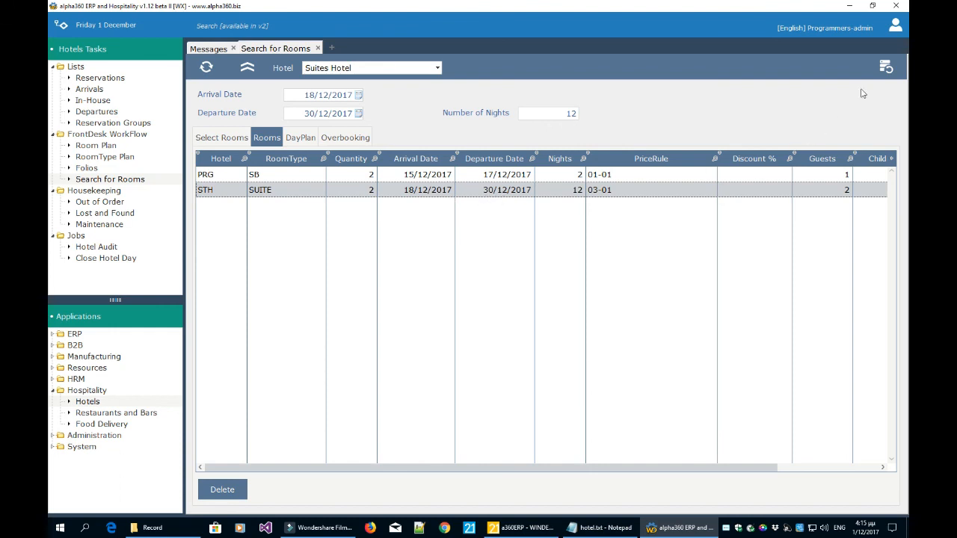
left_click(887, 69)
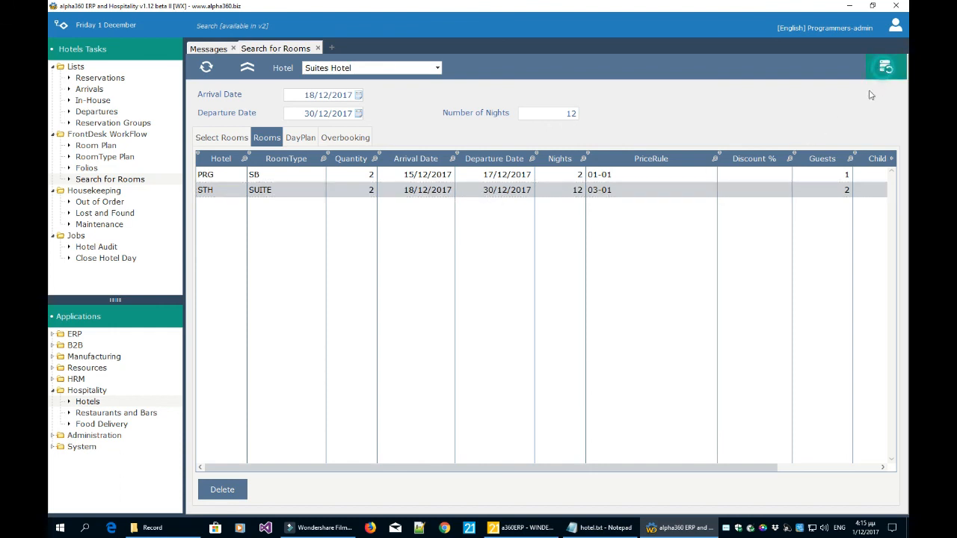
left_click(356, 139)
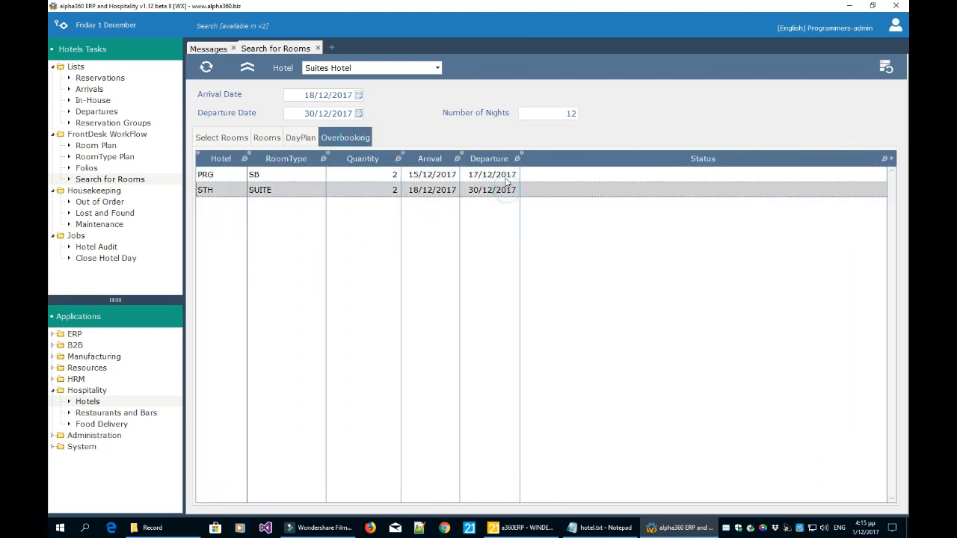
left_click_drag(522, 185, 563, 185)
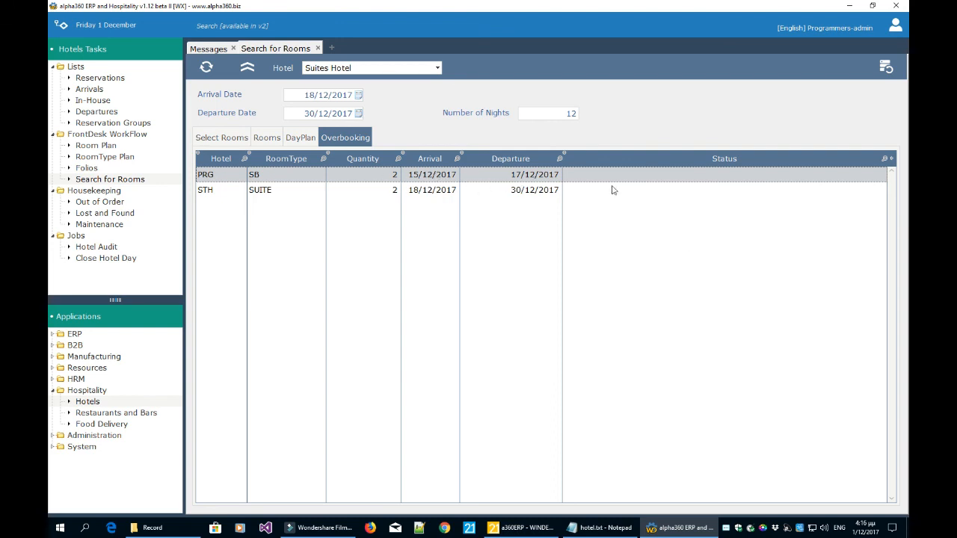
left_click(709, 191)
left_click(708, 175)
View the booking's DayPlan with the 23/12/2017 suite night selected, then return to Rooms.
left_click(291, 142)
left_click(471, 286)
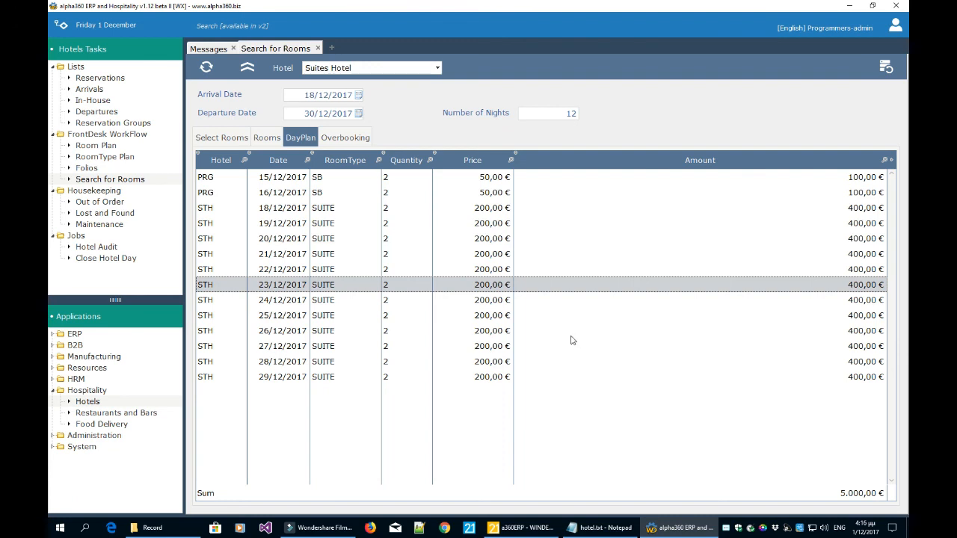
left_click(261, 139)
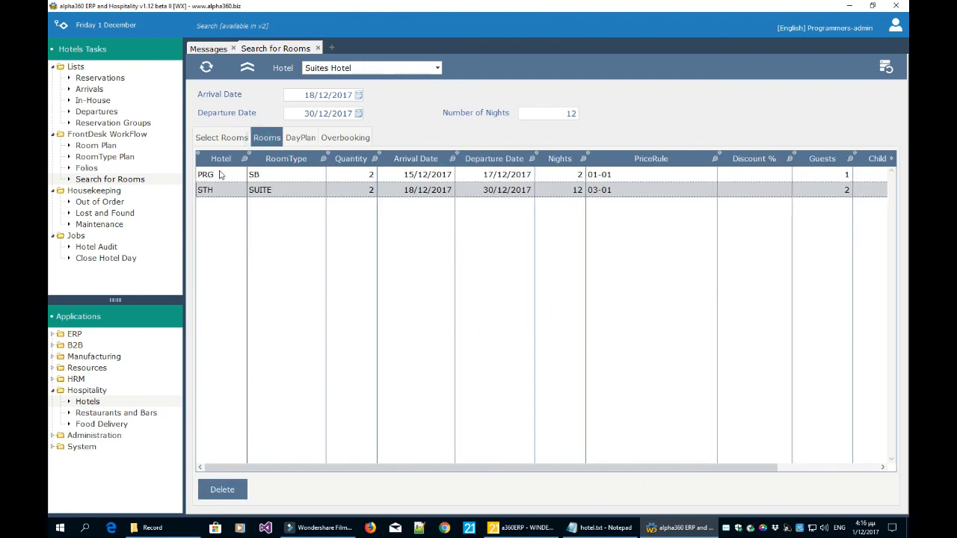
Change the STH SUITE quantity to 23, apply it, and inspect the 13-suite nightly overbooking.
left_click(361, 192)
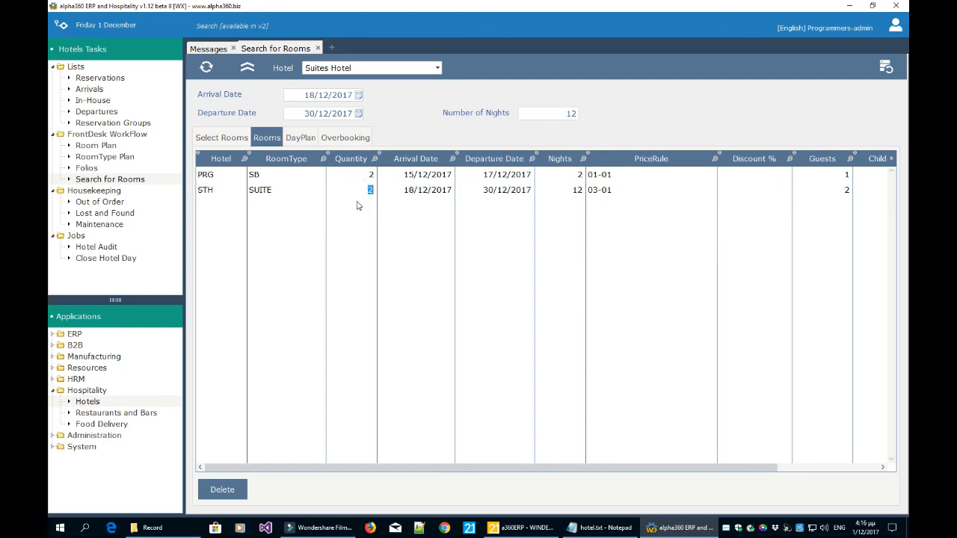
type("23")
left_click(359, 215)
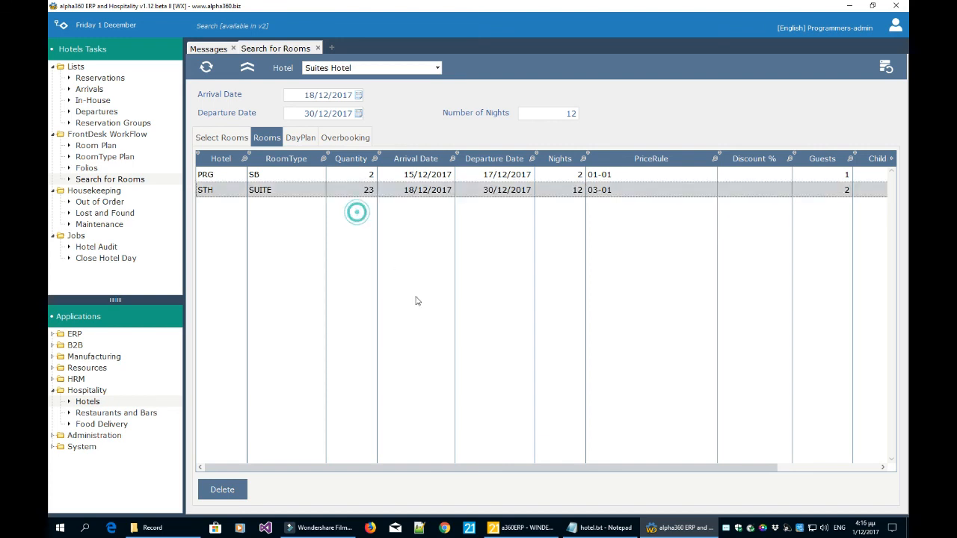
left_click(887, 68)
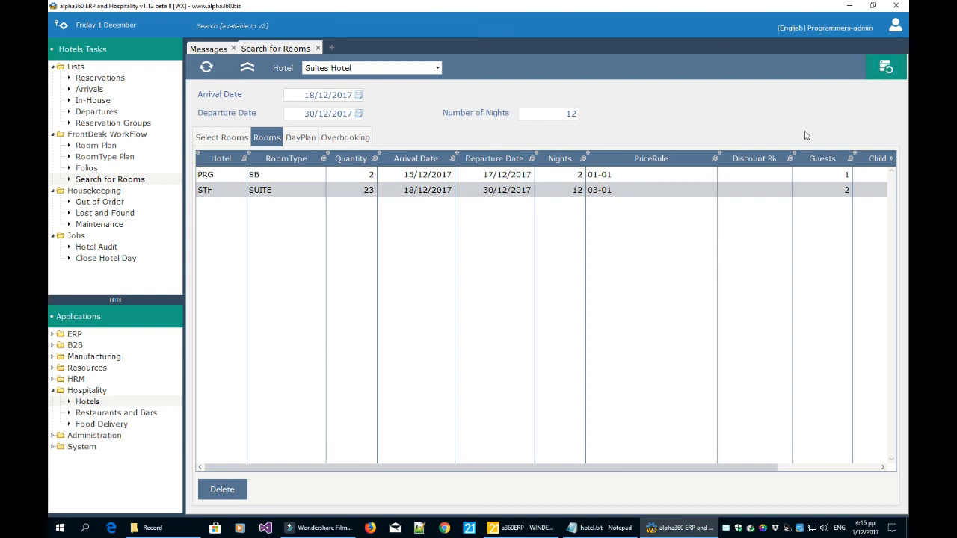
left_click(365, 142)
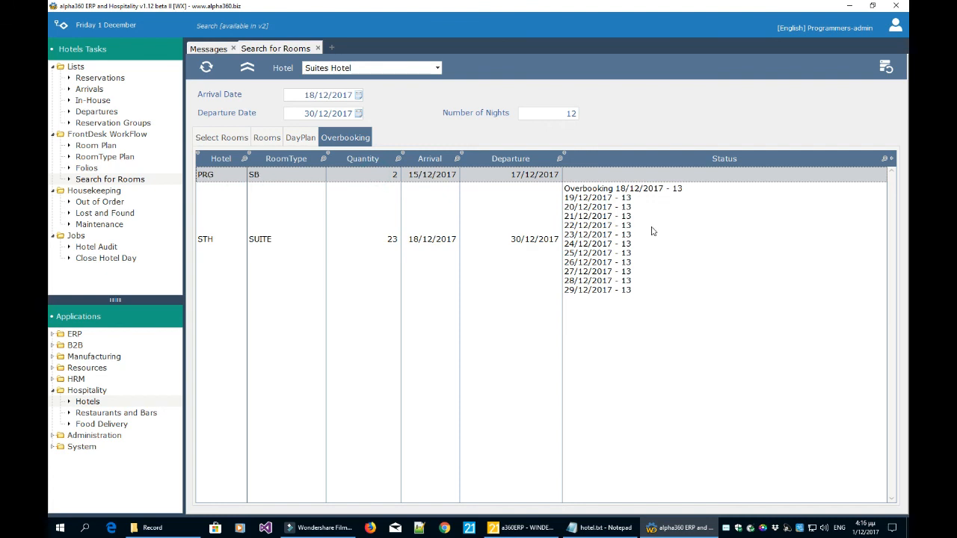
left_click(628, 228)
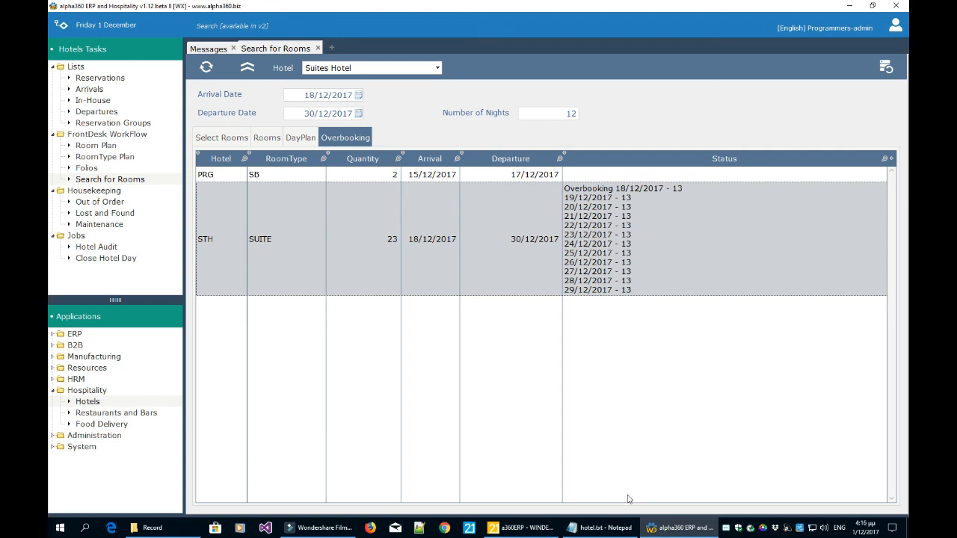
left_click(616, 530)
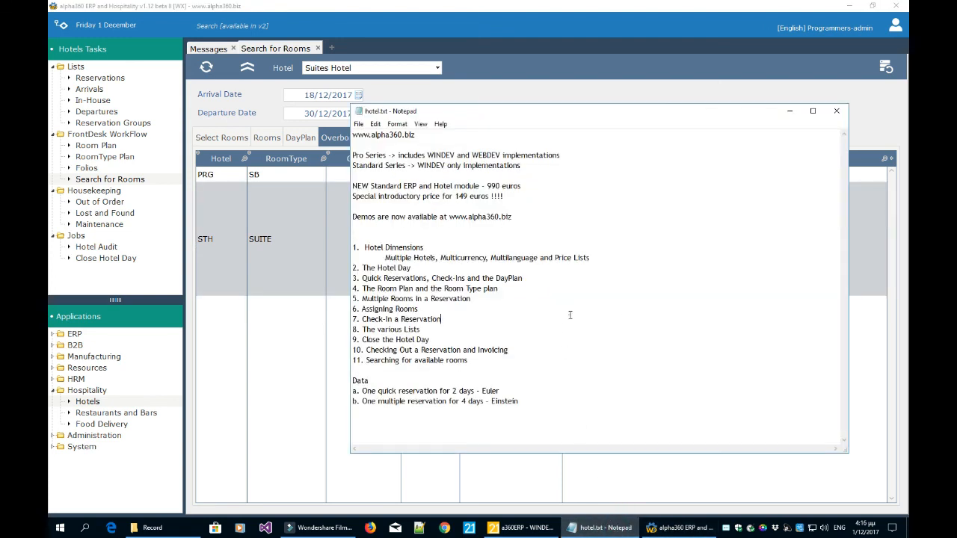
left_click_drag(437, 257, 385, 257)
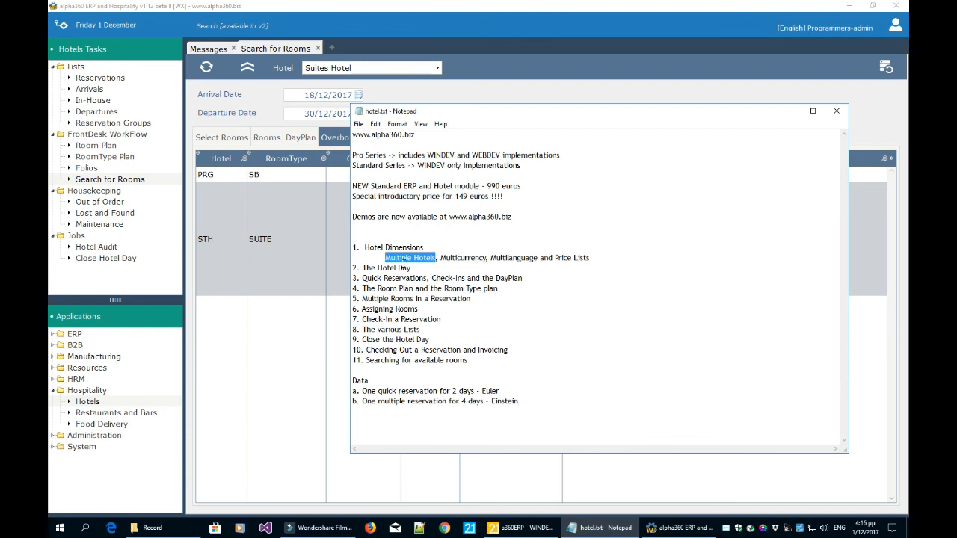
left_click(465, 259)
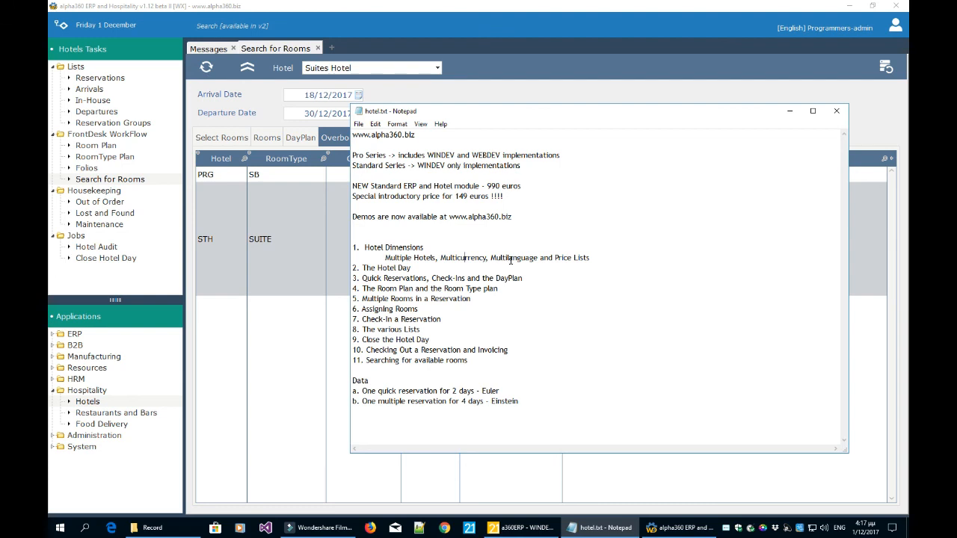
left_click_drag(601, 257, 563, 257)
left_click(570, 256)
left_click(587, 343)
left_click(584, 369)
left_click(314, 381)
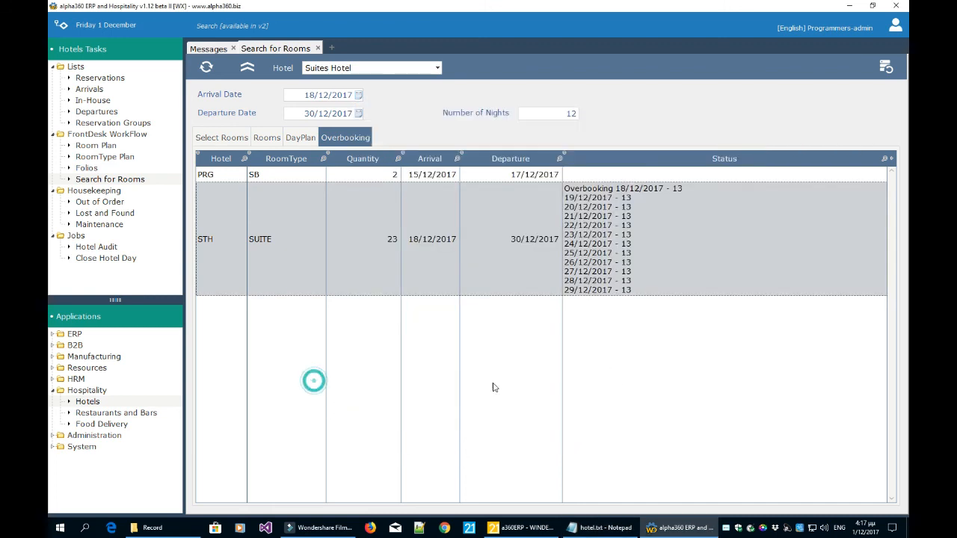
Close Search for Rooms and start a new reservation from the Reservations list.
left_click(318, 48)
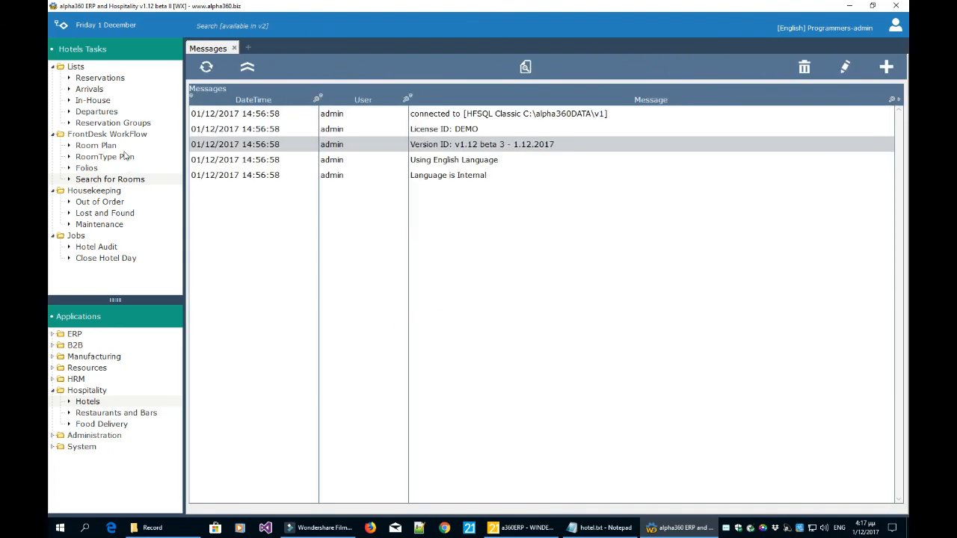
left_click(97, 78)
left_click(864, 68)
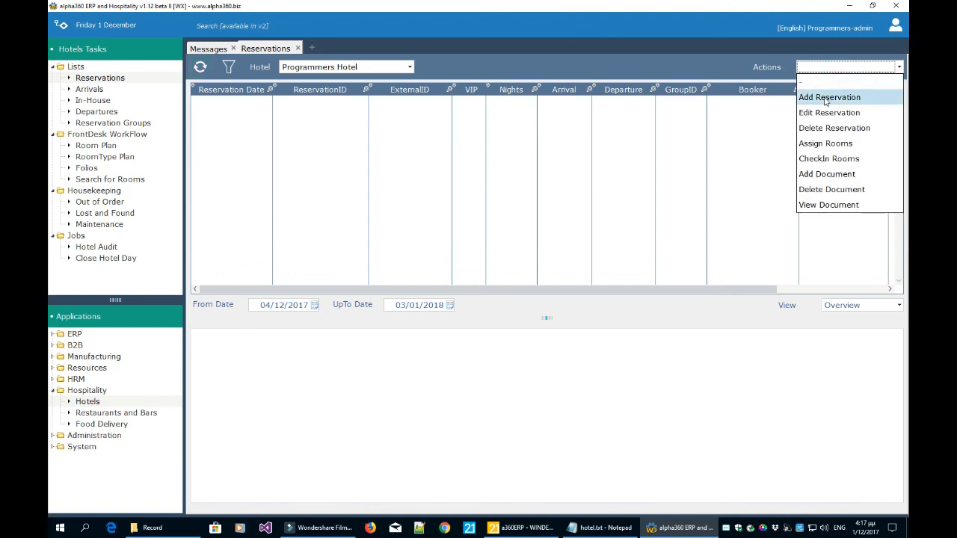
left_click(829, 100)
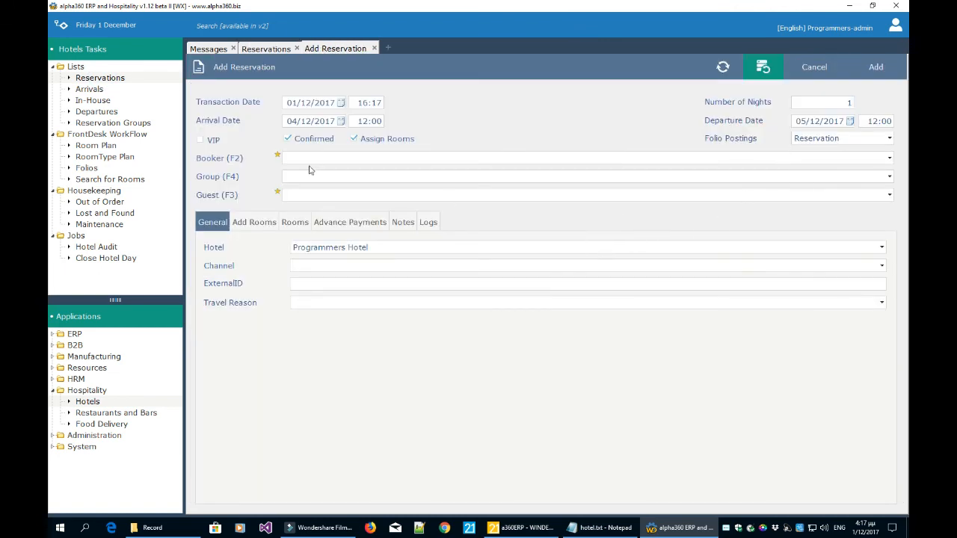
Browse the Advance Payments section of the new reservation form.
left_click(339, 224)
left_click(527, 309)
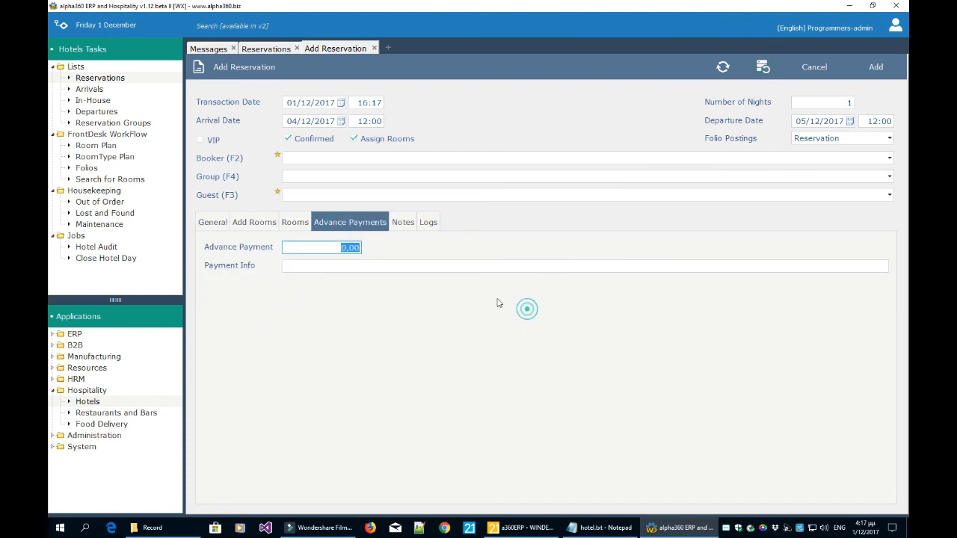
left_click(450, 267)
left_click(338, 261)
left_click(341, 247)
left_click(345, 262)
left_click(347, 248)
left_click(345, 262)
left_click(349, 249)
left_click(351, 265)
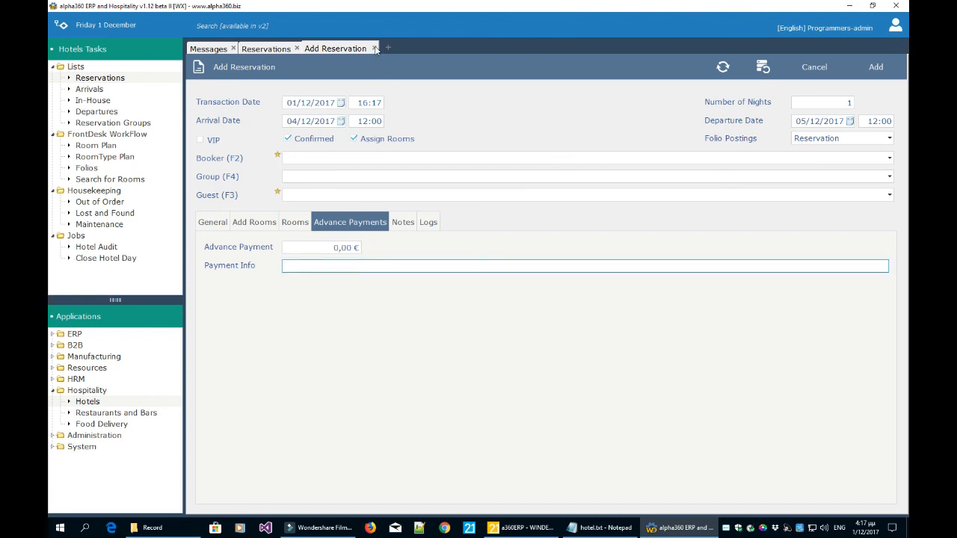
Review Folio Postings options keeping Reservation, discard the form, and open Out of Order.
left_click(845, 138)
left_click(565, 148)
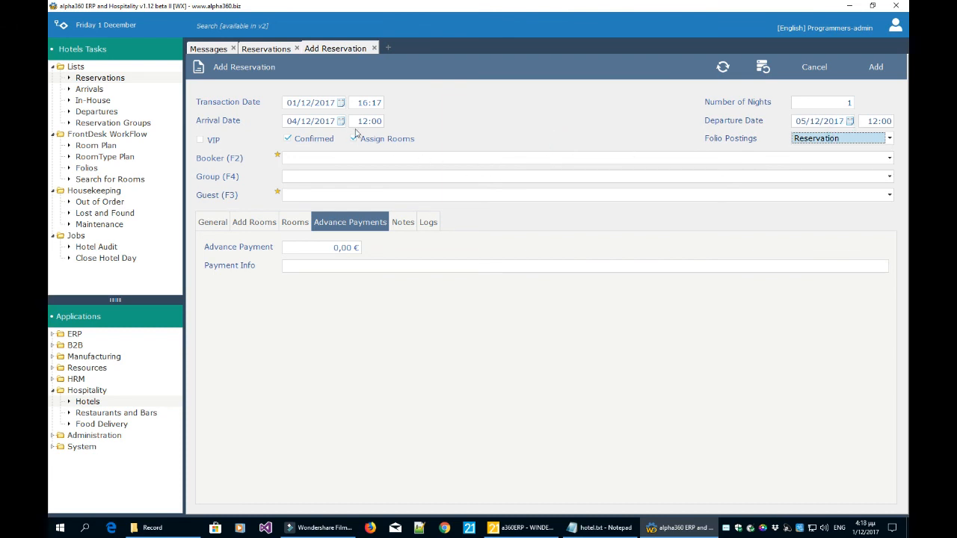
left_click(806, 143)
left_click(764, 138)
left_click(811, 140)
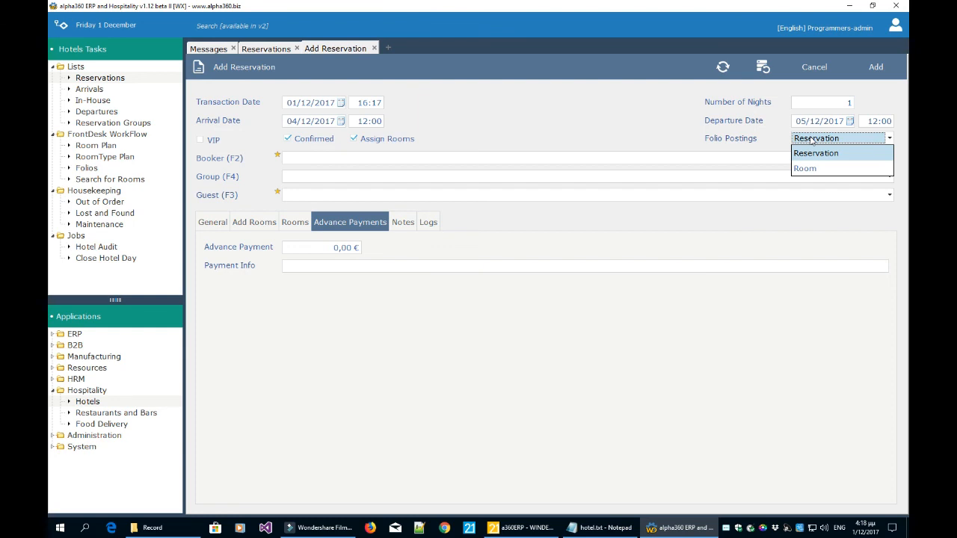
left_click(599, 138)
left_click(374, 49)
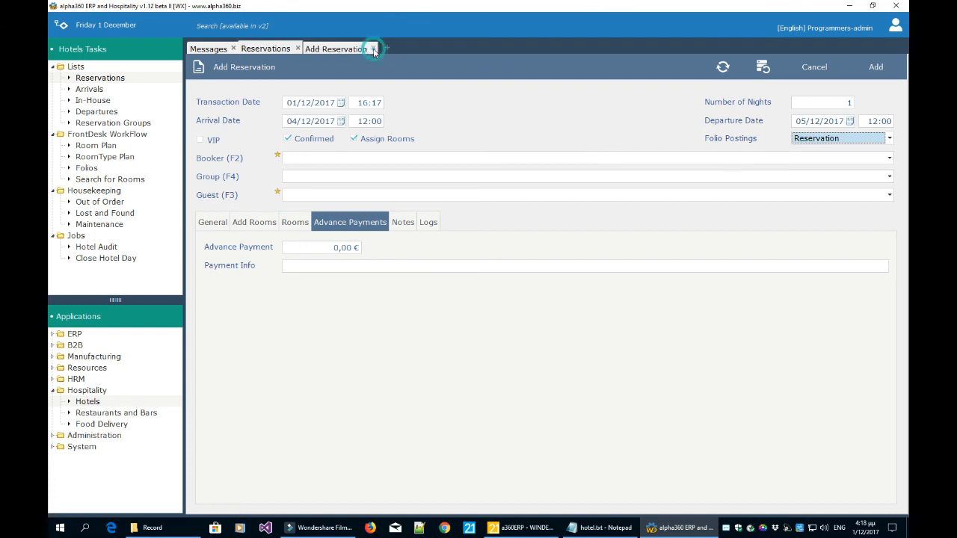
left_click(100, 202)
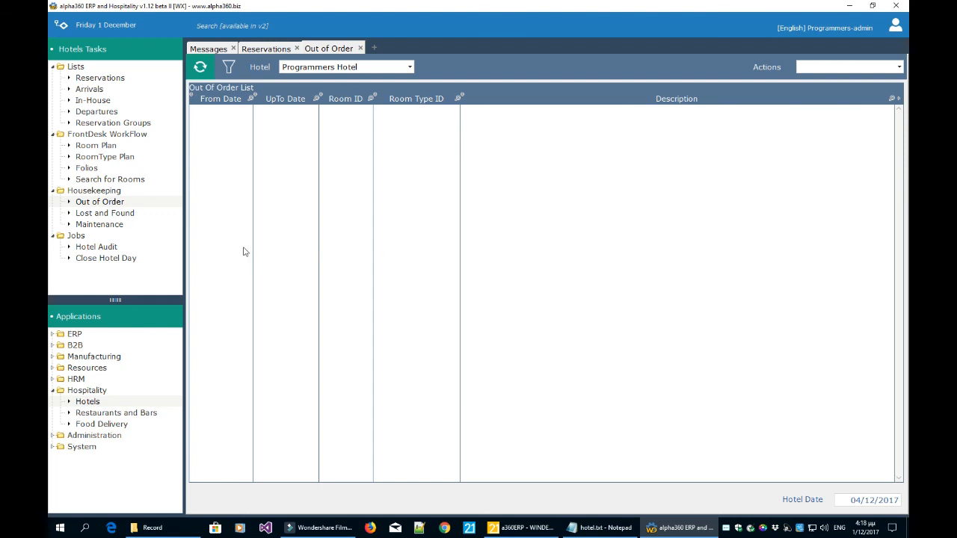
Browse the Lost and Found and Hotel Audit lists, then open the In-House reservations list.
left_click(124, 215)
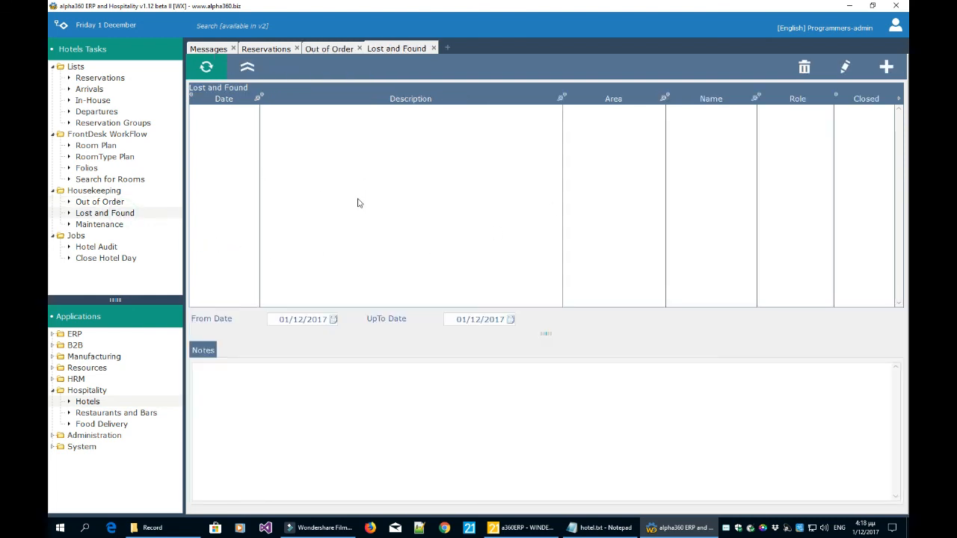
left_click(96, 248)
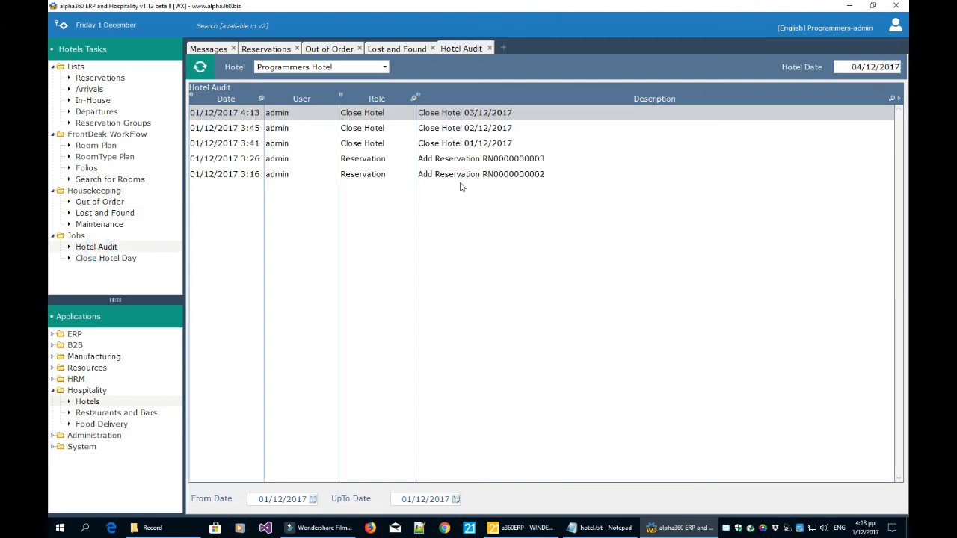
left_click(103, 100)
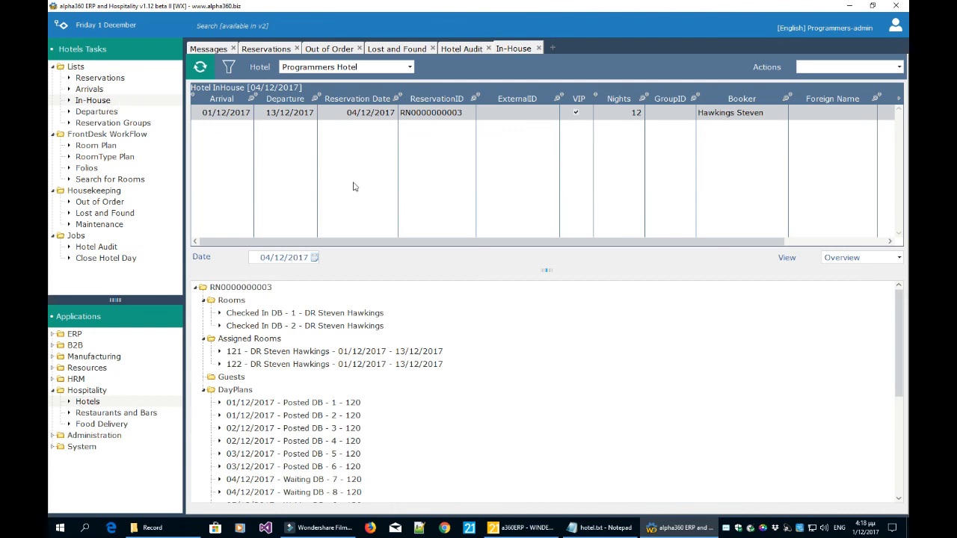
left_click(395, 182)
left_click(378, 163)
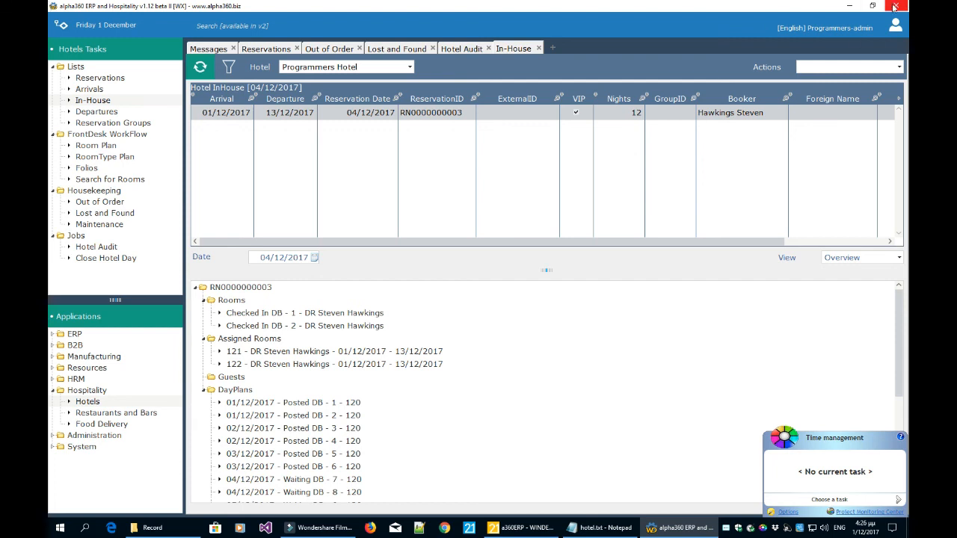
left_click(154, 413)
left_click(117, 424)
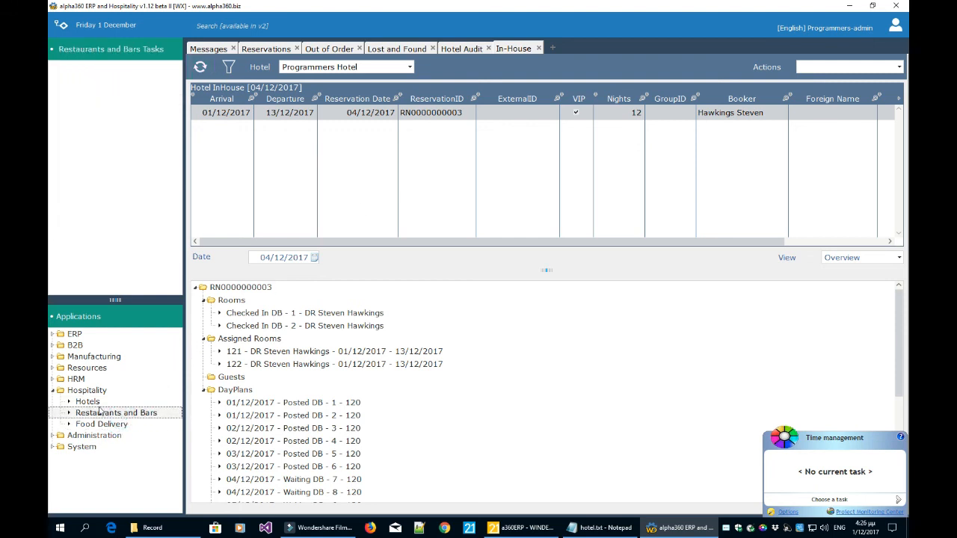
left_click(93, 404)
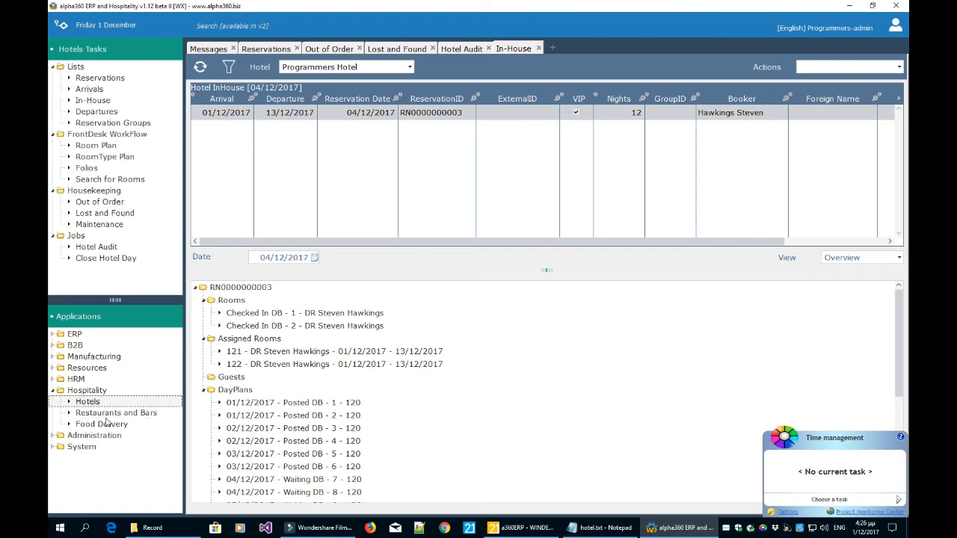